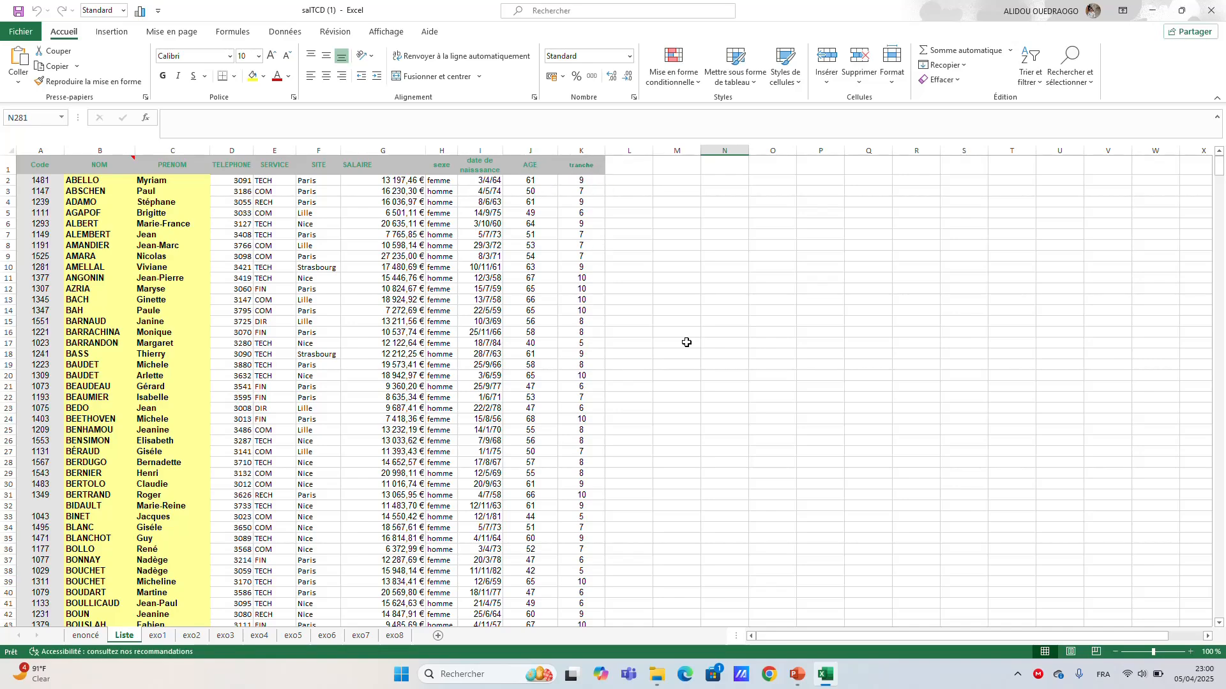
# Step: Look through the employee records on the Liste sheet and return to the header row
pyautogui.scroll(-2, 447, 342)
pyautogui.scroll(-20, 446, 342)
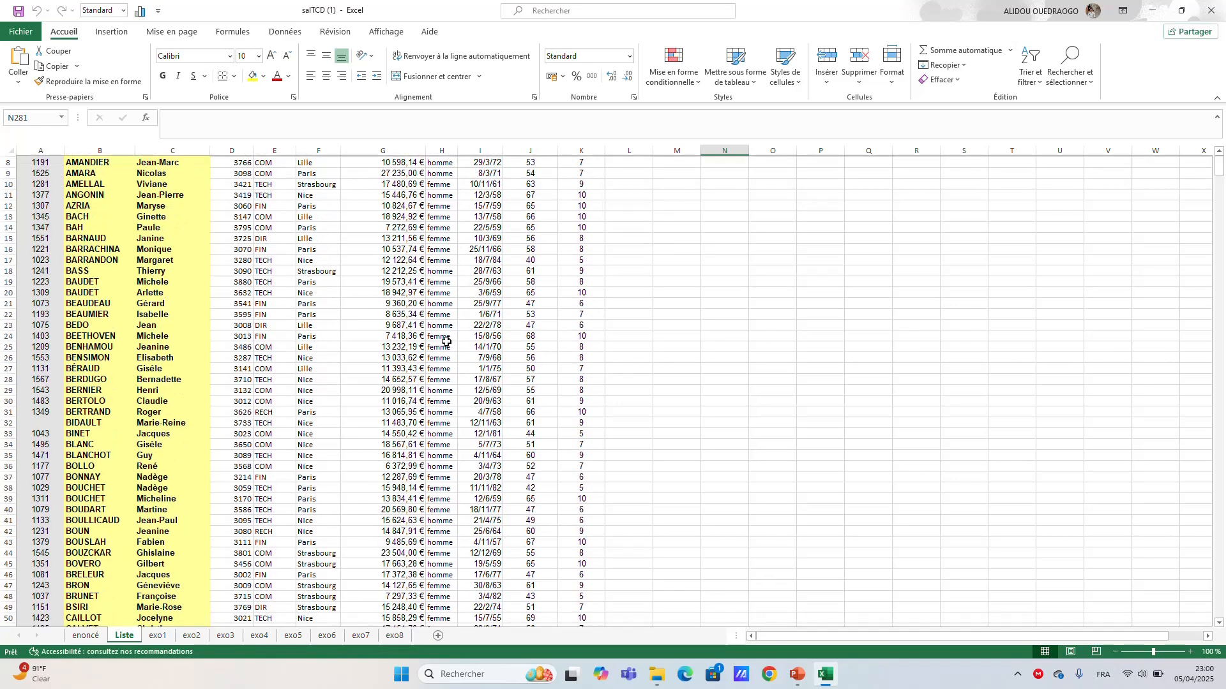
pyautogui.scroll(20, 446, 342)
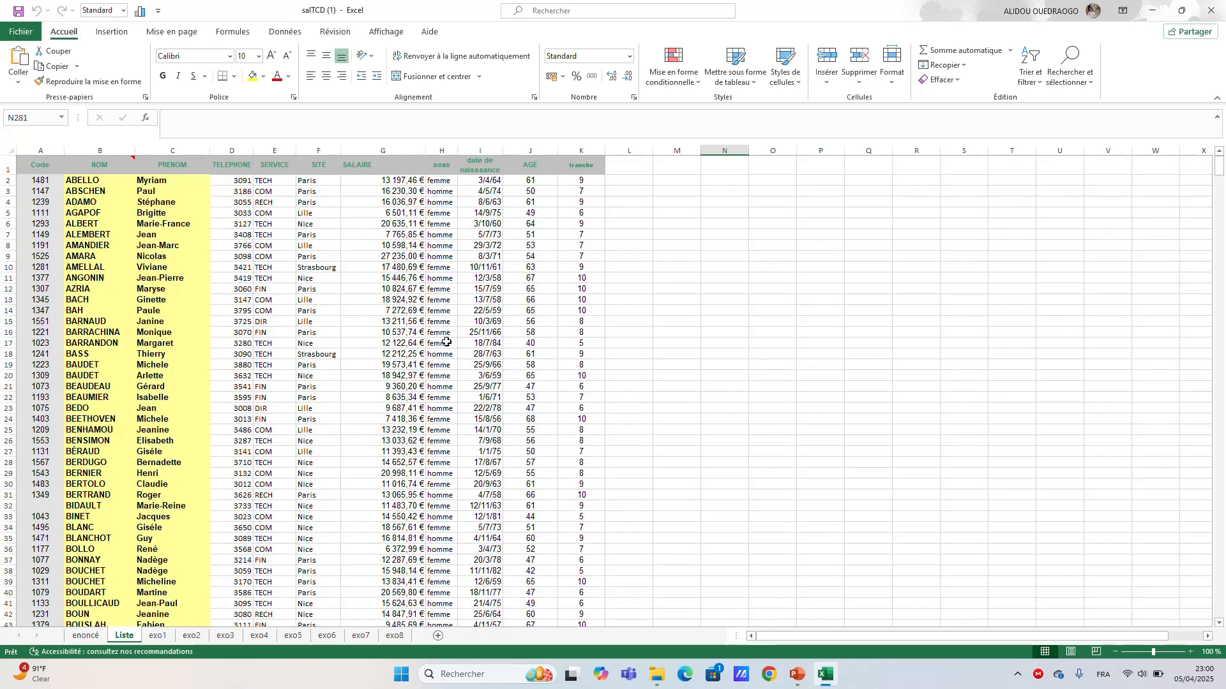
pyautogui.scroll(-13, 446, 342)
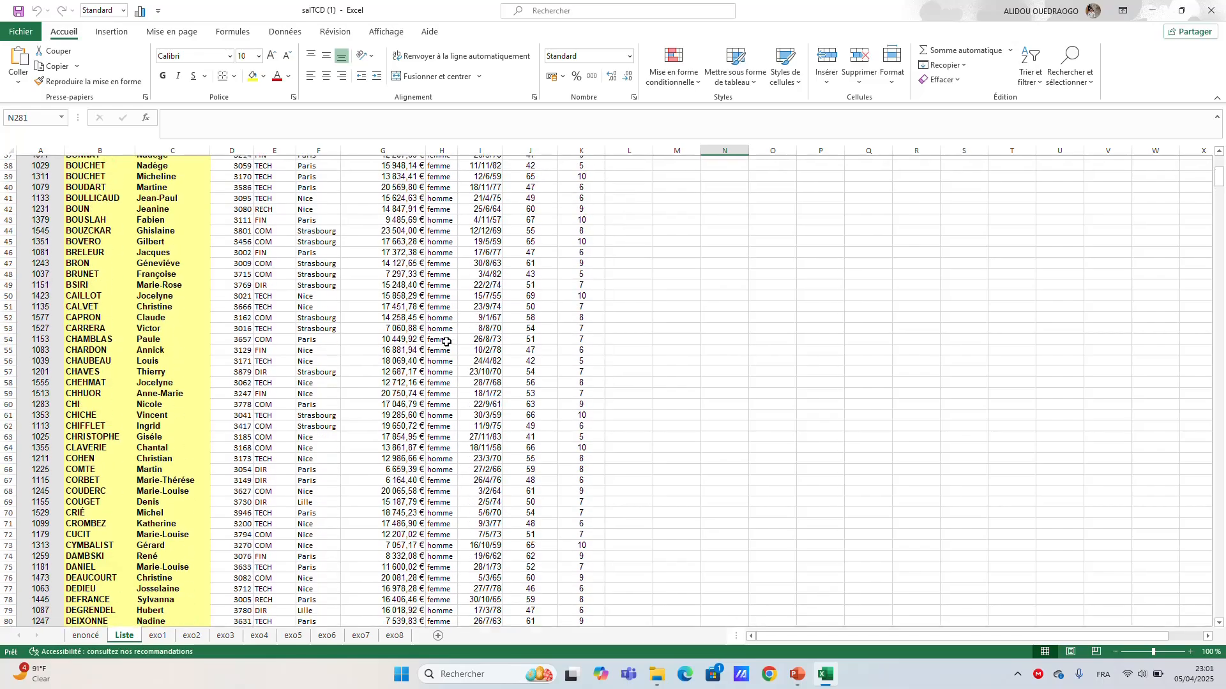
pyautogui.scroll(13, 446, 342)
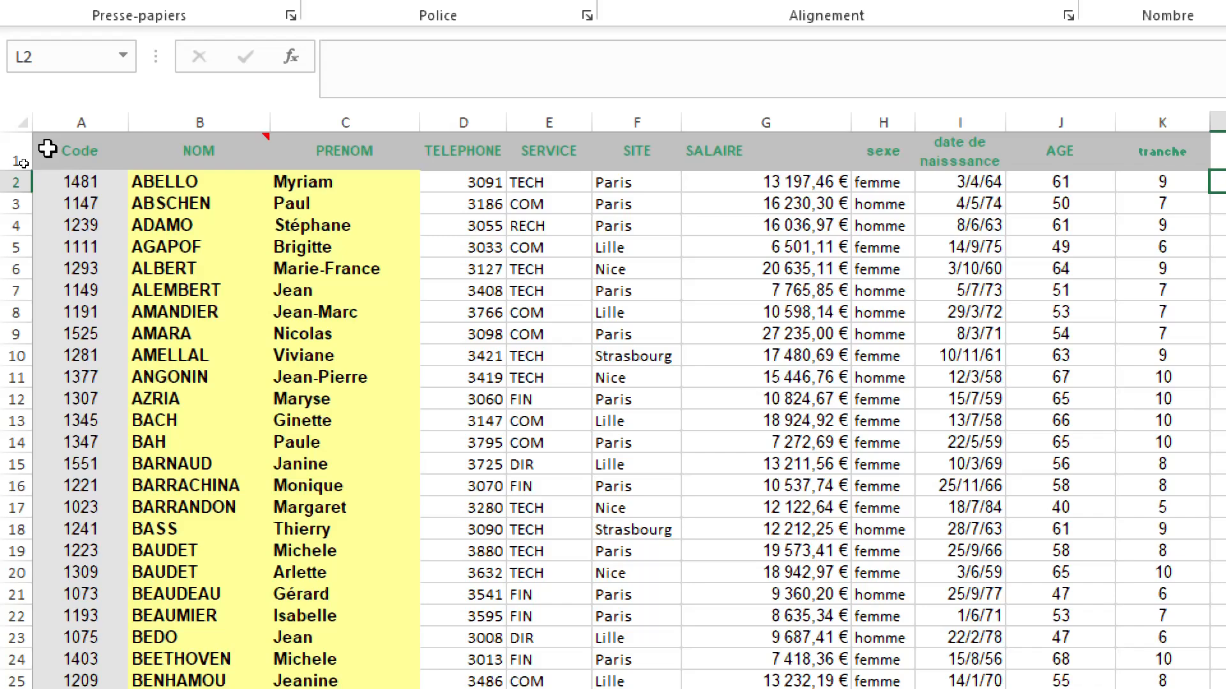
# Step: Name the entire employee table on the Liste sheet, headers included, from the Code to the tranche column, as TCD
pyautogui.moveTo(47, 148); pyautogui.dragTo(1112, 453)
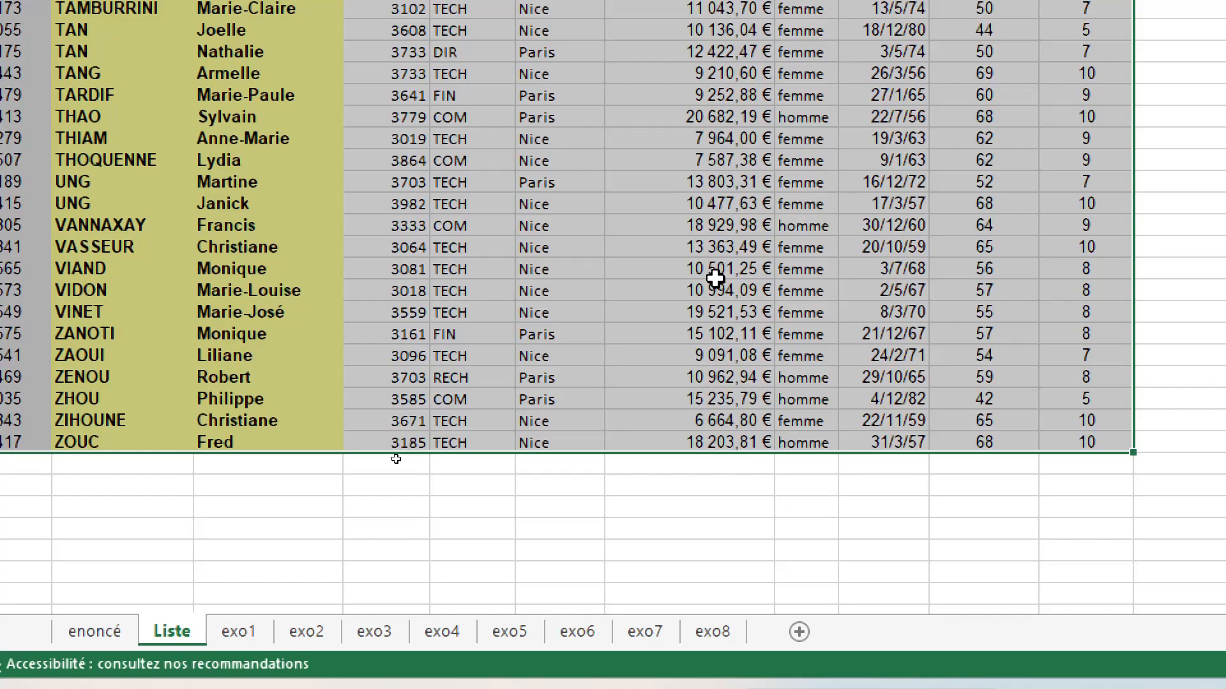
pyautogui.scroll(18, 715, 278)
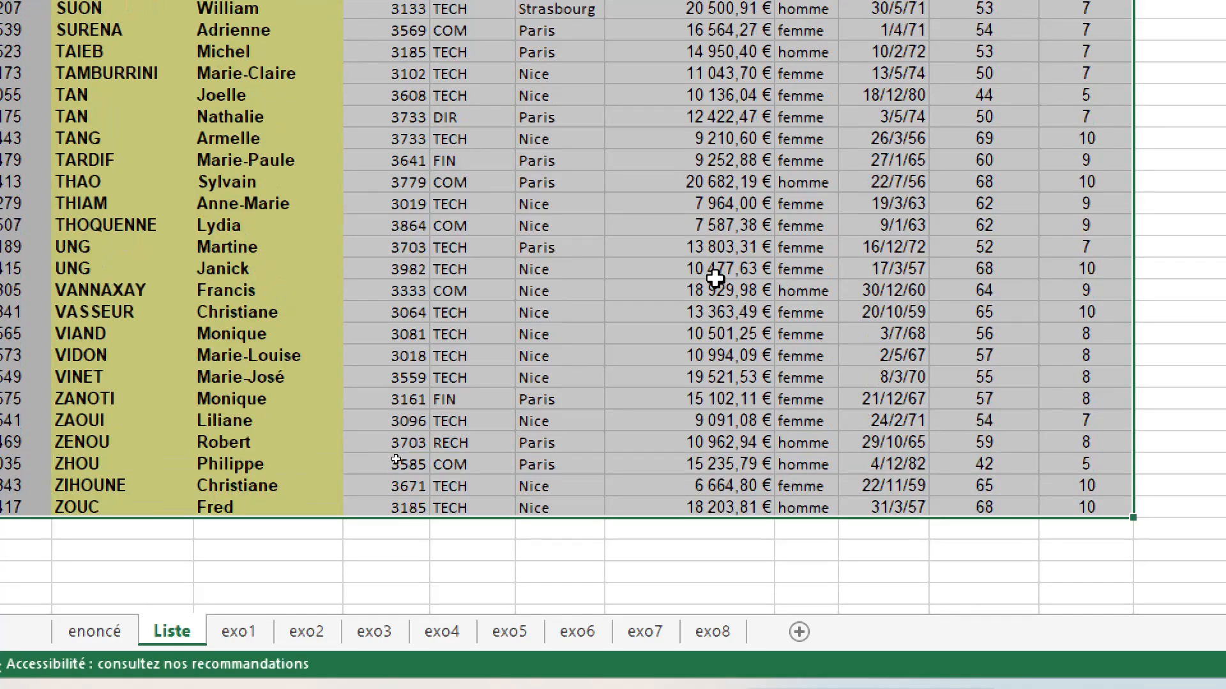
pyautogui.scroll(20, 715, 279)
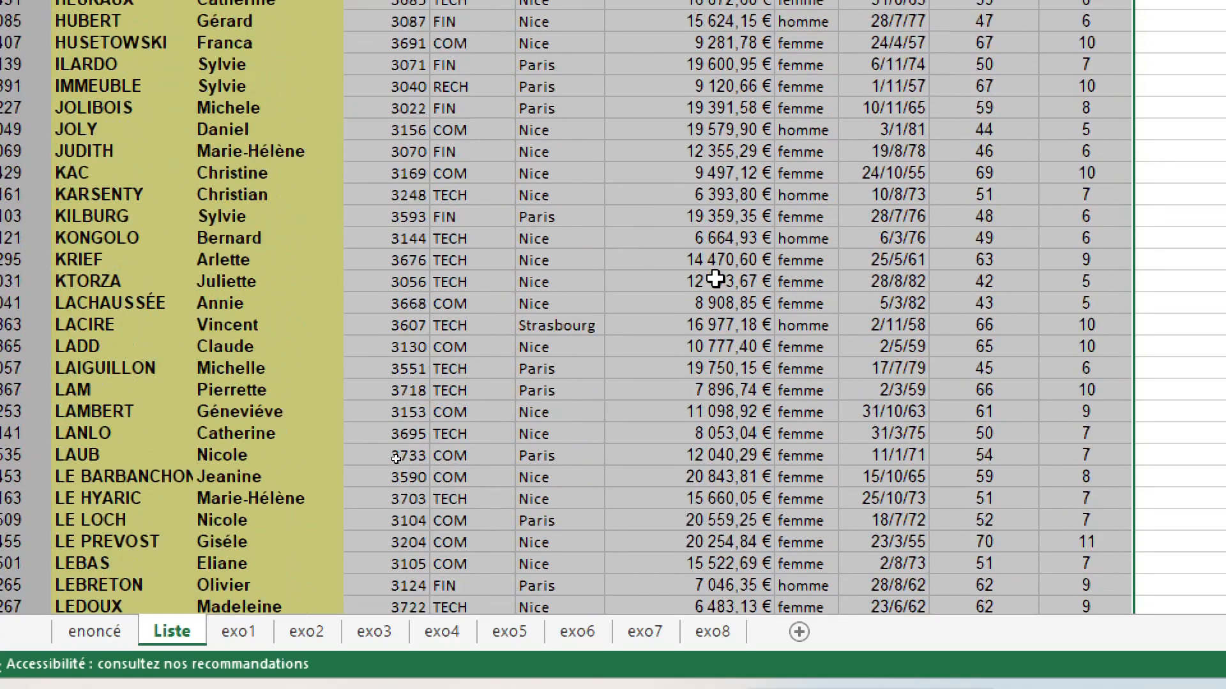
pyautogui.scroll(1, 715, 278)
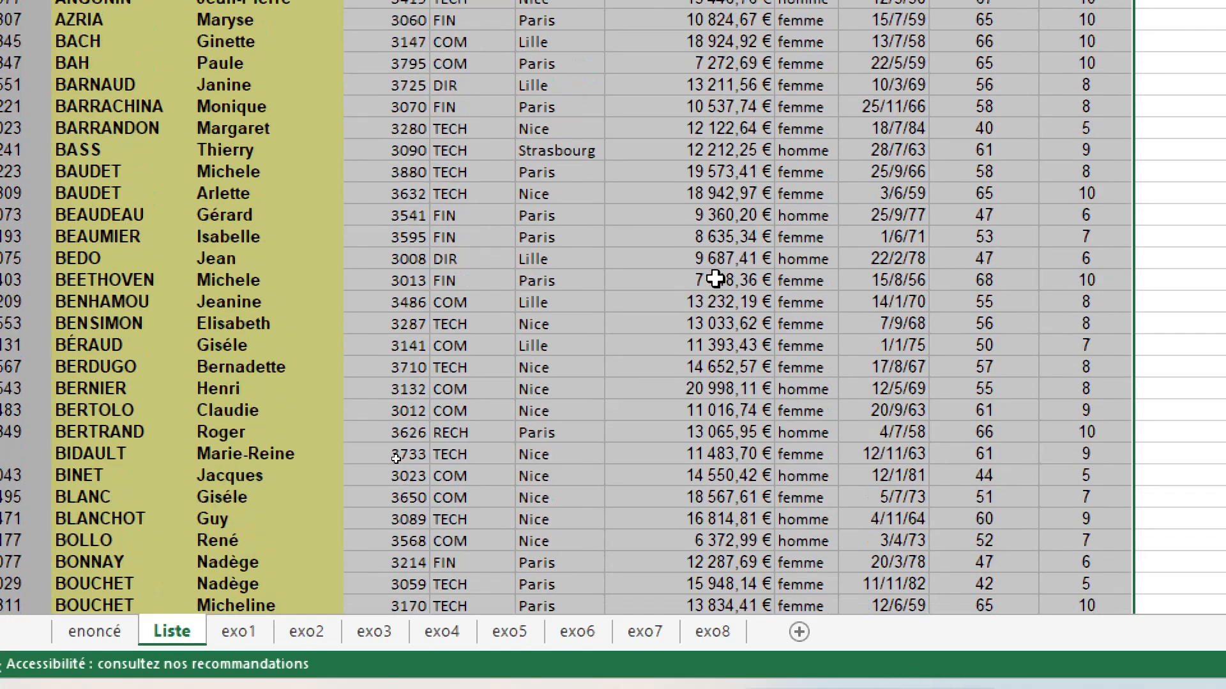
pyautogui.scroll(-1, 715, 278)
pyautogui.scroll(1, 714, 278)
pyautogui.scroll(1, 715, 279)
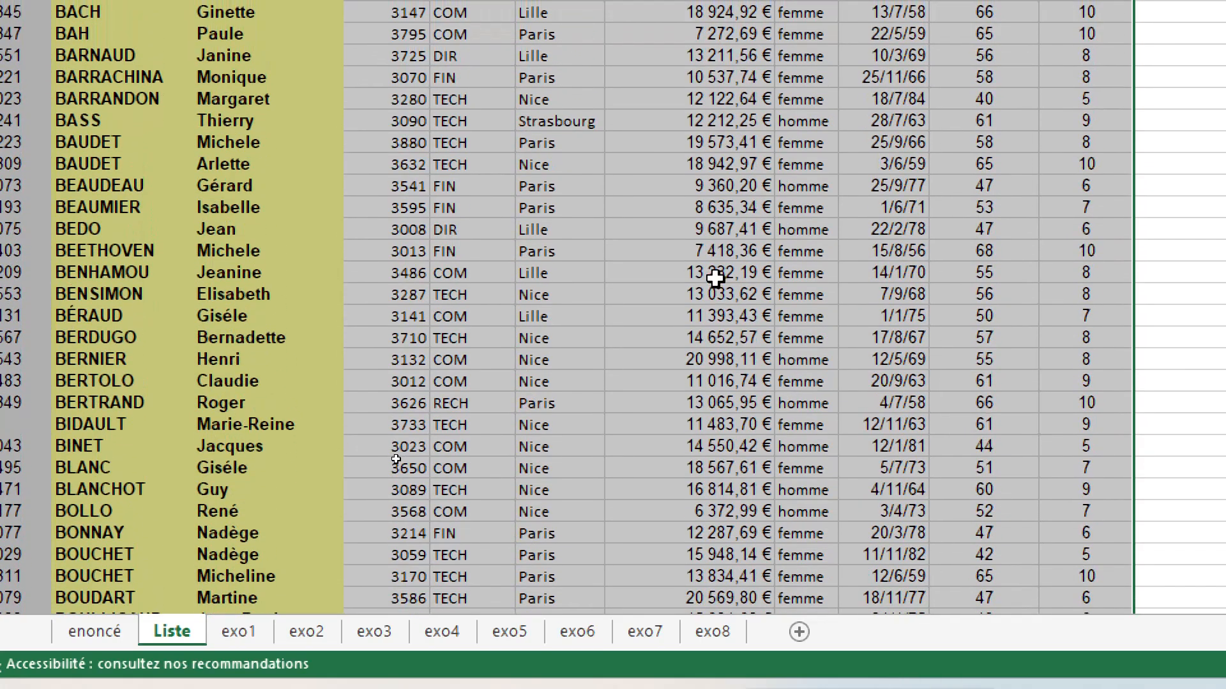
pyautogui.scroll(-1, 715, 279)
pyautogui.scroll(5, 715, 279)
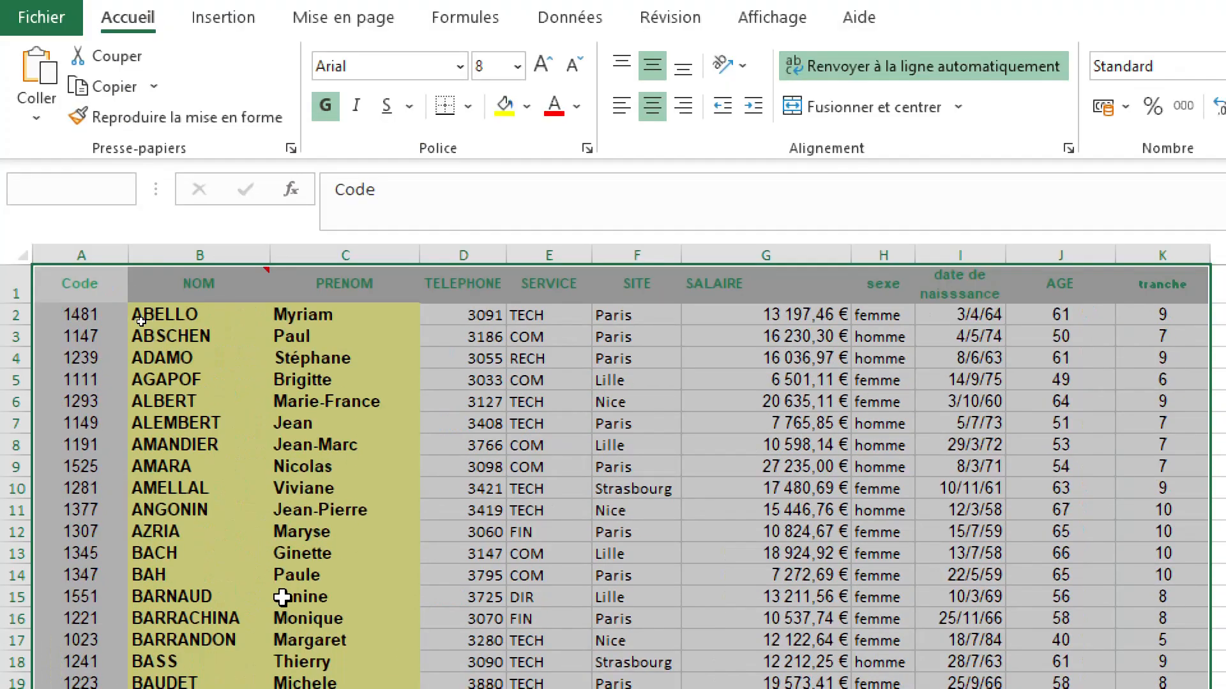
pyautogui.scroll(-4, 283, 466)
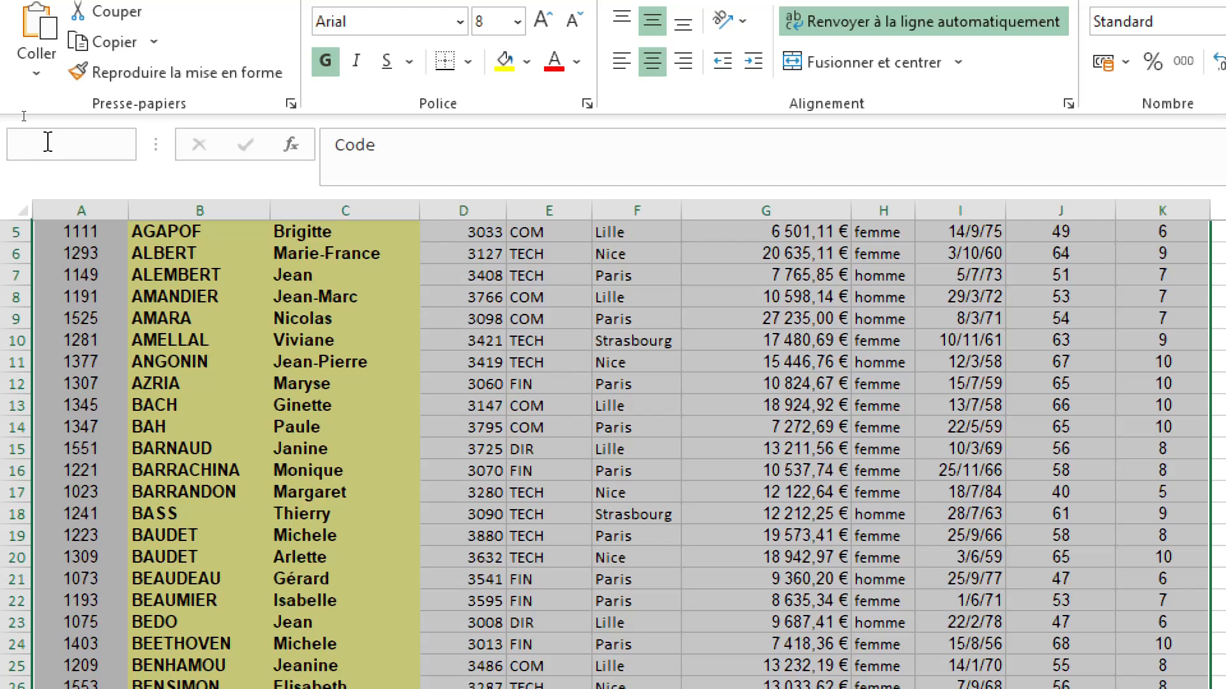
pyautogui.write('TCD')
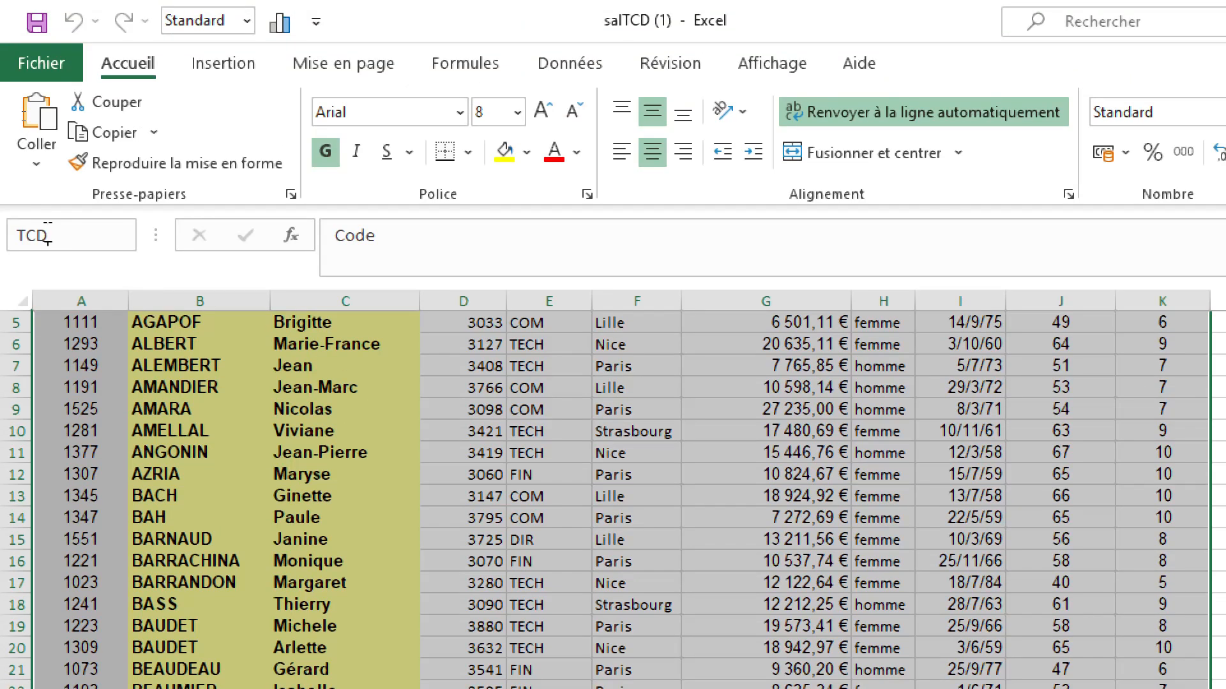
pyautogui.press('Return')
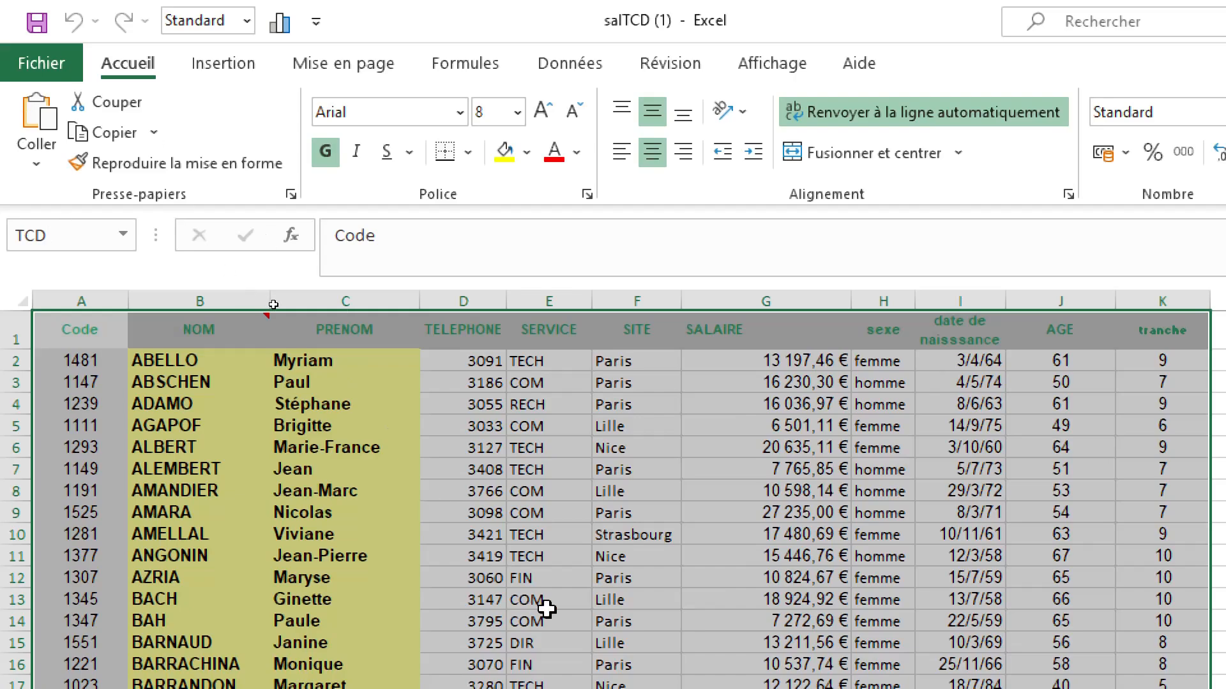
# Step: Check how far the named range TCD extends down the employee list, and clear the selection
pyautogui.scroll(-20, 546, 609)
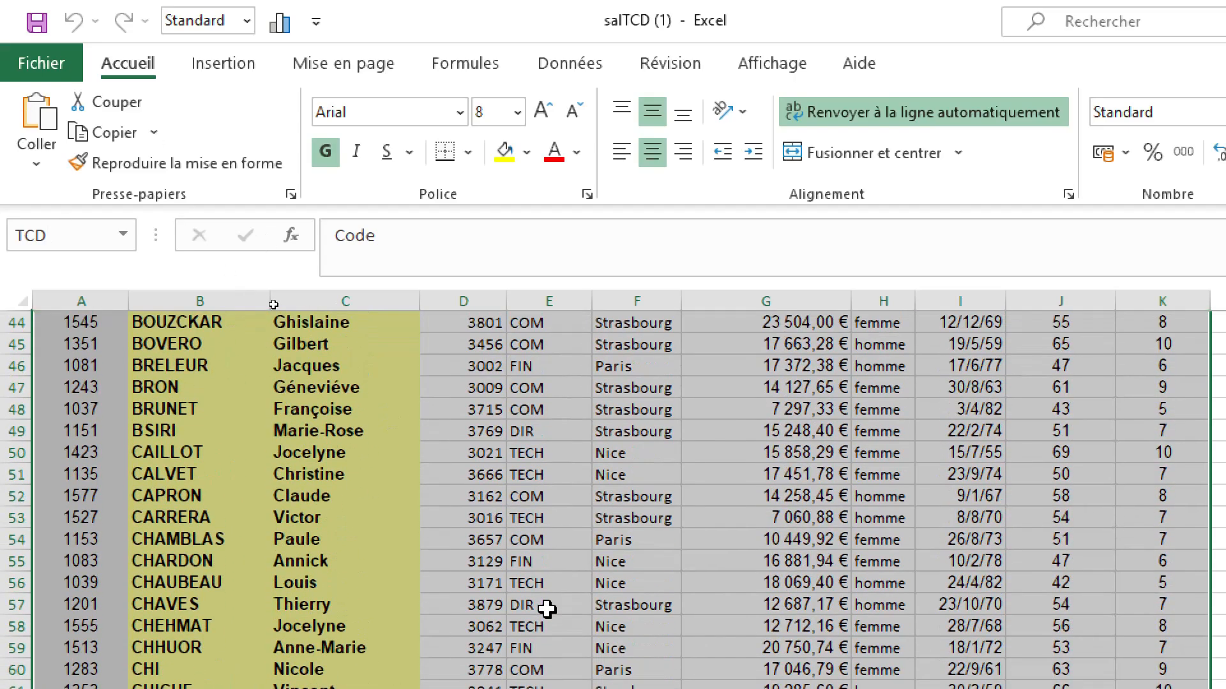
pyautogui.scroll(-20, 547, 610)
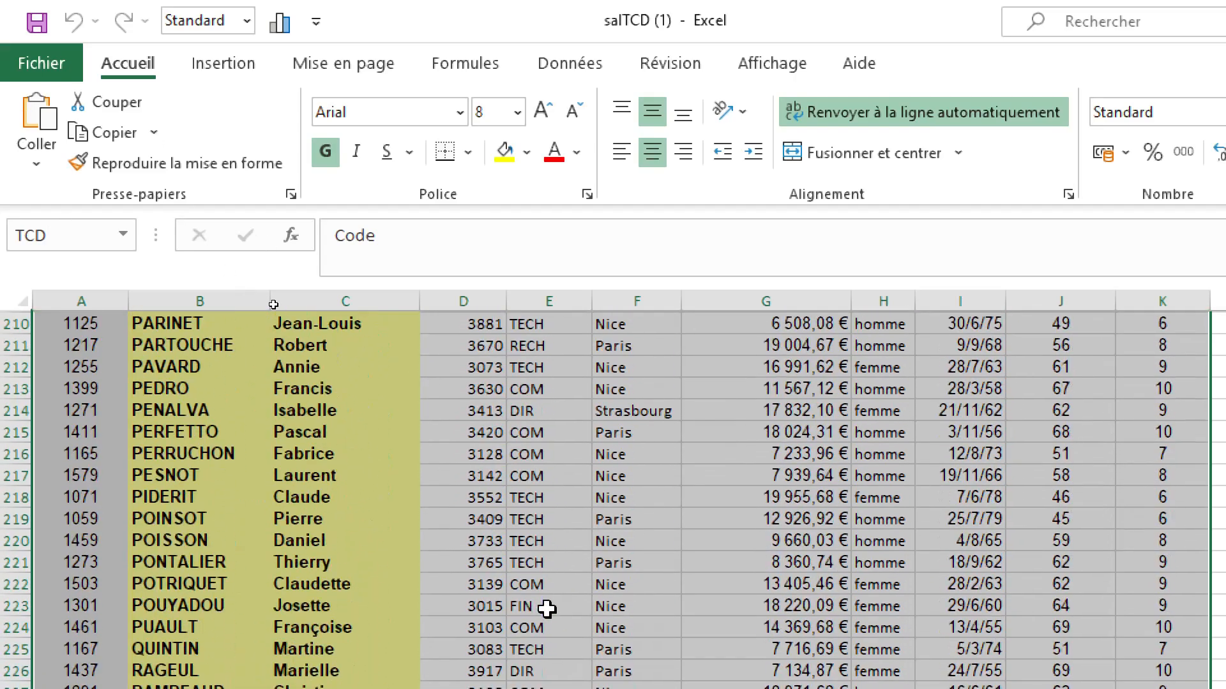
pyautogui.scroll(-20, 546, 610)
pyautogui.scroll(20, 546, 610)
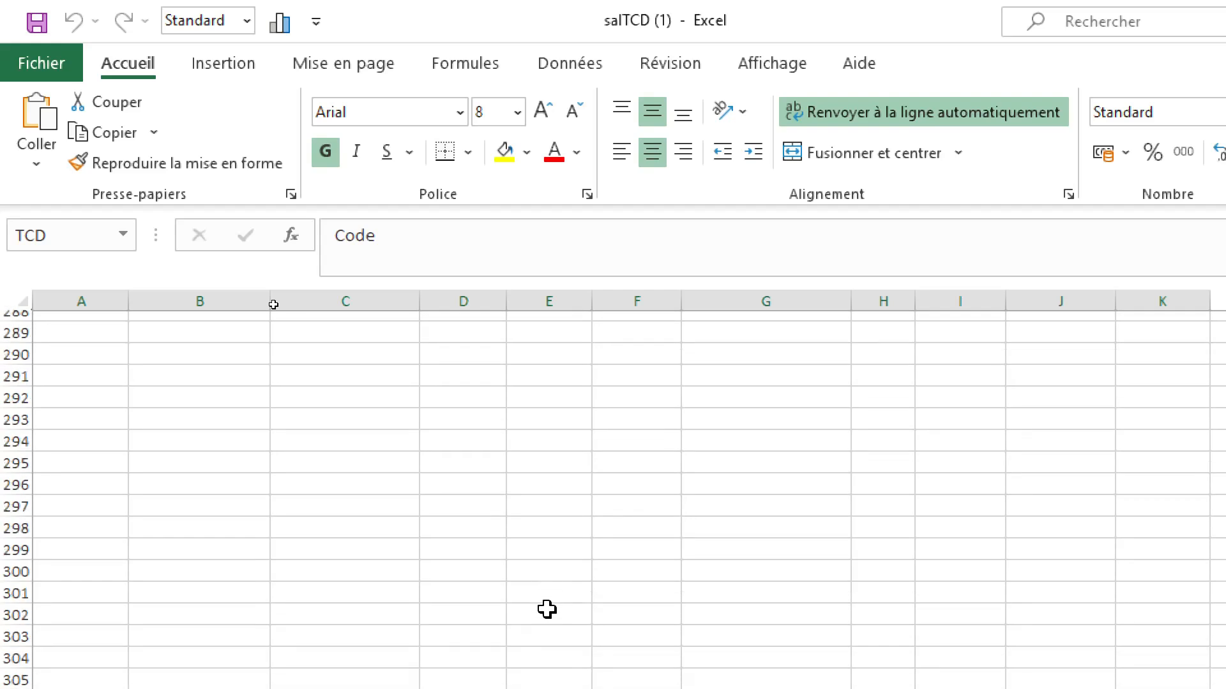
pyautogui.scroll(20, 547, 609)
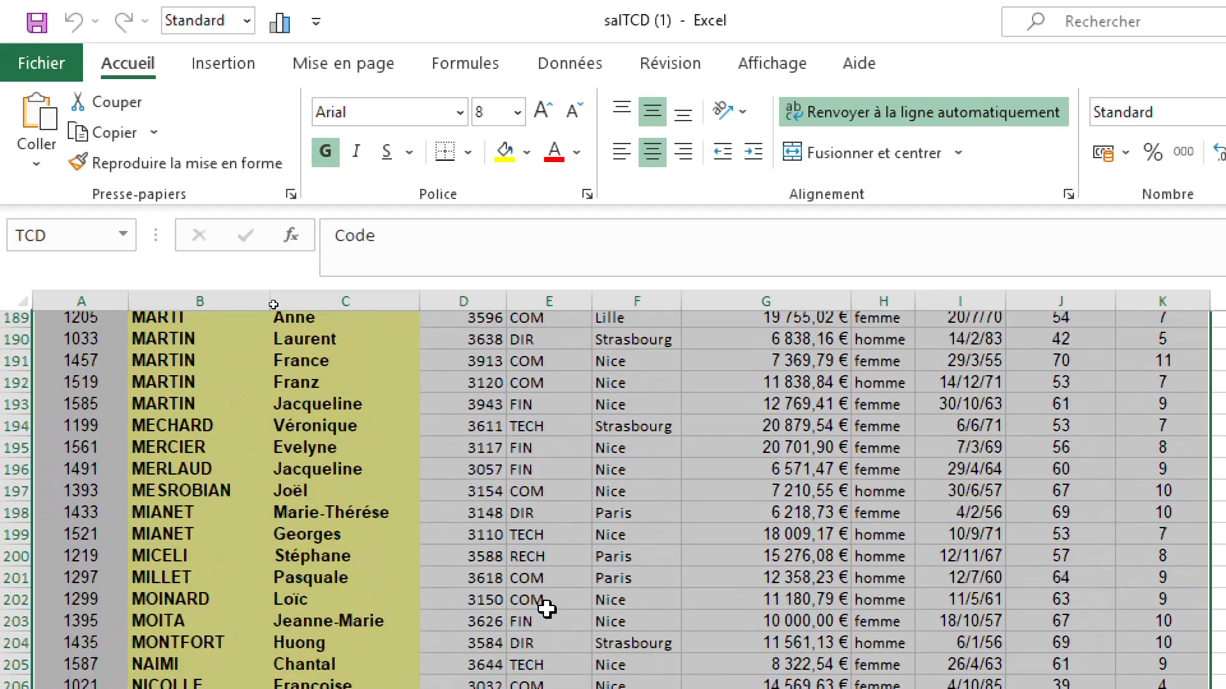
pyautogui.scroll(20, 546, 610)
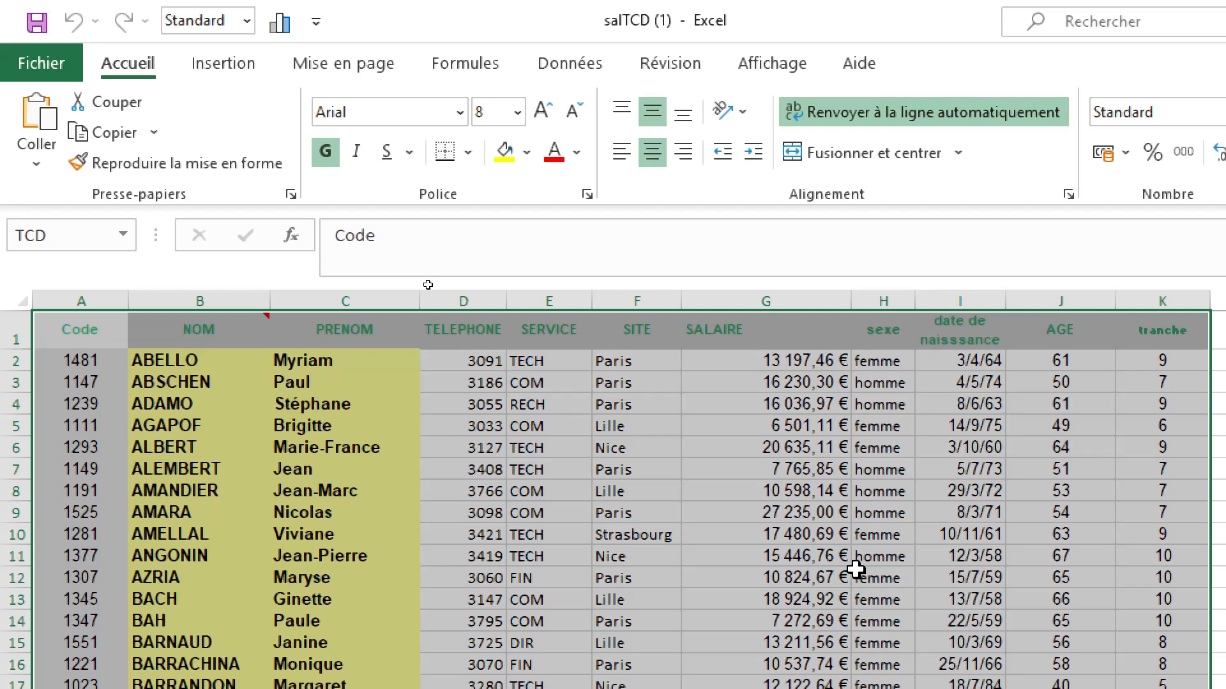
pyautogui.click(859, 577)
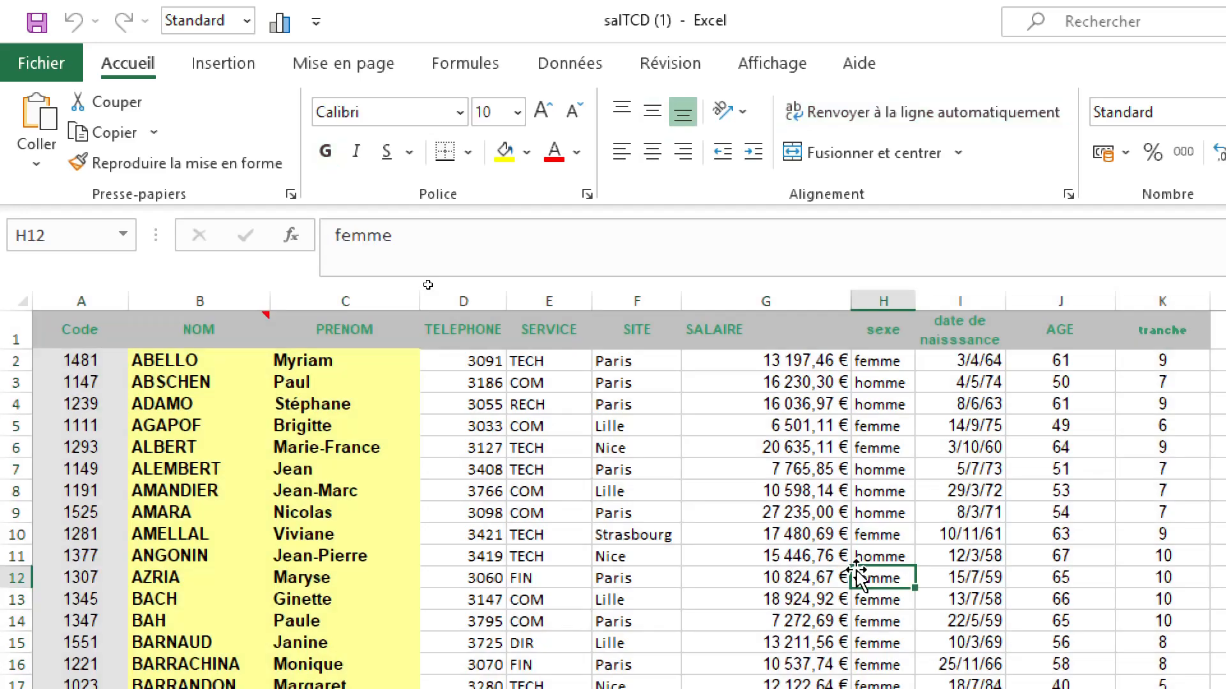
# Step: Switch to the exo1 sheet, which holds the exercise on staff distribution by site
pyautogui.scroll(-5, 858, 578)
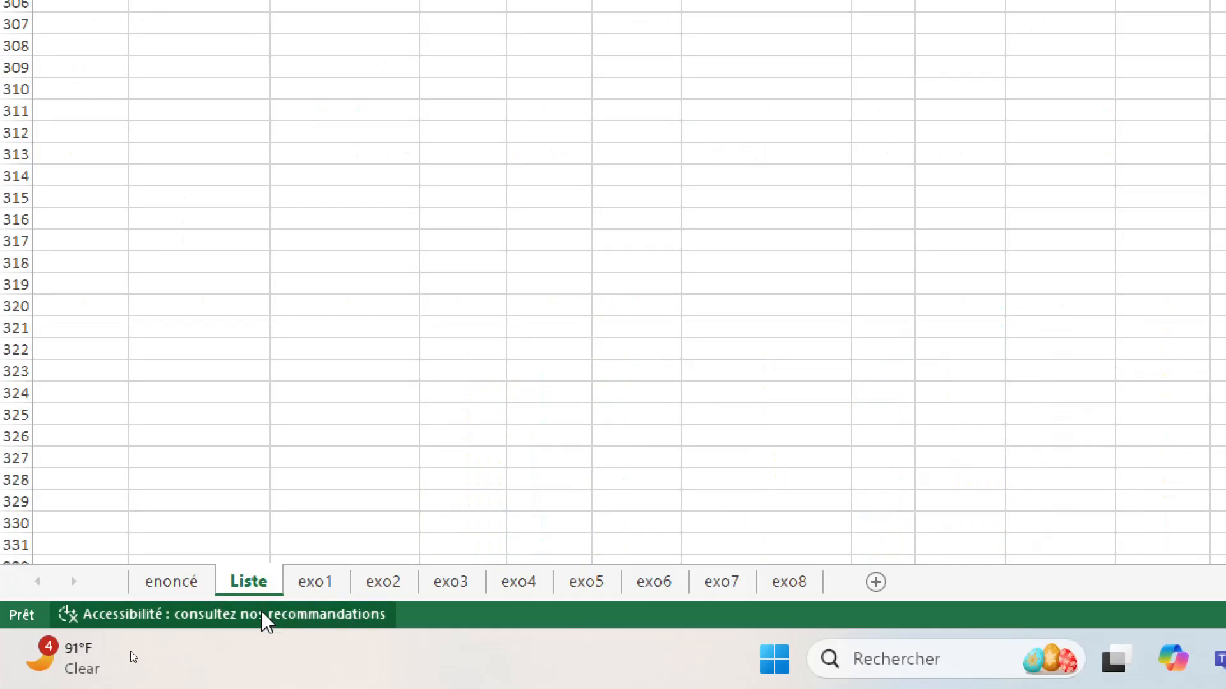
pyautogui.click(308, 594)
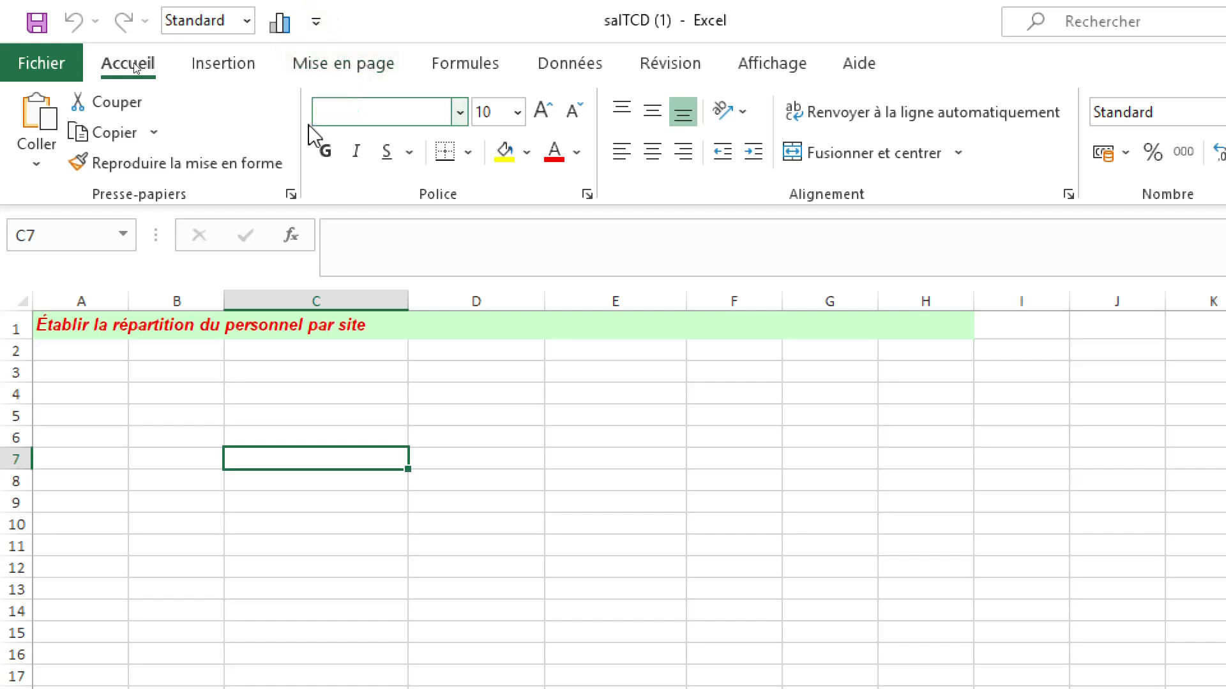
pyautogui.click(220, 76)
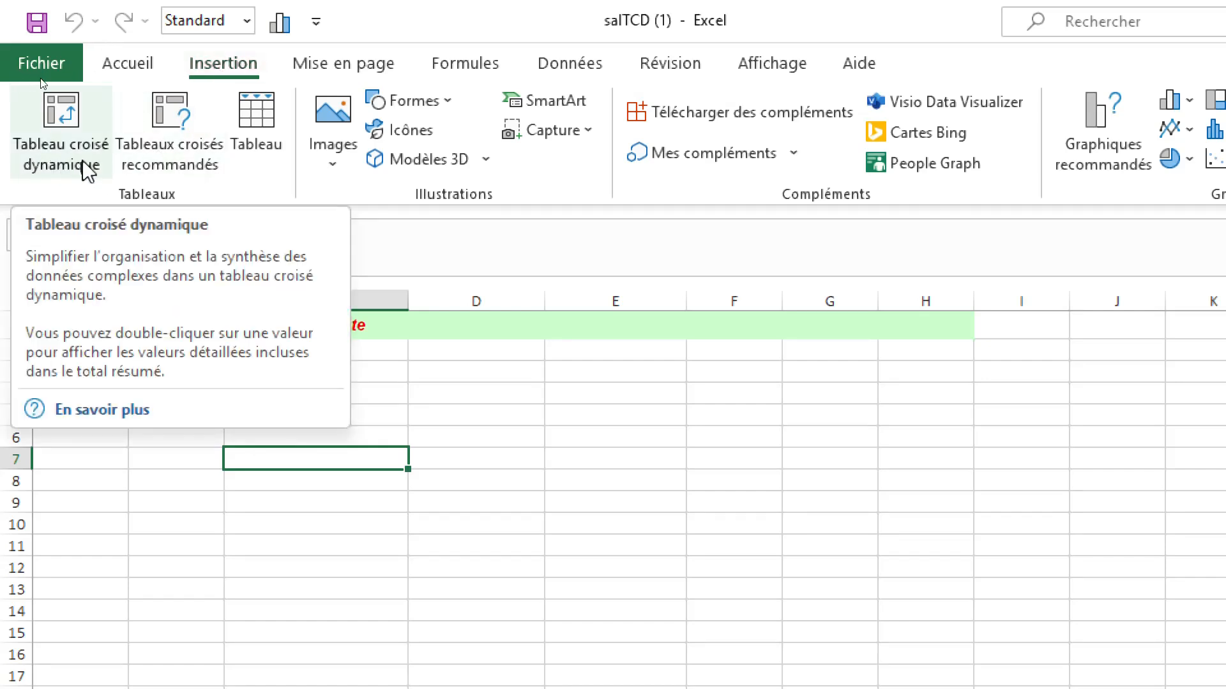
pyautogui.click(64, 123)
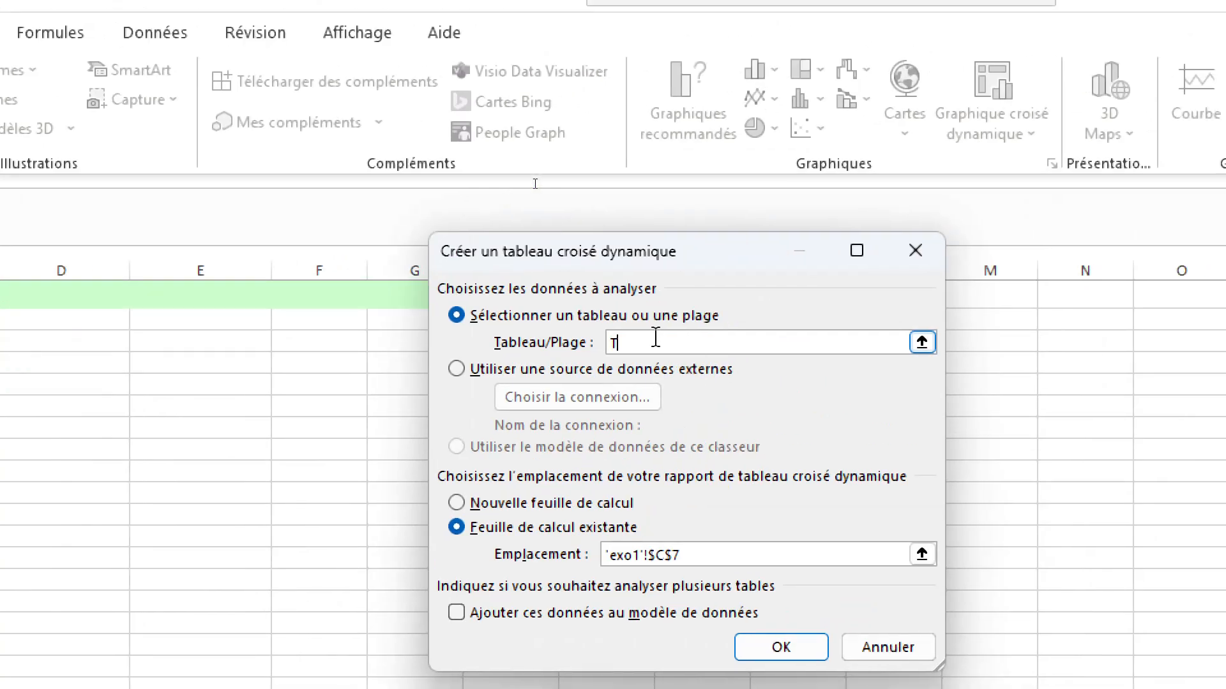
pyautogui.write('TCD')
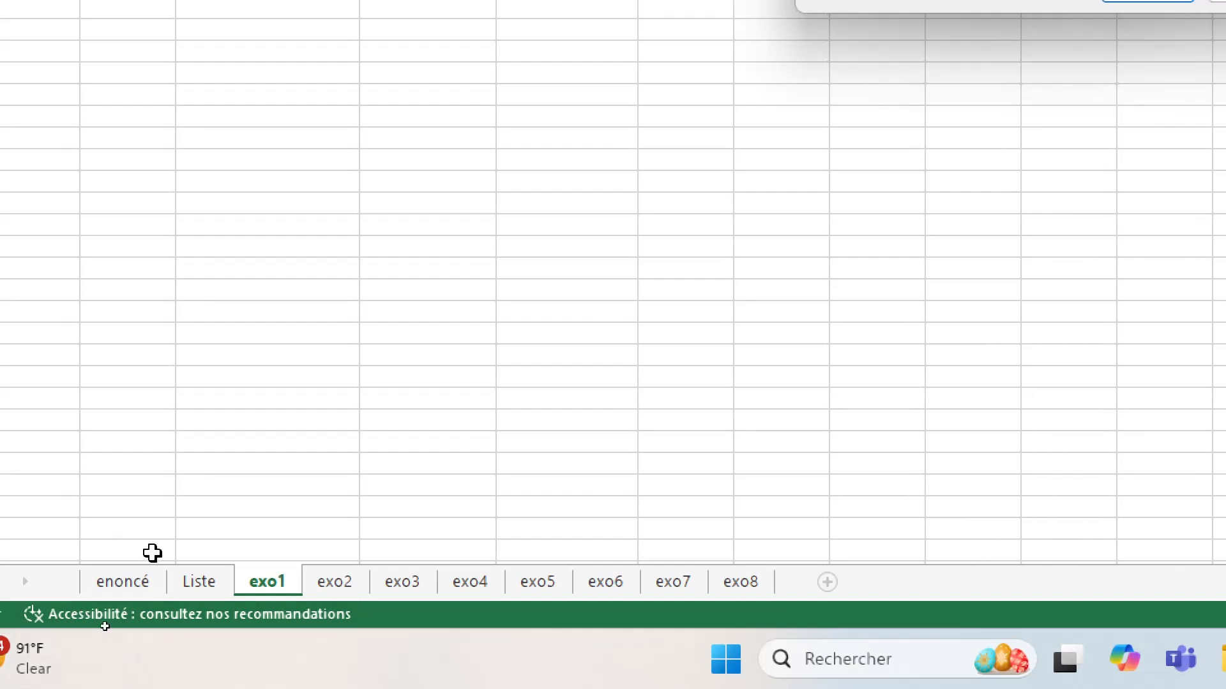
pyautogui.click(203, 584)
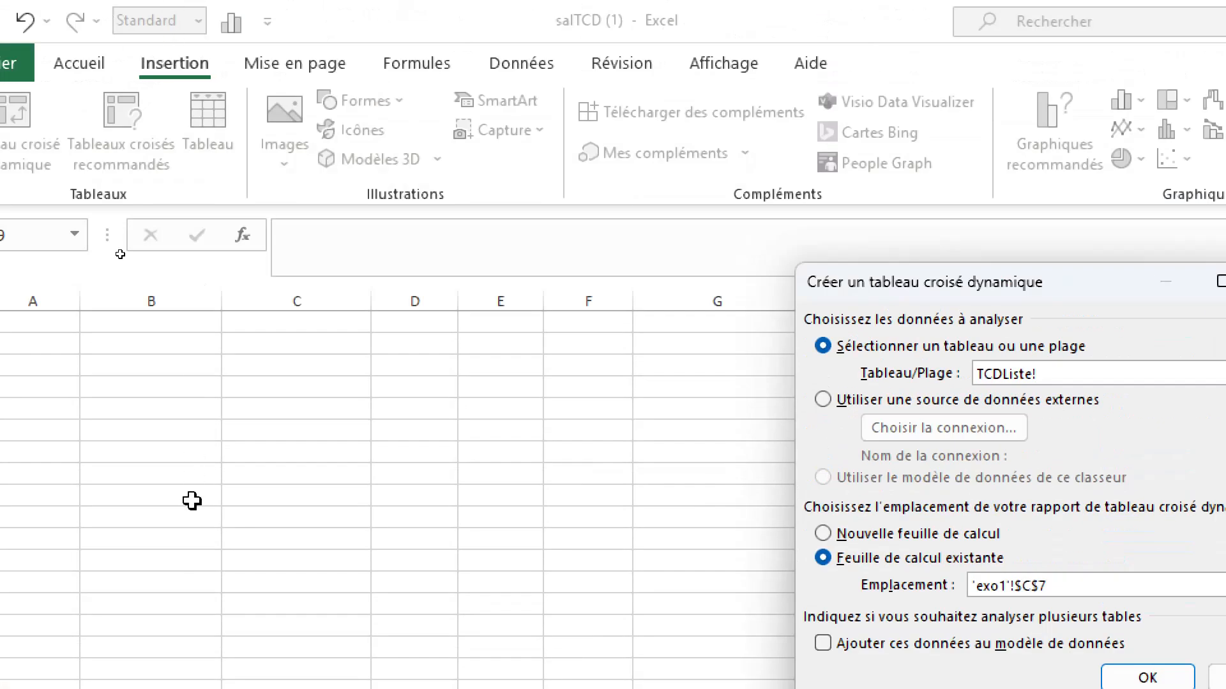
pyautogui.scroll(20, 183, 429)
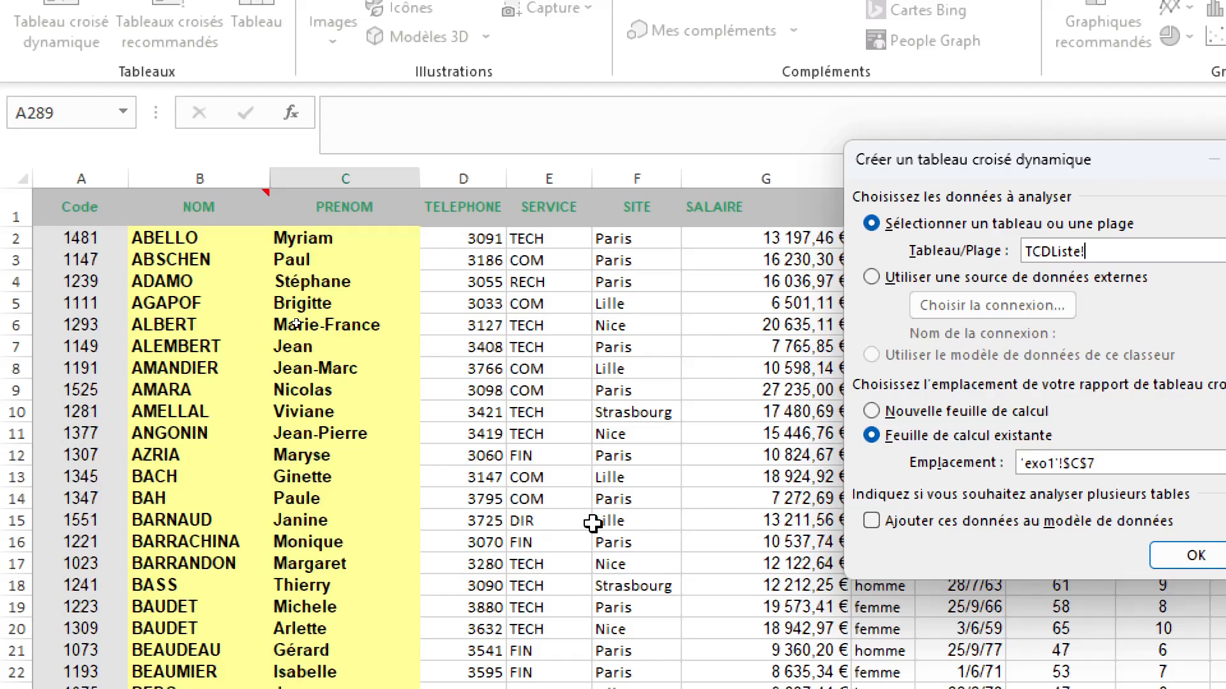
pyautogui.scroll(-20, 592, 524)
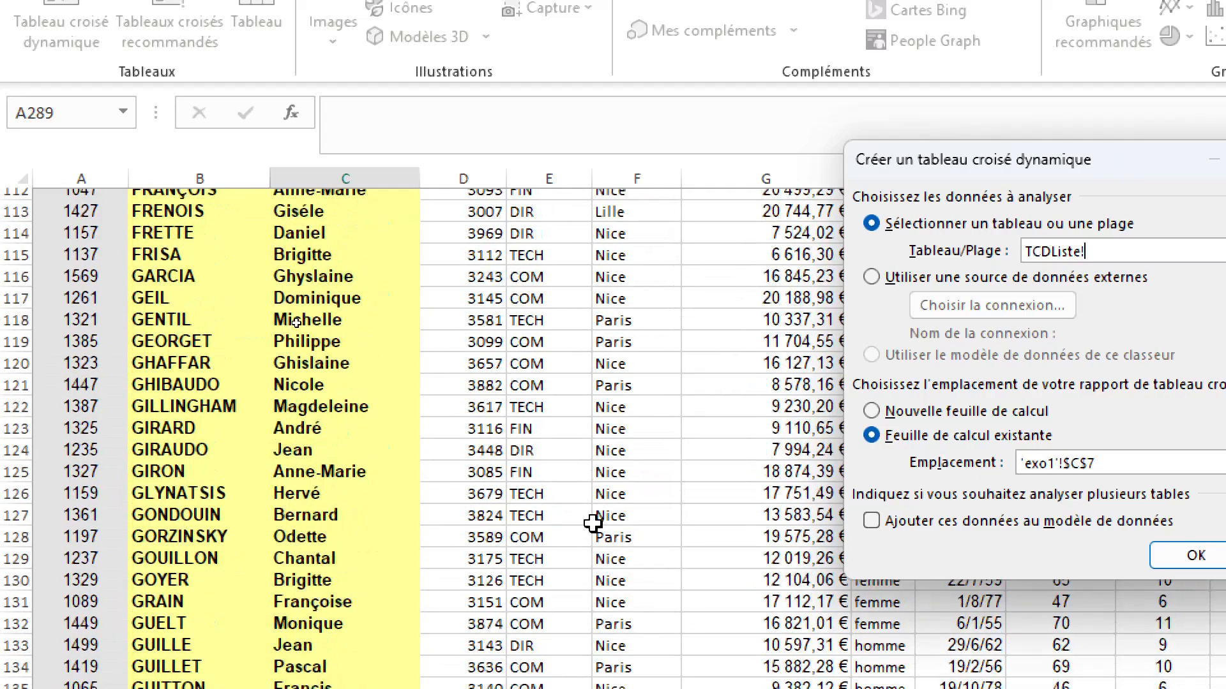
pyautogui.scroll(-20, 593, 524)
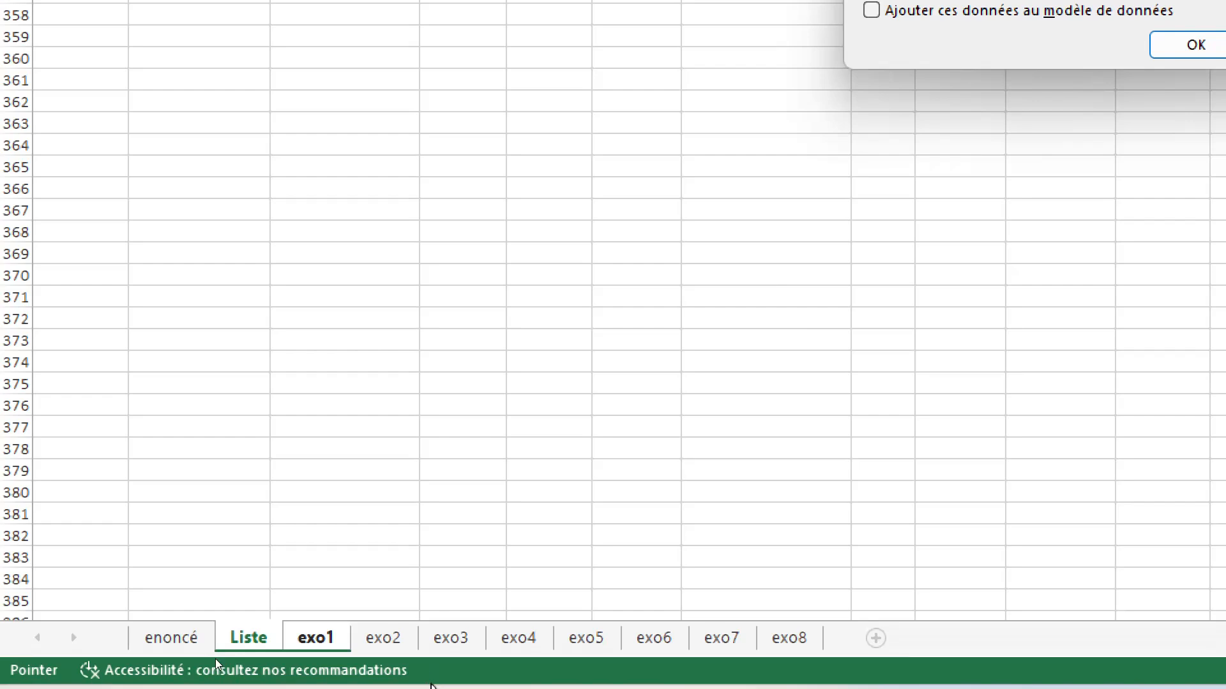
pyautogui.click(312, 641)
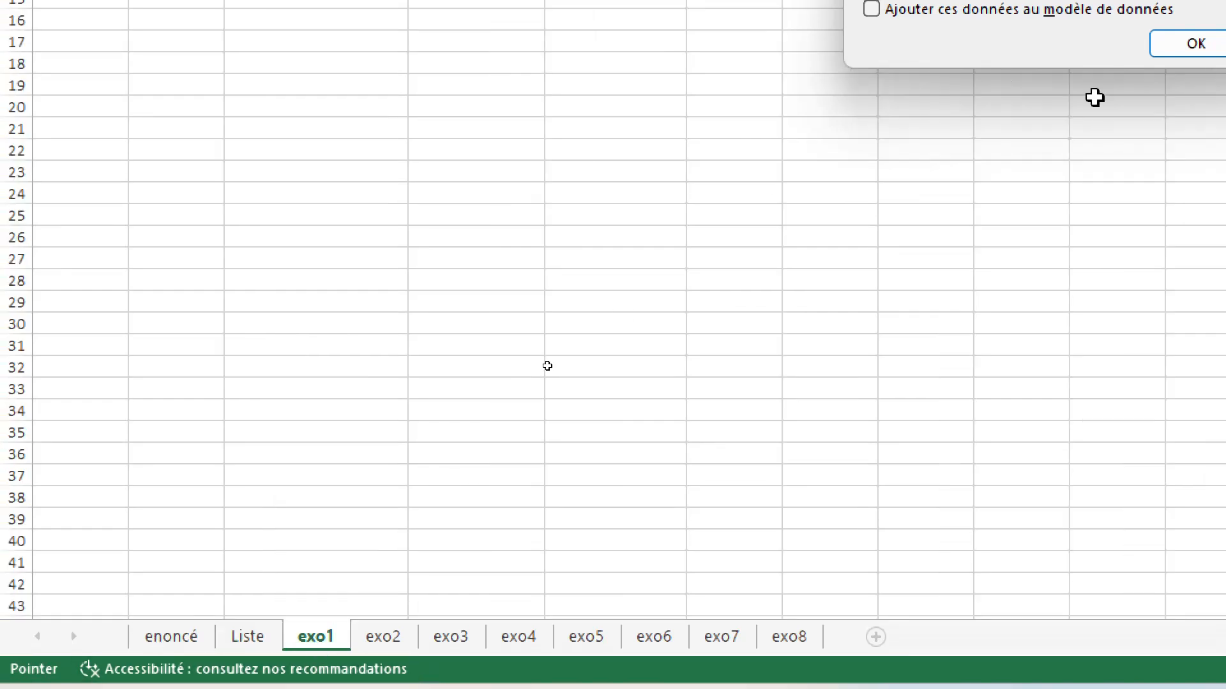
pyautogui.scroll(-1, 1094, 97)
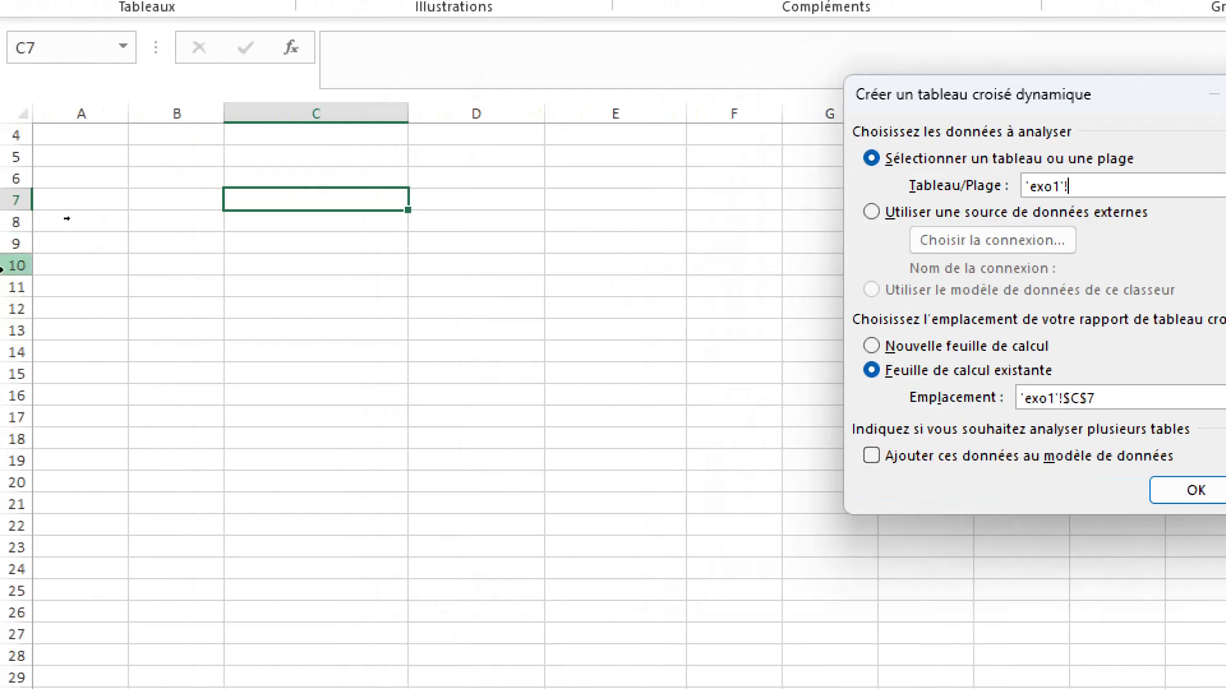
pyautogui.scroll(1, 310, 270)
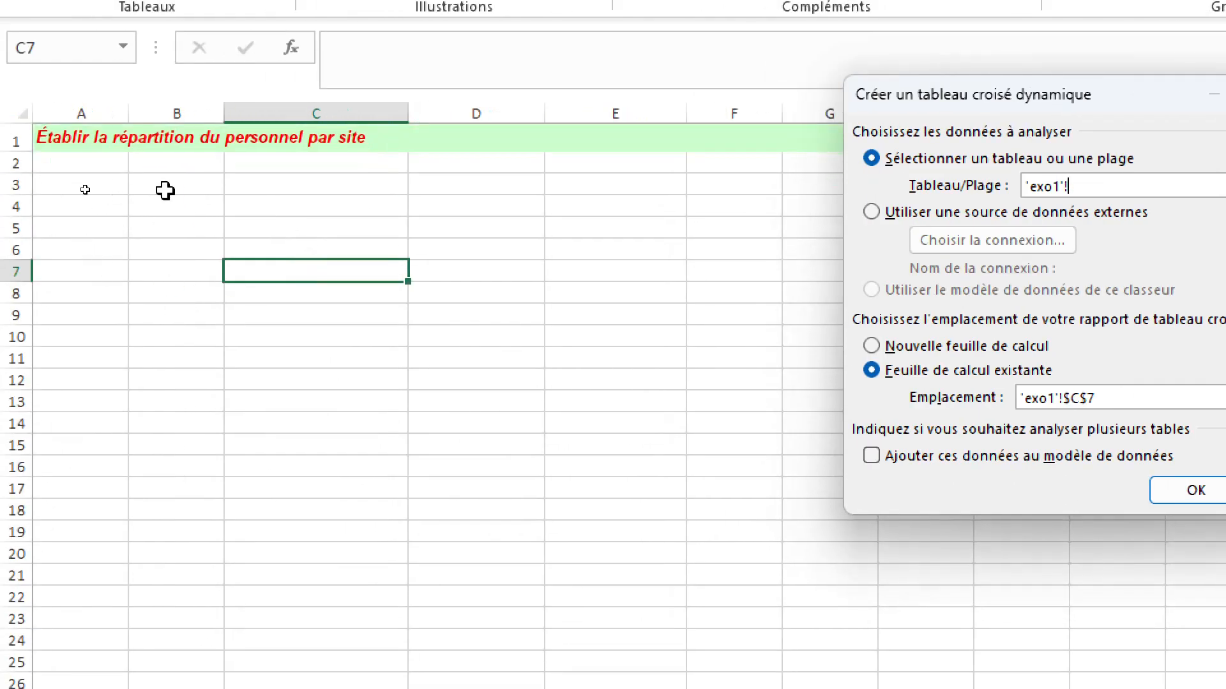
pyautogui.click(183, 203)
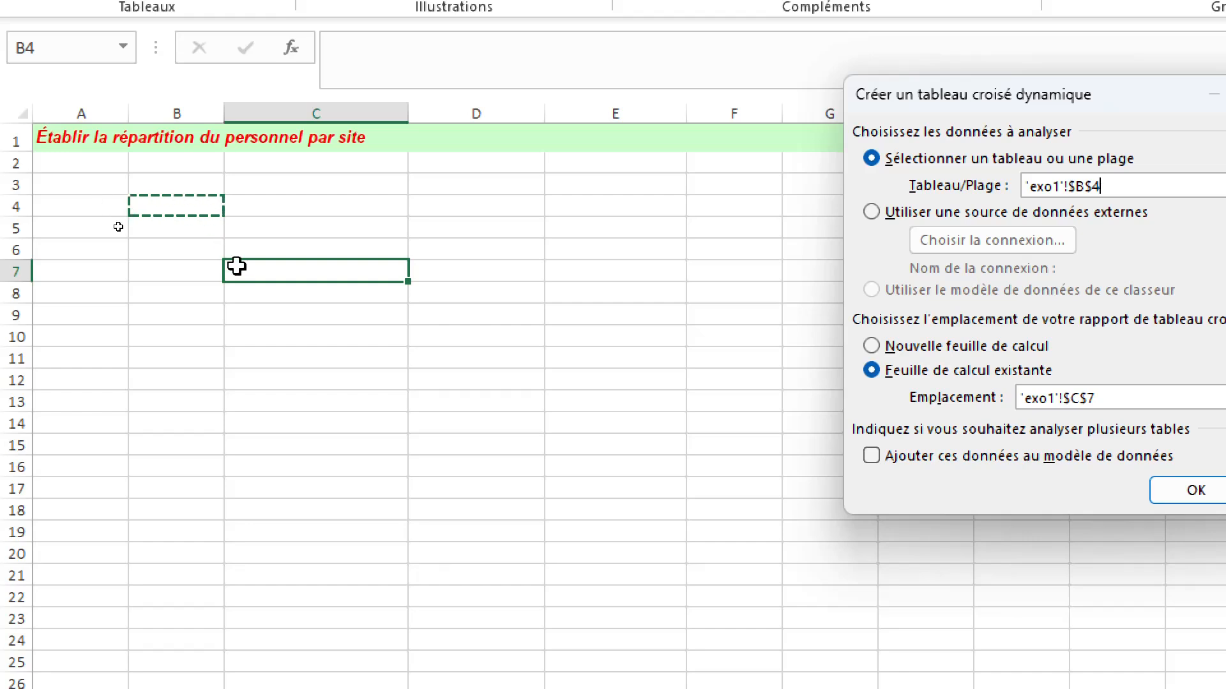
pyautogui.press('Escape')
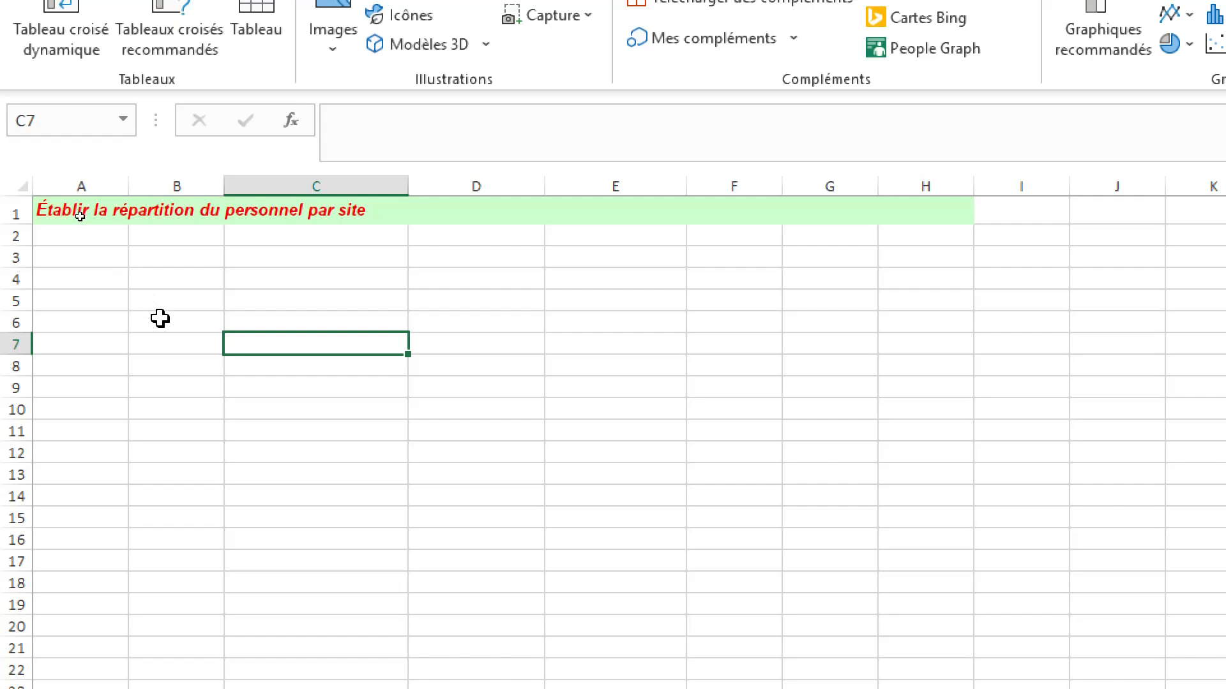
# Step: Insert a pivot table at cell B6 of the exo1 sheet, using the named range TCD as its source
pyautogui.click(160, 319)
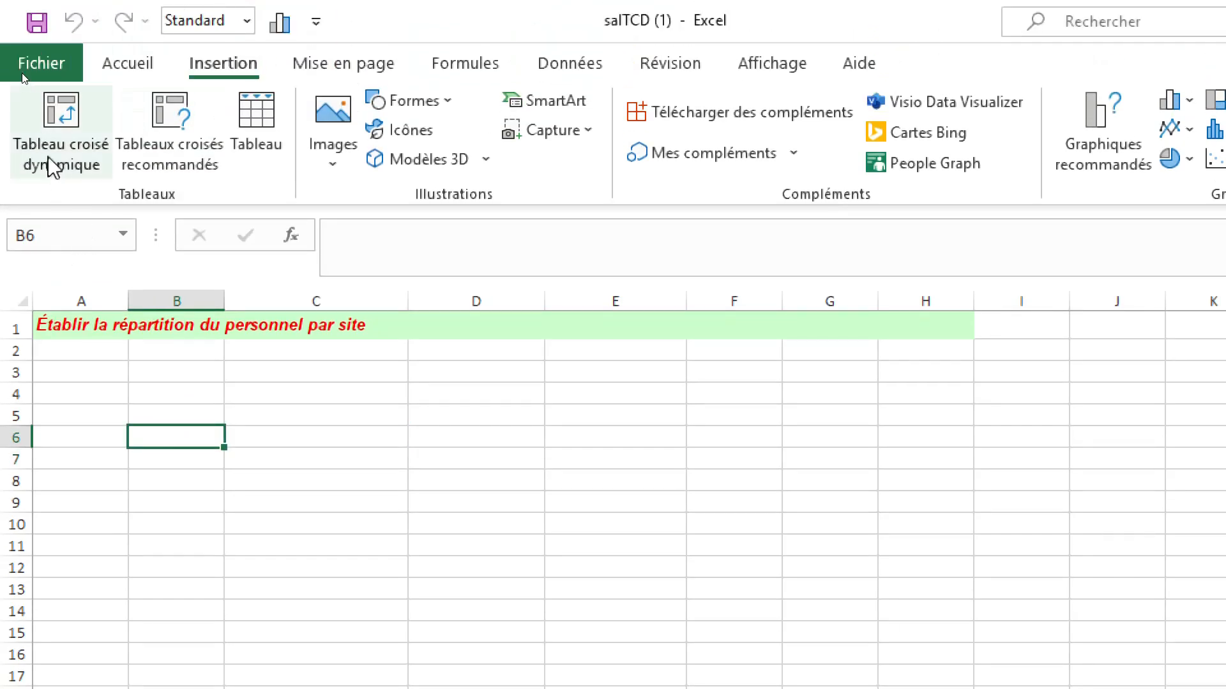
pyautogui.click(52, 122)
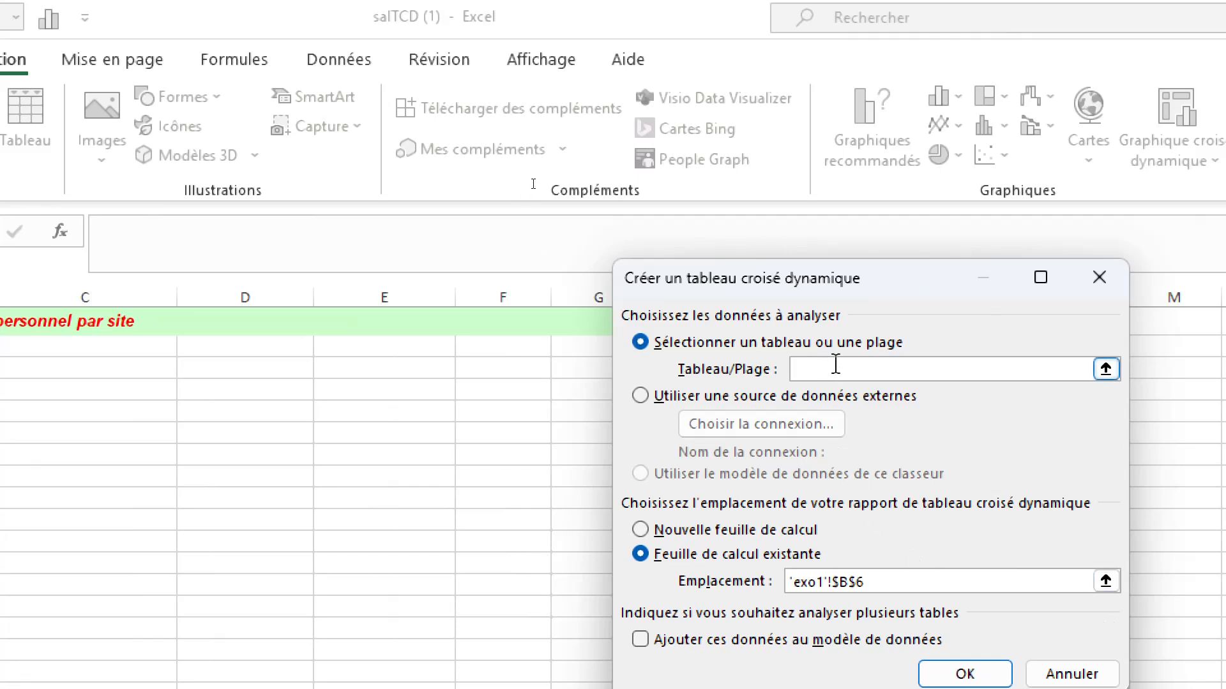
pyautogui.write('TCD')
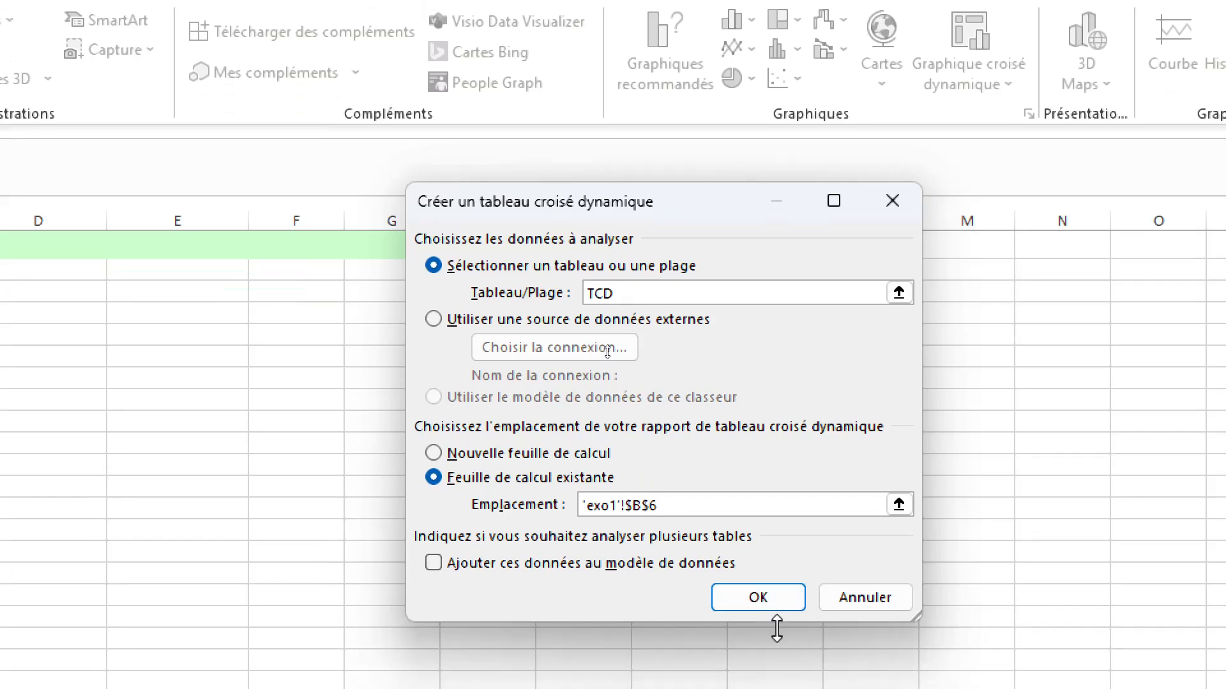
pyautogui.click(756, 597)
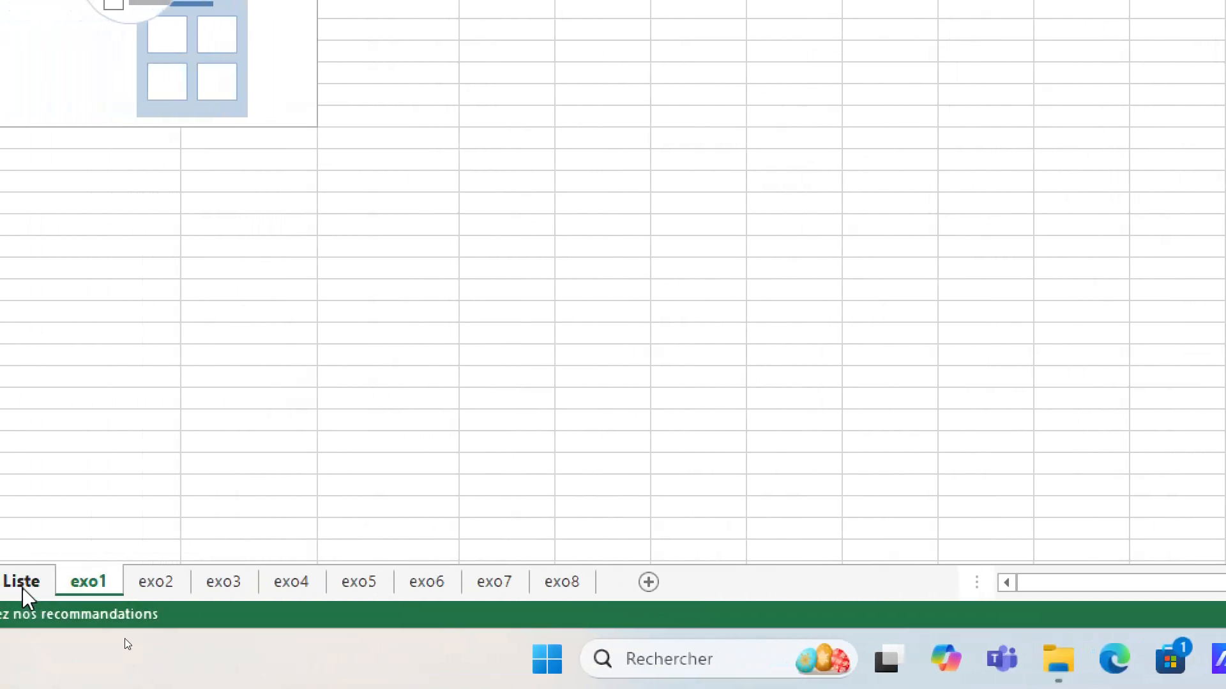
# Step: Review the employee records on the Liste sheet that feed the pivot table, and return to exo1
pyautogui.click(25, 587)
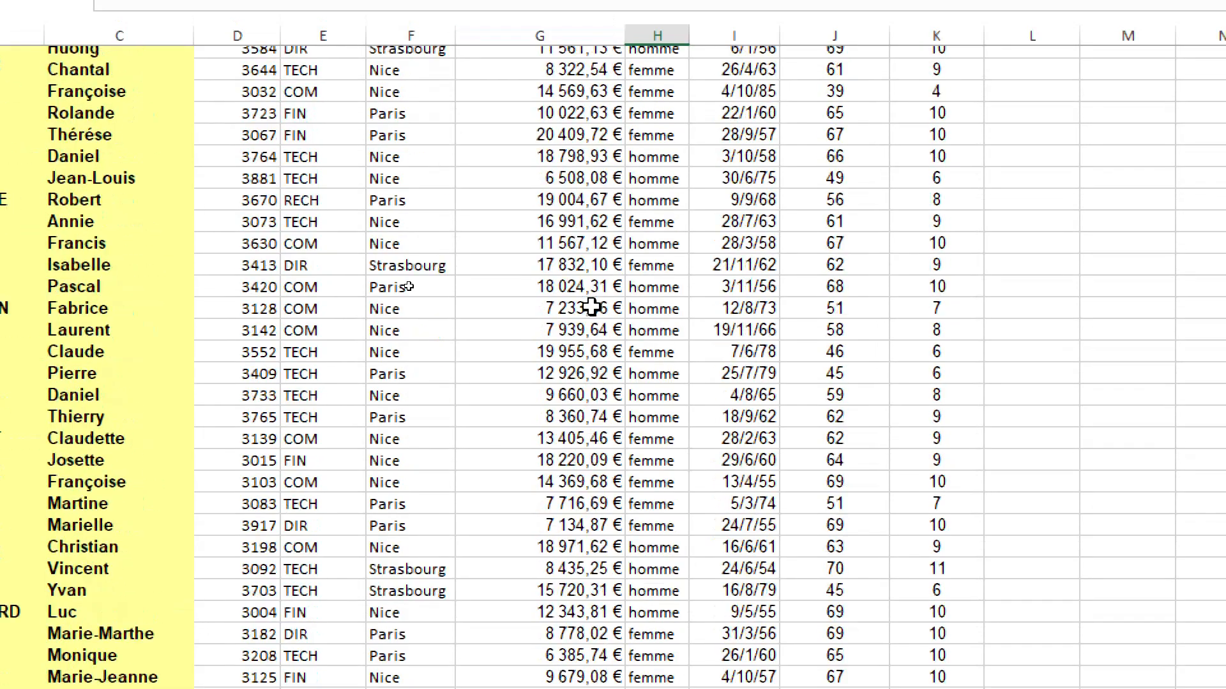
pyautogui.scroll(20, 592, 307)
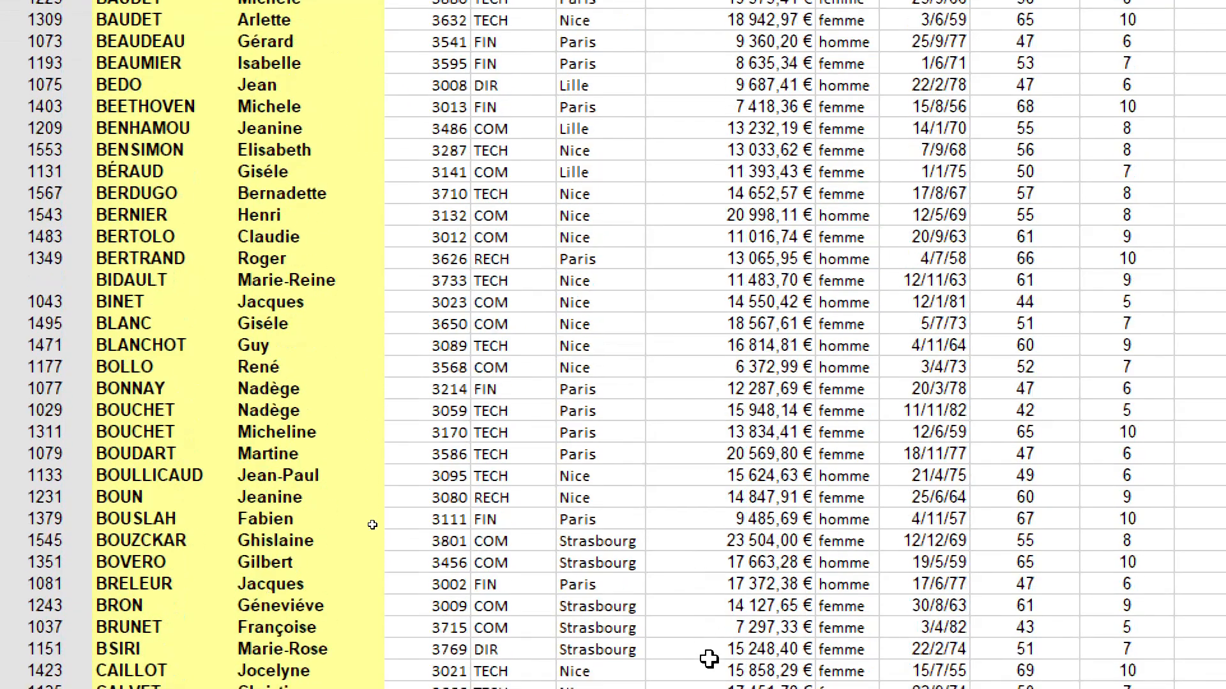
pyautogui.scroll(-20, 709, 658)
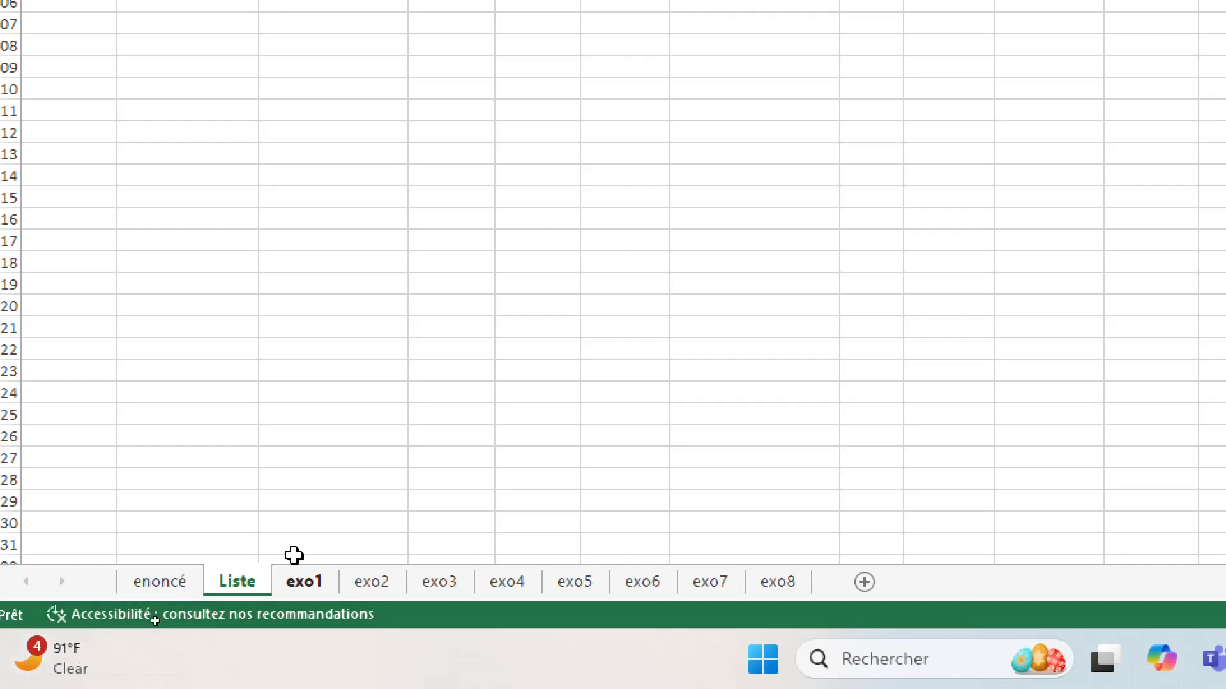
pyautogui.click(305, 582)
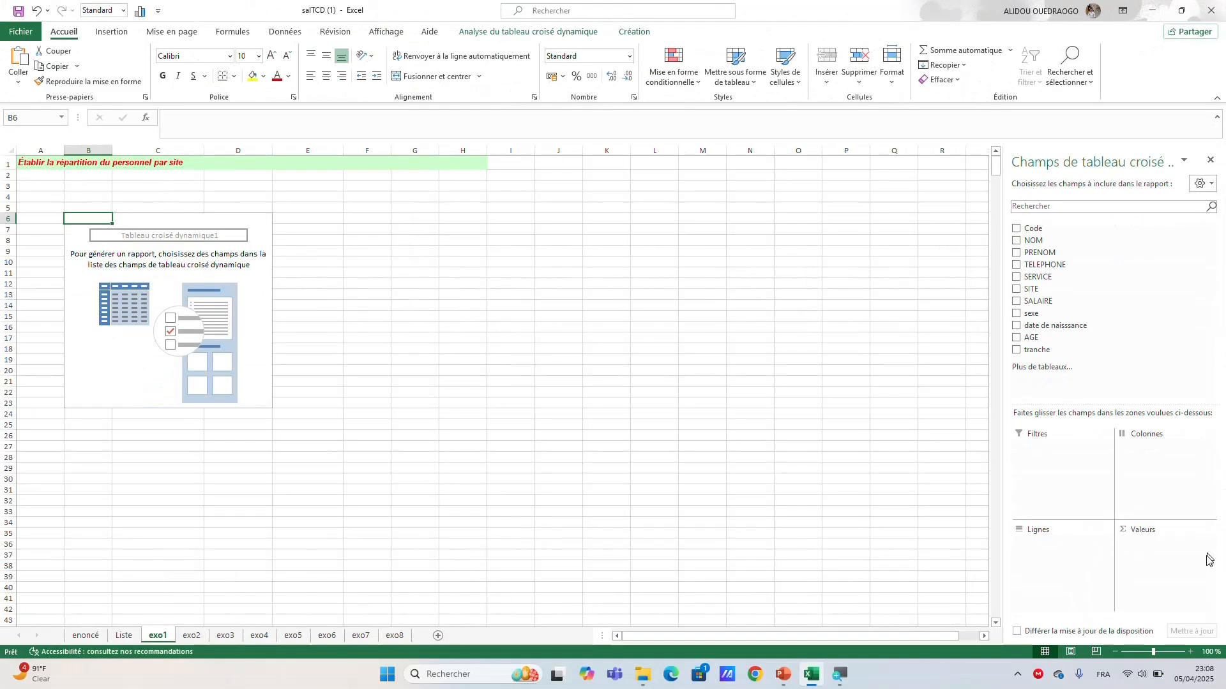
# Step: Add the NOM field to the pivot table's values area to count the employees
pyautogui.click(1192, 652)
pyautogui.click(1191, 652)
pyautogui.click(1191, 653)
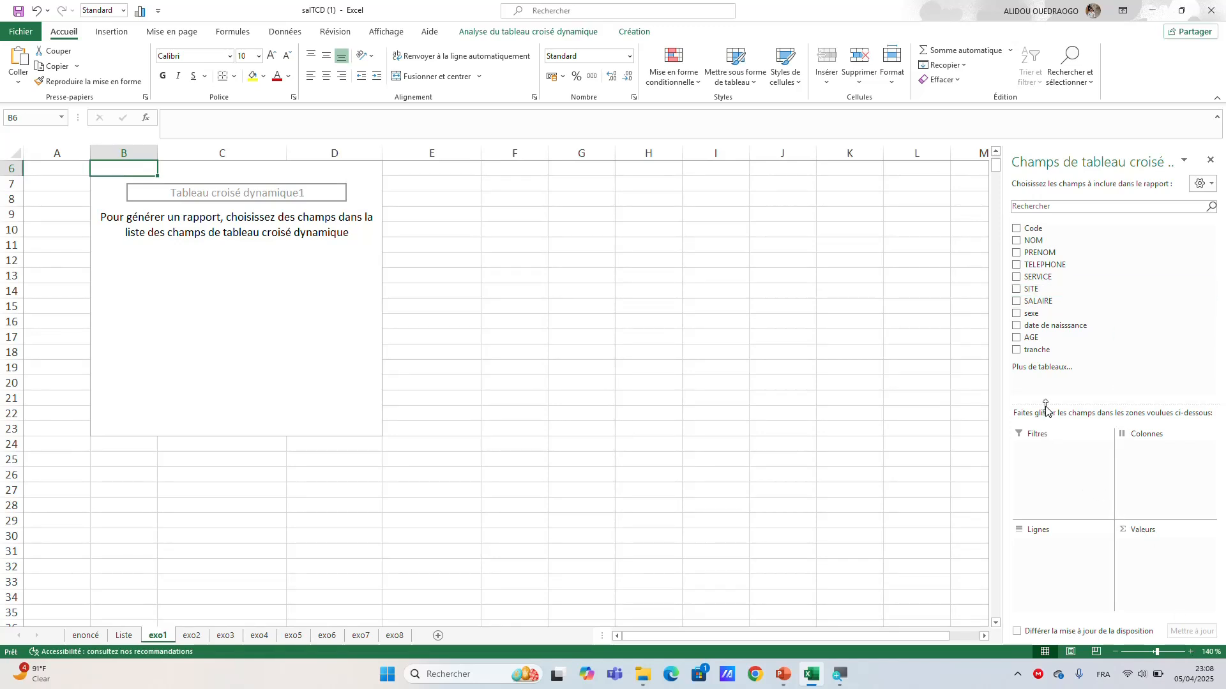
pyautogui.scroll(2, 432, 265)
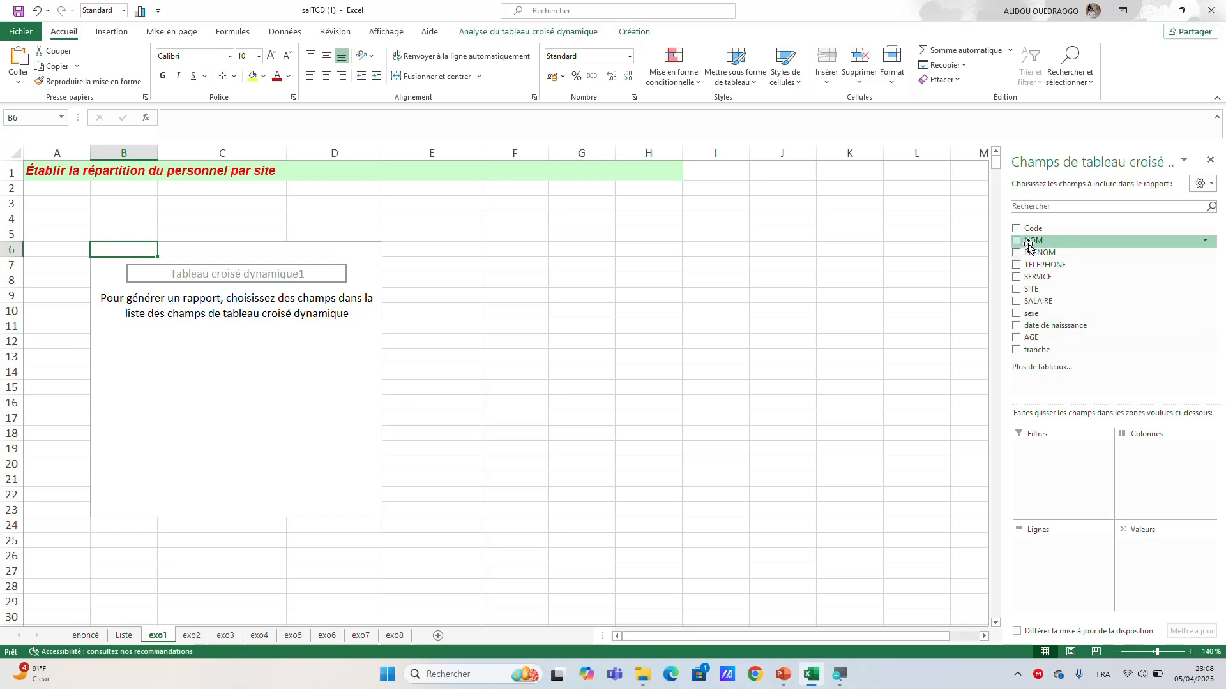
pyautogui.moveTo(1028, 246); pyautogui.dragTo(1145, 541)
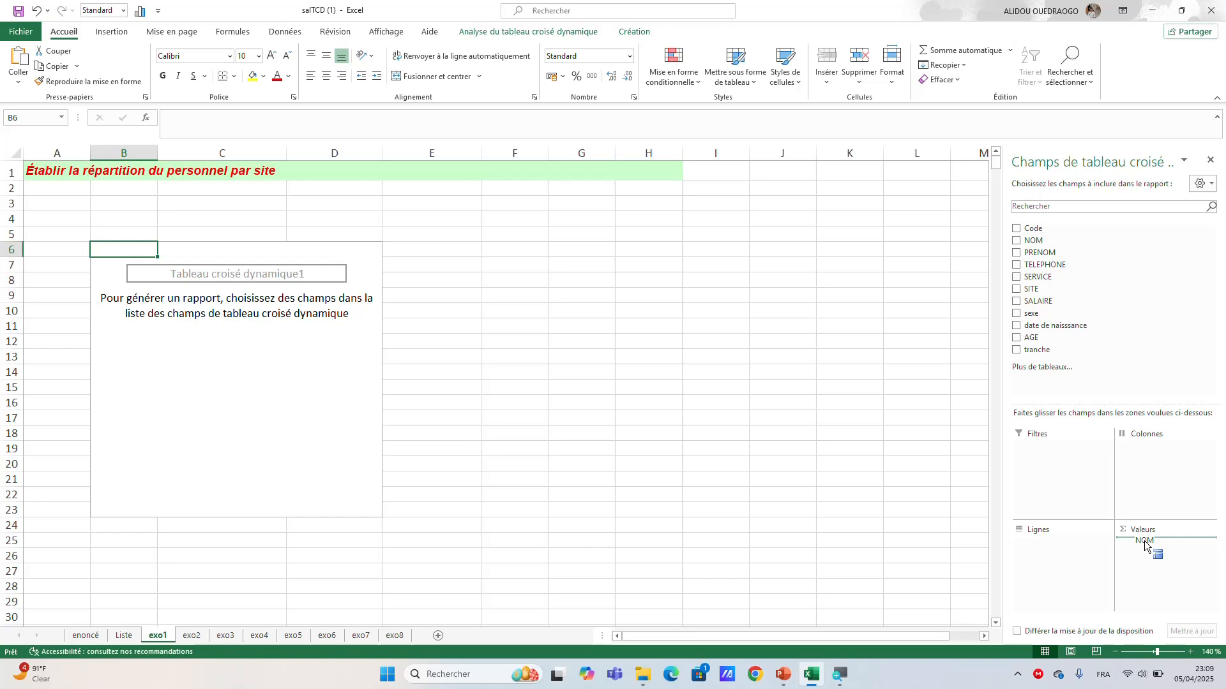
pyautogui.moveTo(1145, 545); pyautogui.dragTo(1144, 548)
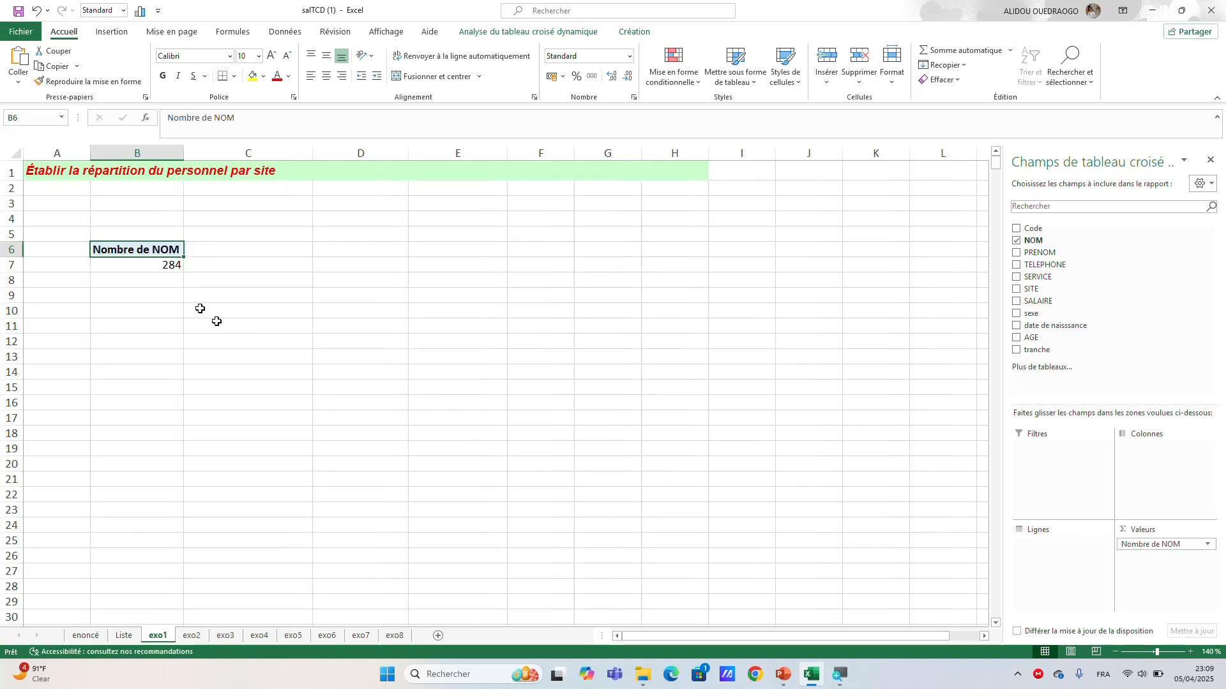
# Step: Compare the pivot table's employee count with the first and last records on the Liste sheet
pyautogui.moveTo(164, 272)
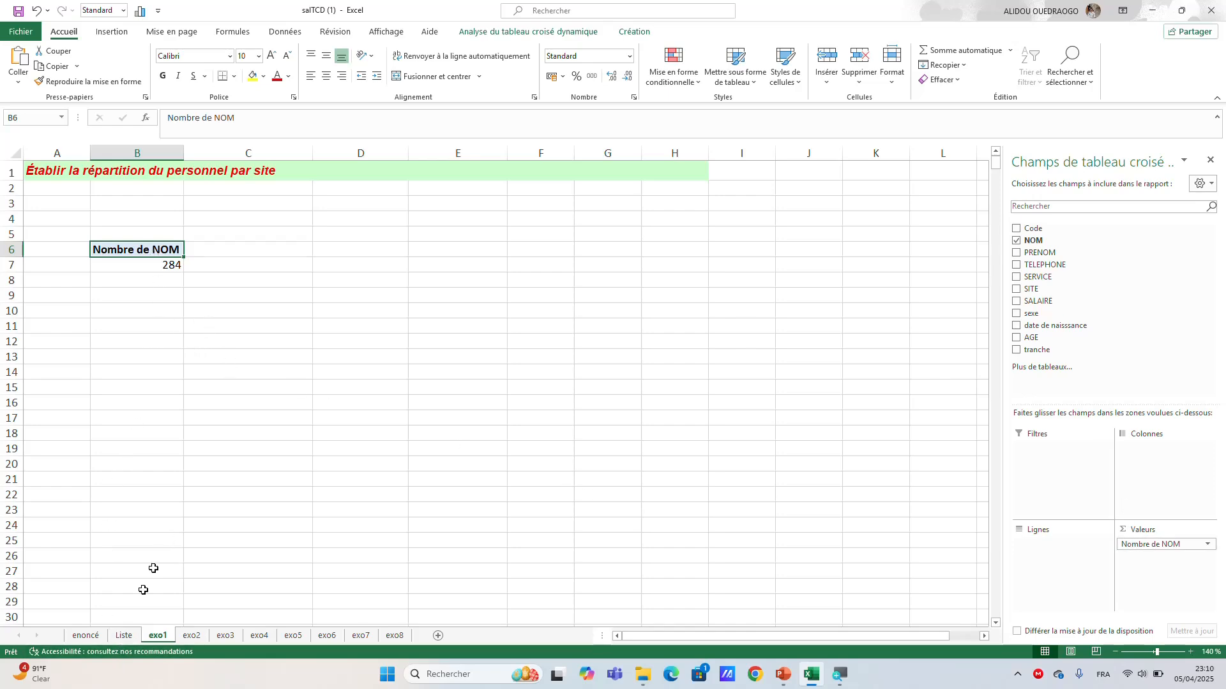
pyautogui.click(124, 637)
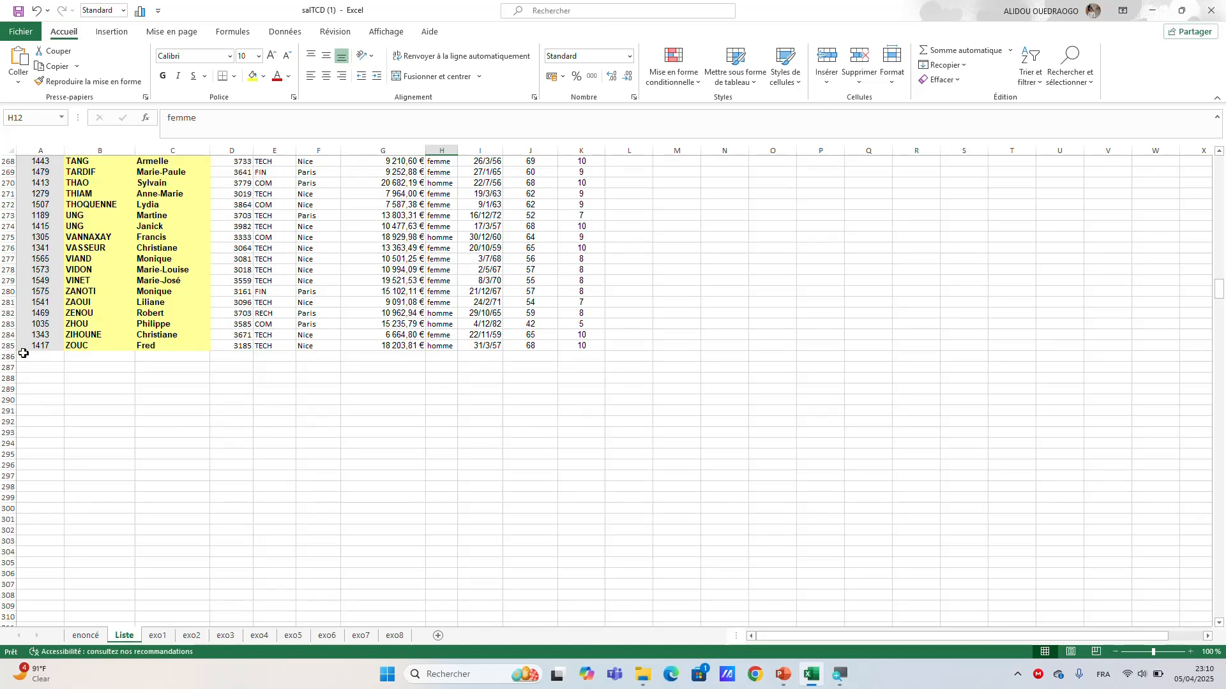
pyautogui.scroll(20, 151, 354)
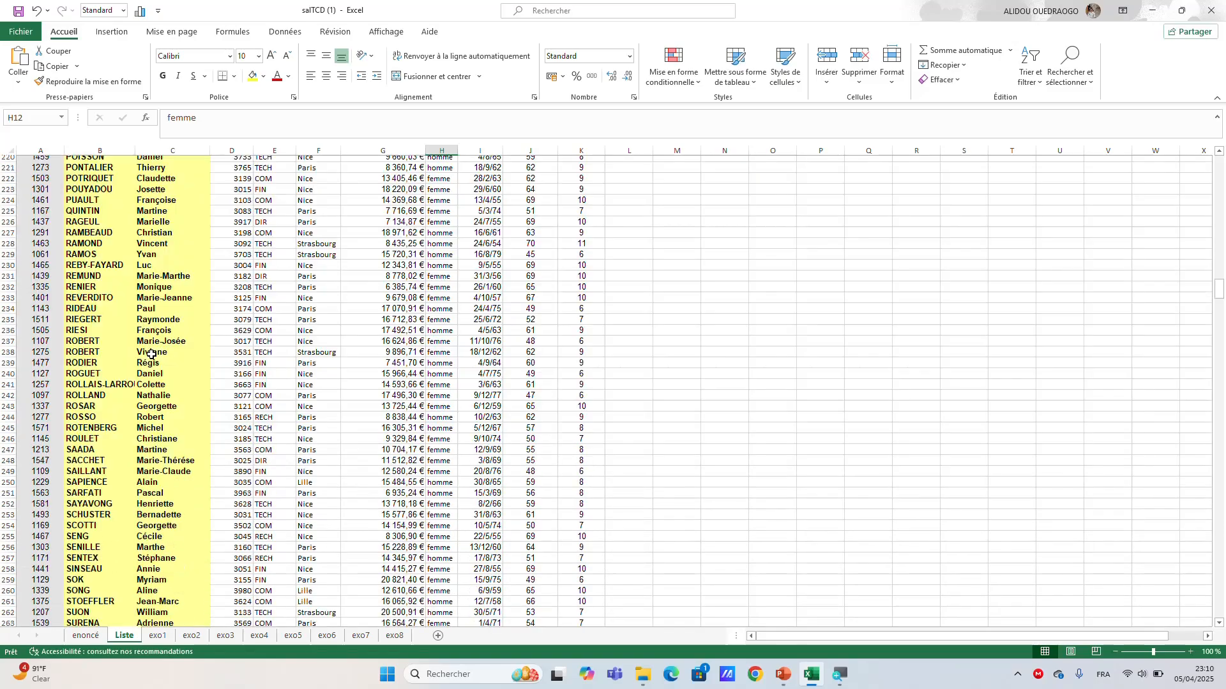
pyautogui.scroll(20, 151, 355)
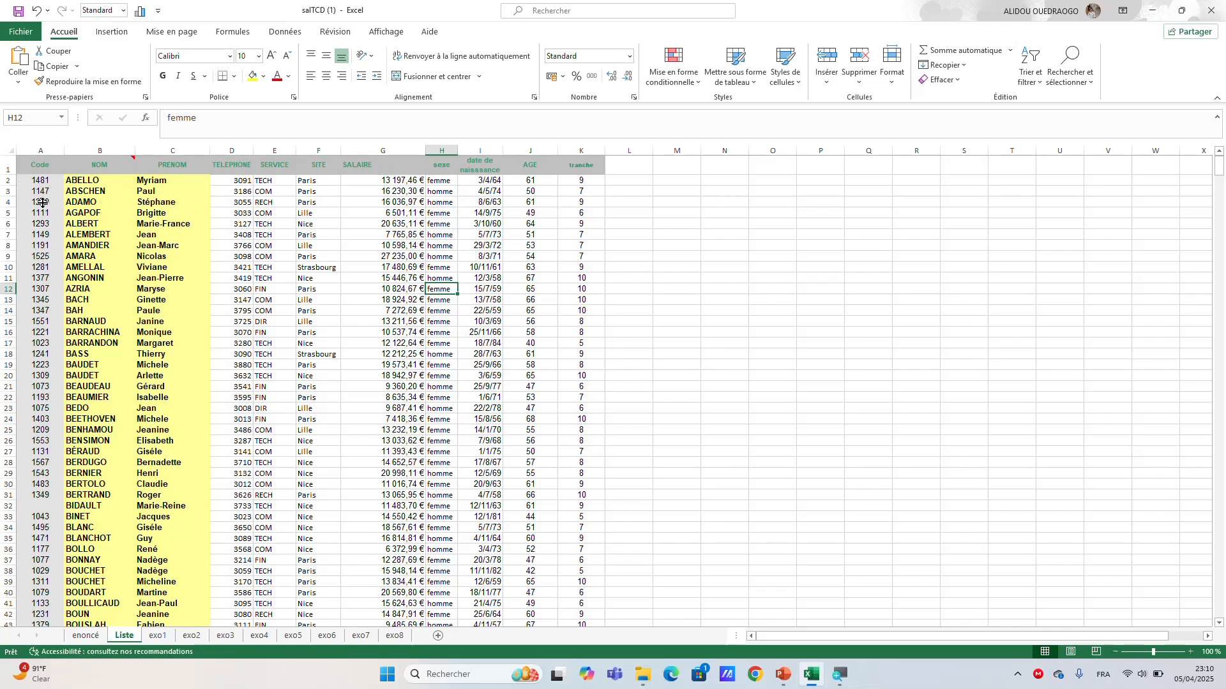
pyautogui.scroll(-20, 185, 396)
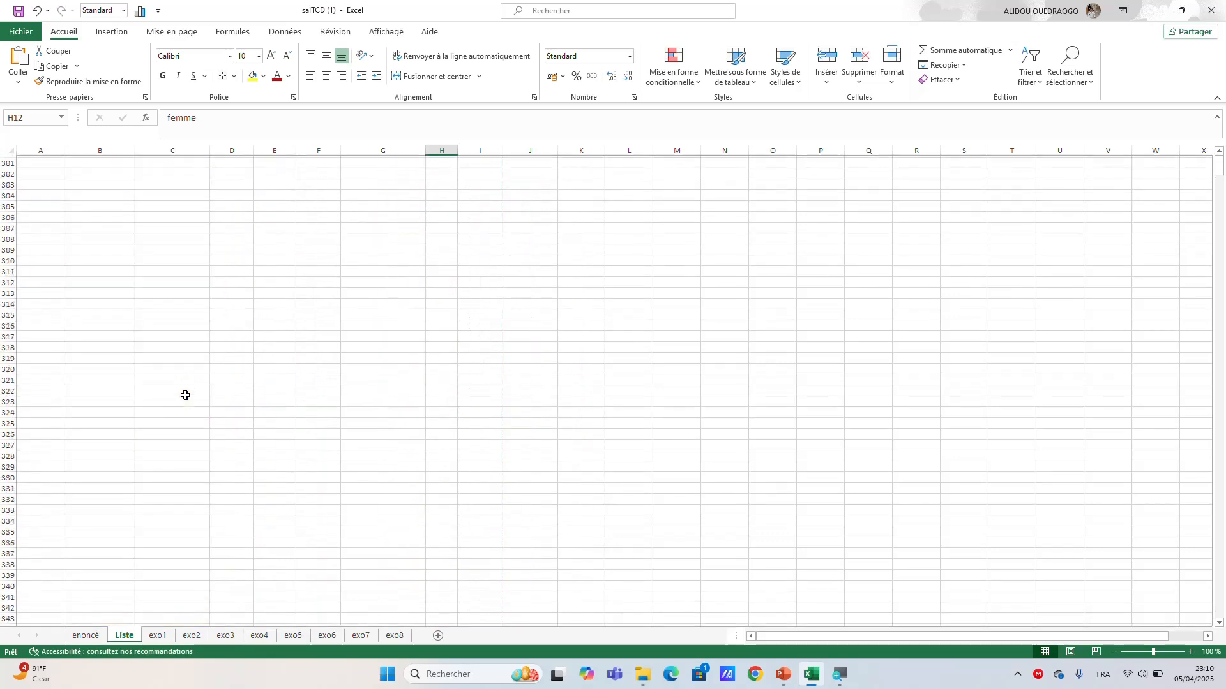
# Step: Return to the exo1 sheet and place the SITE field in the pivot table's rows area
pyautogui.click(157, 637)
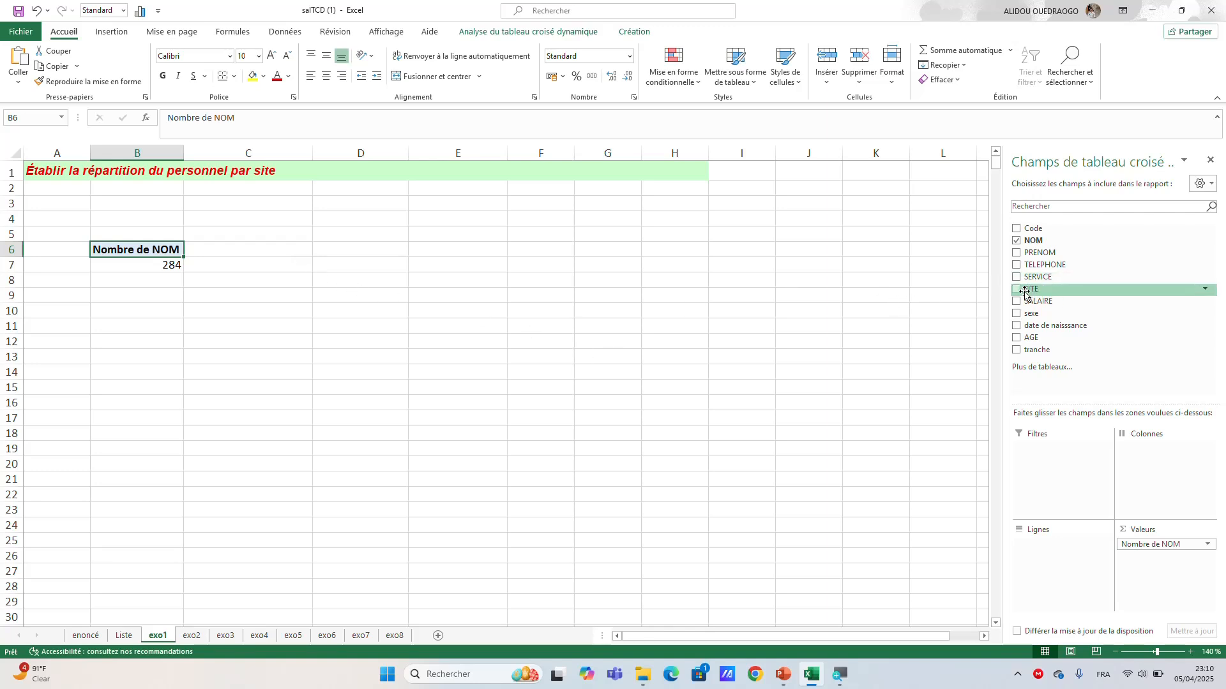
pyautogui.moveTo(1025, 292); pyautogui.dragTo(1039, 546)
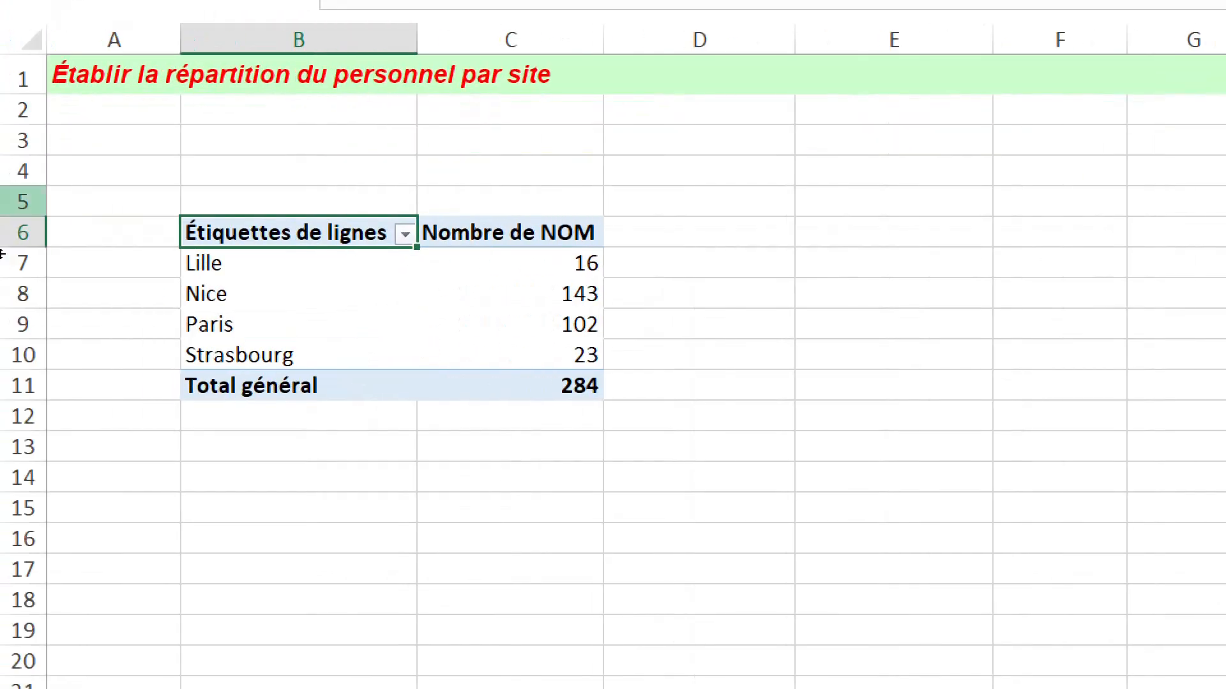
# Step: Rename the pivot table's row labels header in cell B6 to Sites
pyautogui.doubleClick(286, 233)
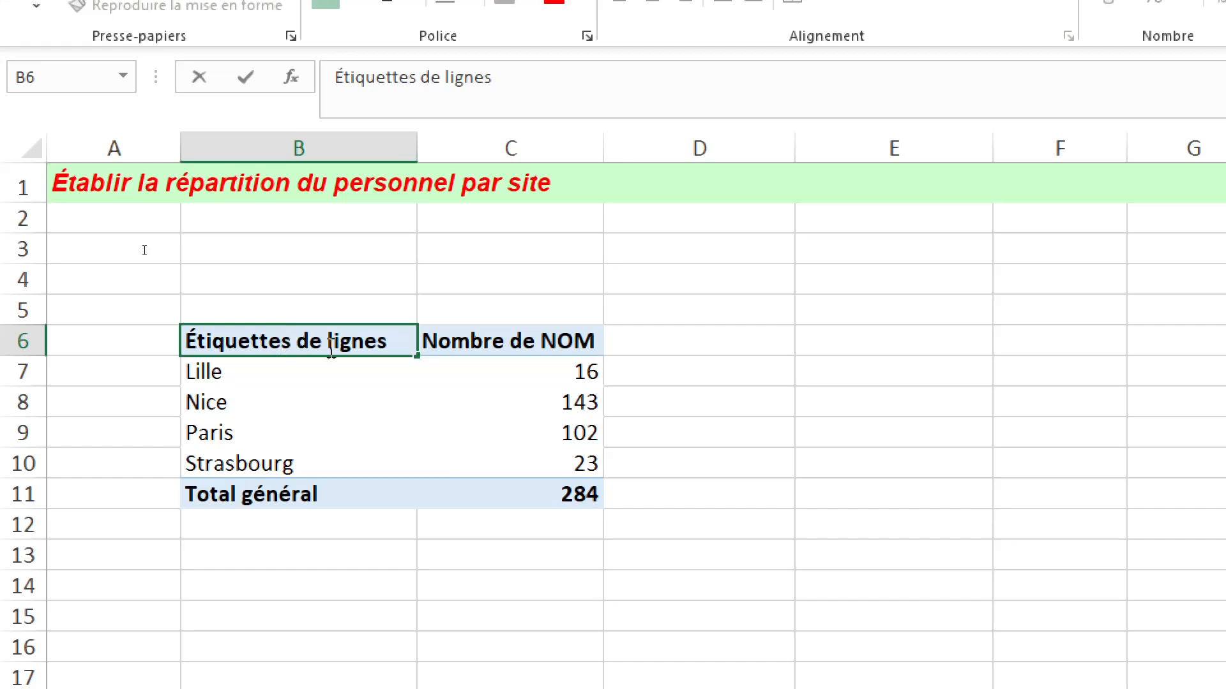
pyautogui.click(395, 338)
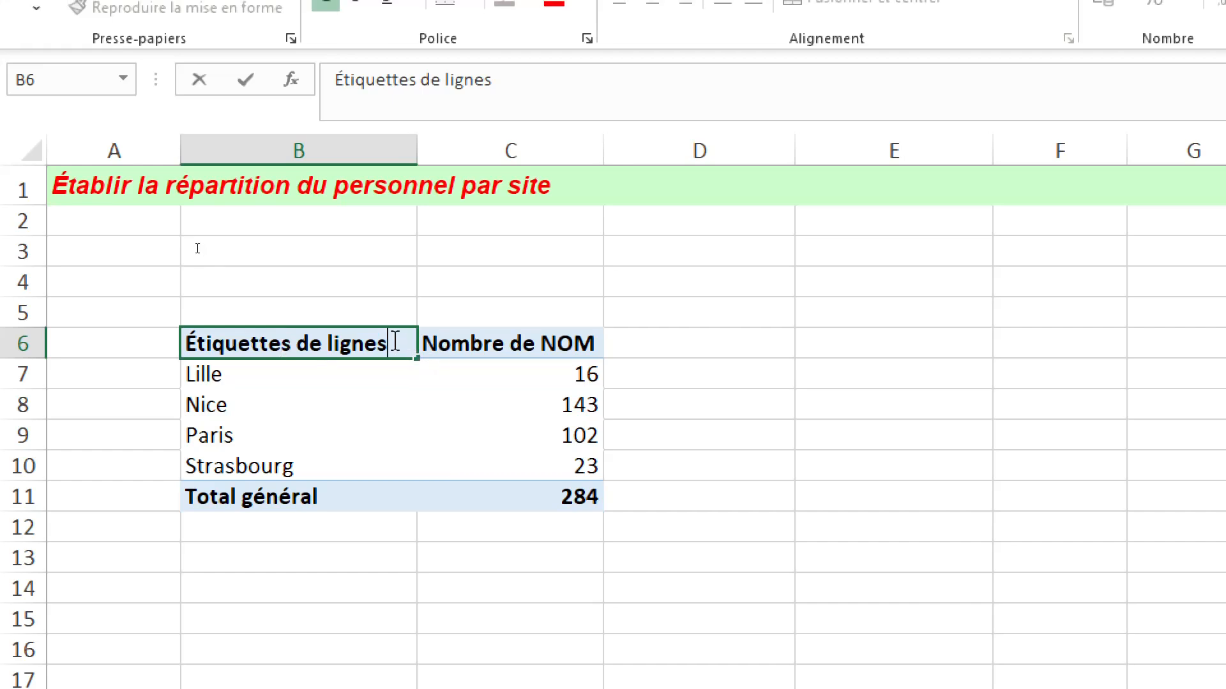
pyautogui.press('BackSpace')
pyautogui.press('BackSpace')
pyautogui.press('BackSpace')
pyautogui.press('BackSpace')
pyautogui.press('BackSpace')
pyautogui.press('BackSpace')
pyautogui.press('BackSpace')
pyautogui.press('BackSpace')
pyautogui.press('BackSpace')
pyautogui.press('BackSpace')
pyautogui.press('BackSpace')
pyautogui.press('BackSpace')
pyautogui.press('BackSpace')
pyautogui.press('BackSpace')
pyautogui.press('BackSpace')
pyautogui.press('BackSpace')
pyautogui.press('BackSpace')
pyautogui.press('BackSpace')
pyautogui.press('BackSpace')
pyautogui.press('BackSpace')
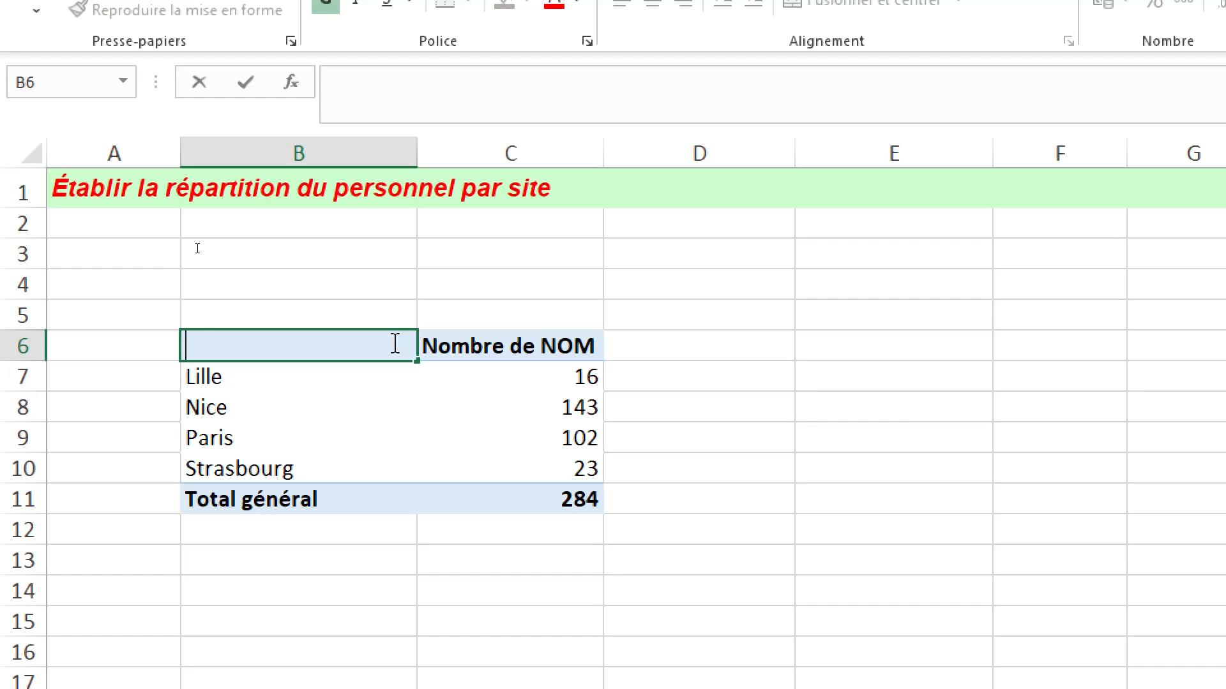
pyautogui.write('Sites')
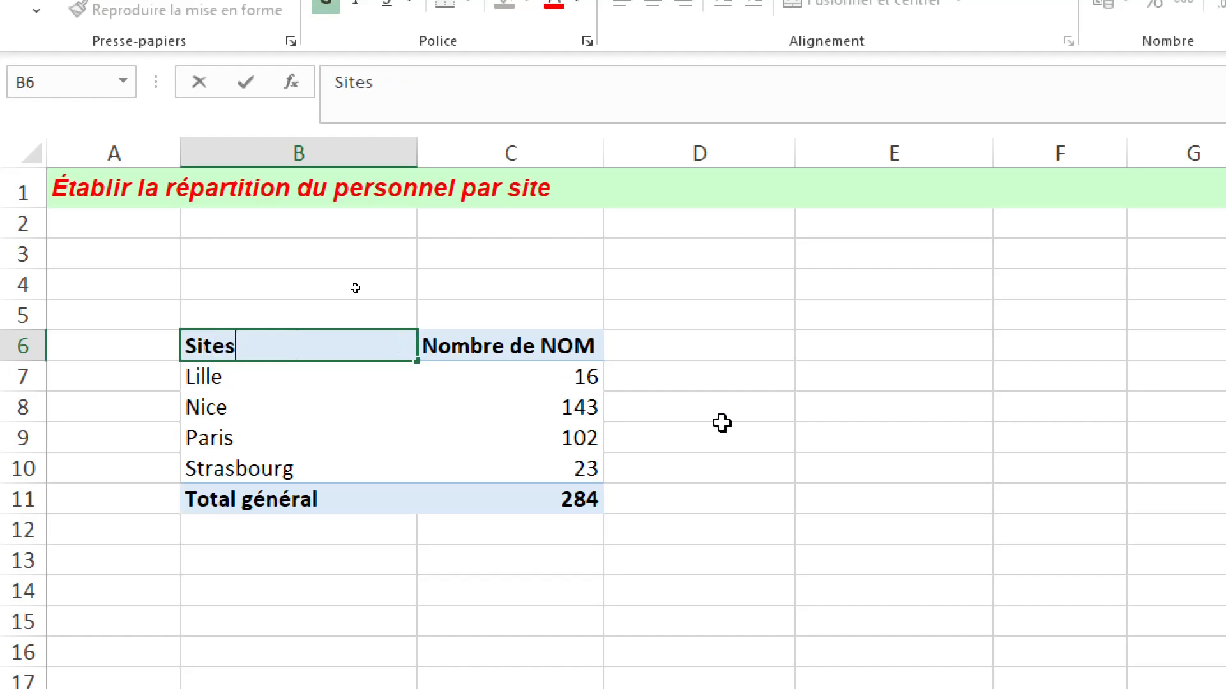
pyautogui.click(675, 380)
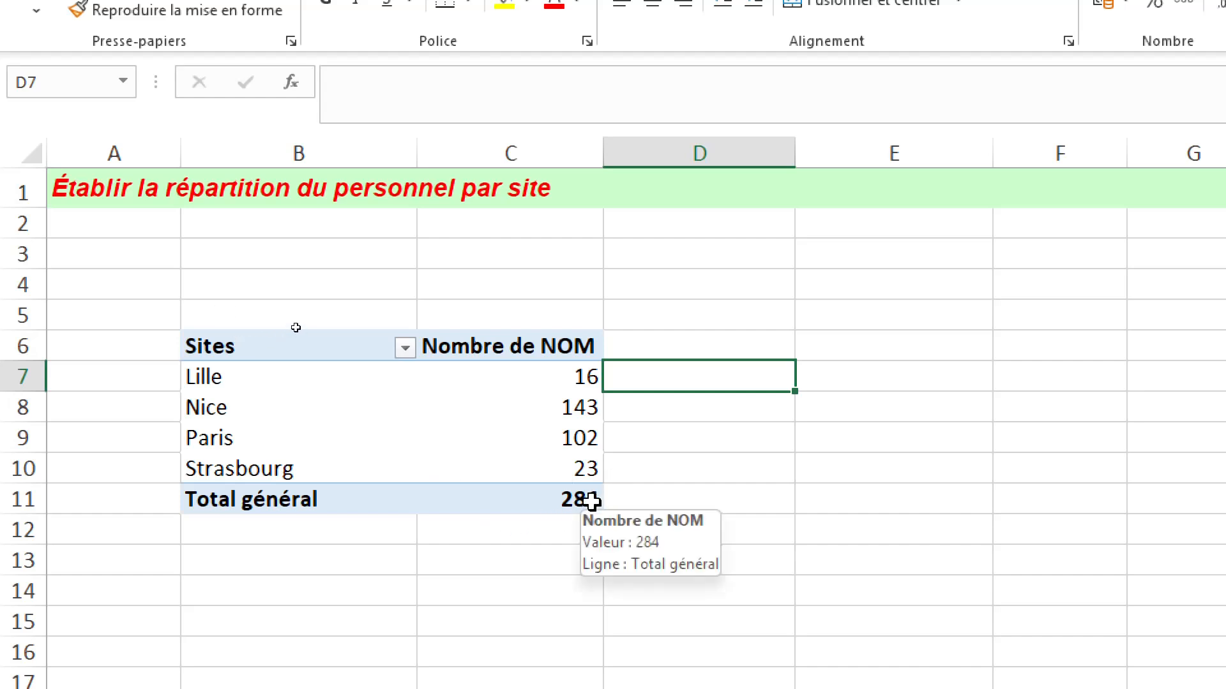
pyautogui.click(678, 317)
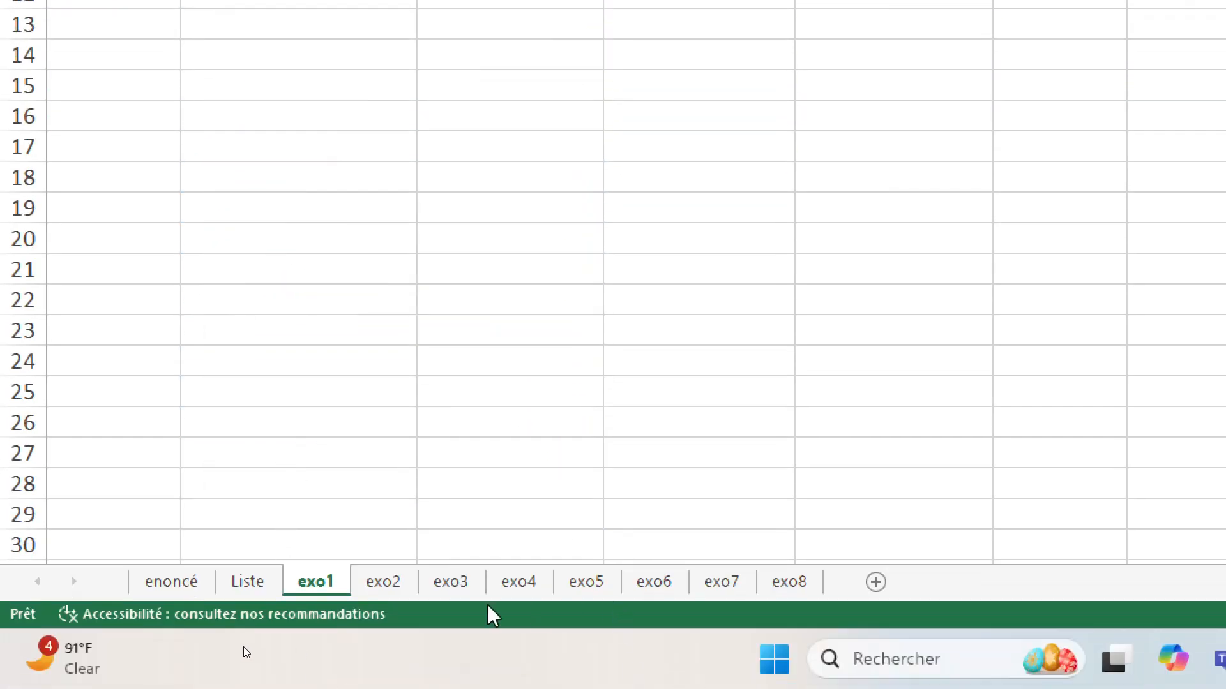
# Step: Insert a pivot table at cell B10 of the exo2 sheet, using the named range TCD as its source
pyautogui.click(387, 583)
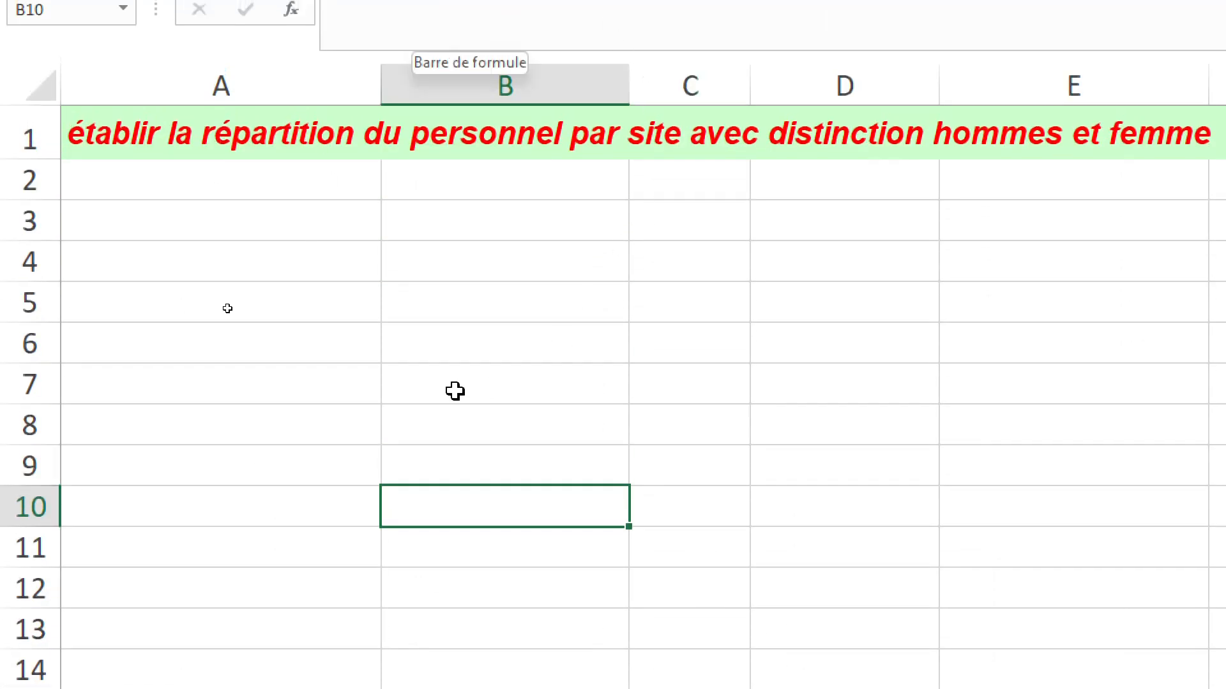
pyautogui.scroll(-1, 455, 391)
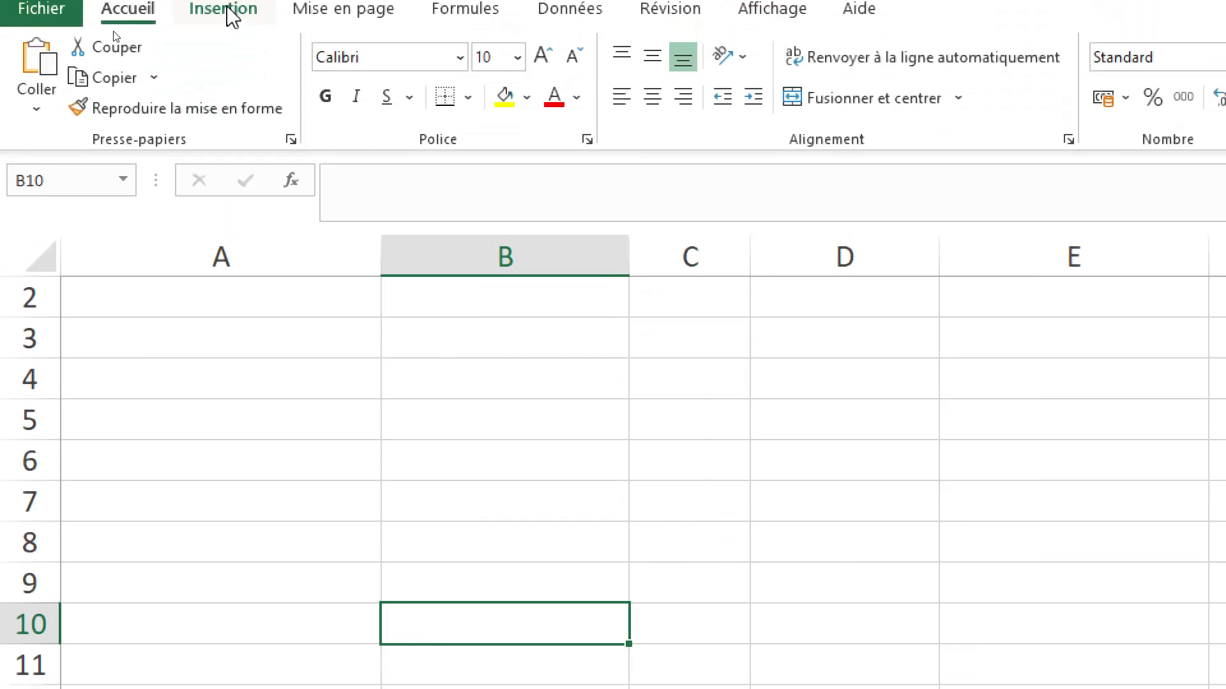
pyautogui.scroll(1, 339, 452)
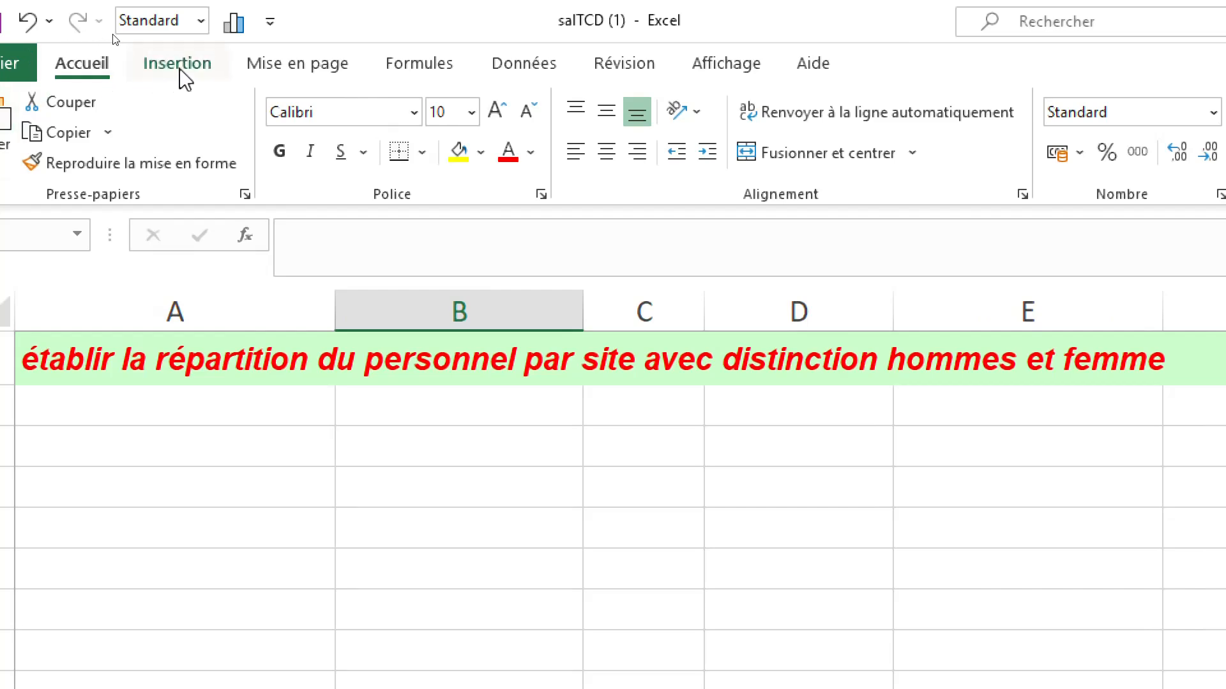
pyautogui.click(40, 66)
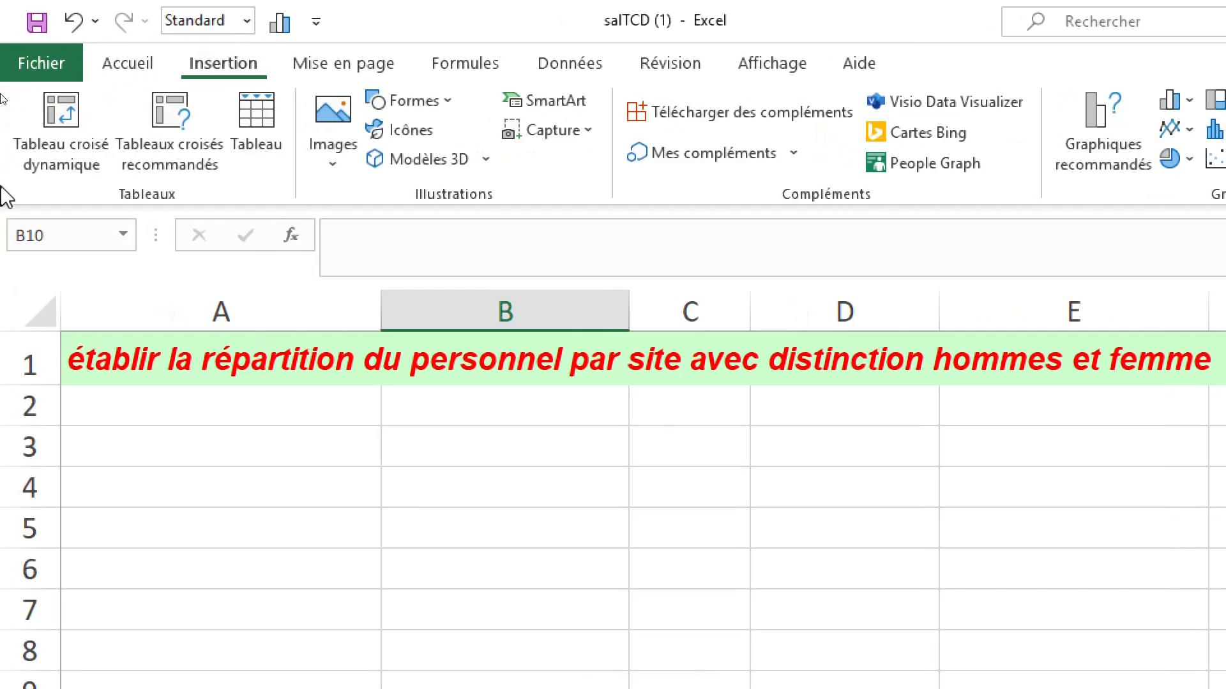
pyautogui.click(53, 120)
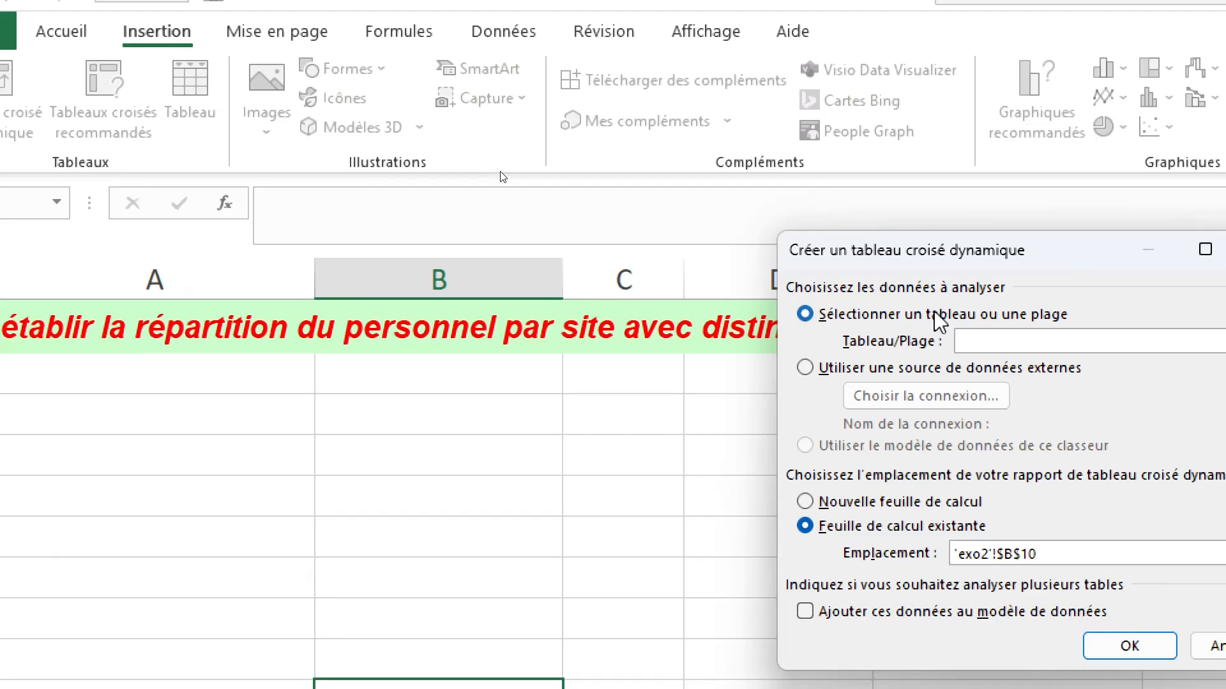
pyautogui.click(981, 343)
pyautogui.write('TCD')
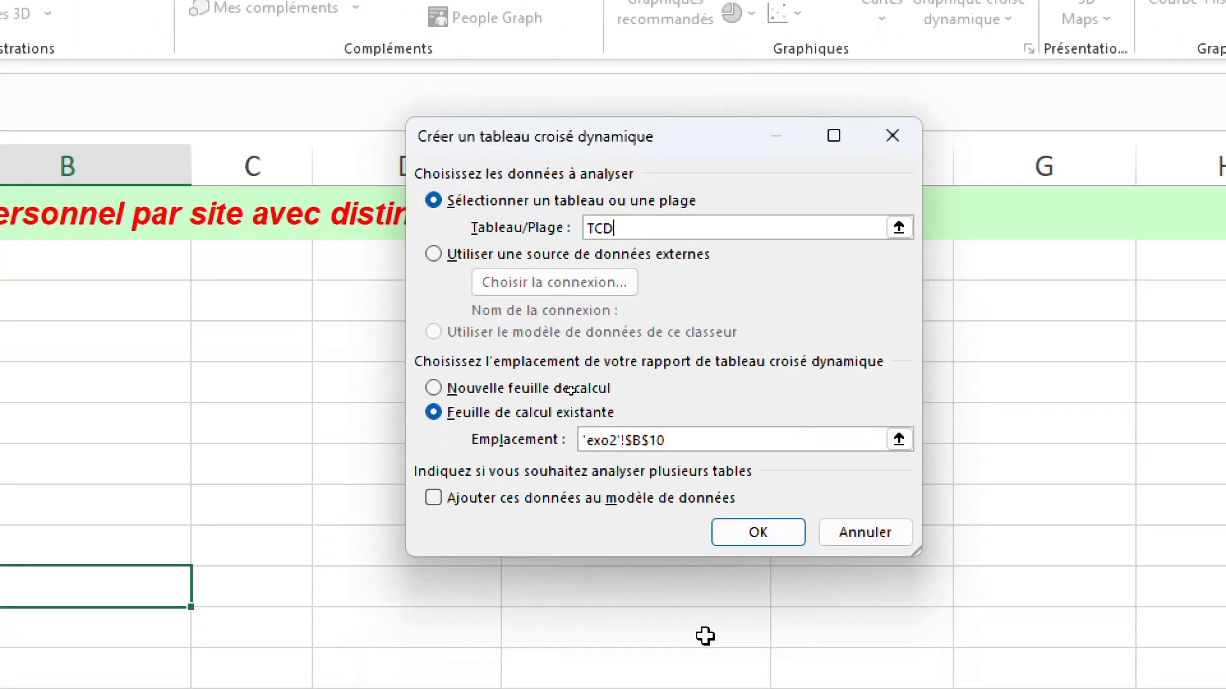
pyautogui.click(797, 531)
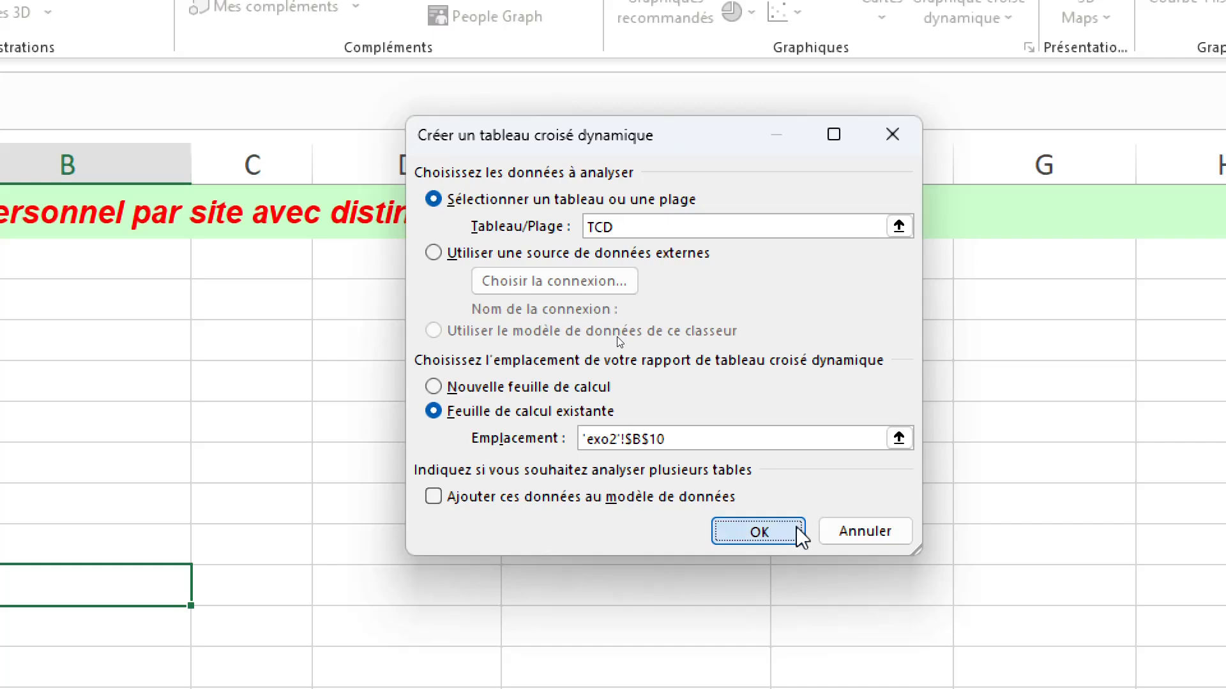
pyautogui.scroll(-4, 576, 546)
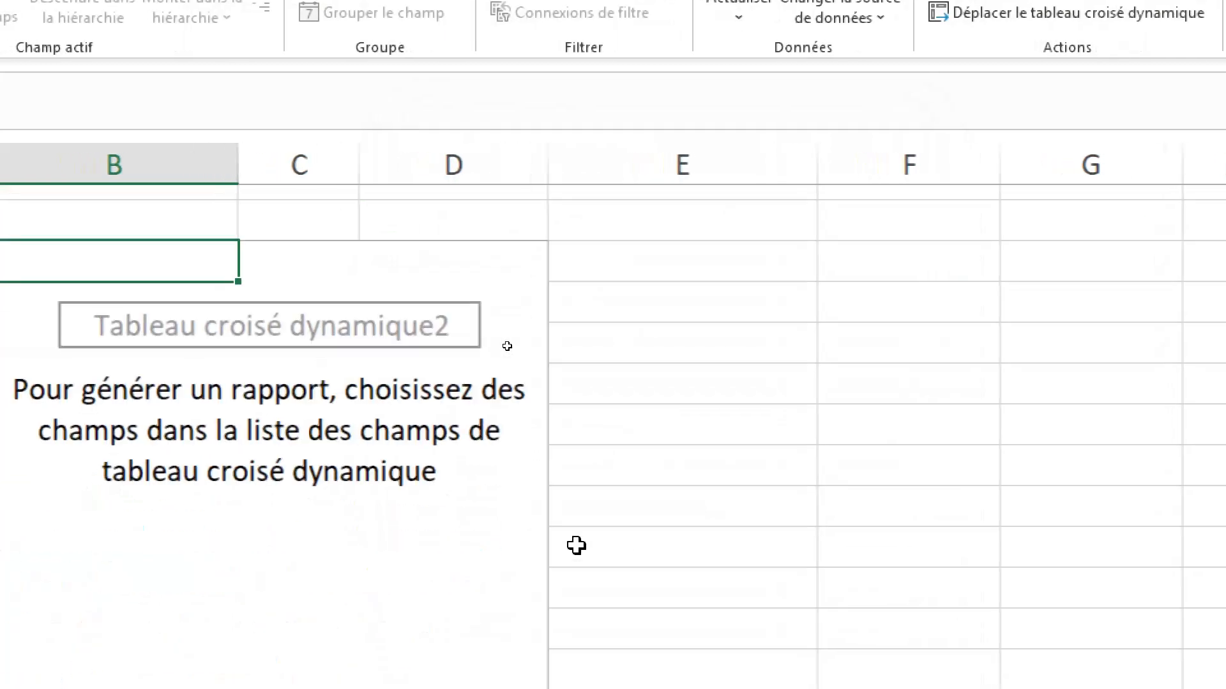
pyautogui.scroll(2, 576, 545)
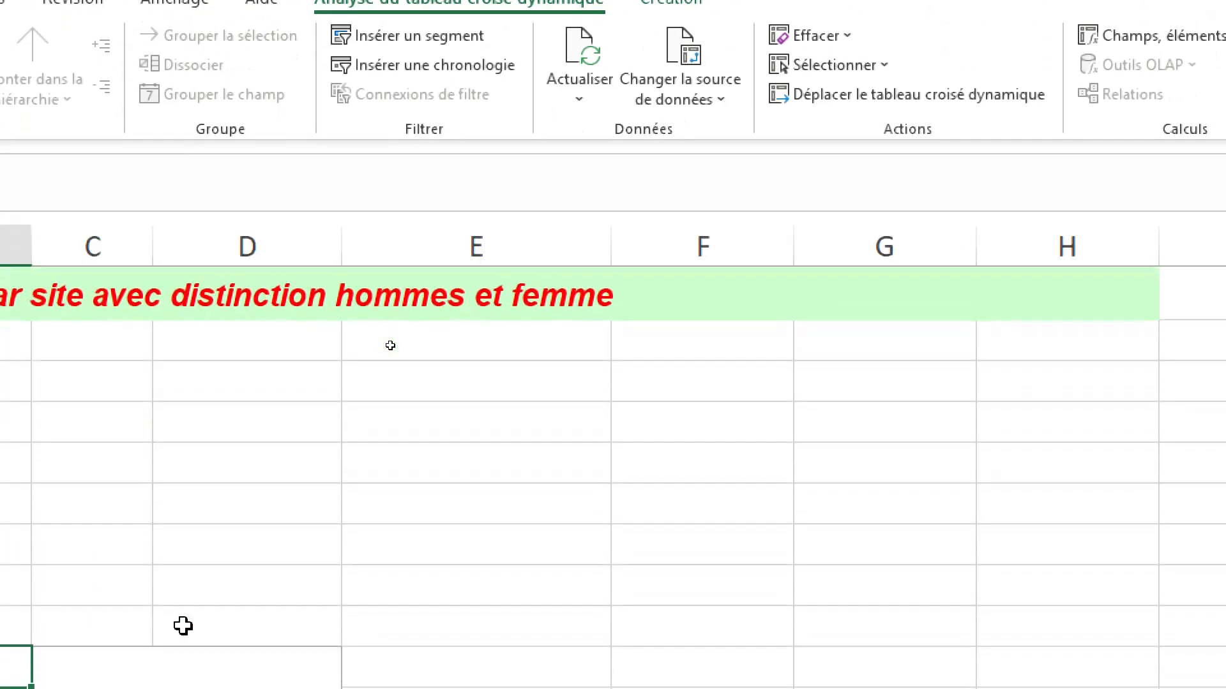
pyautogui.hscroll(1, 183, 626)
pyautogui.scroll(1, 183, 626)
pyautogui.scroll(-1, 182, 626)
pyautogui.hscroll(-2, 183, 626)
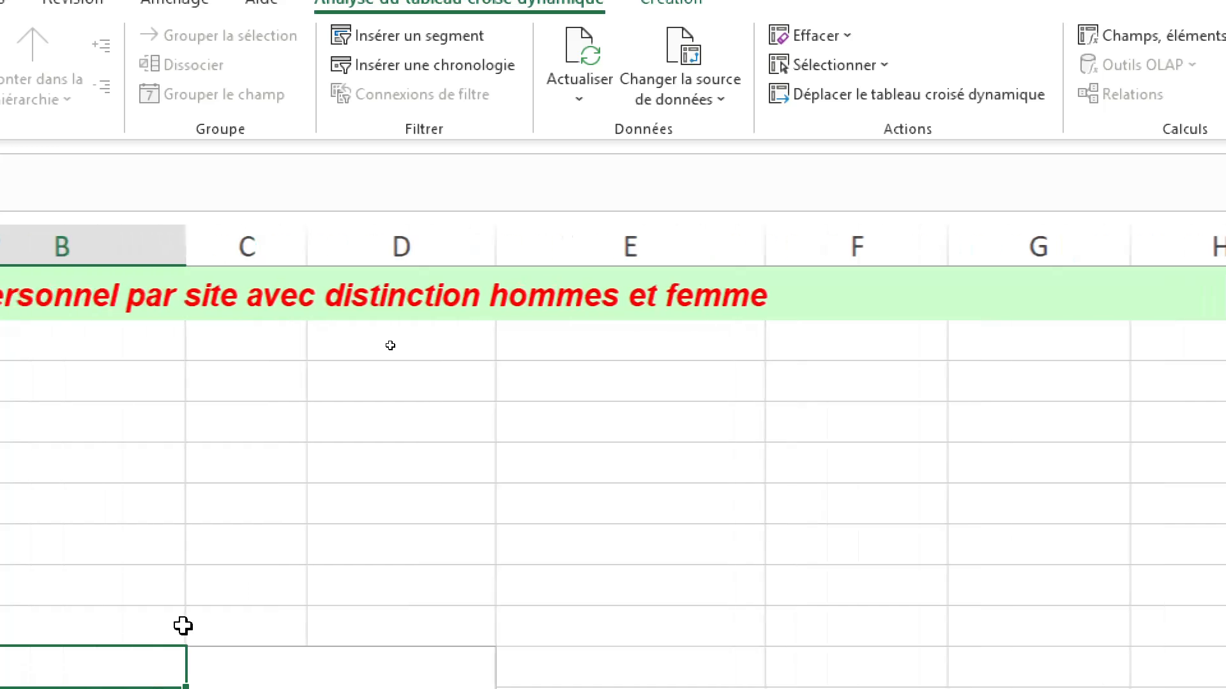
# Step: Place NOM in the values area of the exo2 pivot table, and SITE followed by sexe in the rows area
pyautogui.hscroll(1, 182, 627)
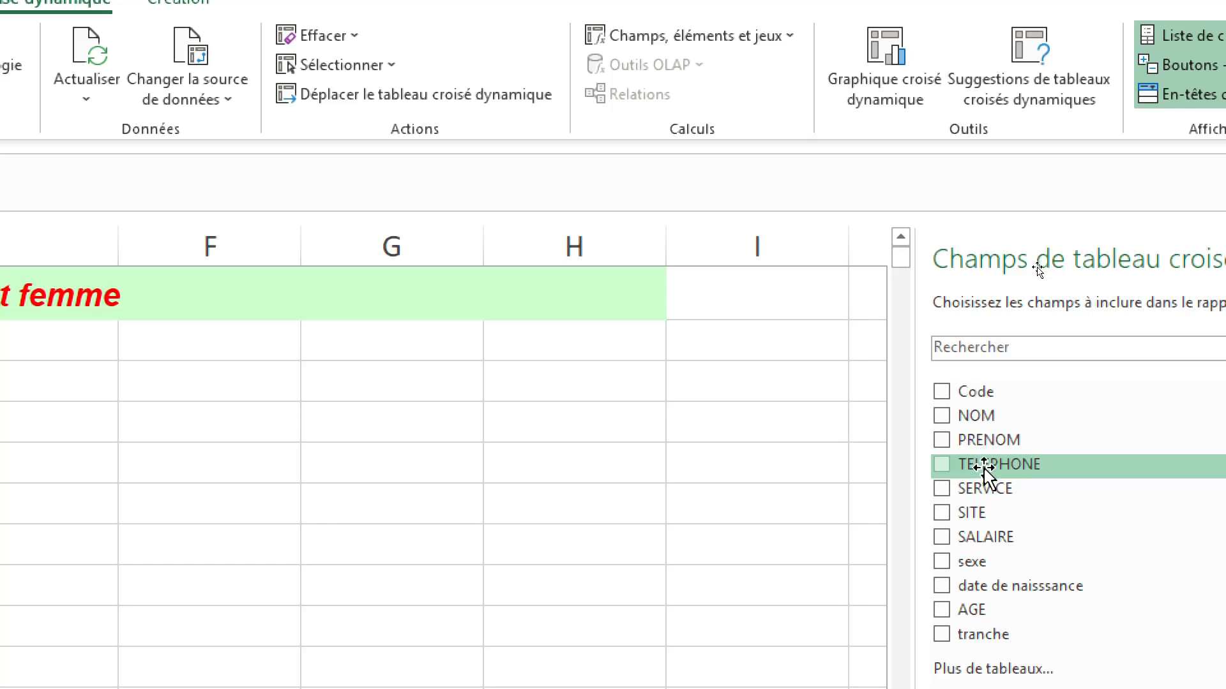
pyautogui.moveTo(976, 416); pyautogui.dragTo(1062, 616)
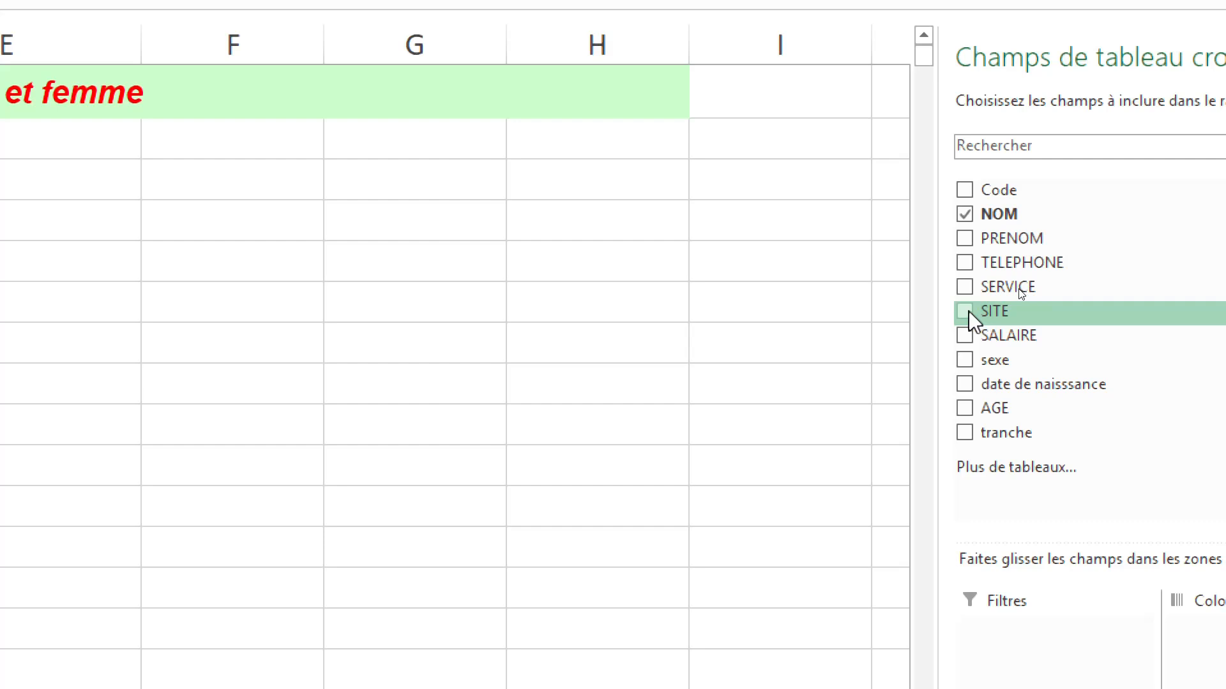
pyautogui.moveTo(968, 309); pyautogui.dragTo(1040, 688)
pyautogui.moveTo(1035, 637)
pyautogui.mouseDown()
pyautogui.moveTo(1028, 656)
pyautogui.moveTo(1019, 640)
pyautogui.mouseUp()
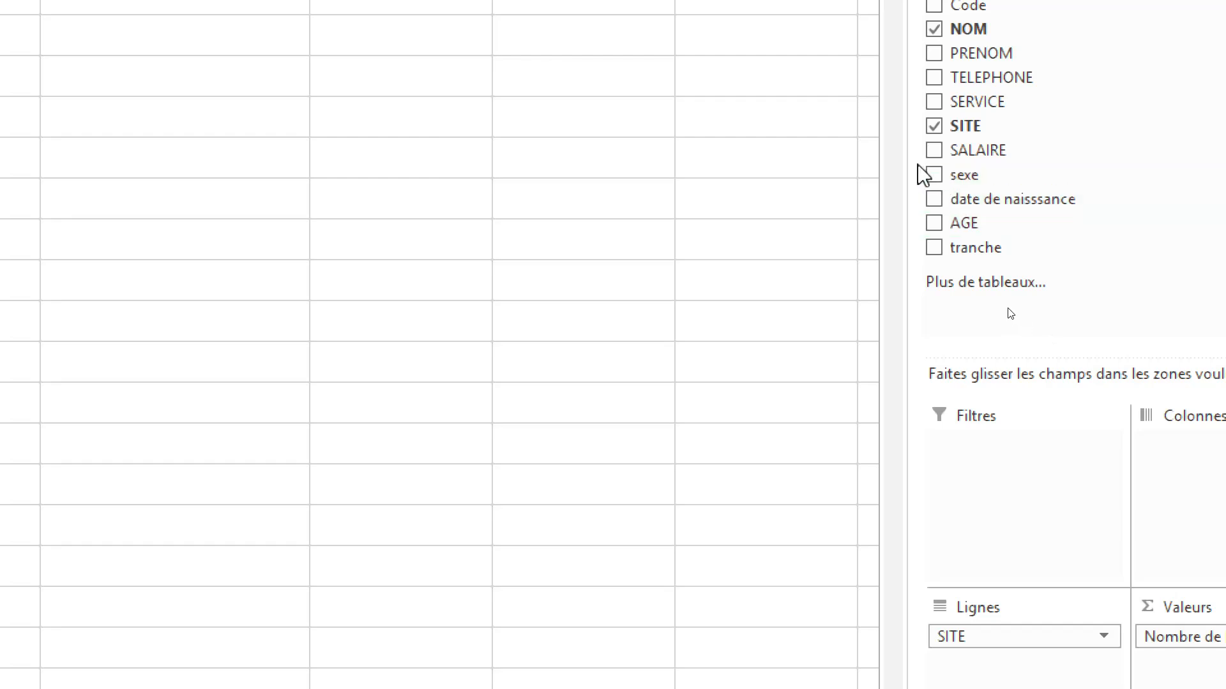
pyautogui.moveTo(937, 176); pyautogui.dragTo(1062, 625)
pyautogui.moveTo(1062, 579); pyautogui.dragTo(990, 621)
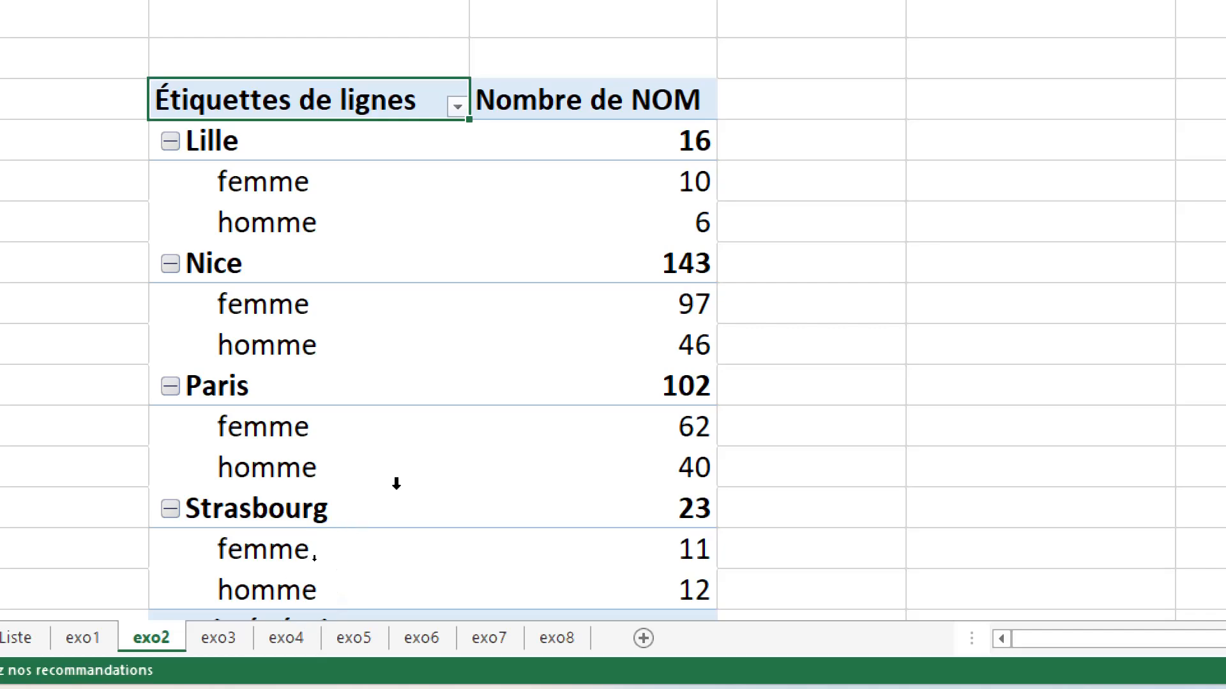
# Step: Change the custom name of the pivot table's value field to Nombre de personne
pyautogui.scroll(-3, 396, 484)
pyautogui.scroll(2, 396, 484)
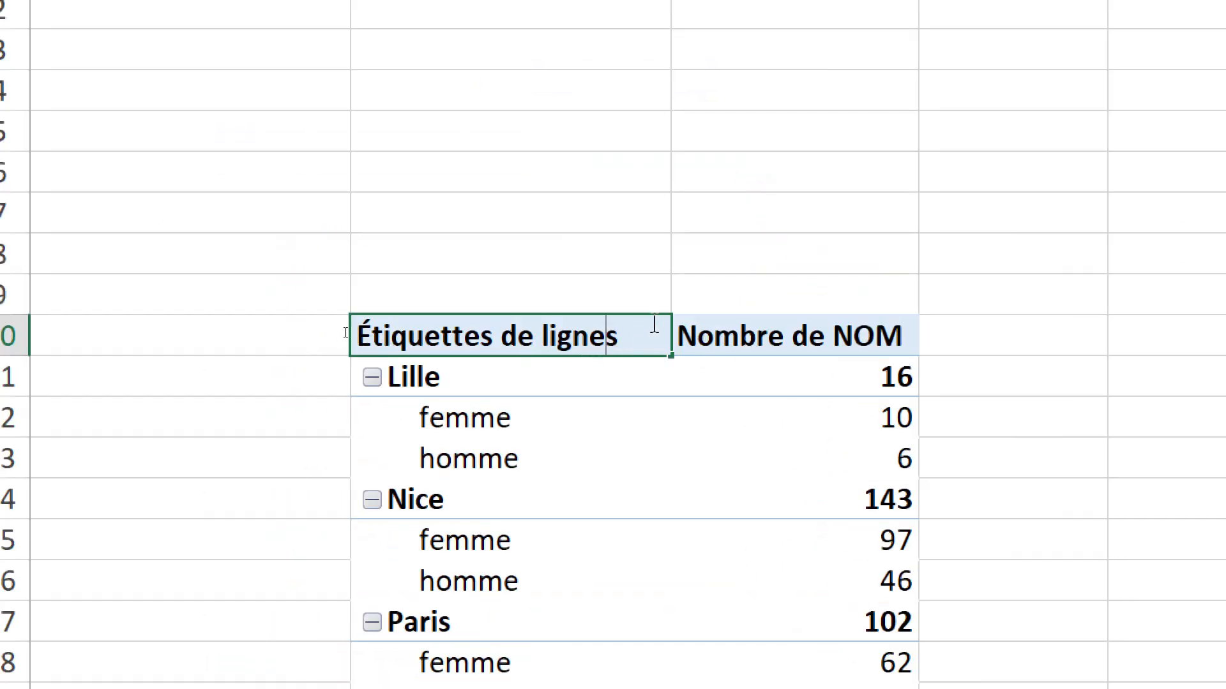
pyautogui.doubleClick(869, 337)
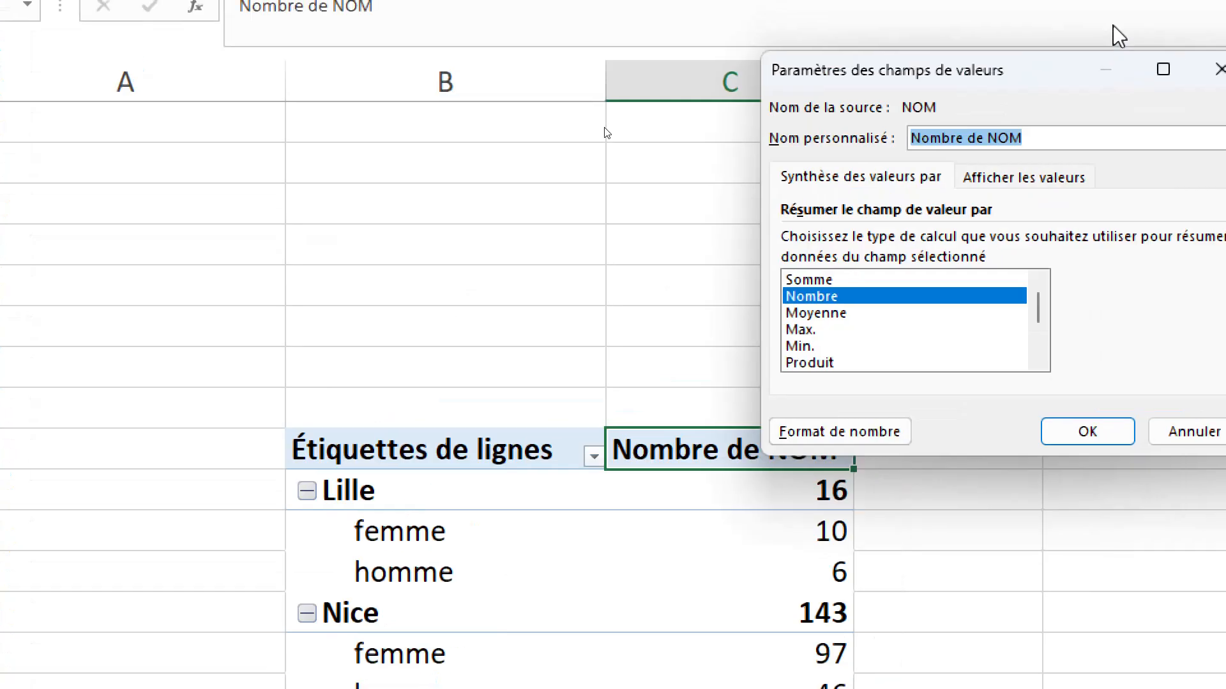
pyautogui.click(1039, 140)
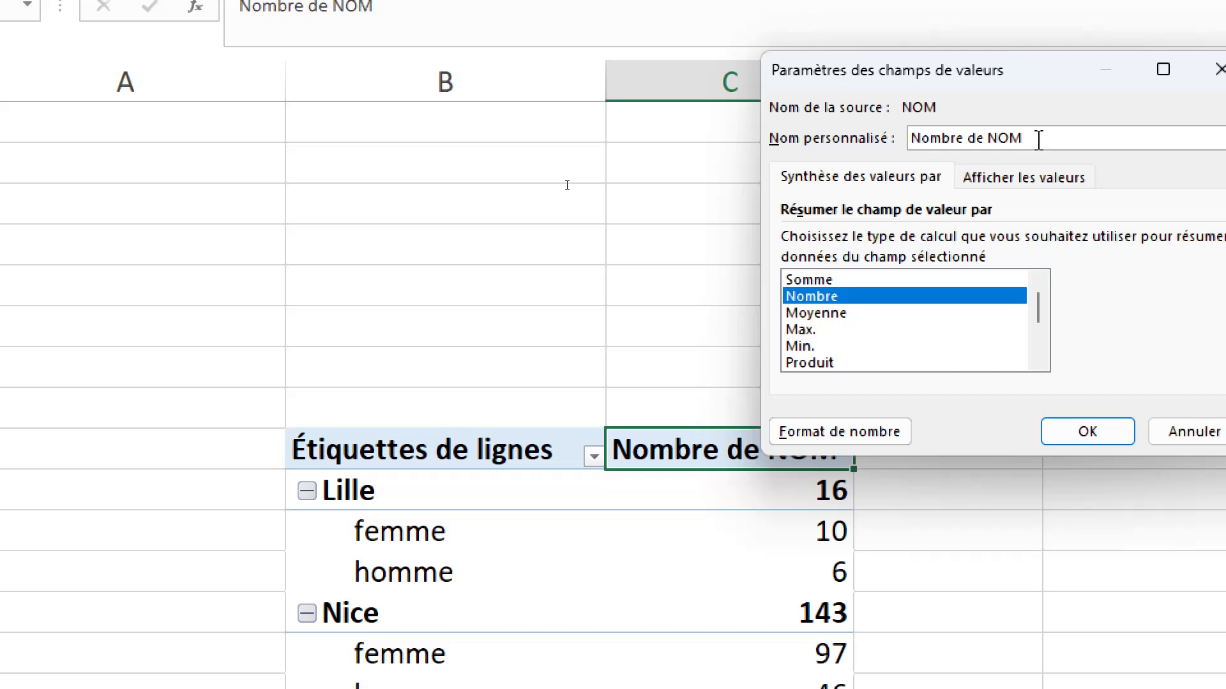
pyautogui.press('BackSpace')
pyautogui.press('BackSpace')
pyautogui.press('BackSpace')
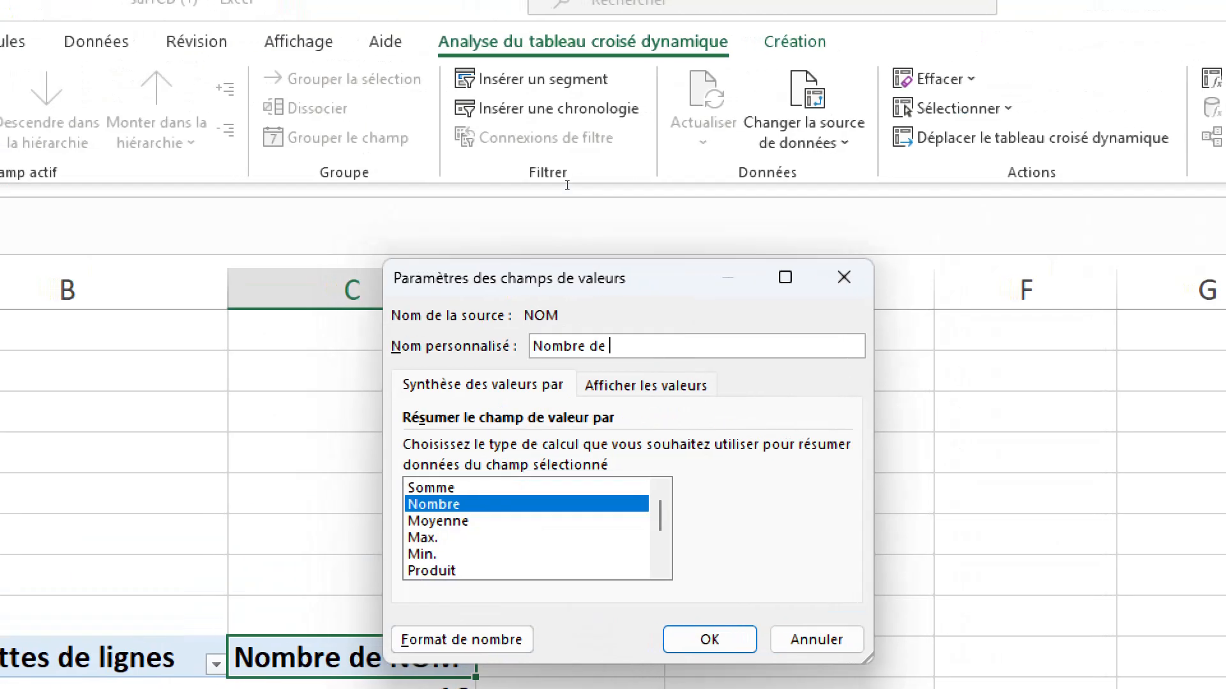
pyautogui.write('perso')
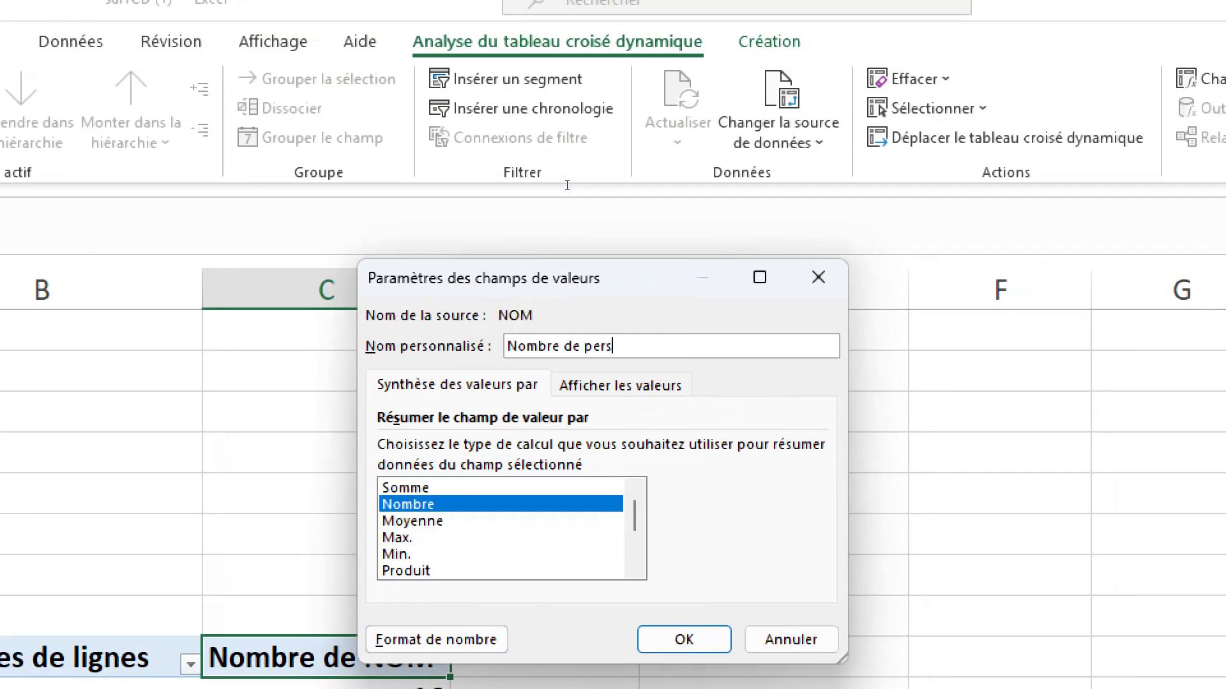
pyautogui.write('nne')
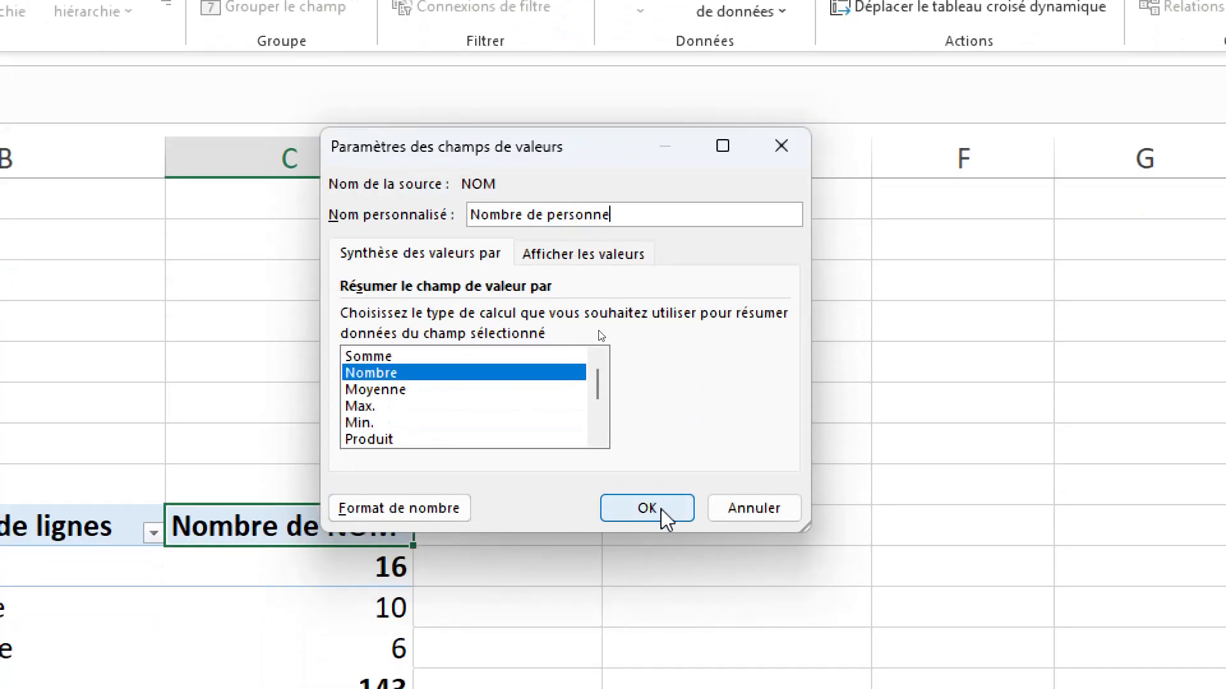
pyautogui.click(658, 640)
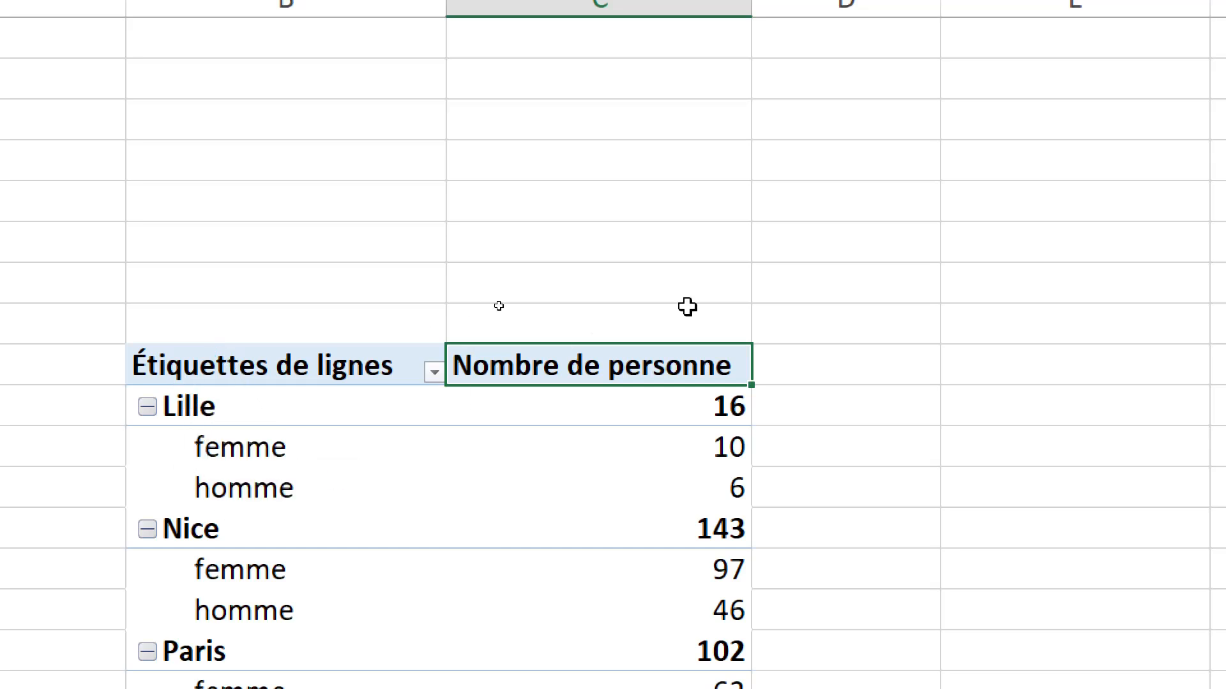
# Step: Compare the exo2 pivot table's breakdown by site and sex with the employee records on the Liste sheet
pyautogui.moveTo(693, 406)
pyautogui.scroll(-3, 589, 606)
pyautogui.scroll(1, 590, 606)
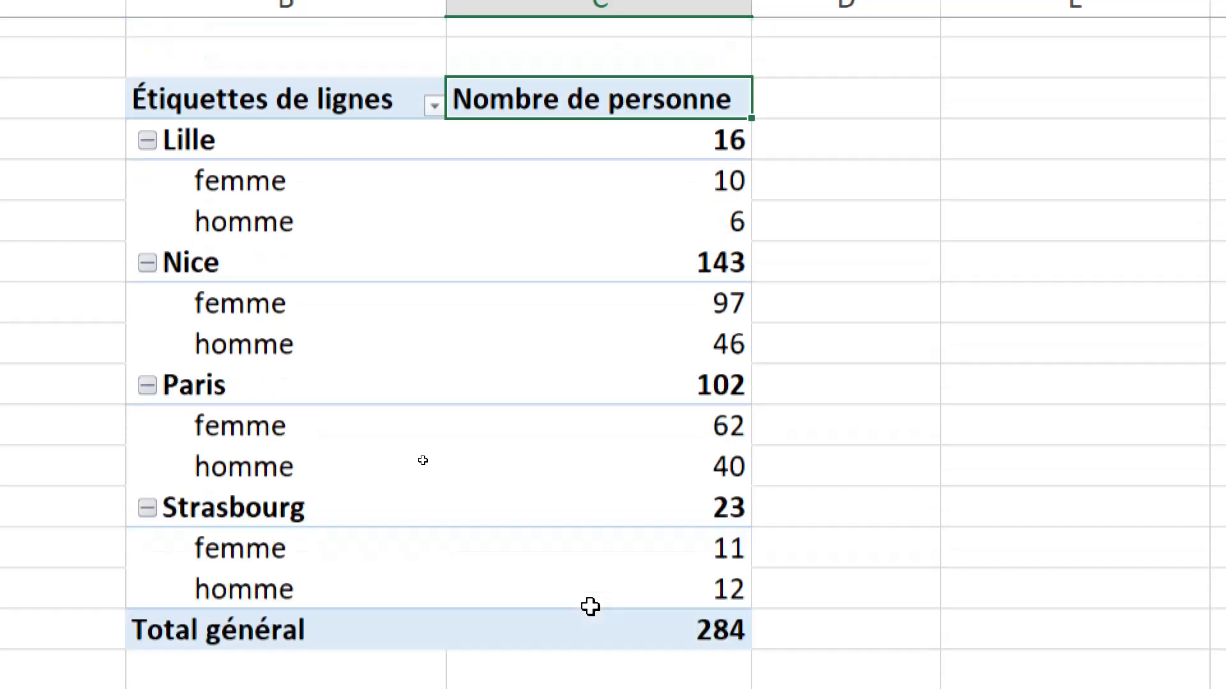
pyautogui.scroll(1, 590, 606)
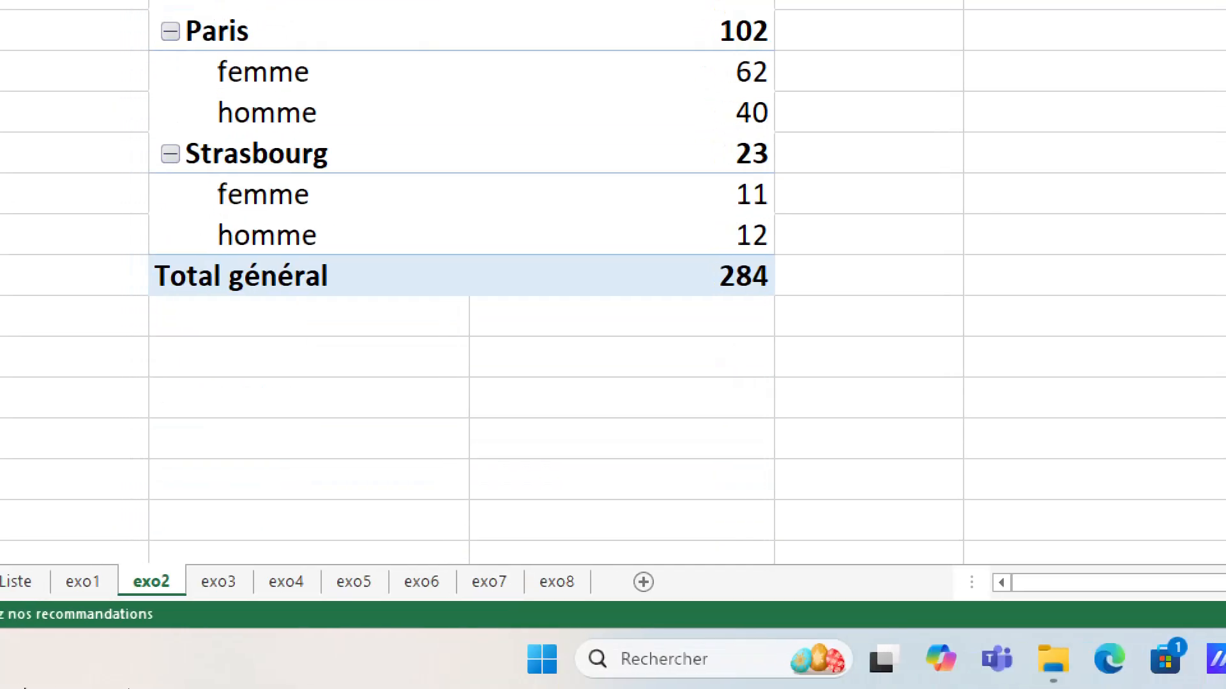
pyautogui.click(20, 582)
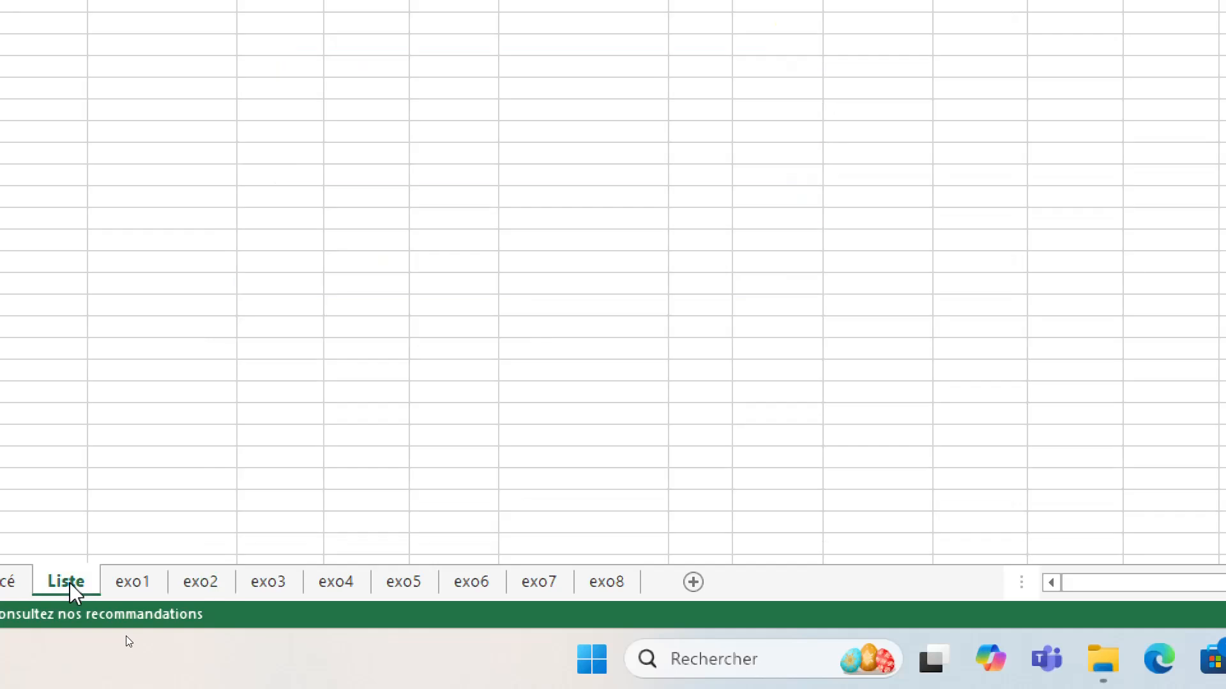
pyautogui.scroll(15, 175, 153)
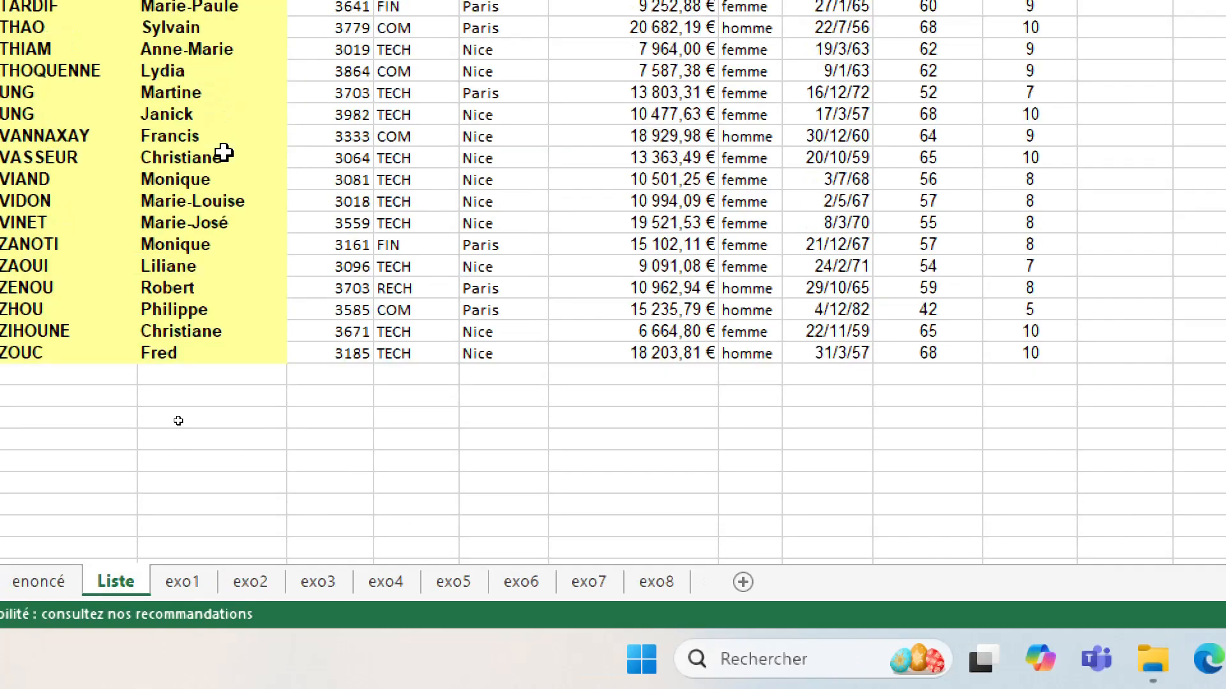
pyautogui.scroll(4, 223, 153)
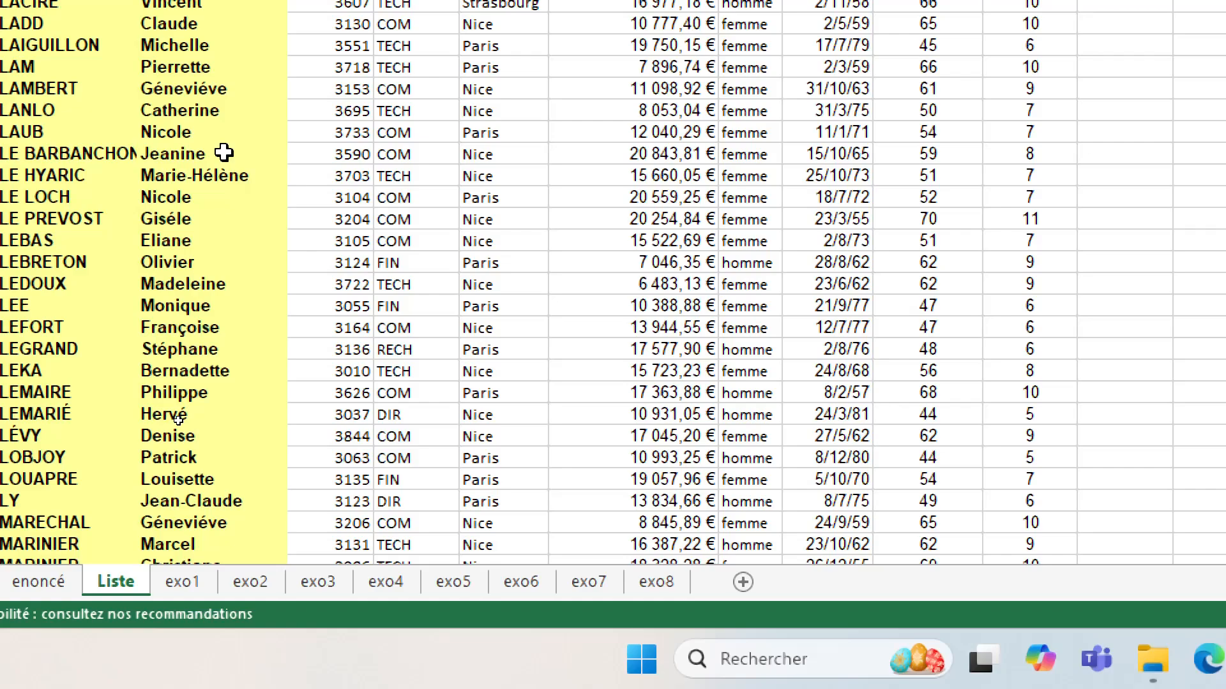
pyautogui.scroll(20, 224, 153)
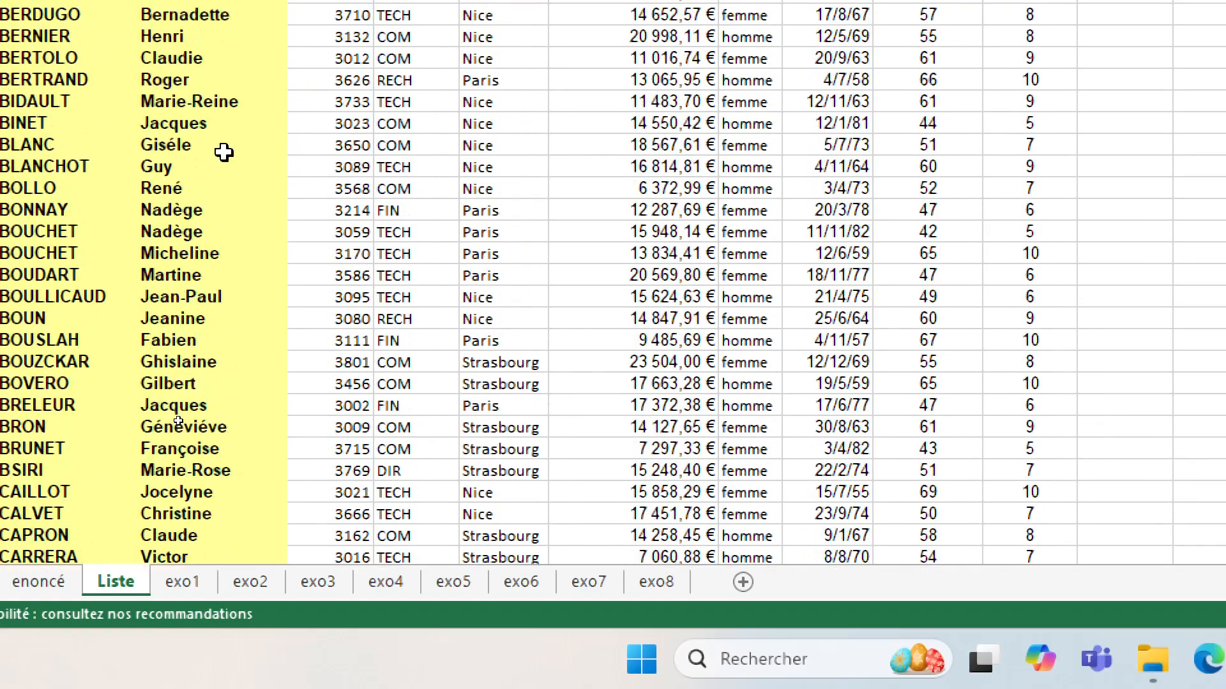
pyautogui.scroll(4, 224, 152)
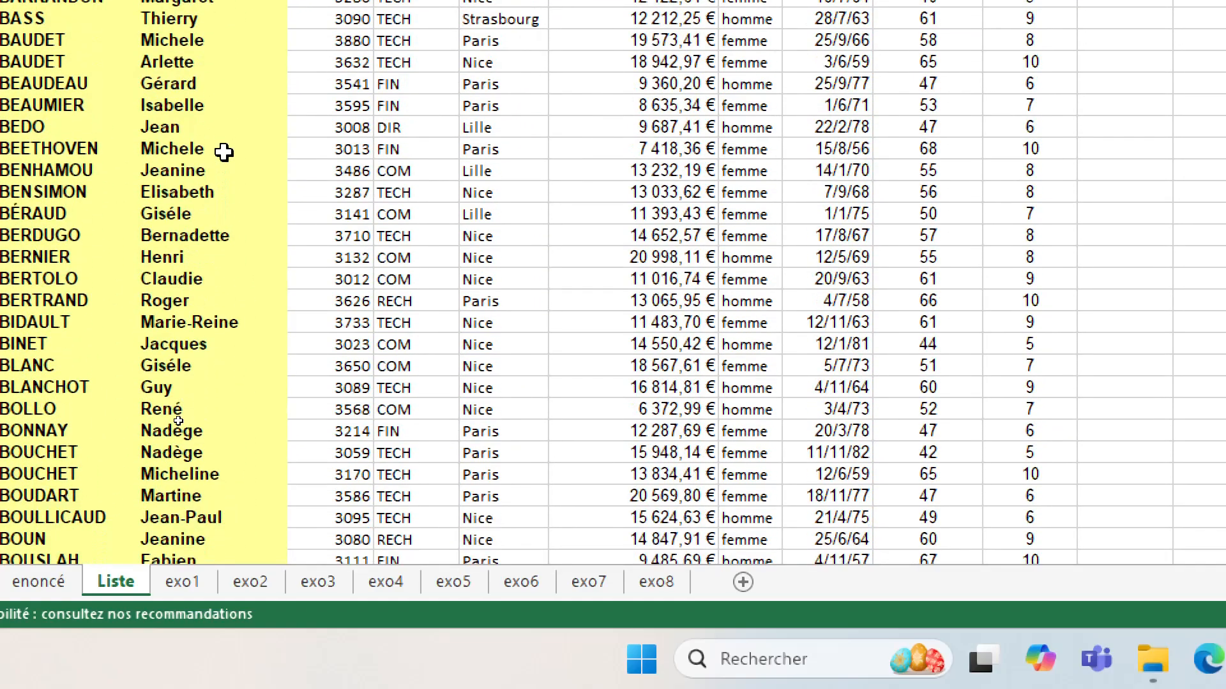
pyautogui.scroll(1, 223, 152)
pyautogui.scroll(-1, 223, 152)
pyautogui.scroll(1, 224, 152)
pyautogui.scroll(-1, 224, 152)
# Step: Return to the exo2 sheet and review the numbers of women and men at each site
pyautogui.click(253, 581)
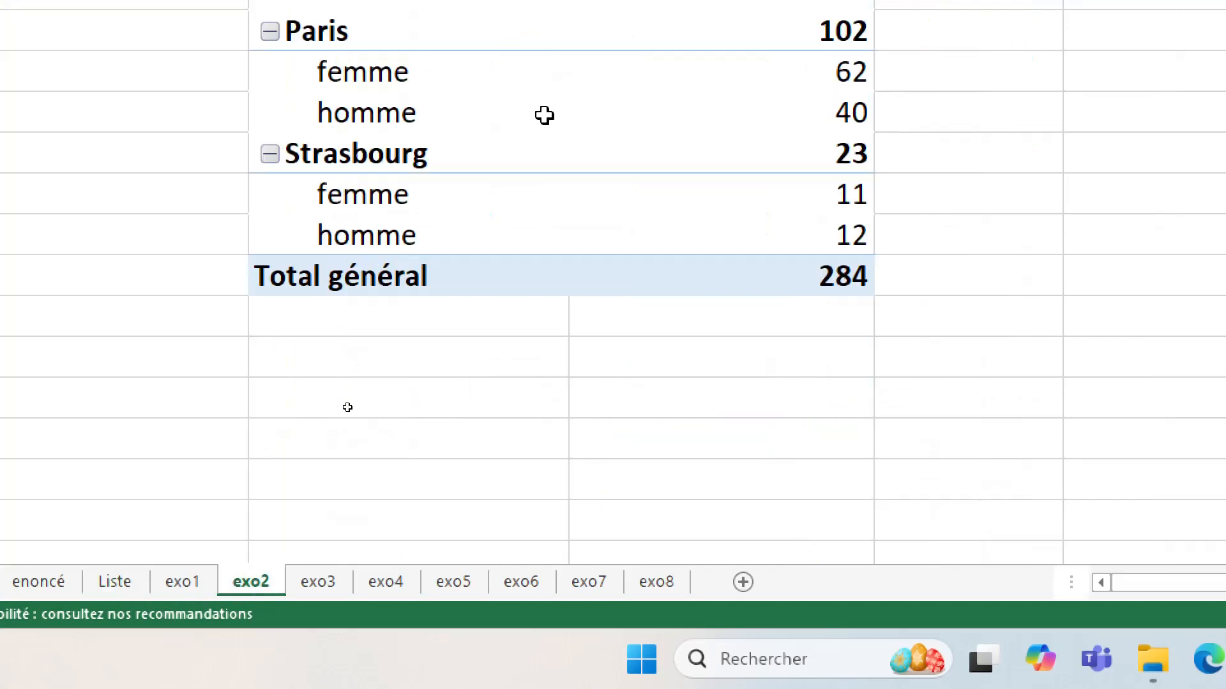
pyautogui.scroll(2, 588, 198)
pyautogui.scroll(1, 588, 194)
pyautogui.scroll(-1, 589, 195)
pyautogui.moveTo(588, 195)
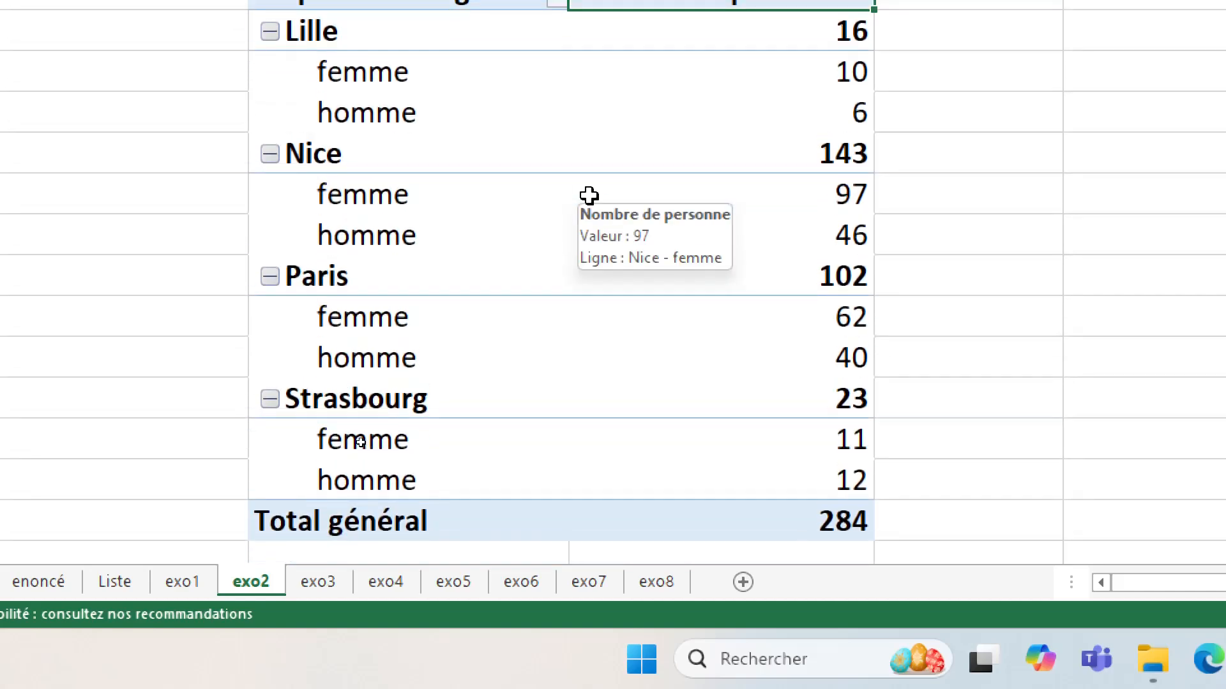
pyautogui.scroll(1, 589, 194)
pyautogui.scroll(-1, 589, 195)
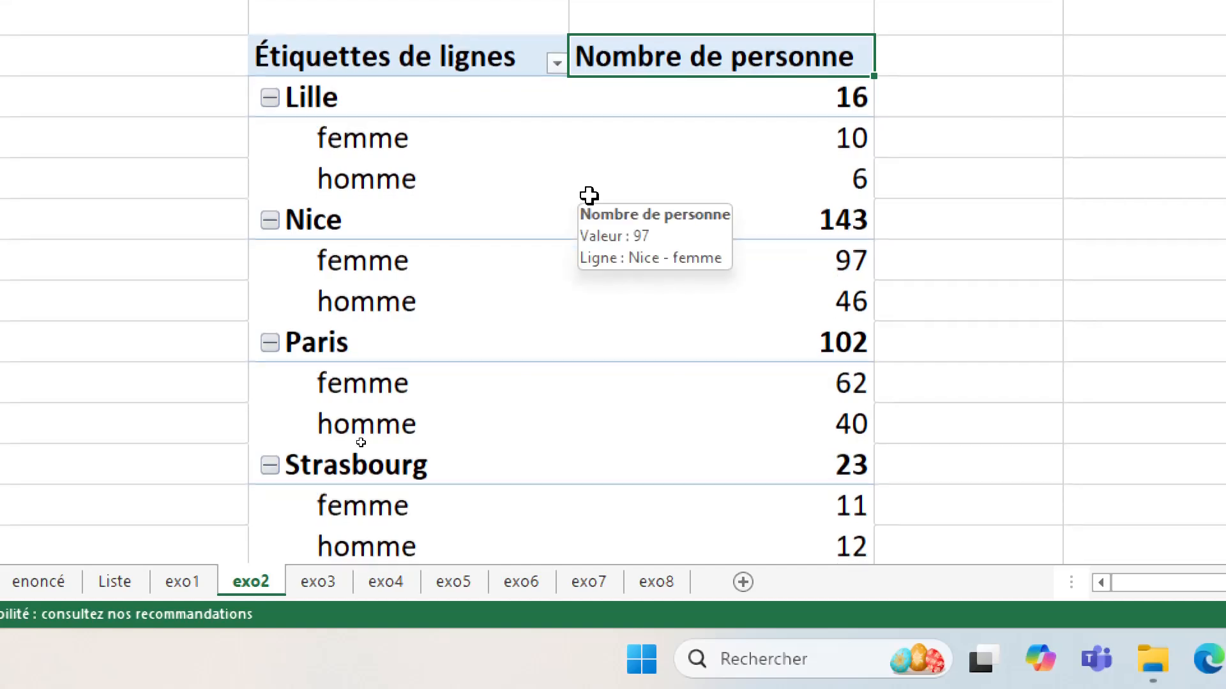
pyautogui.scroll(-1, 589, 195)
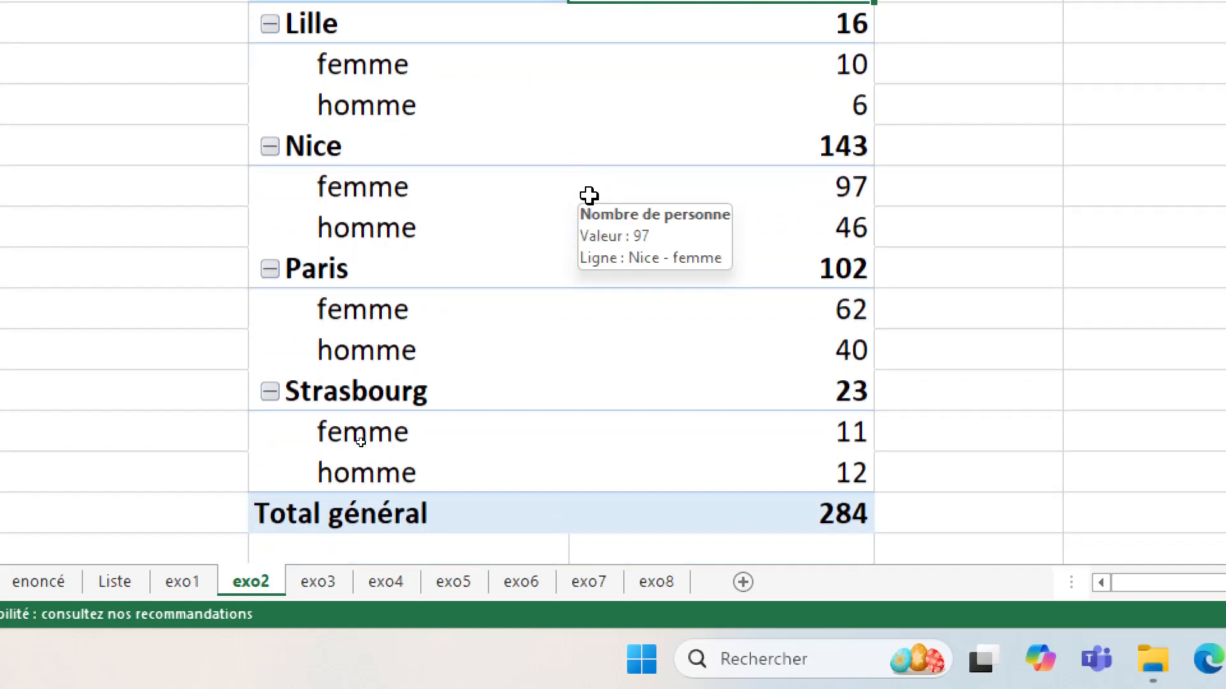
pyautogui.scroll(1, 588, 195)
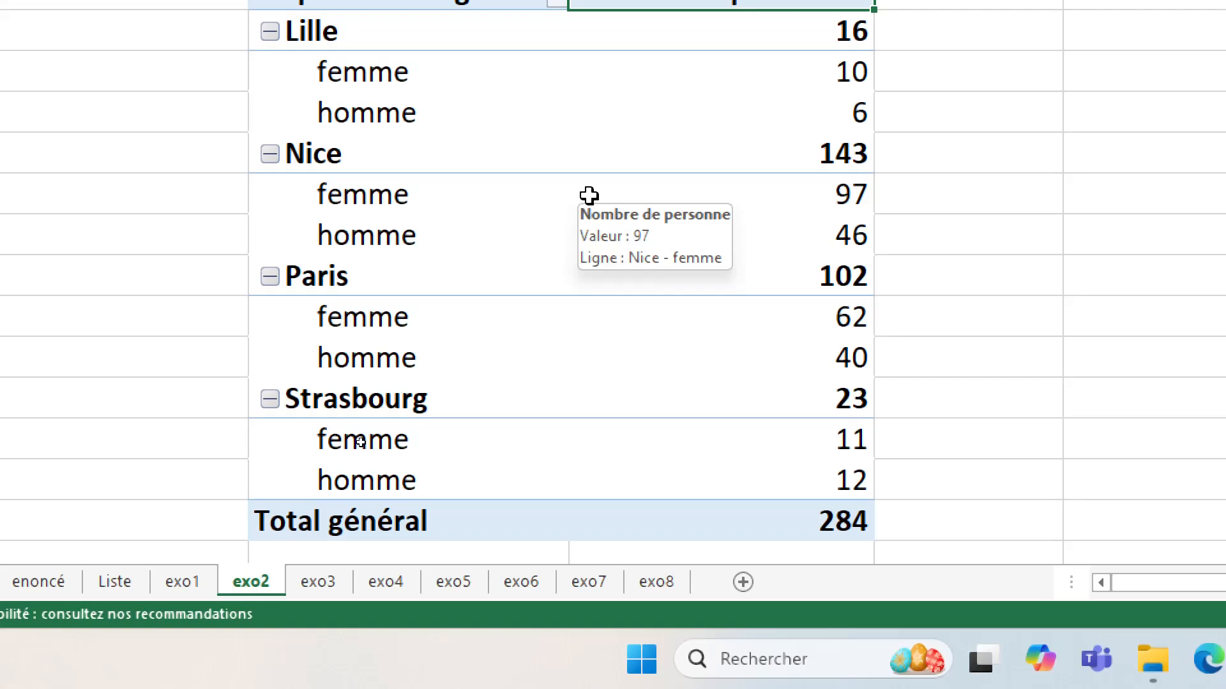
# Step: Insert a clustered column chart (Histogramme groupé) based on the Sites pivot table on the exo1 sheet
pyautogui.click(185, 582)
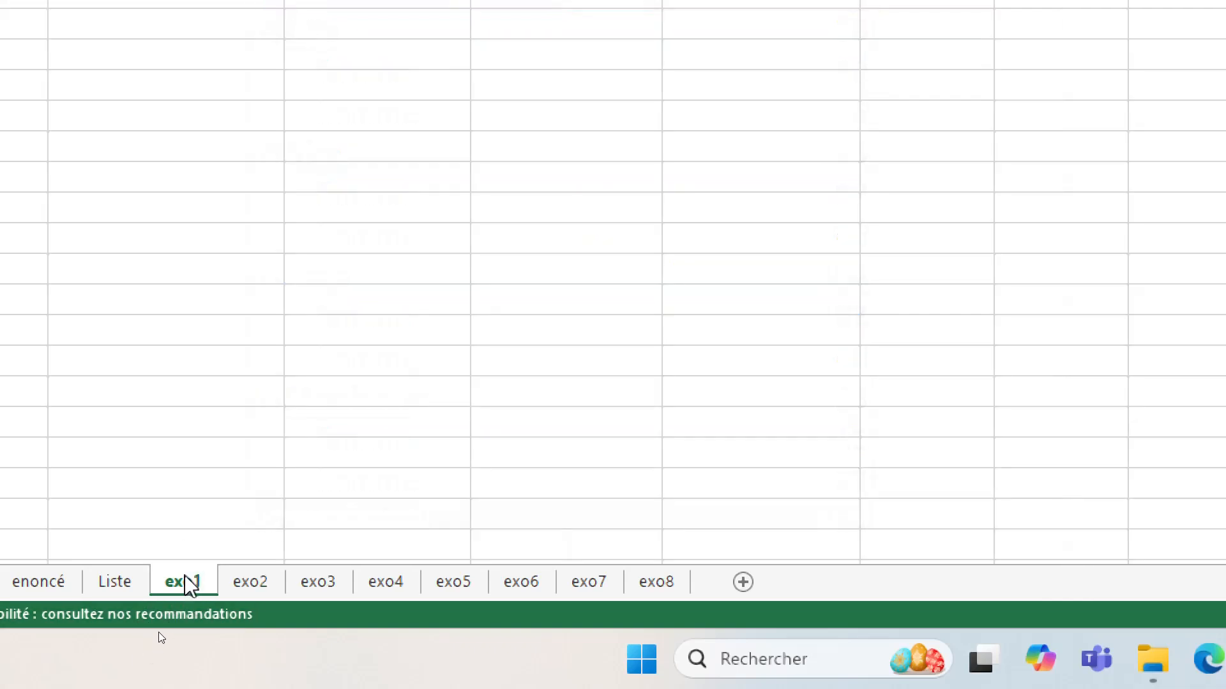
pyautogui.scroll(1, 212, 199)
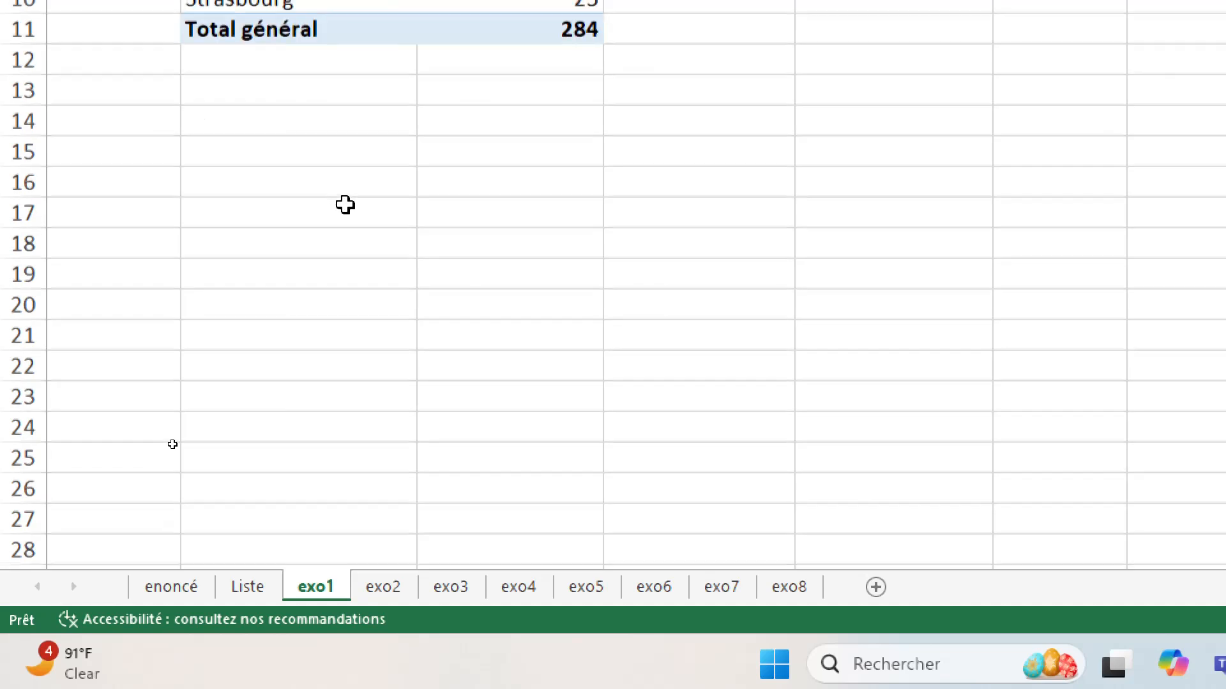
pyautogui.scroll(-1, 345, 205)
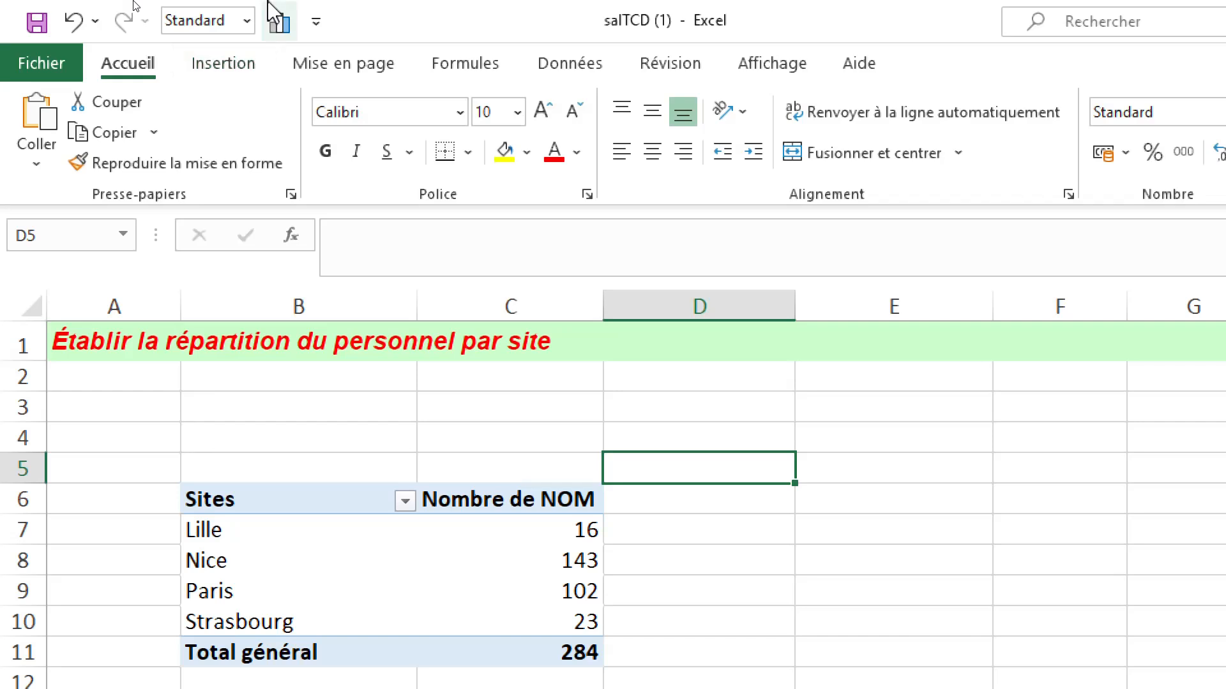
pyautogui.click(223, 64)
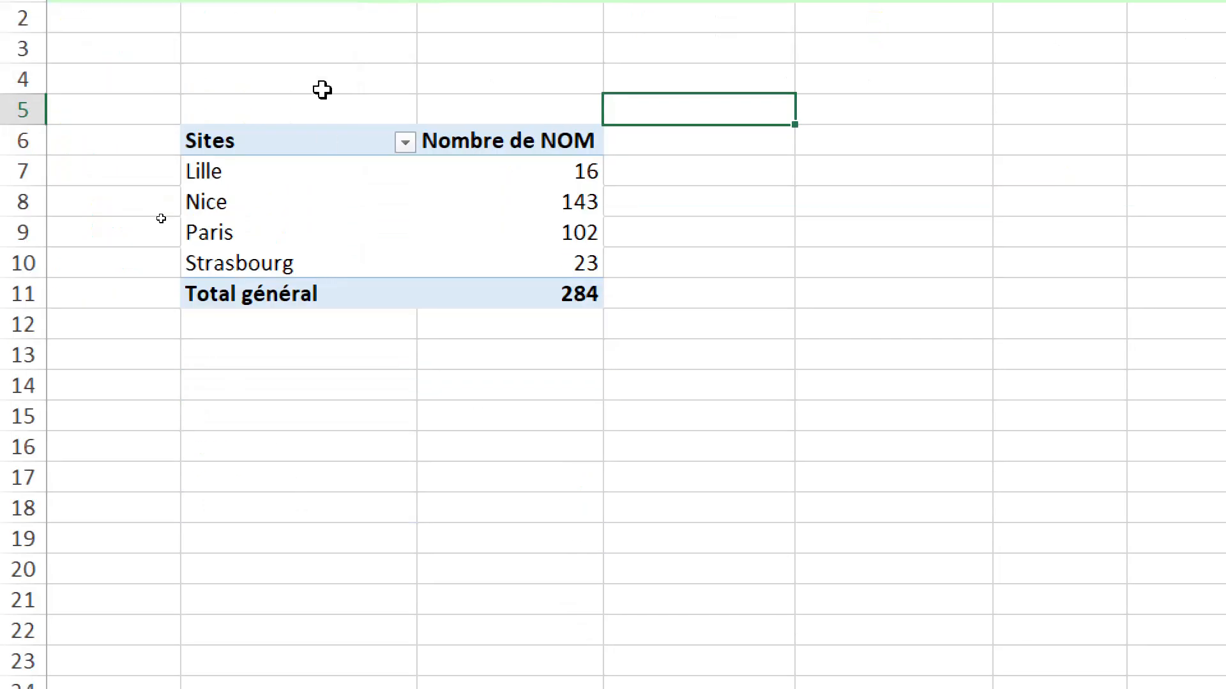
pyautogui.click(343, 146)
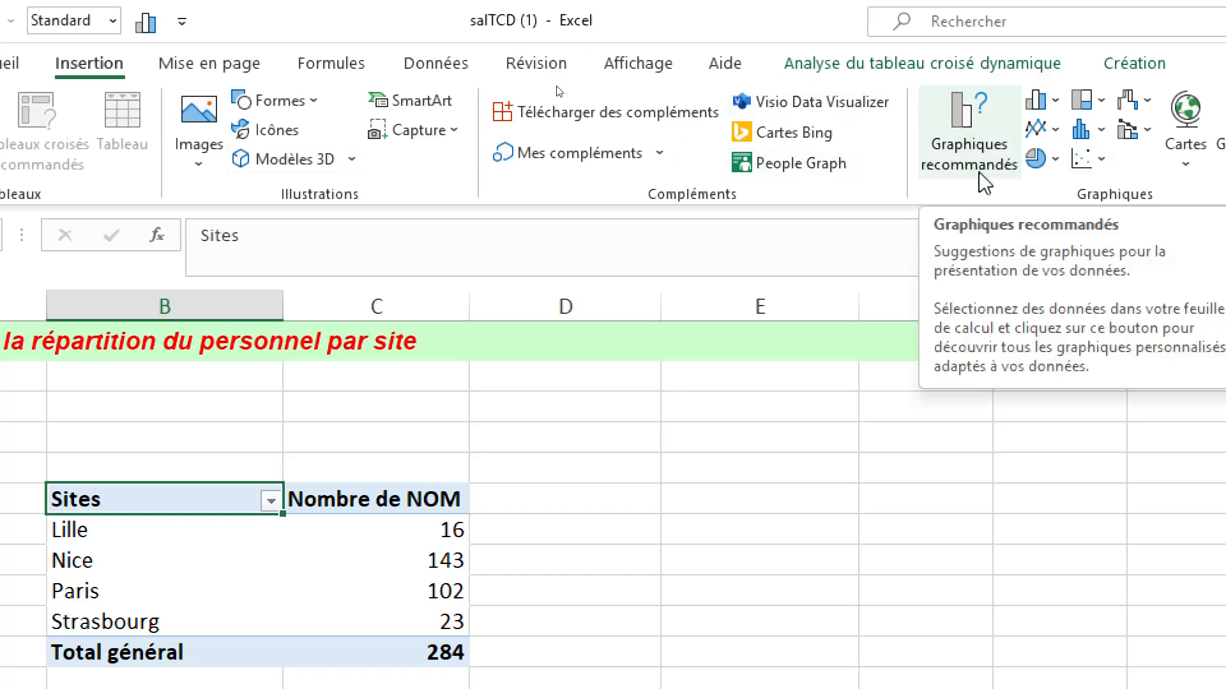
pyautogui.click(971, 132)
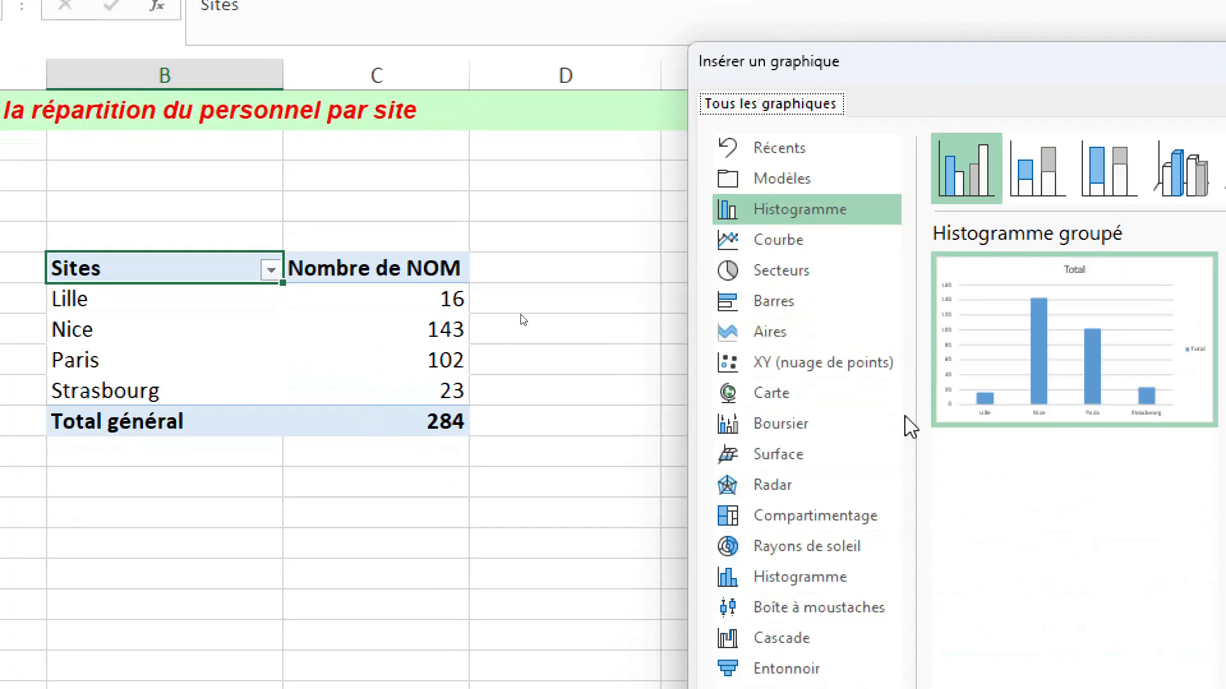
pyautogui.moveTo(964, 638)
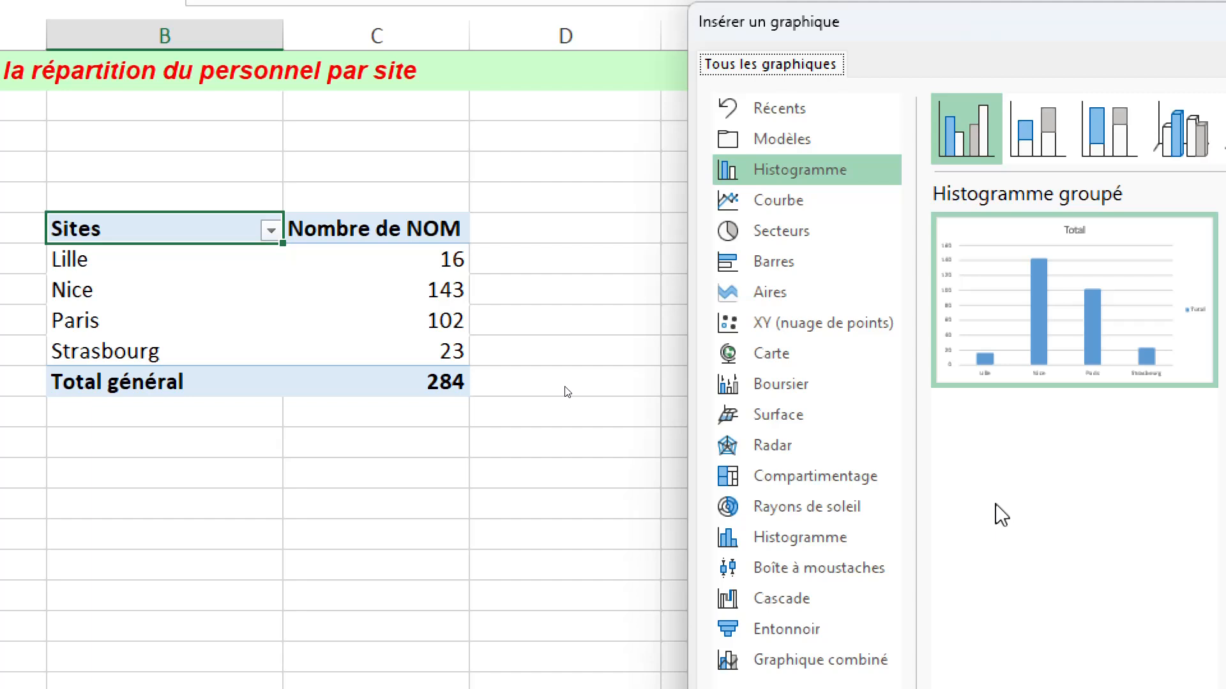
pyautogui.moveTo(1024, 361)
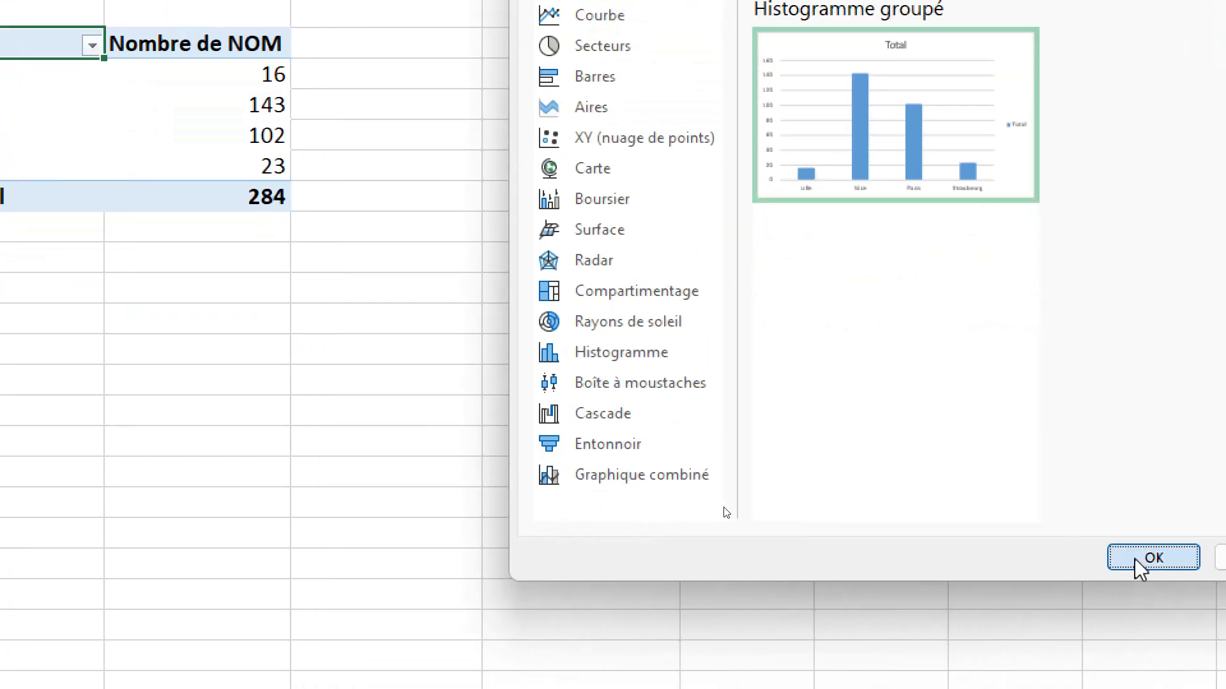
pyautogui.click(1136, 560)
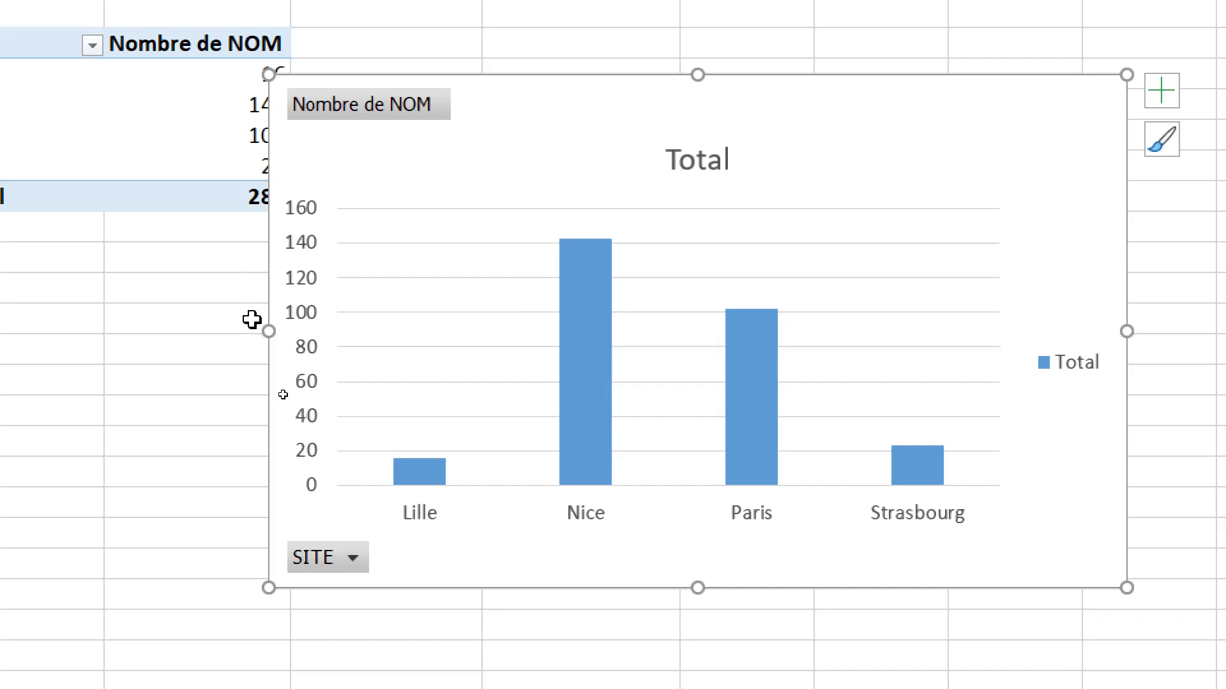
# Step: Reduce the pivot chart's width and height and position it beside the pivot table on exo1
pyautogui.moveTo(262, 328); pyautogui.dragTo(514, 281)
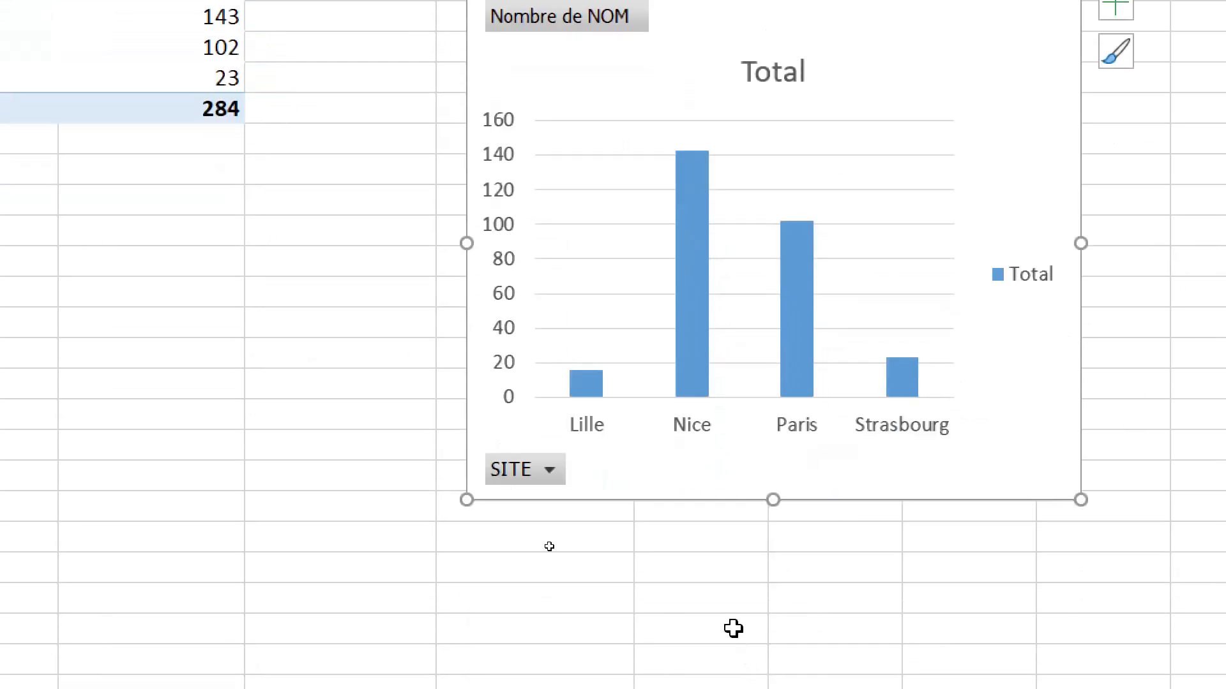
pyautogui.moveTo(772, 494); pyautogui.dragTo(772, 446)
pyautogui.moveTo(773, 107); pyautogui.dragTo(773, 185)
pyautogui.moveTo(672, 219); pyautogui.dragTo(550, 55)
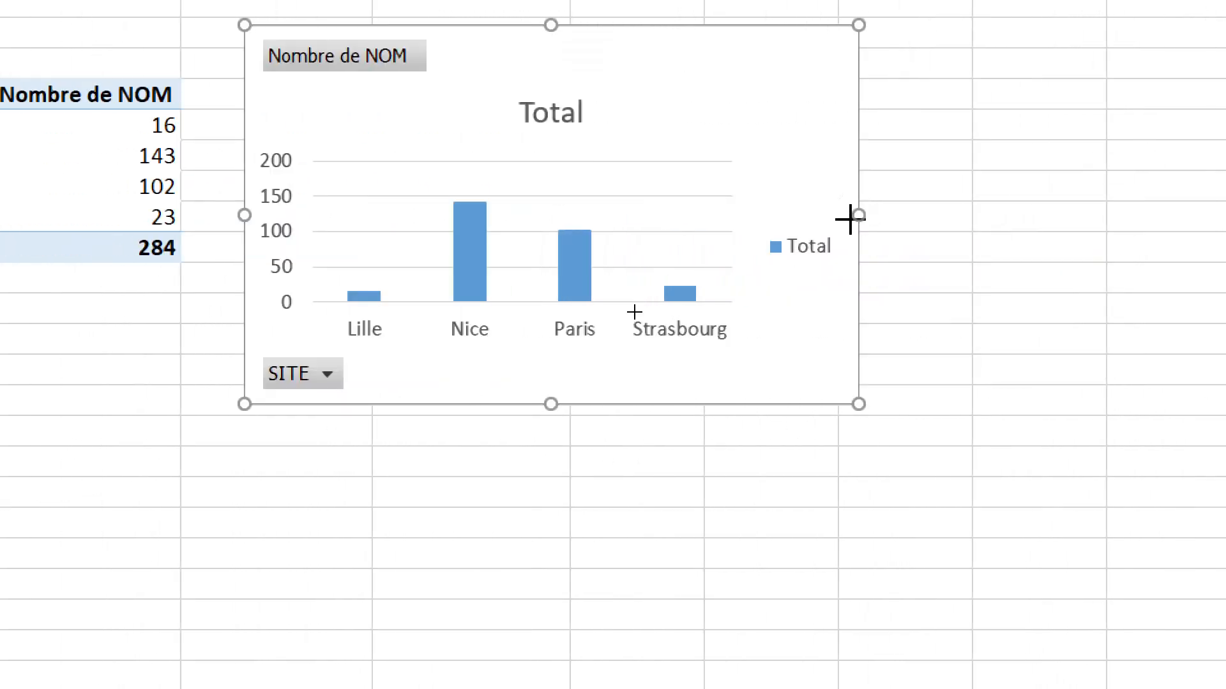
pyautogui.moveTo(850, 219); pyautogui.dragTo(781, 241)
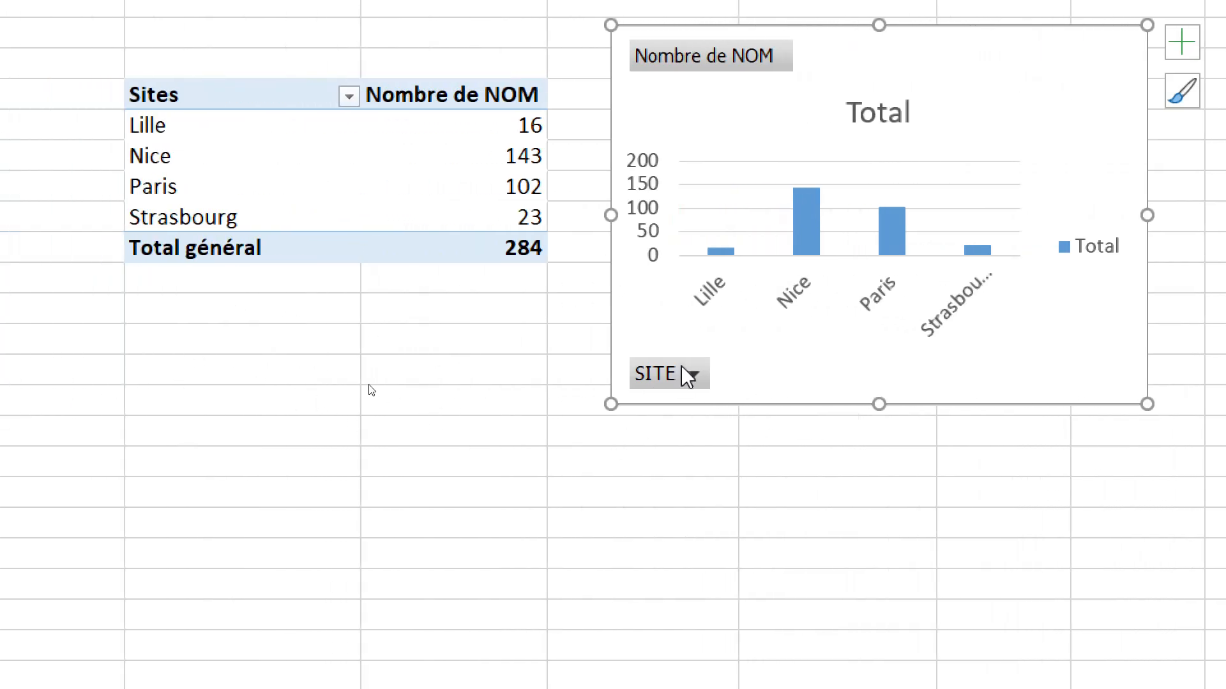
# Step: Filter the exo1 pivot chart by SITE so that only Lille is shown
pyautogui.click(696, 375)
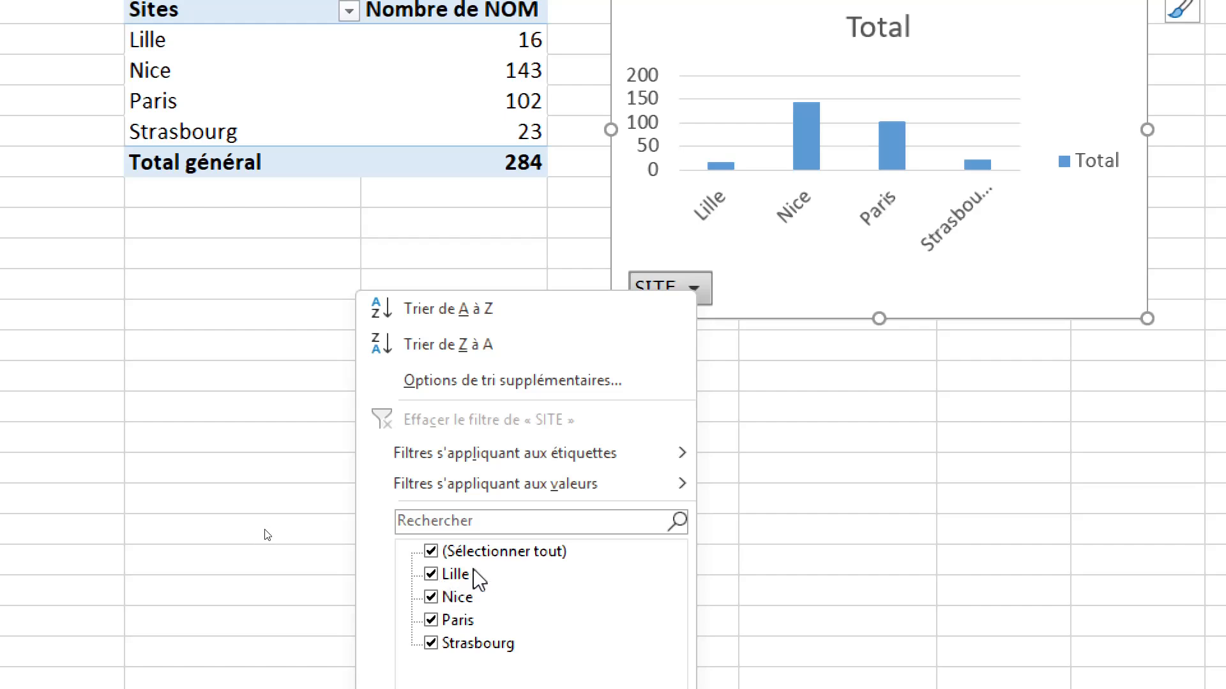
pyautogui.click(433, 600)
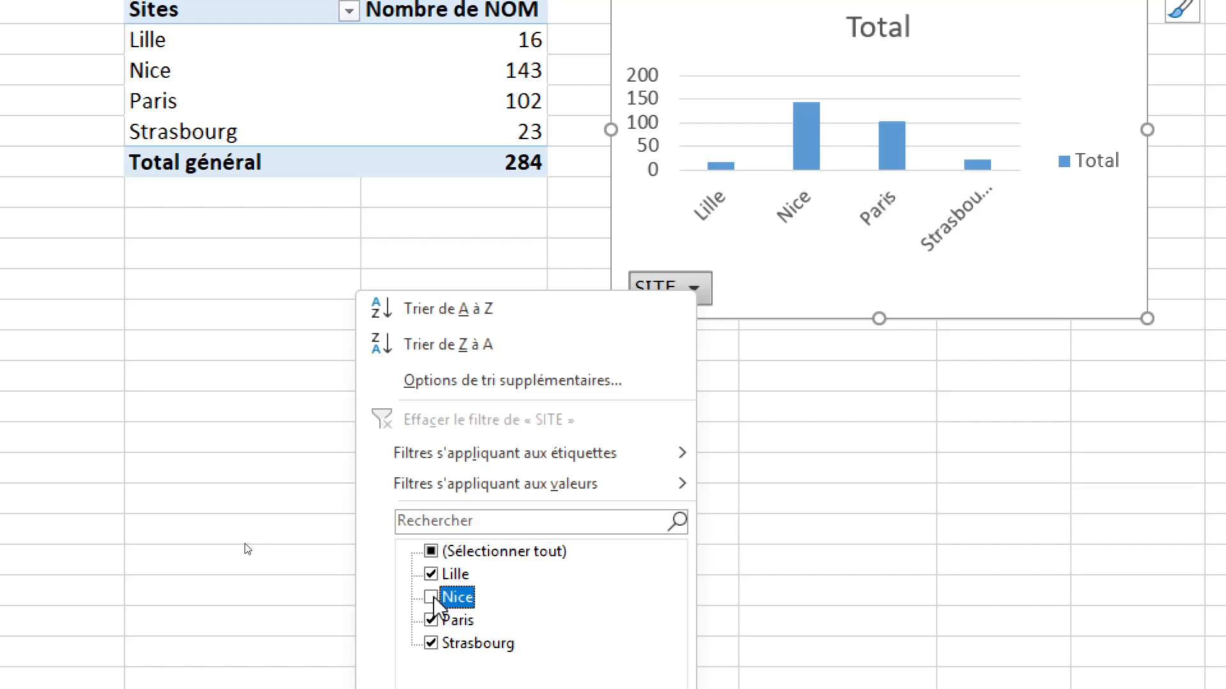
pyautogui.click(430, 622)
pyautogui.click(432, 644)
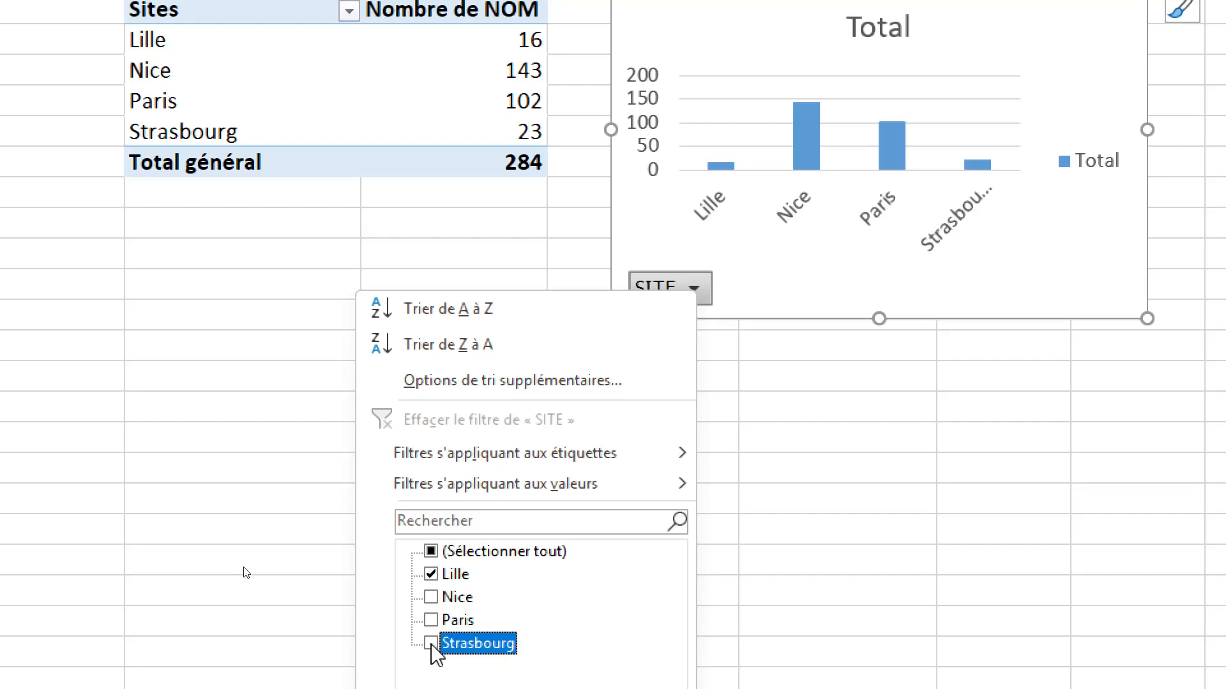
pyautogui.click(532, 655)
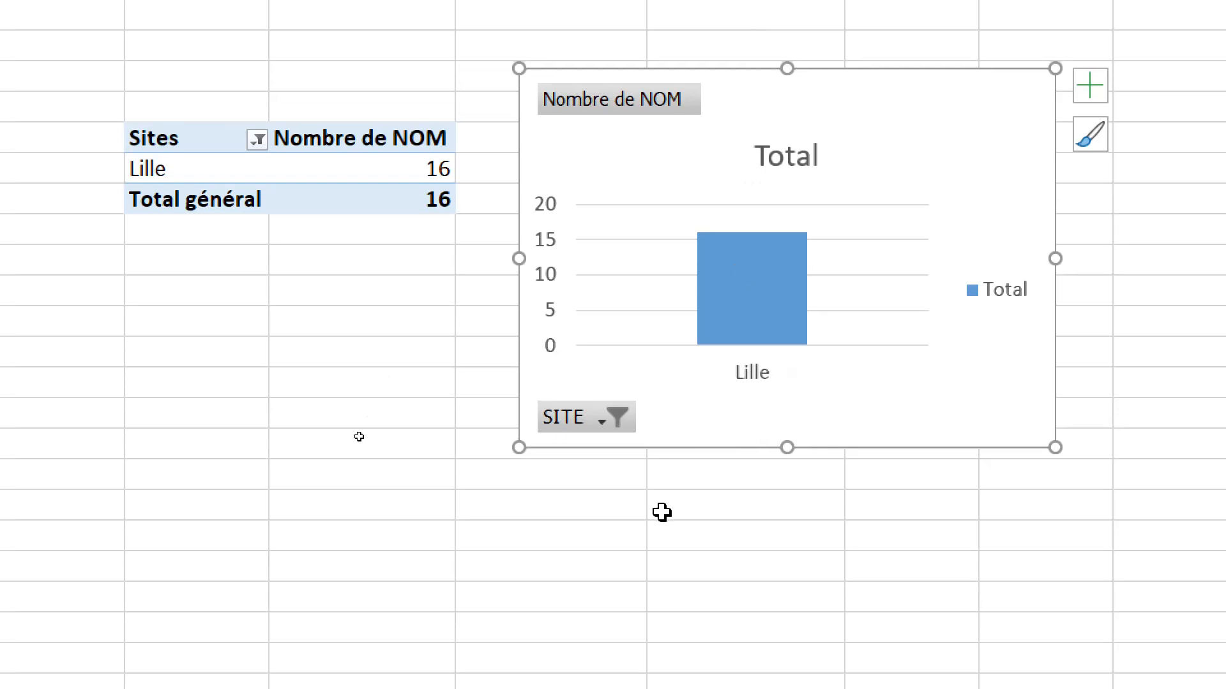
# Step: Include Nice, Paris and Strasbourg again in the pivot chart's SITE filter
pyautogui.click(602, 430)
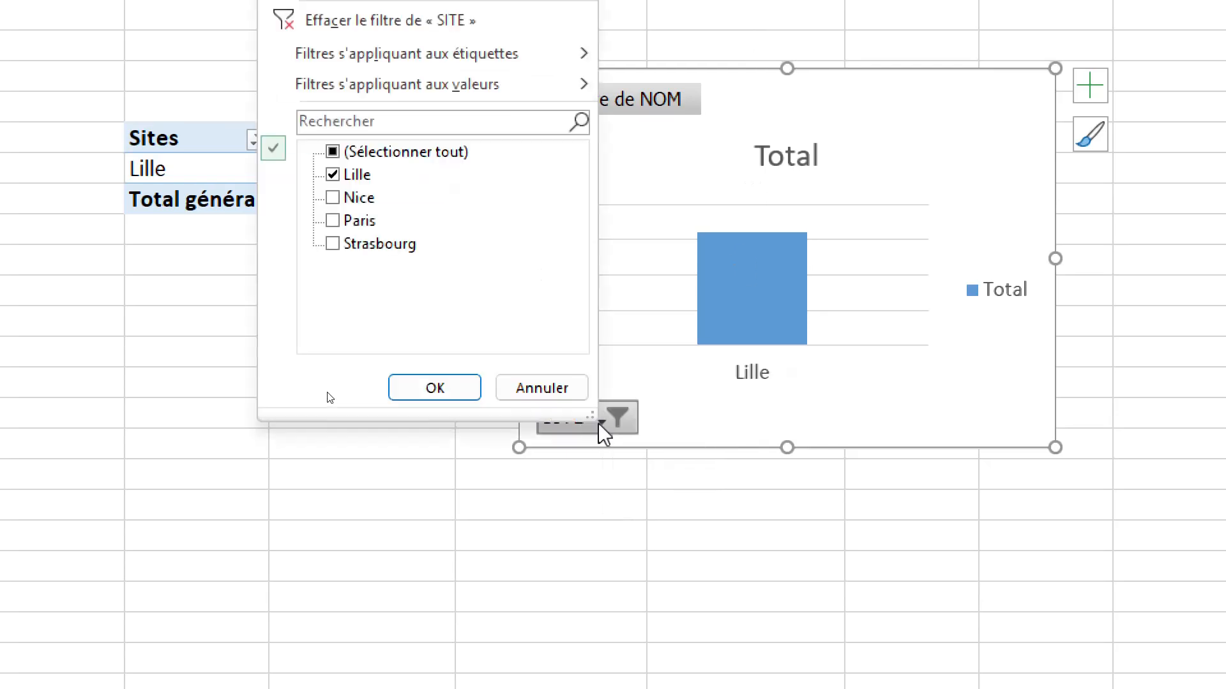
pyautogui.click(336, 203)
pyautogui.click(338, 222)
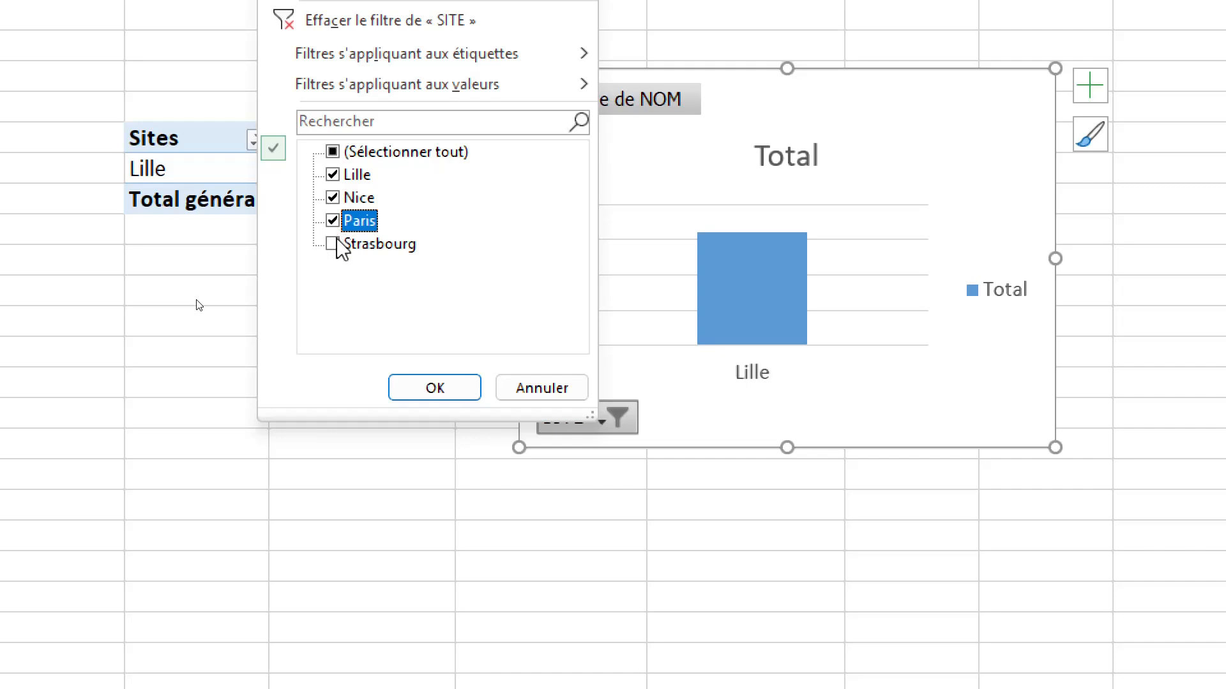
pyautogui.click(337, 243)
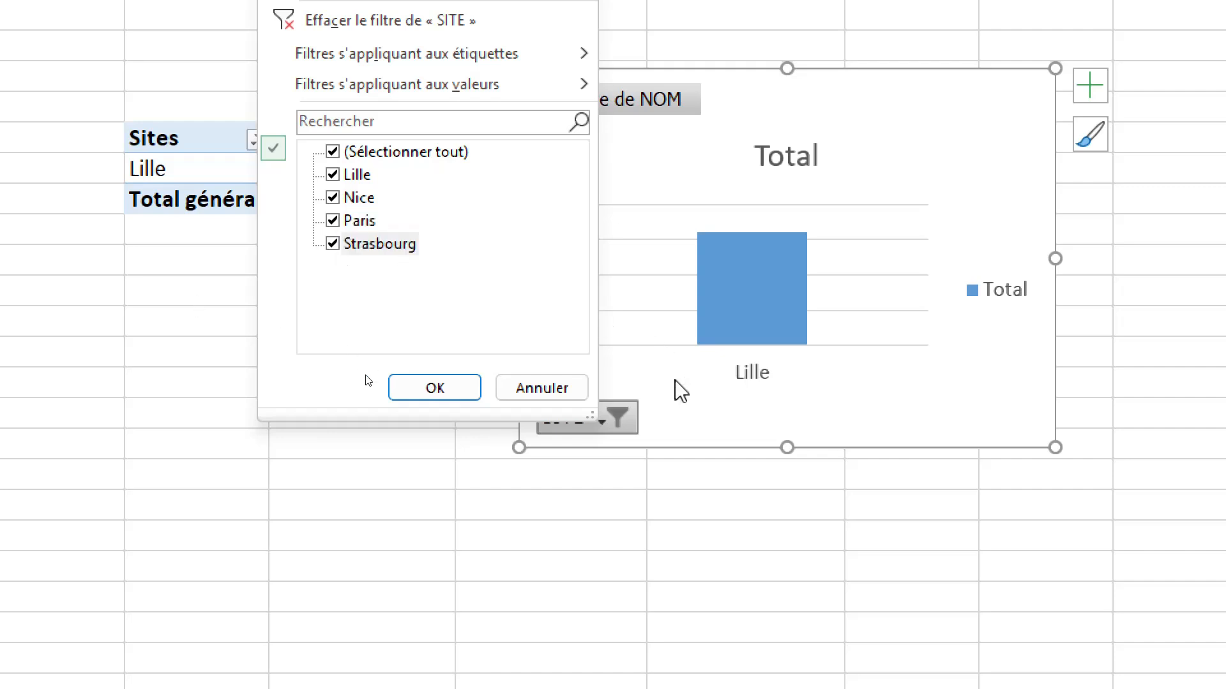
pyautogui.click(434, 484)
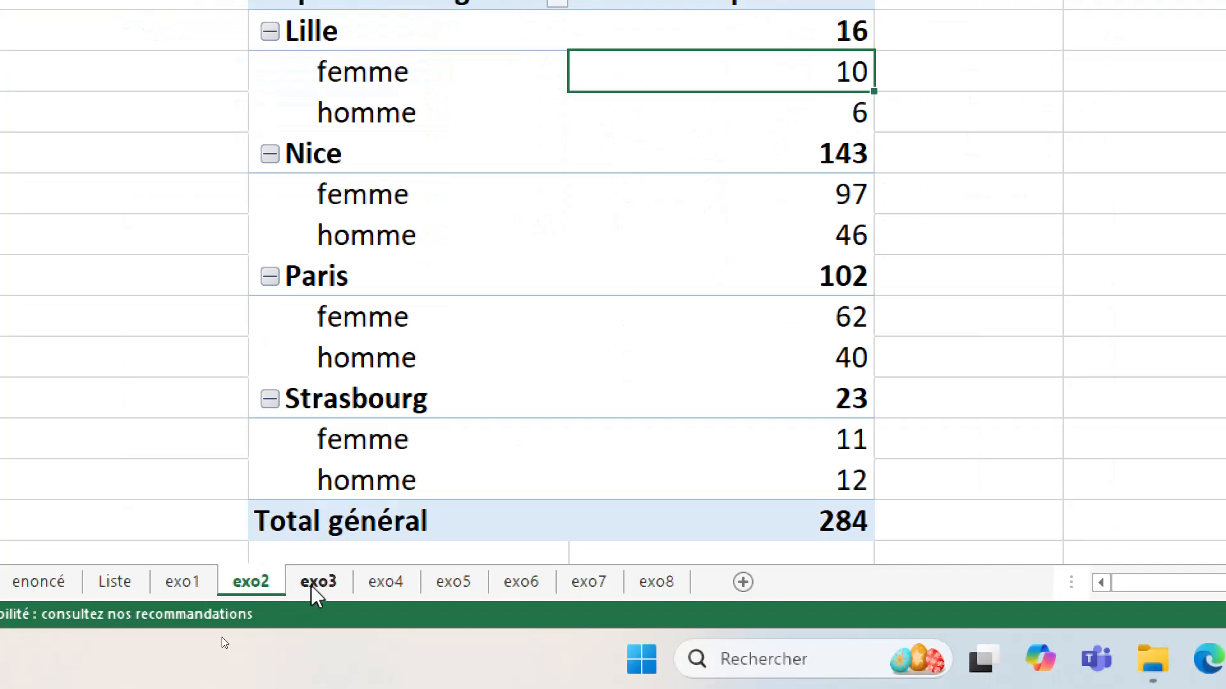
# Step: Insert a pivot table based on the named range TCD at cell C7 of the exo3 sheet
pyautogui.click(315, 584)
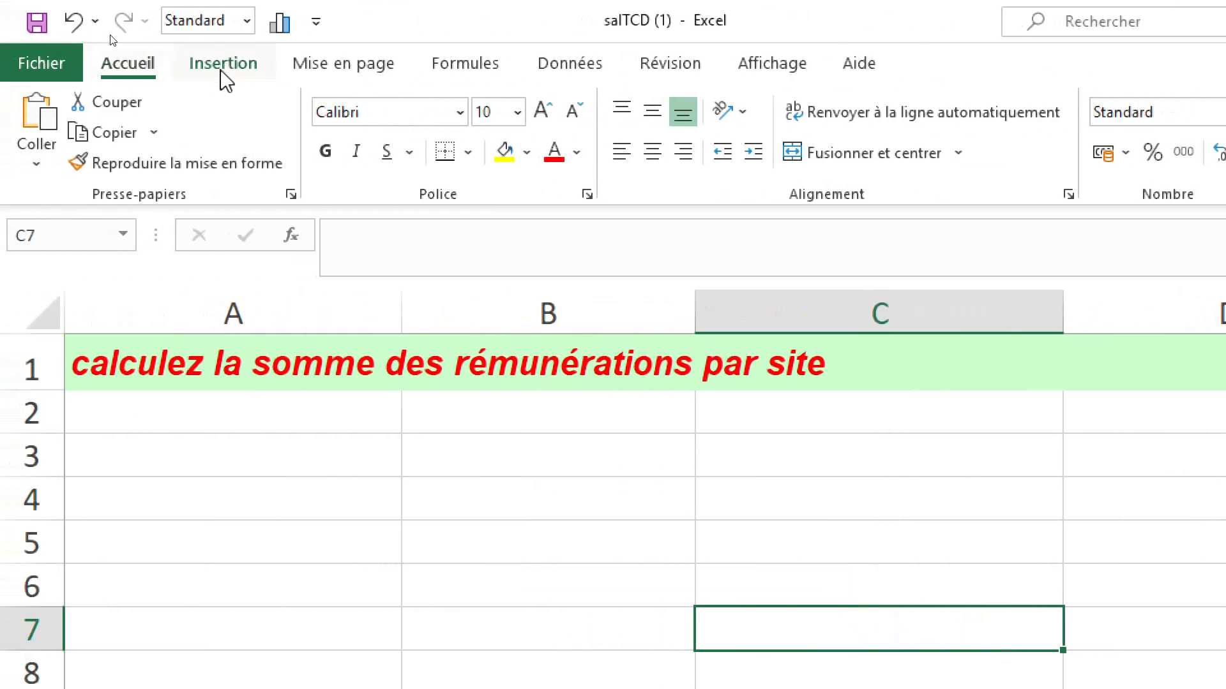
pyautogui.click(8, 67)
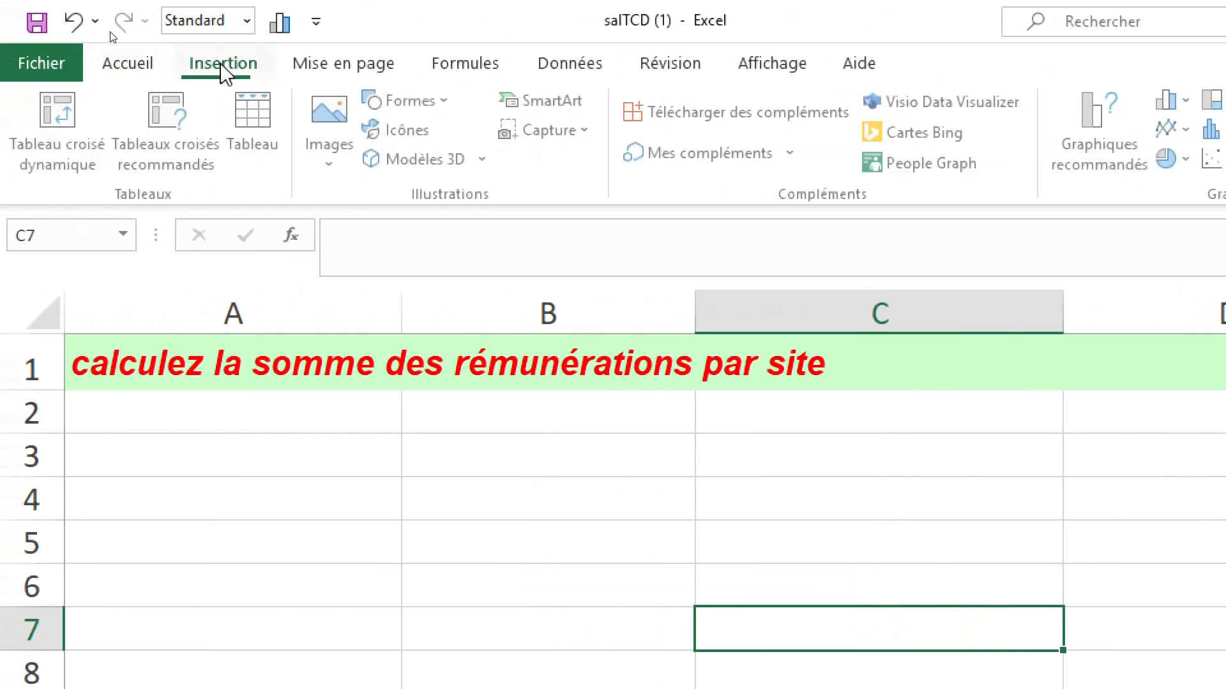
pyautogui.click(59, 116)
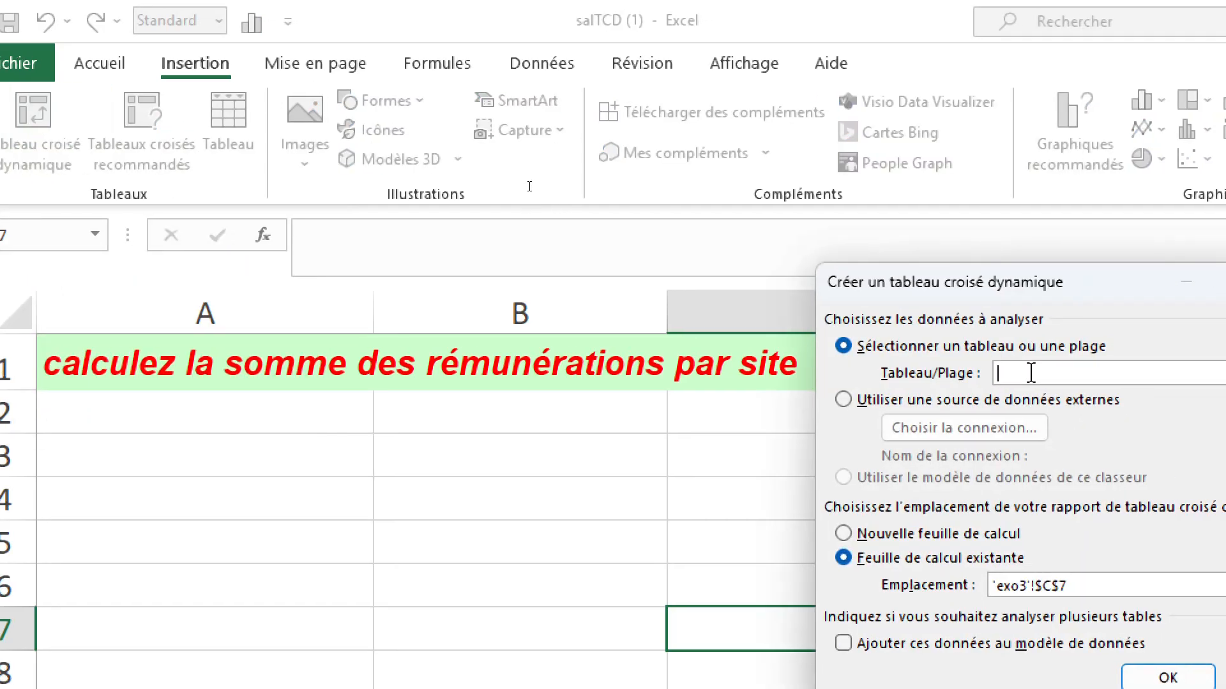
pyautogui.write('TCD')
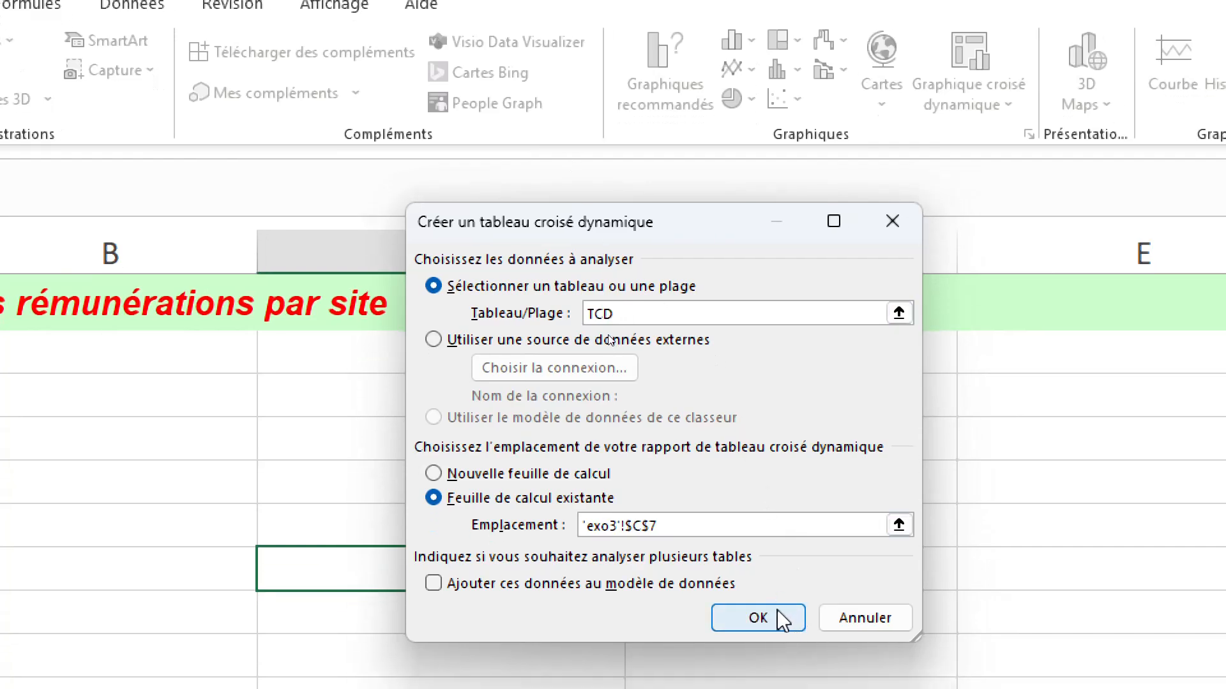
pyautogui.click(778, 613)
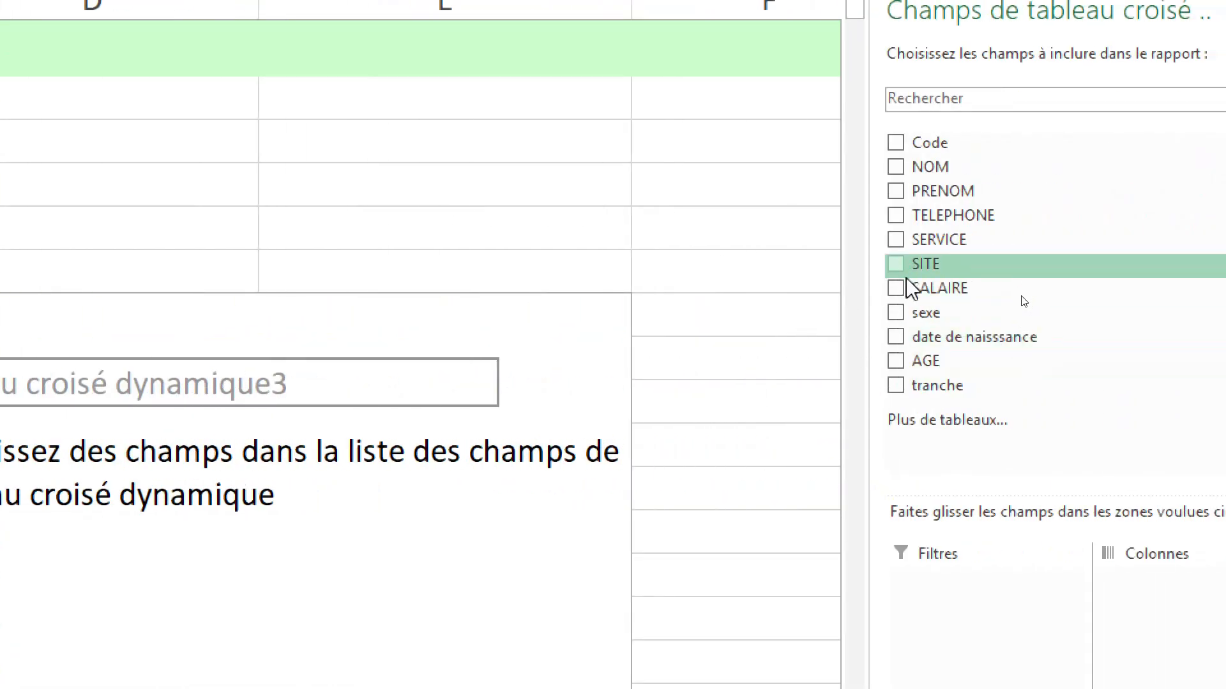
# Step: Add SALAIRE as a summed value and SITE as the row field of the exo3 pivot table
pyautogui.moveTo(1019, 306); pyautogui.dragTo(1182, 688)
pyautogui.moveTo(1166, 602); pyautogui.dragTo(1169, 604)
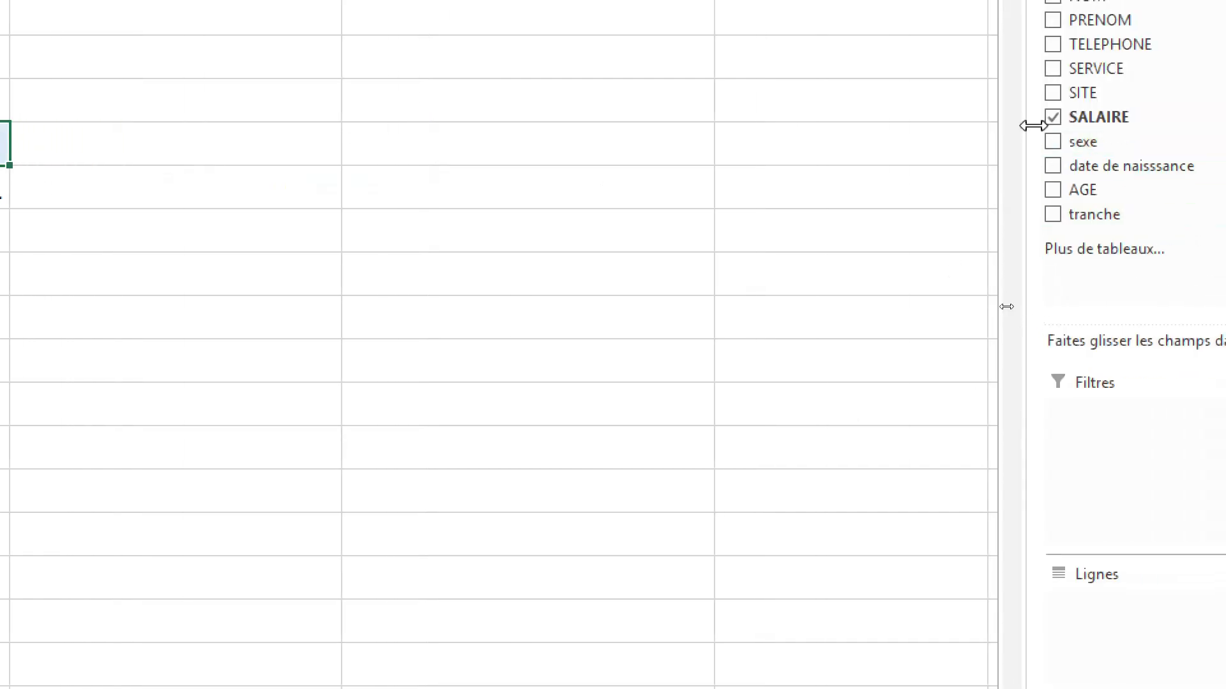
pyautogui.moveTo(1056, 95); pyautogui.dragTo(1126, 634)
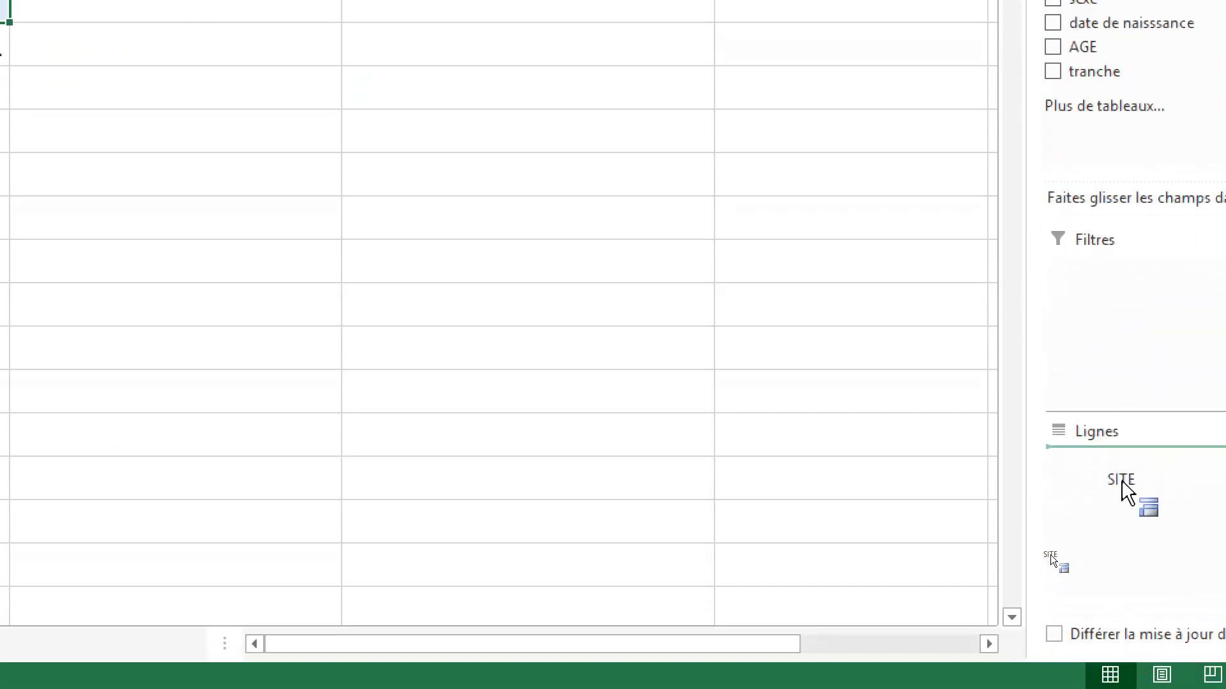
pyautogui.moveTo(1124, 492); pyautogui.dragTo(1121, 471)
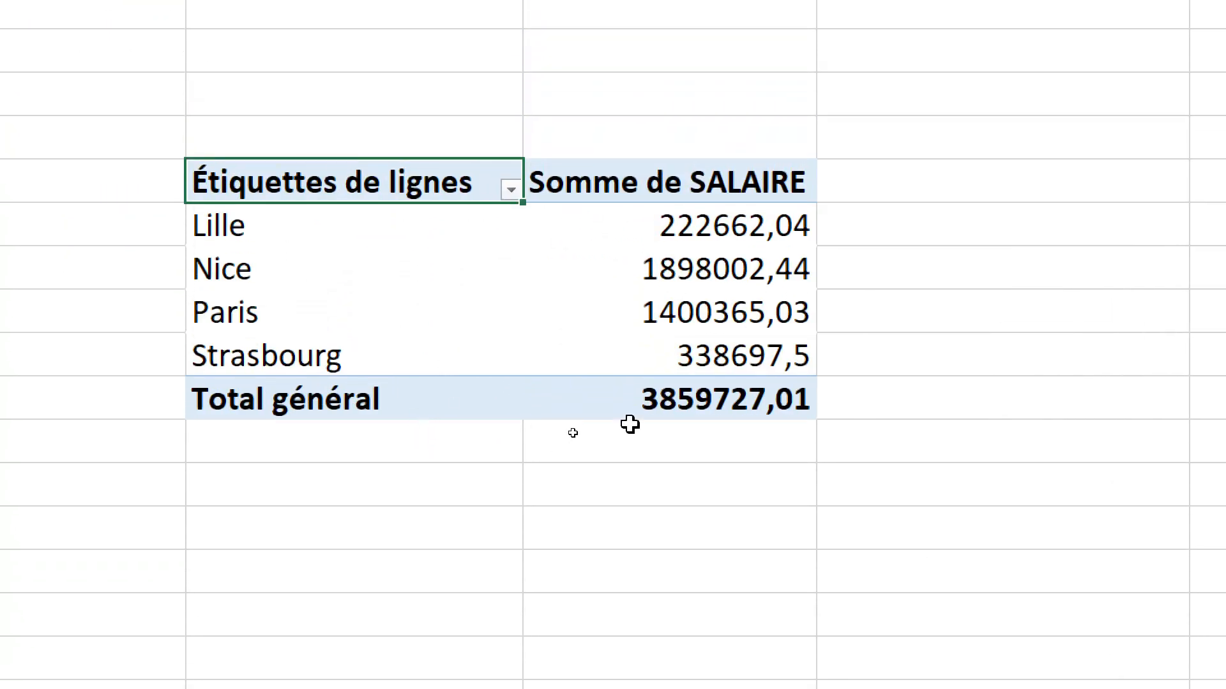
# Step: Rename the row labels header of the exo3 pivot table as Sites
pyautogui.moveTo(637, 418)
pyautogui.moveTo(702, 248)
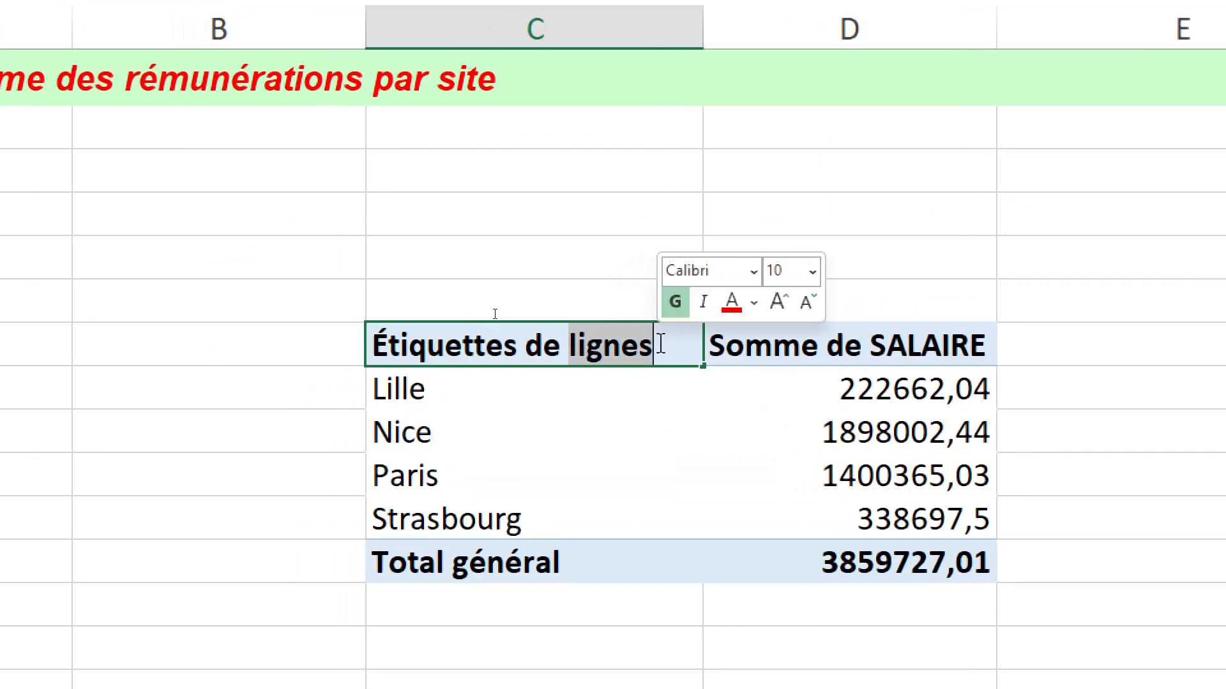
pyautogui.click(629, 343)
pyautogui.press('BackSpace')
pyautogui.press('BackSpace')
pyautogui.press('BackSpace')
pyautogui.press('BackSpace')
pyautogui.press('BackSpace')
pyautogui.press('BackSpace')
pyautogui.press('BackSpace')
pyautogui.press('BackSpace')
pyautogui.press('BackSpace')
pyautogui.press('BackSpace')
pyautogui.press('BackSpace')
pyautogui.press('BackSpace')
pyautogui.press('BackSpace')
pyautogui.press('BackSpace')
pyautogui.press('BackSpace')
pyautogui.press('BackSpace')
pyautogui.press('BackSpace')
pyautogui.press('BackSpace')
pyautogui.press('BackSpace')
pyautogui.press('BackSpace')
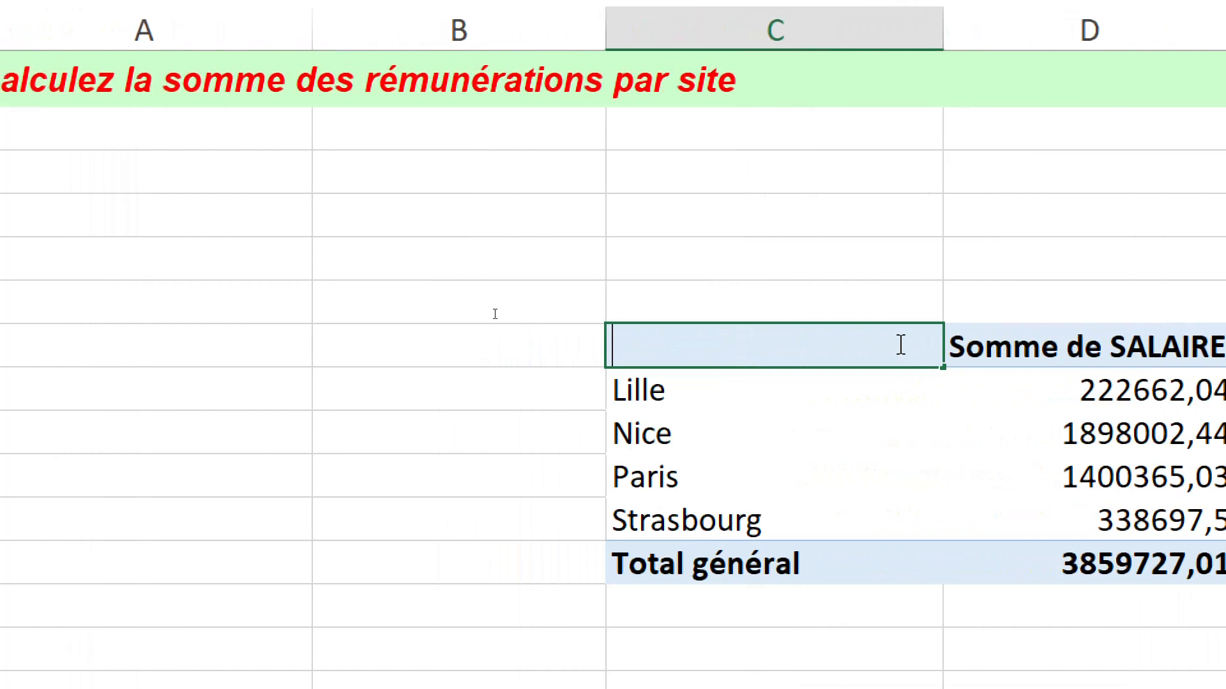
pyautogui.write('Sites')
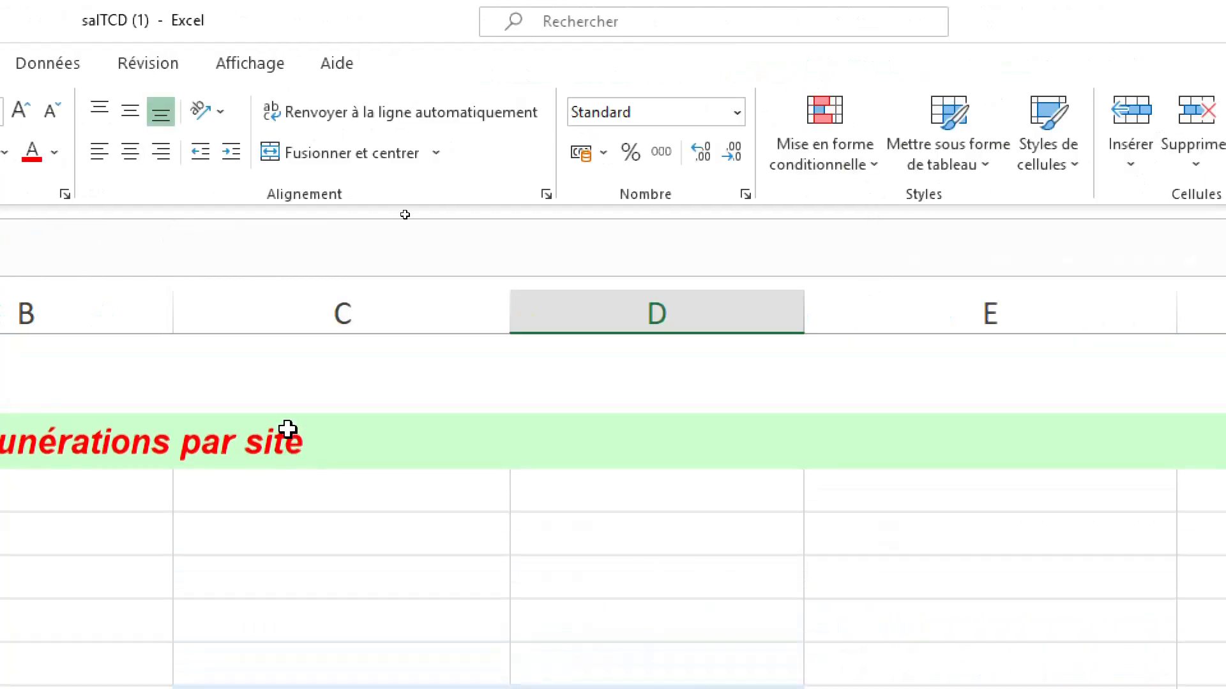
# Step: Open the exo4 sheet and read the full exercise instruction in row 1
pyautogui.scroll(-1, 319, 429)
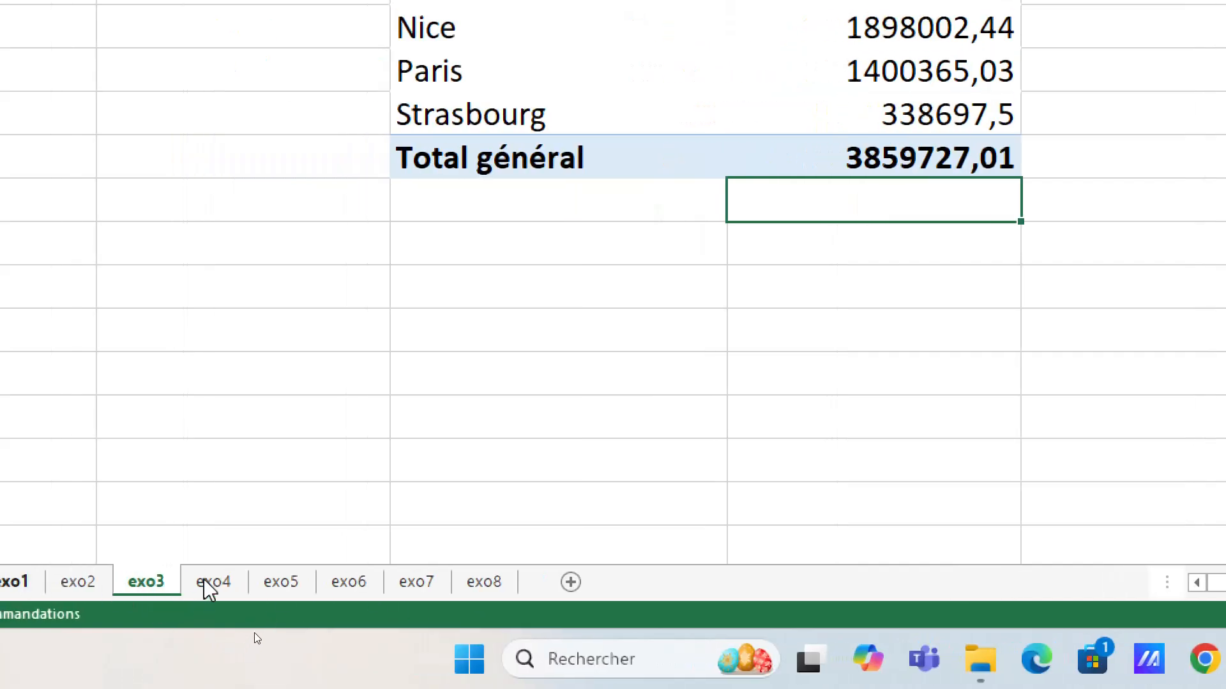
pyautogui.click(215, 588)
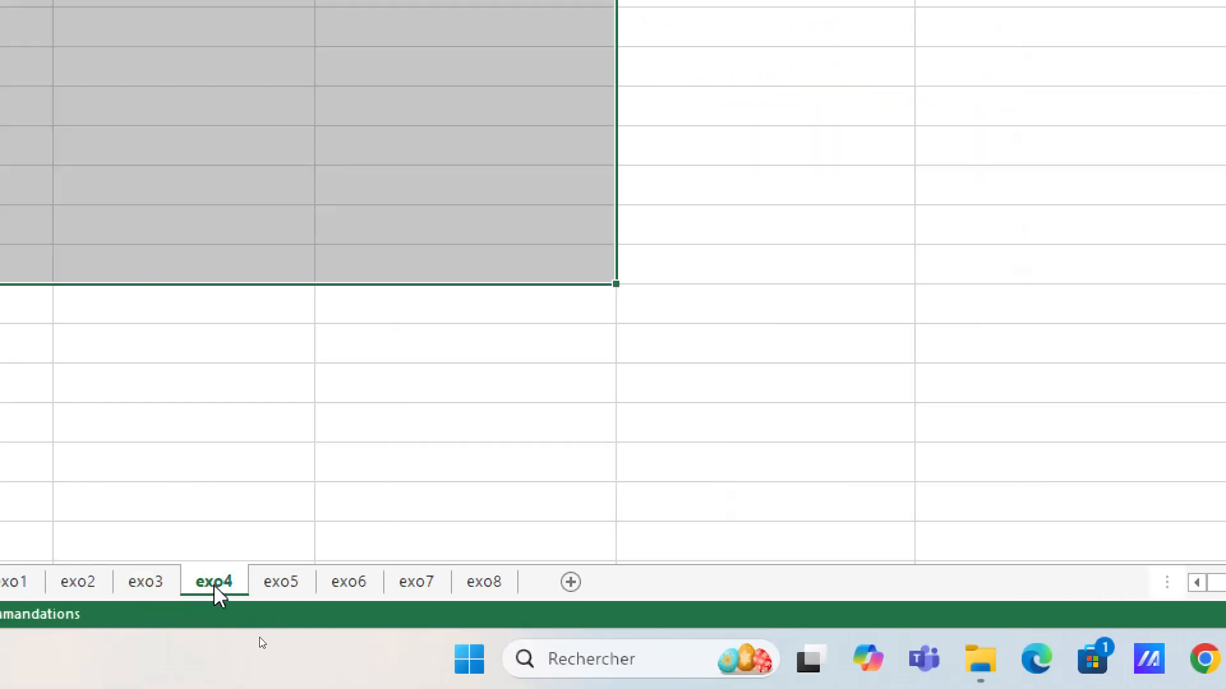
pyautogui.click(365, 462)
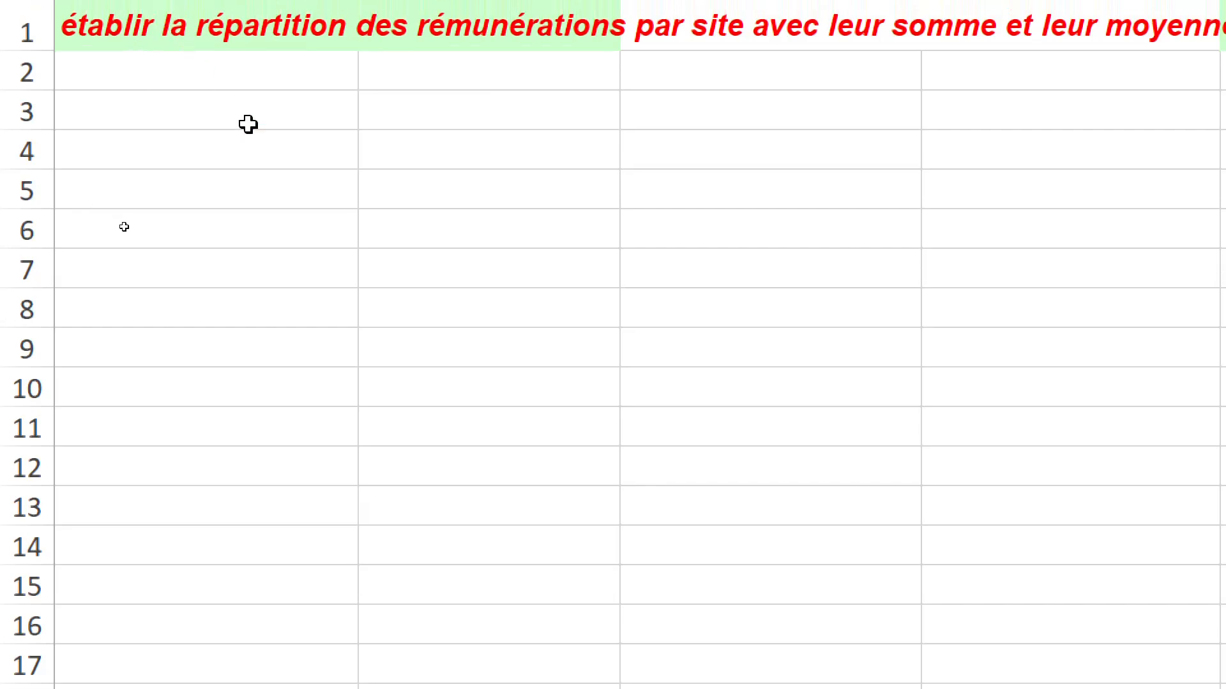
pyautogui.hscroll(3, 1105, 211)
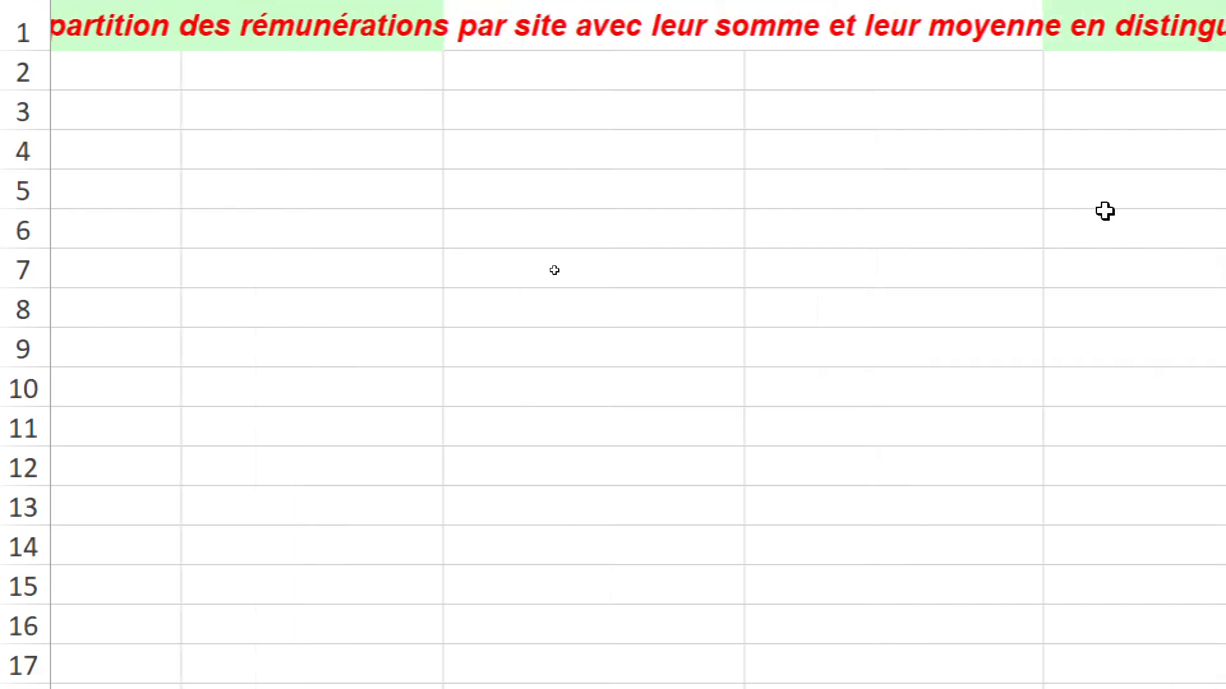
pyautogui.hscroll(6, 1105, 212)
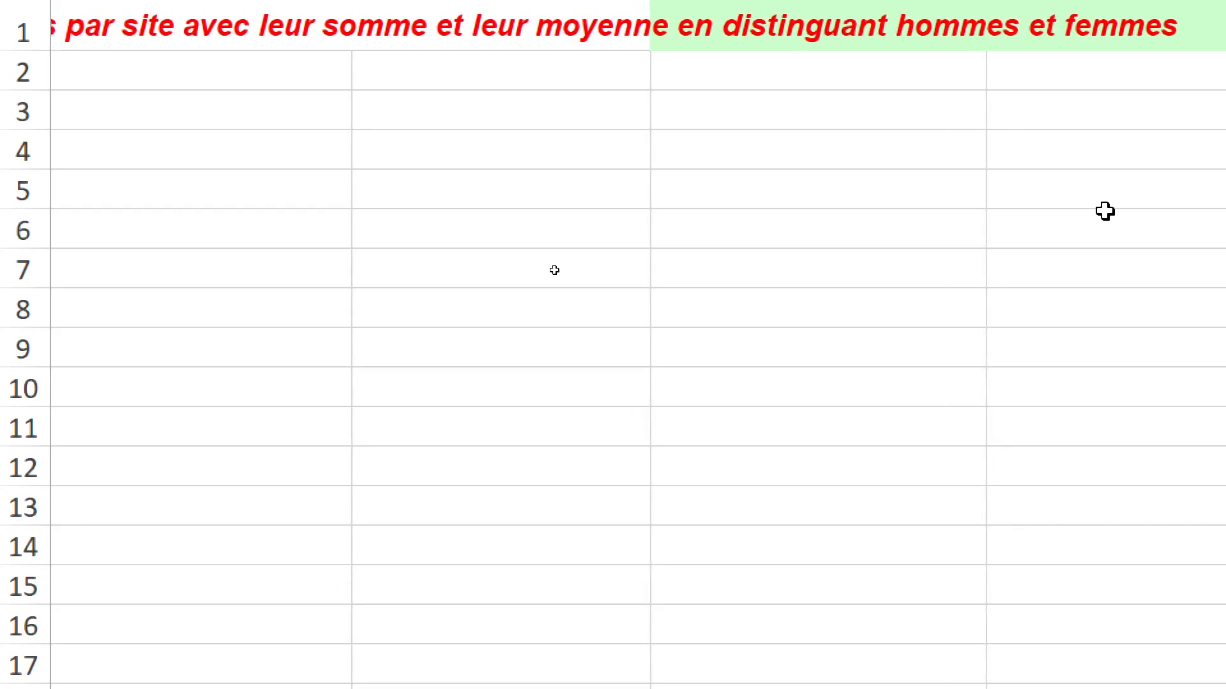
pyautogui.hscroll(-4, 1105, 211)
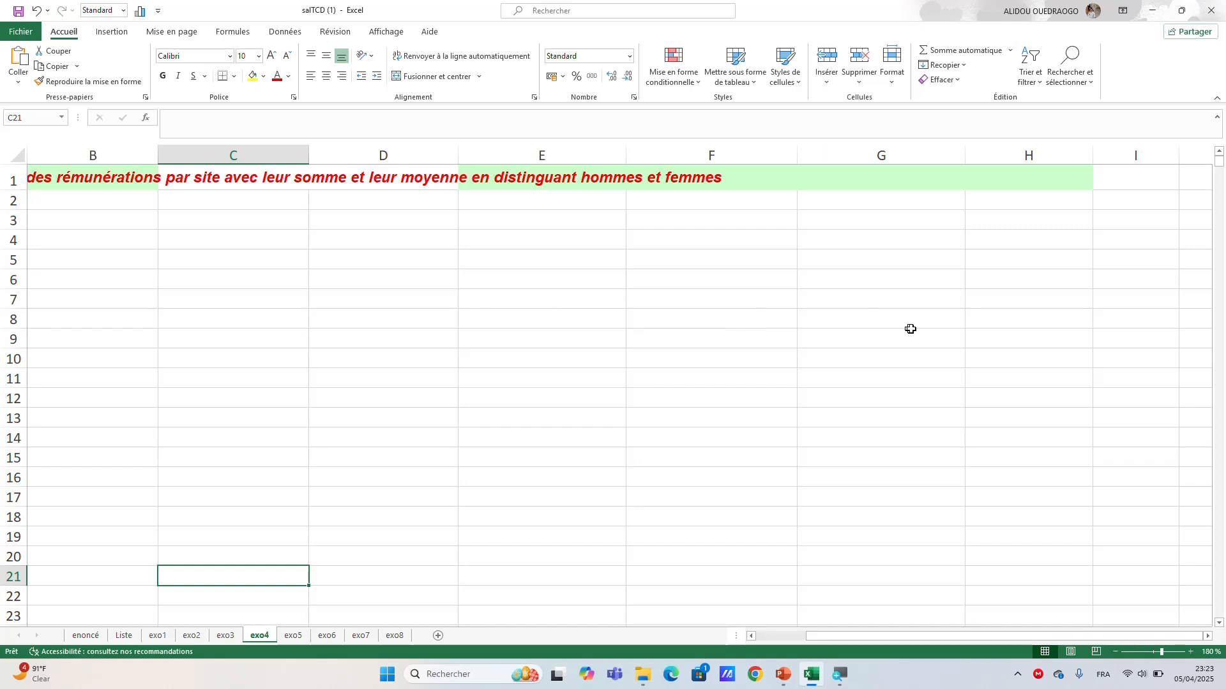
# Step: Insert a pivot table based on the named range TCD at cell C5 of the exo4 sheet
pyautogui.click(240, 256)
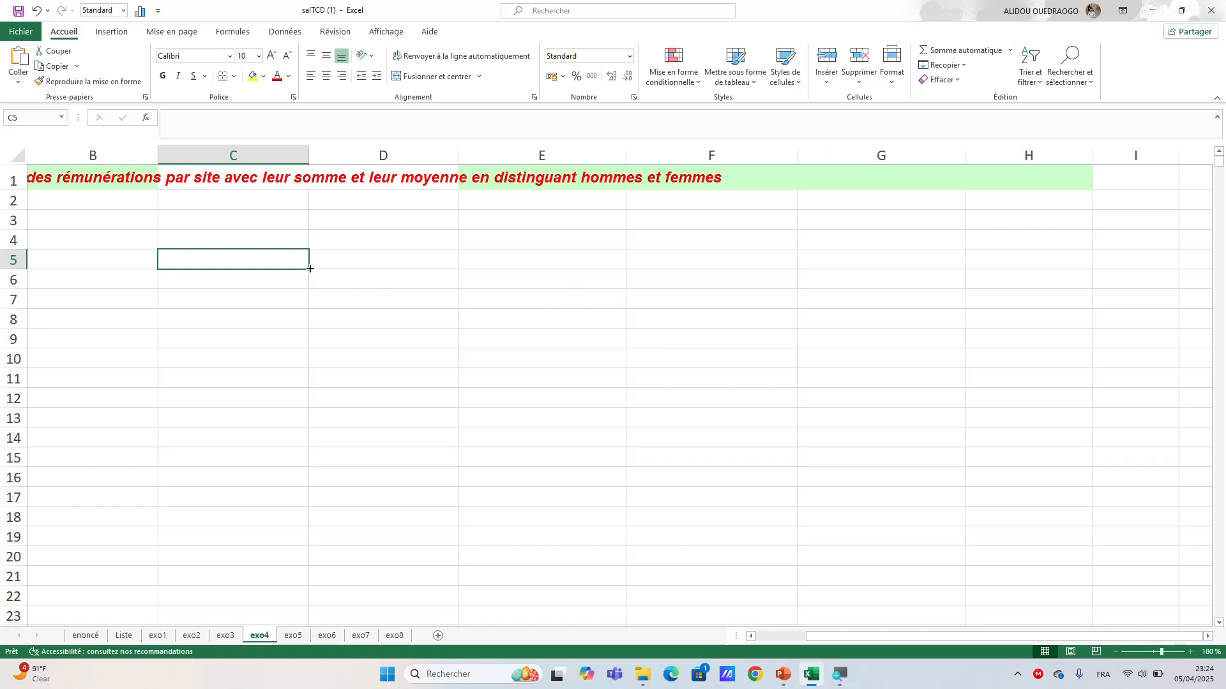
pyautogui.hscroll(-1, 108, 267)
pyautogui.hscroll(-3, 108, 267)
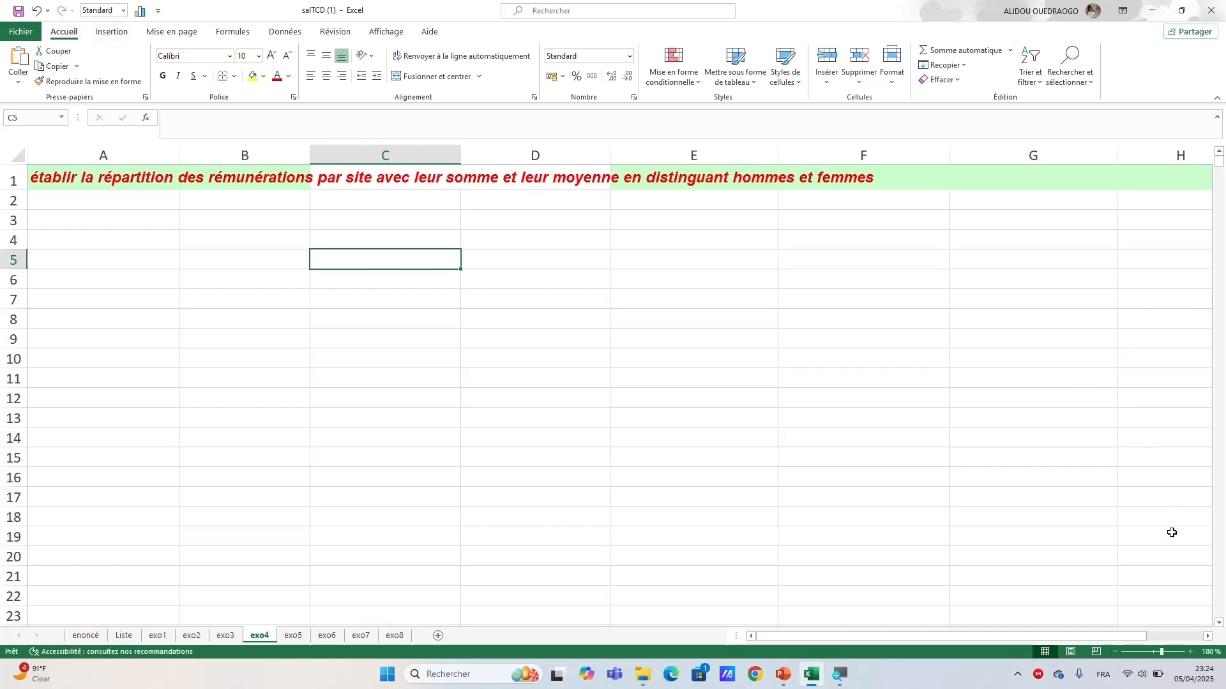
pyautogui.click(1190, 652)
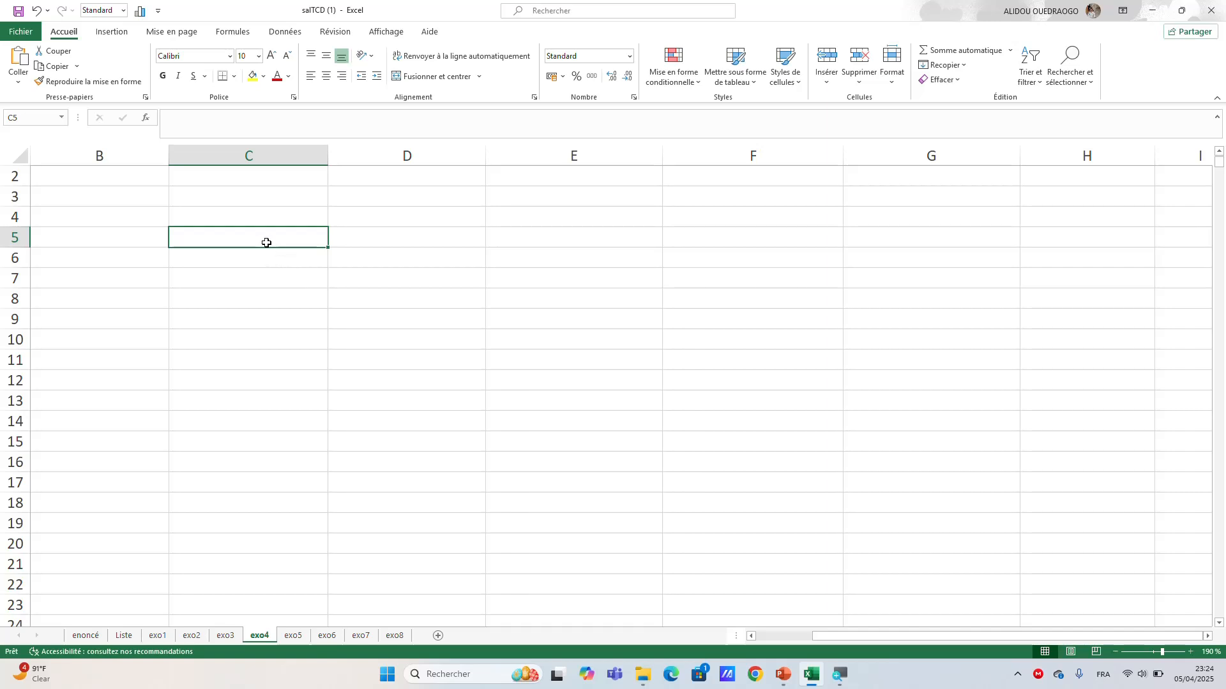
pyautogui.click(114, 33)
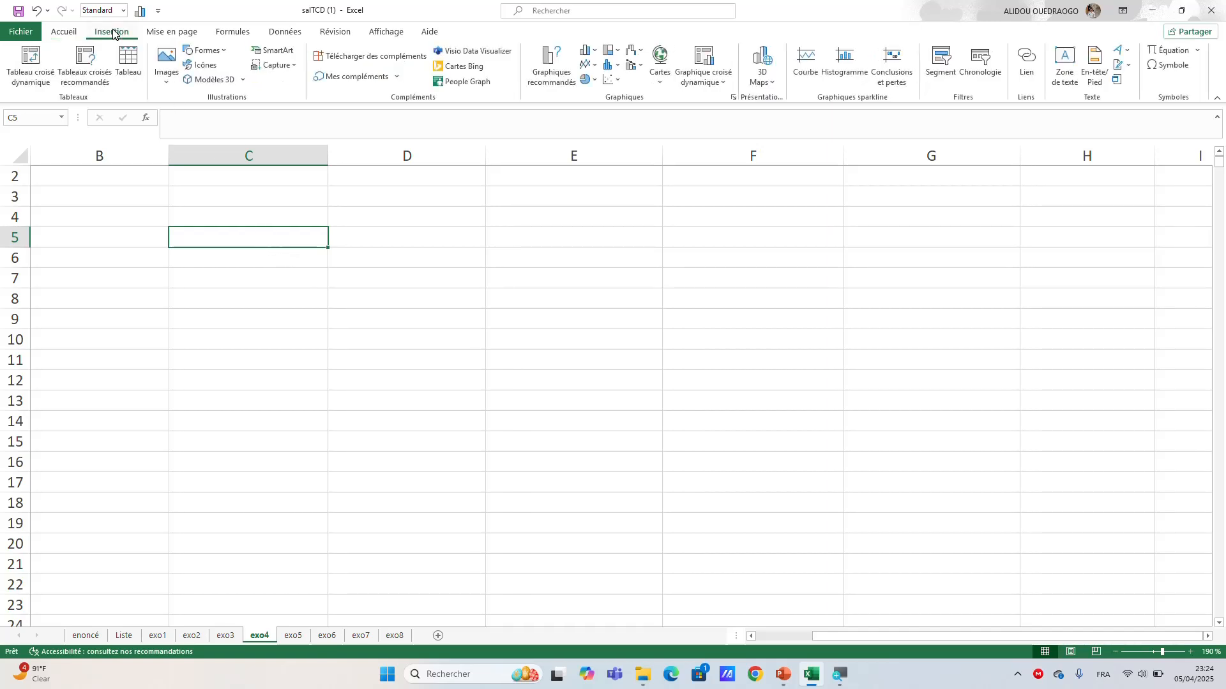
pyautogui.click(31, 64)
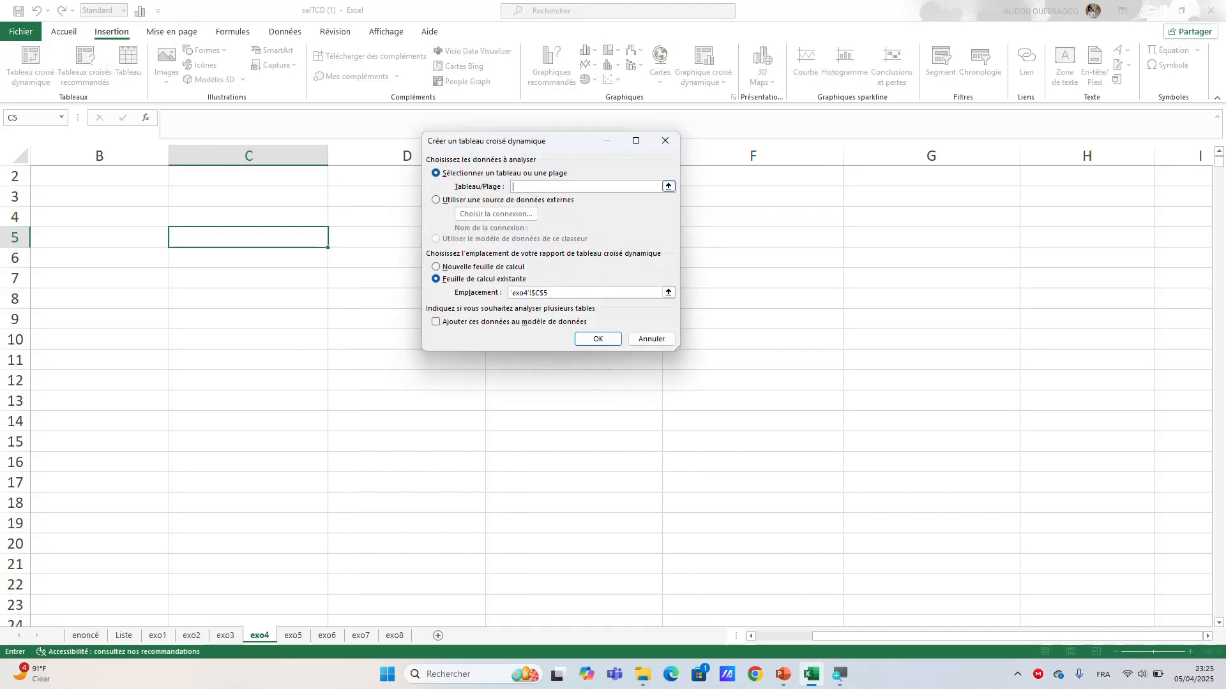
pyautogui.write('TCD')
pyautogui.click(596, 339)
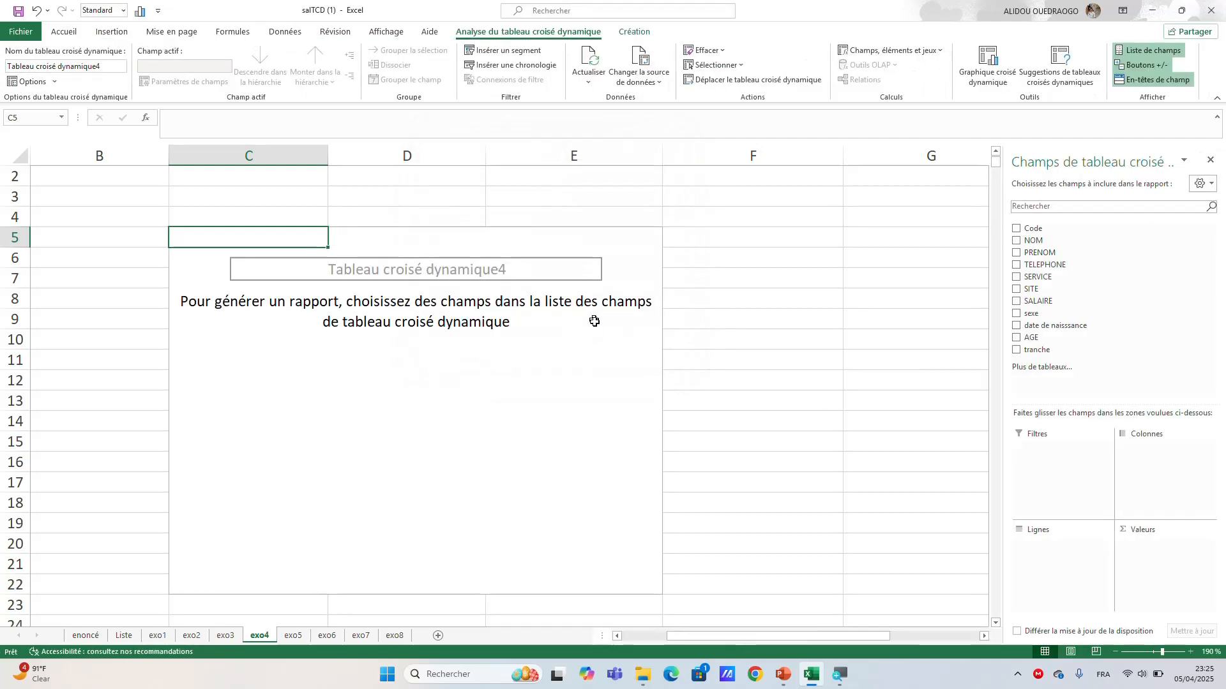
# Step: Add SALAIRE as a summed value to the exo4 pivot table
pyautogui.scroll(1, 429, 339)
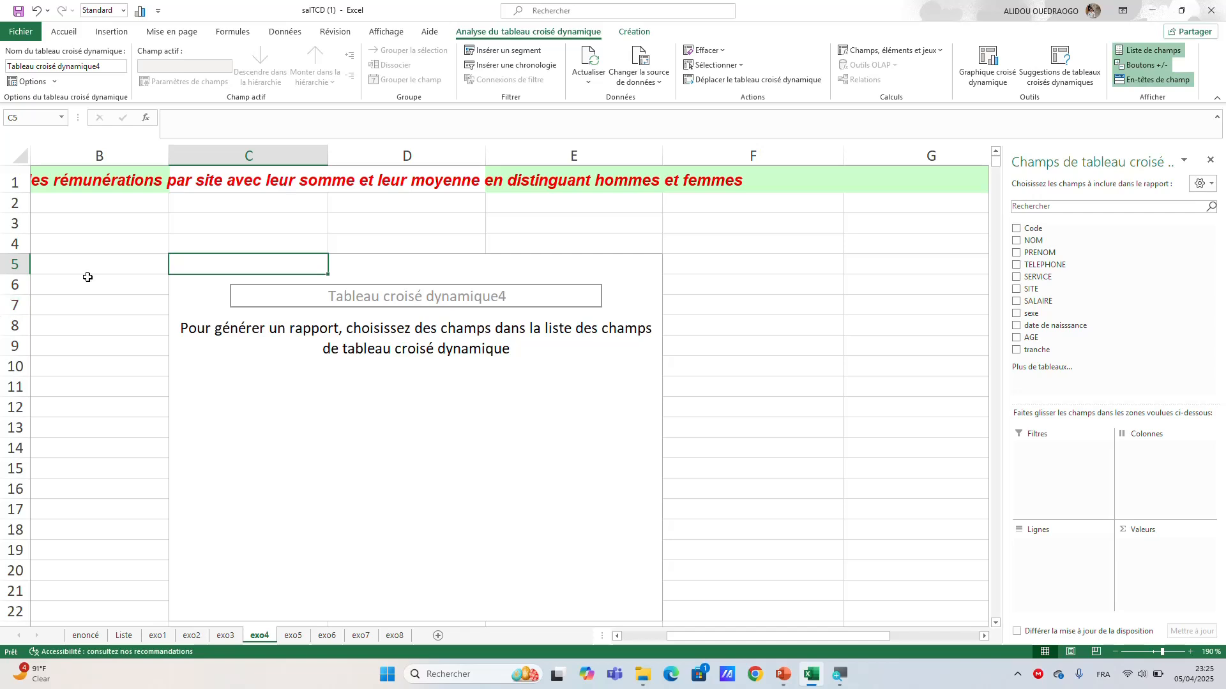
pyautogui.hscroll(-1, 87, 277)
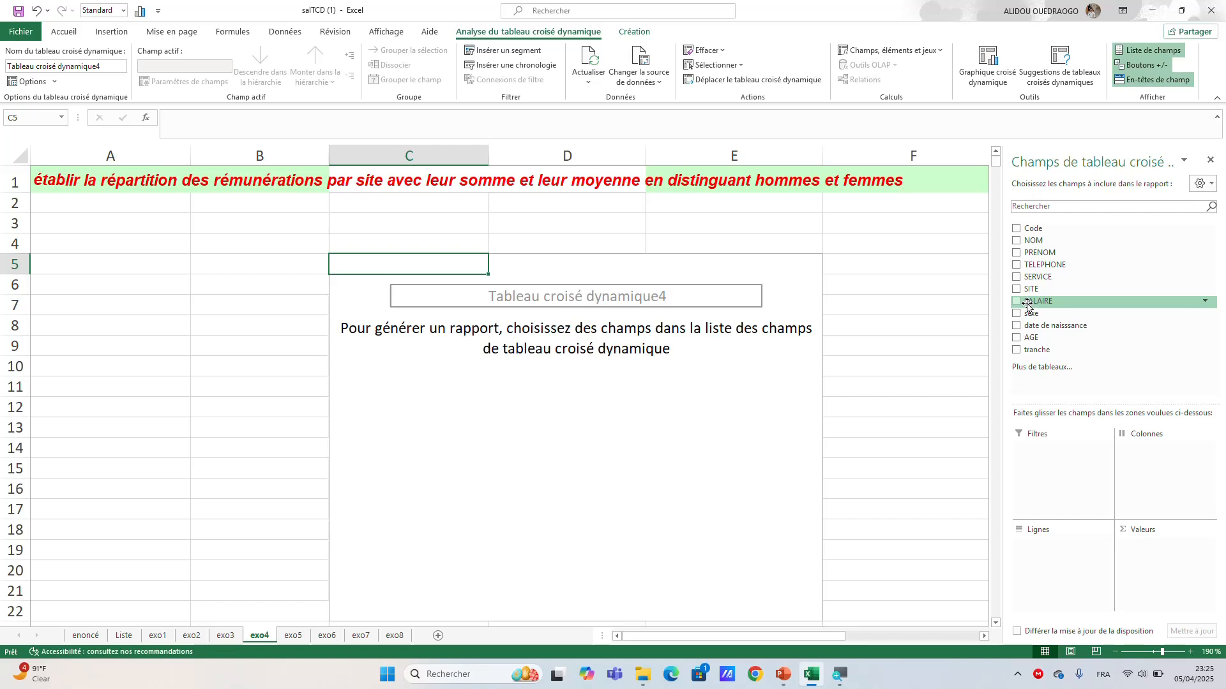
pyautogui.moveTo(1031, 303); pyautogui.dragTo(1143, 543)
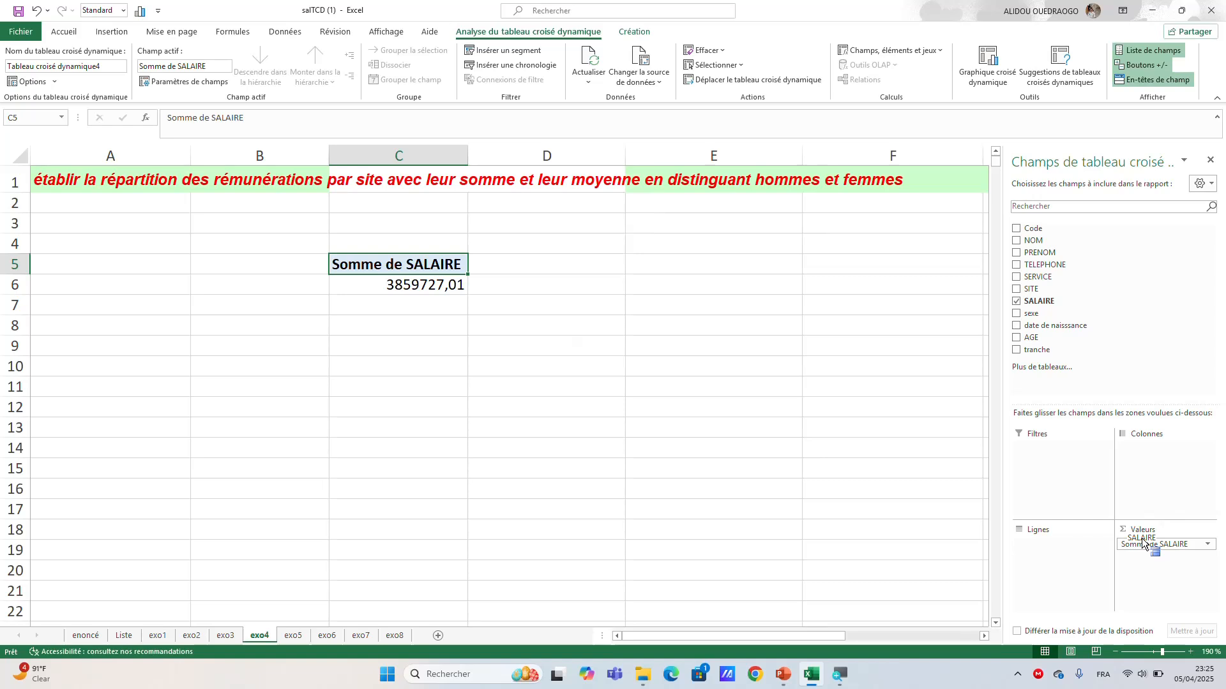
pyautogui.moveTo(1143, 543); pyautogui.dragTo(1142, 543)
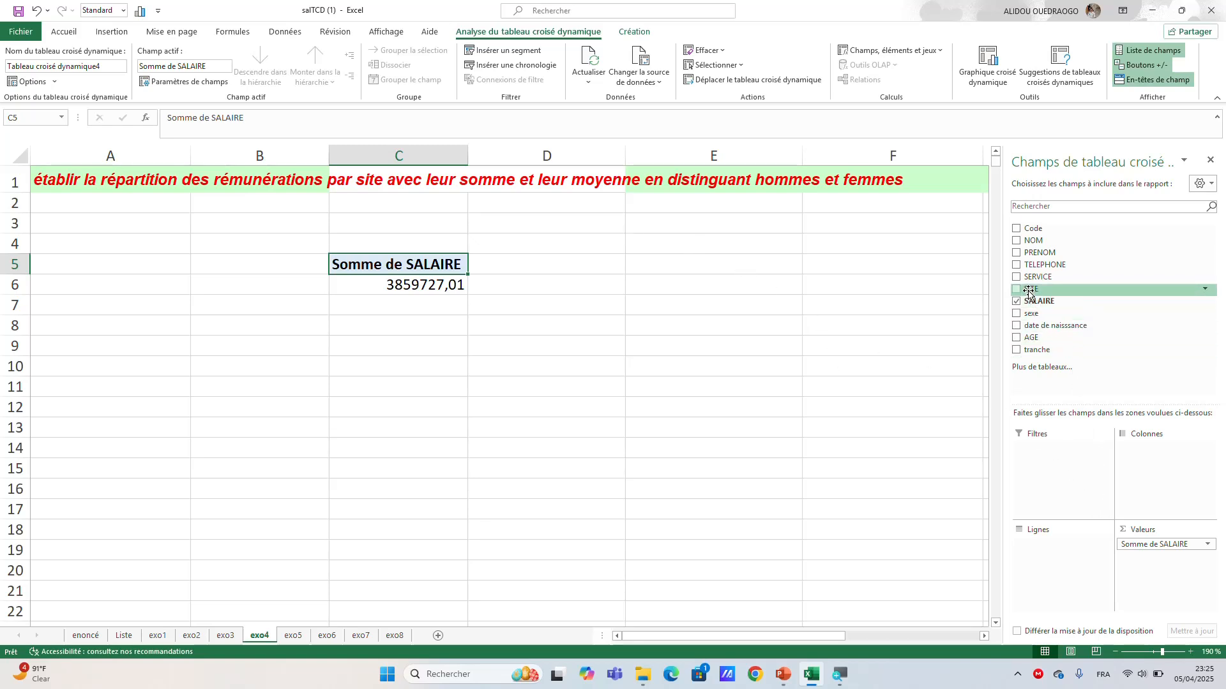
# Step: Add SITE as the row field of the exo4 pivot table and SALAIRE a second time as a value
pyautogui.moveTo(1029, 295); pyautogui.dragTo(1052, 550)
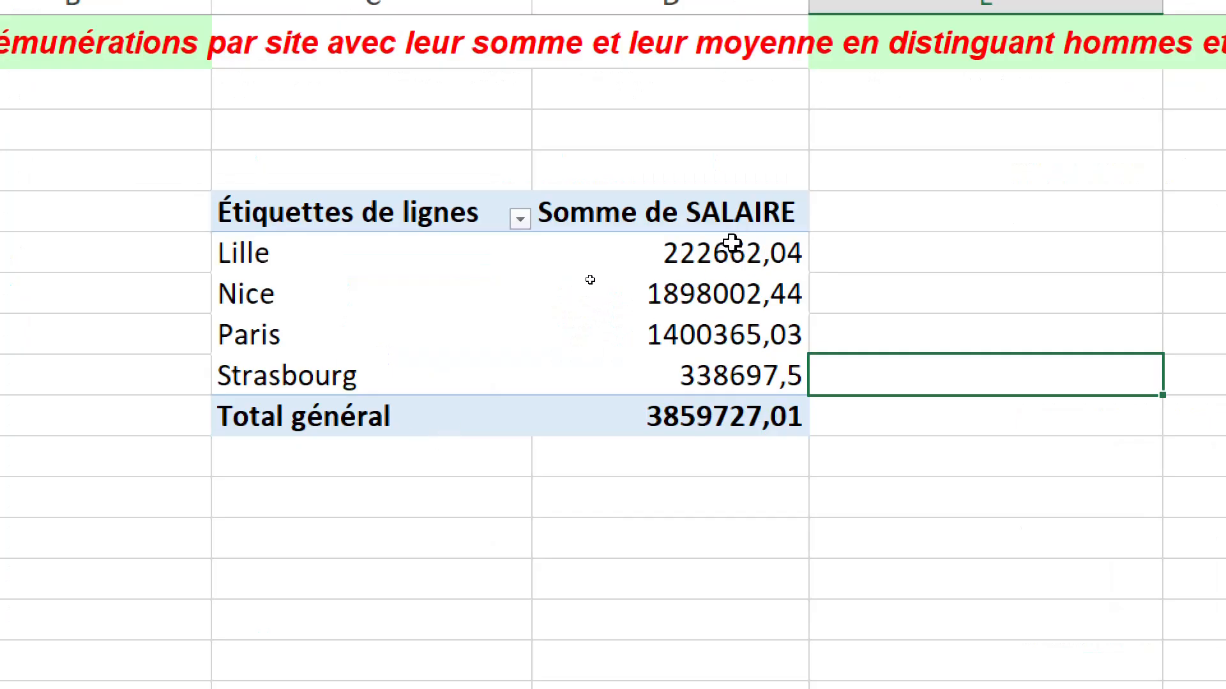
pyautogui.click(716, 255)
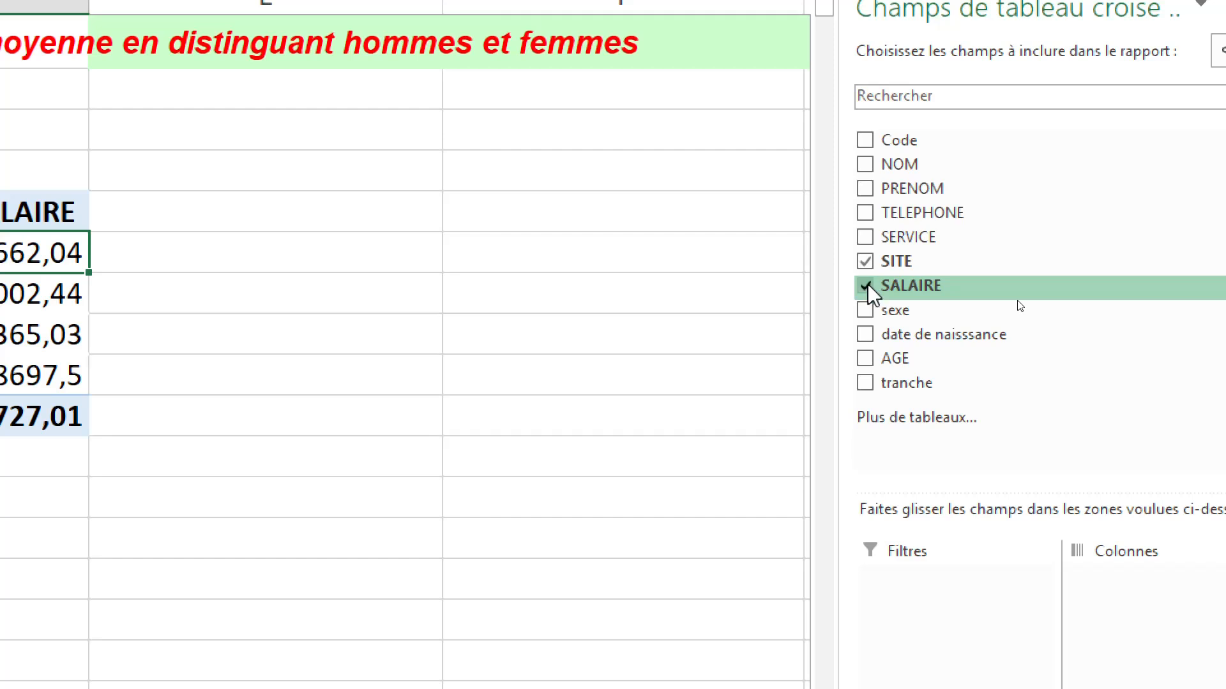
pyautogui.moveTo(867, 285); pyautogui.dragTo(1061, 667)
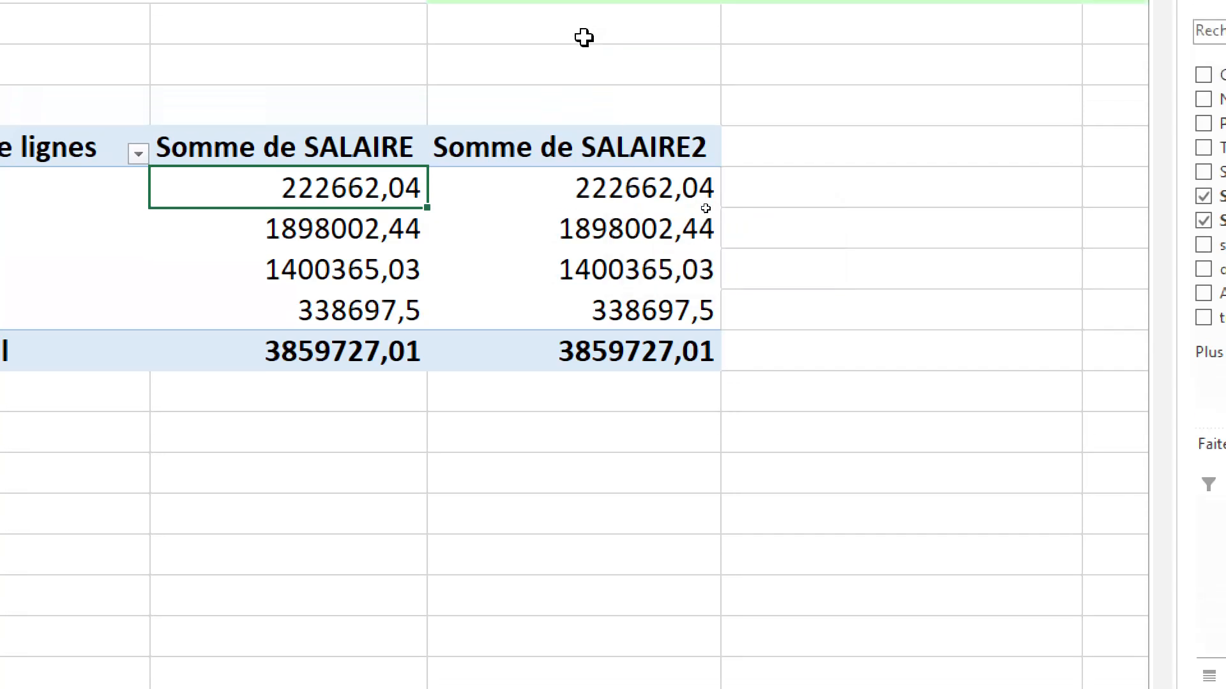
# Step: Summarize the second SALAIRE value column by average (Moyenne)
pyautogui.click(610, 98)
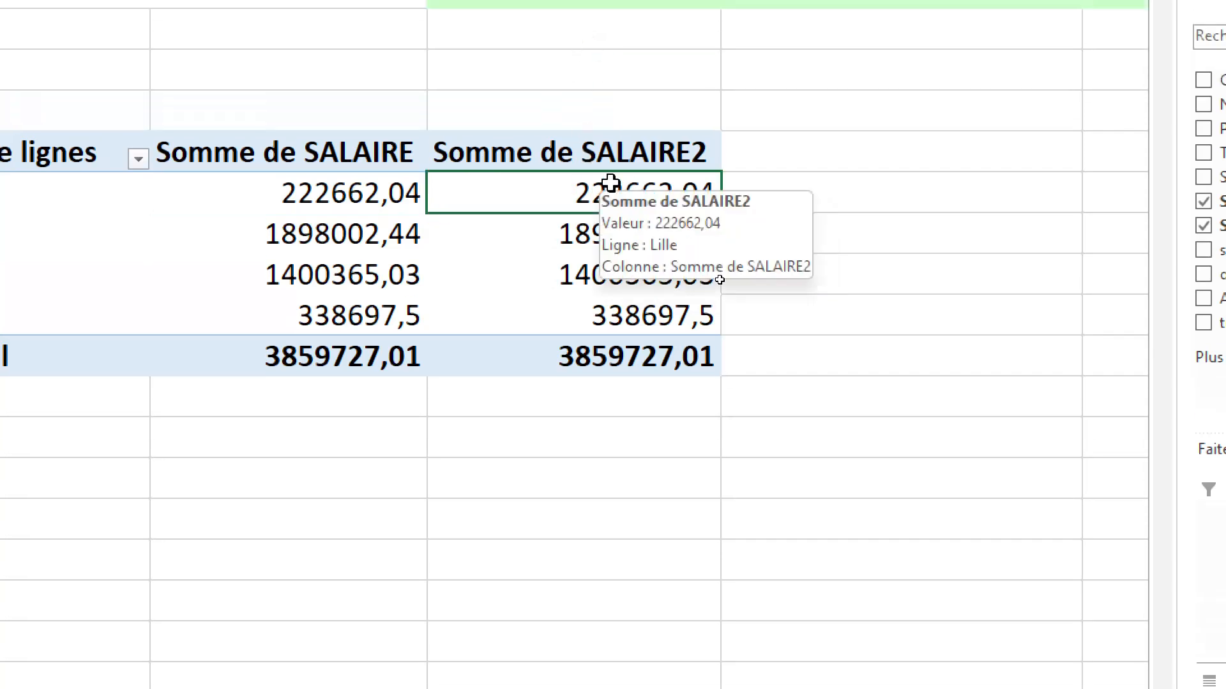
pyautogui.rightClick(611, 184)
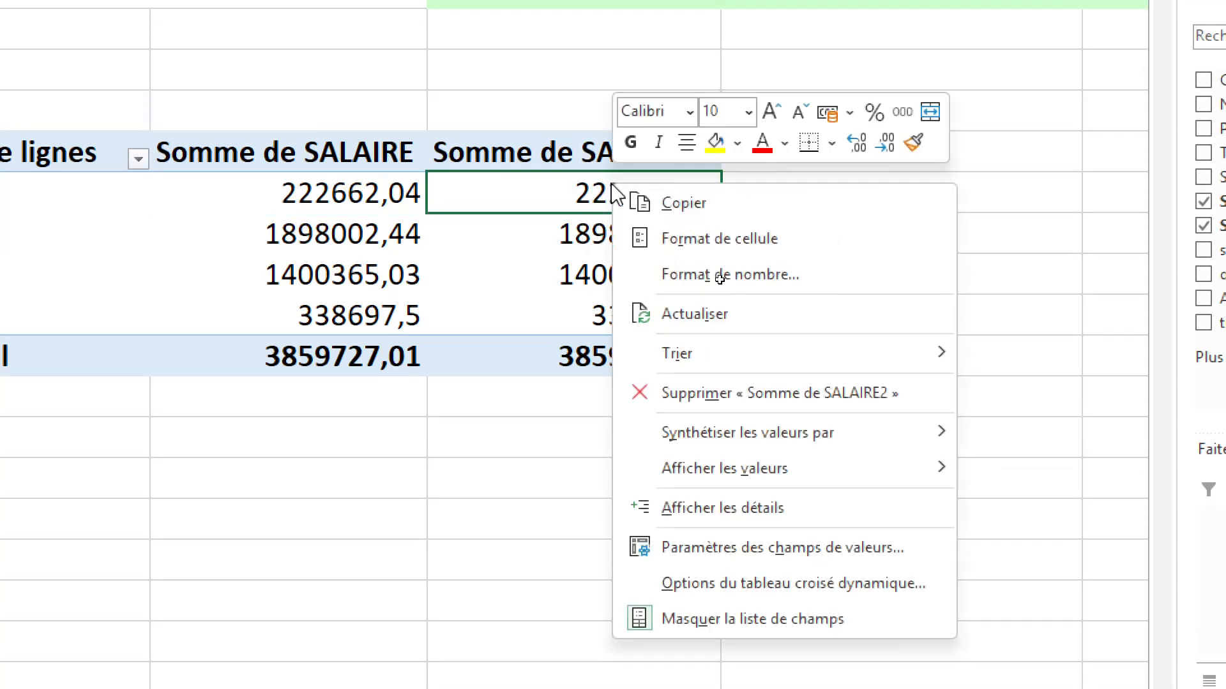
pyautogui.moveTo(791, 444)
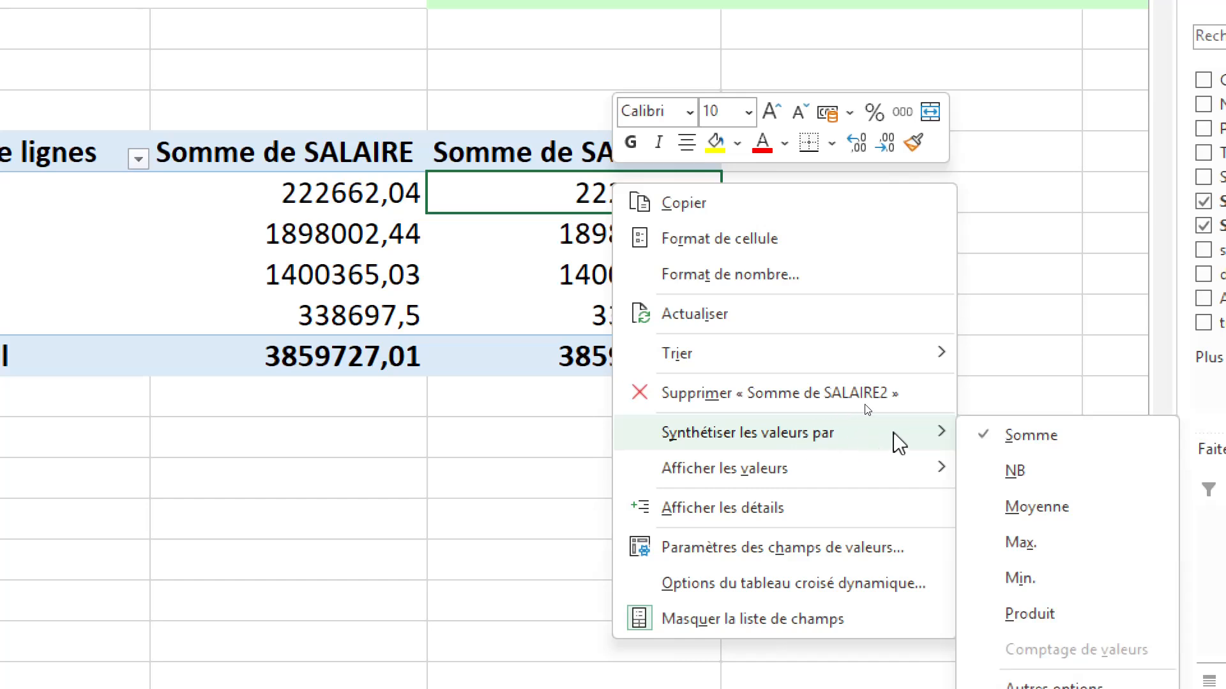
pyautogui.click(1038, 507)
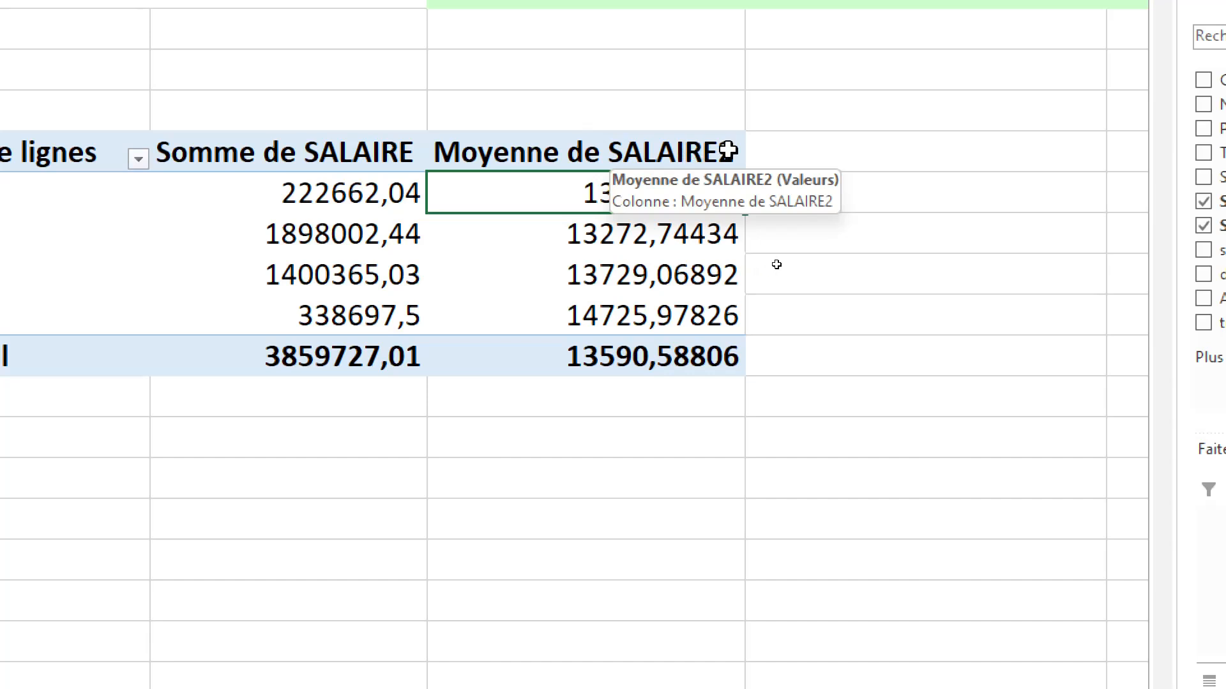
# Step: Rename the average salary value field as Moyenne de SALAIRE
pyautogui.doubleClick(703, 163)
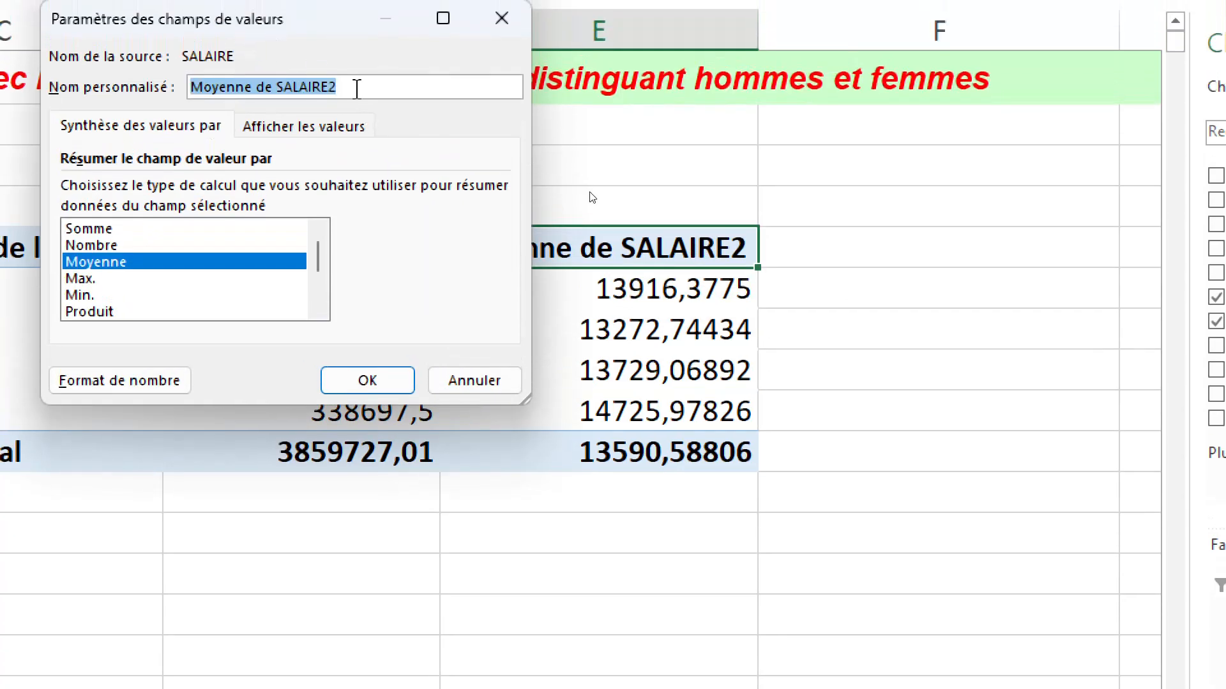
pyautogui.click(356, 85)
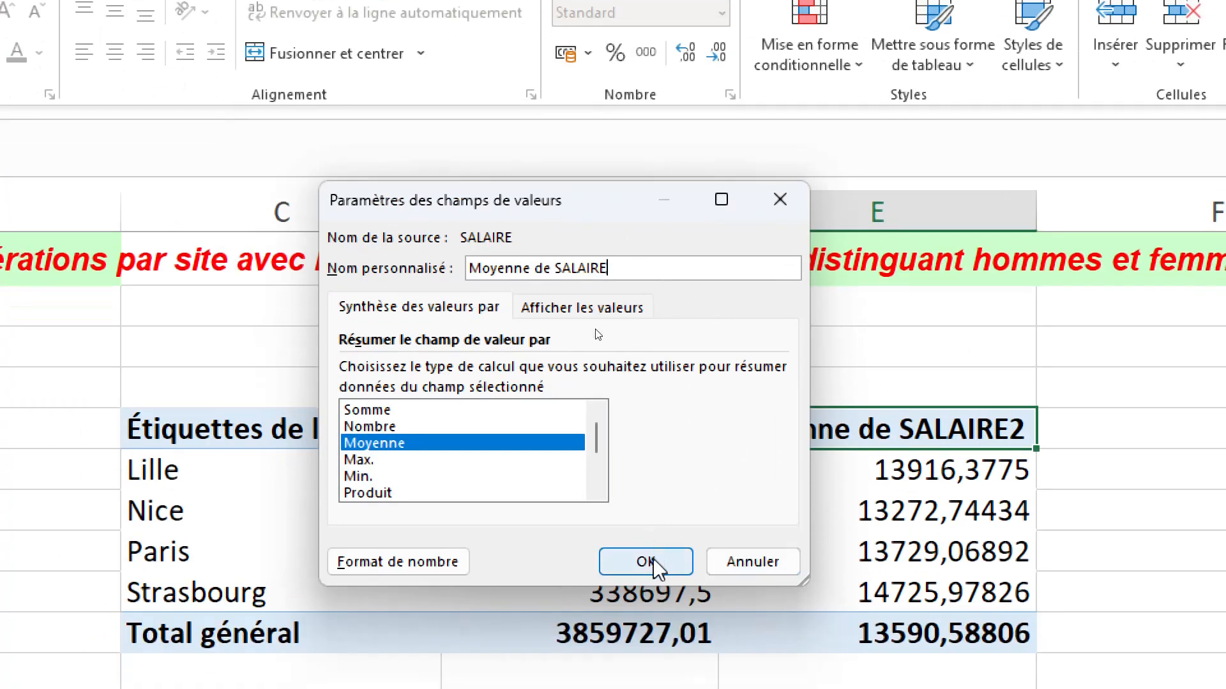
pyautogui.click(645, 636)
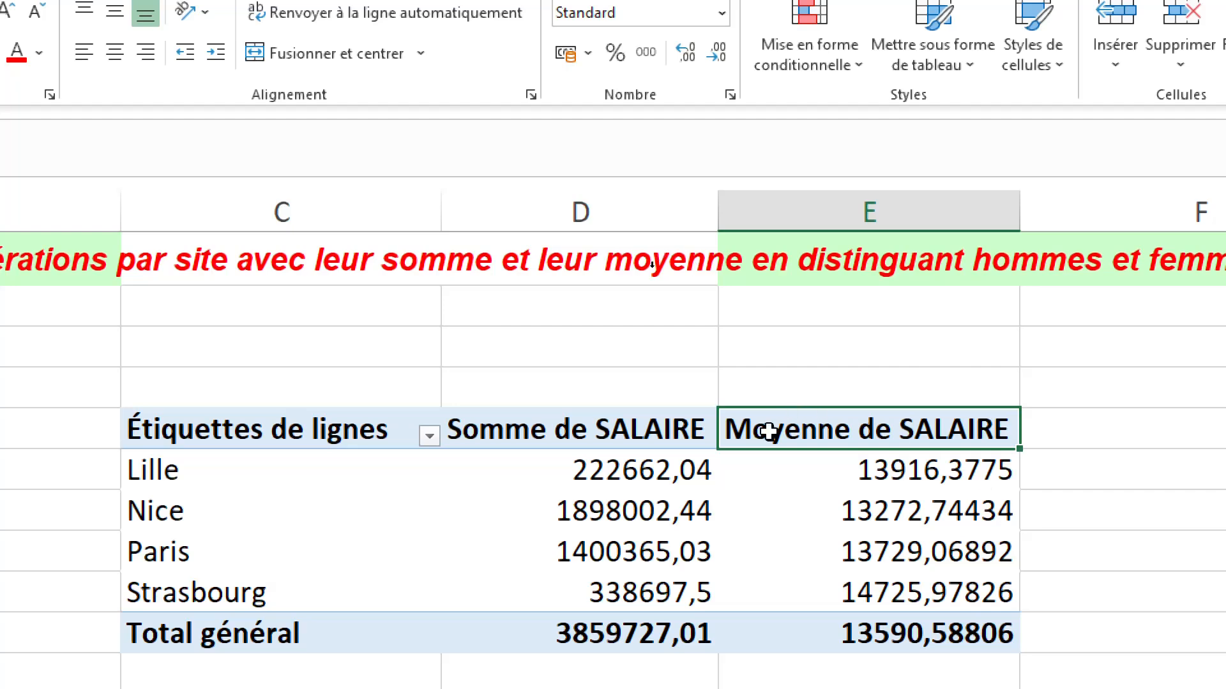
# Step: Add the sexe field to the pivot table's rows beneath SITE
pyautogui.scroll(-1, 749, 548)
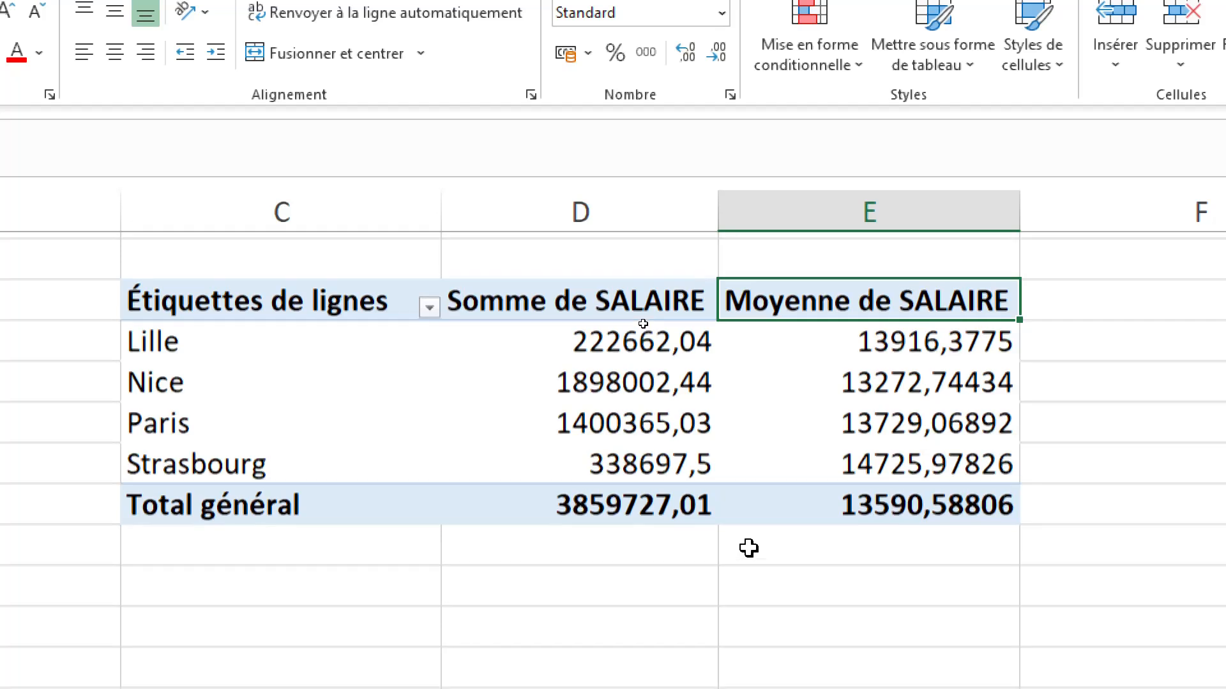
pyautogui.scroll(1, 748, 549)
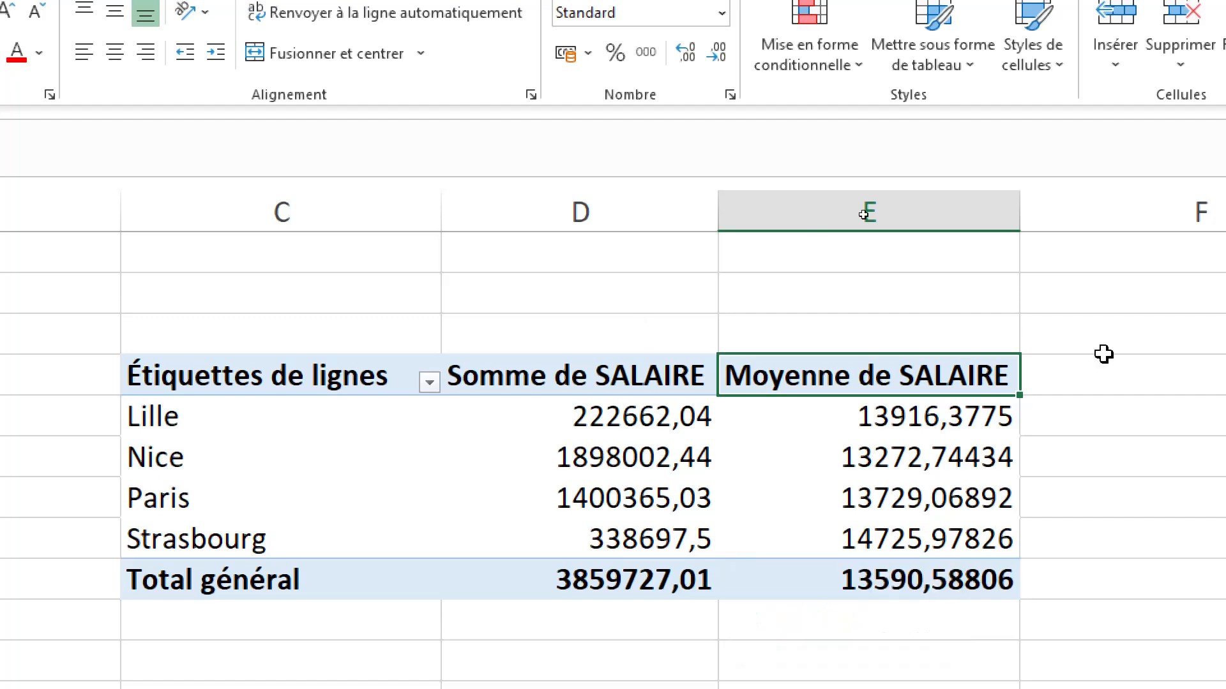
pyautogui.scroll(1, 561, 263)
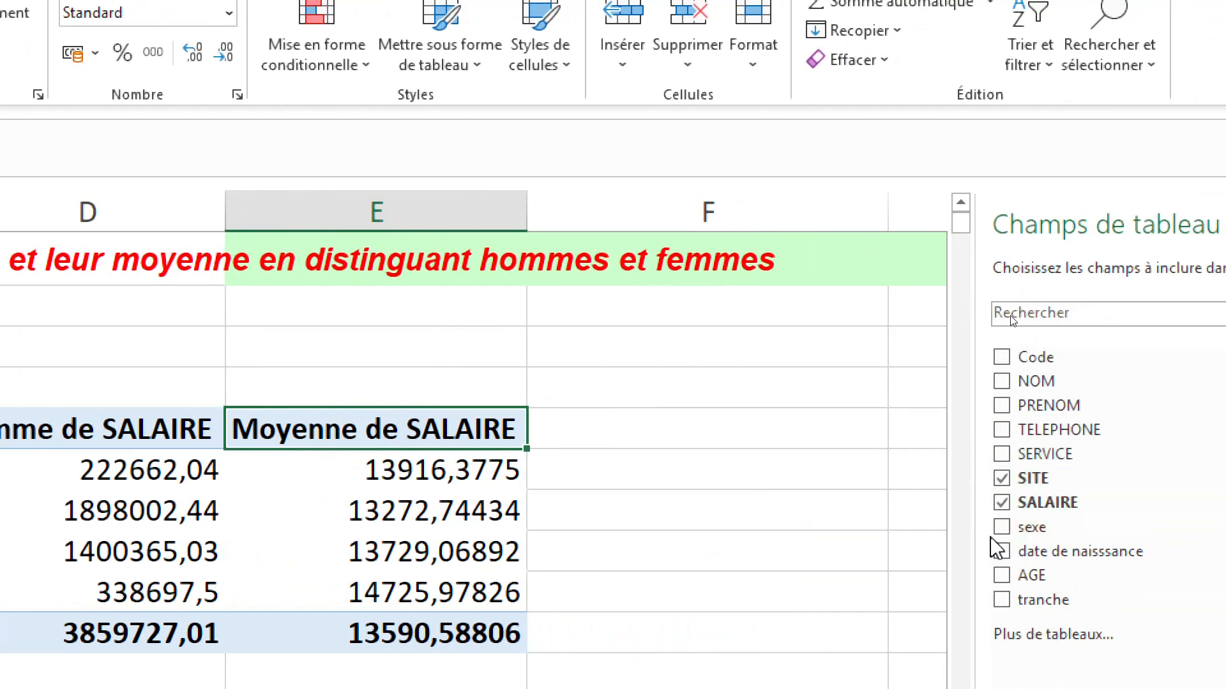
pyautogui.moveTo(999, 527); pyautogui.dragTo(1051, 688)
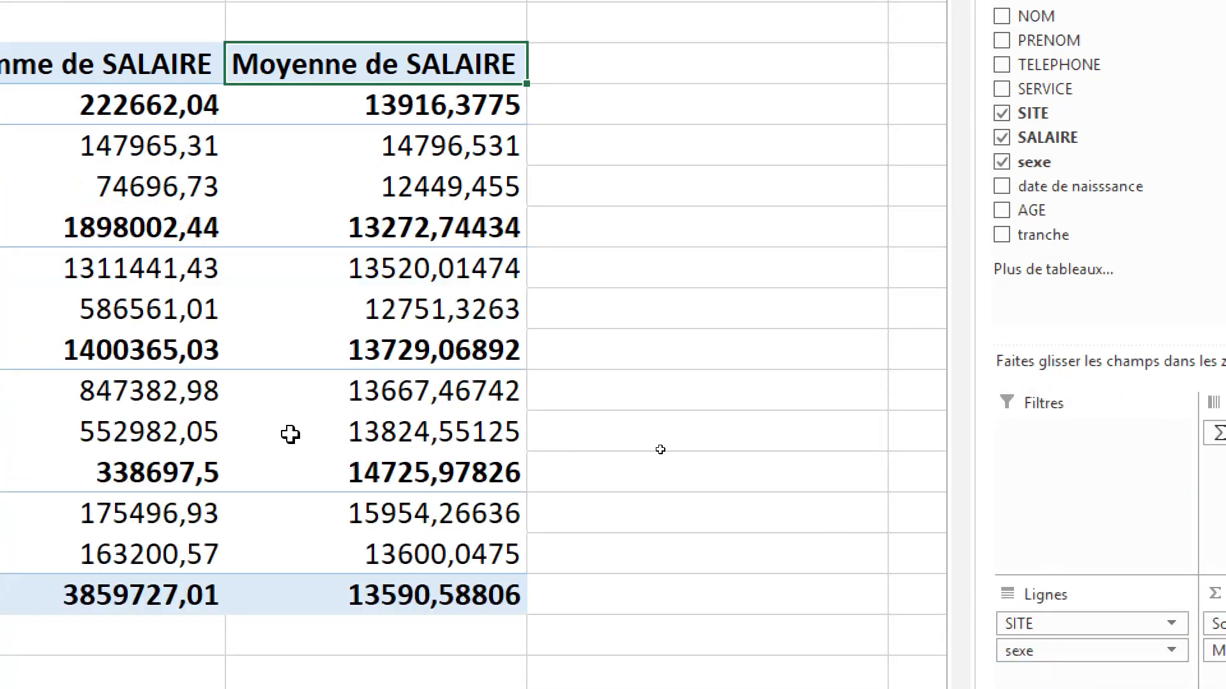
pyautogui.hscroll(-1, 271, 395)
pyautogui.hscroll(1, 268, 396)
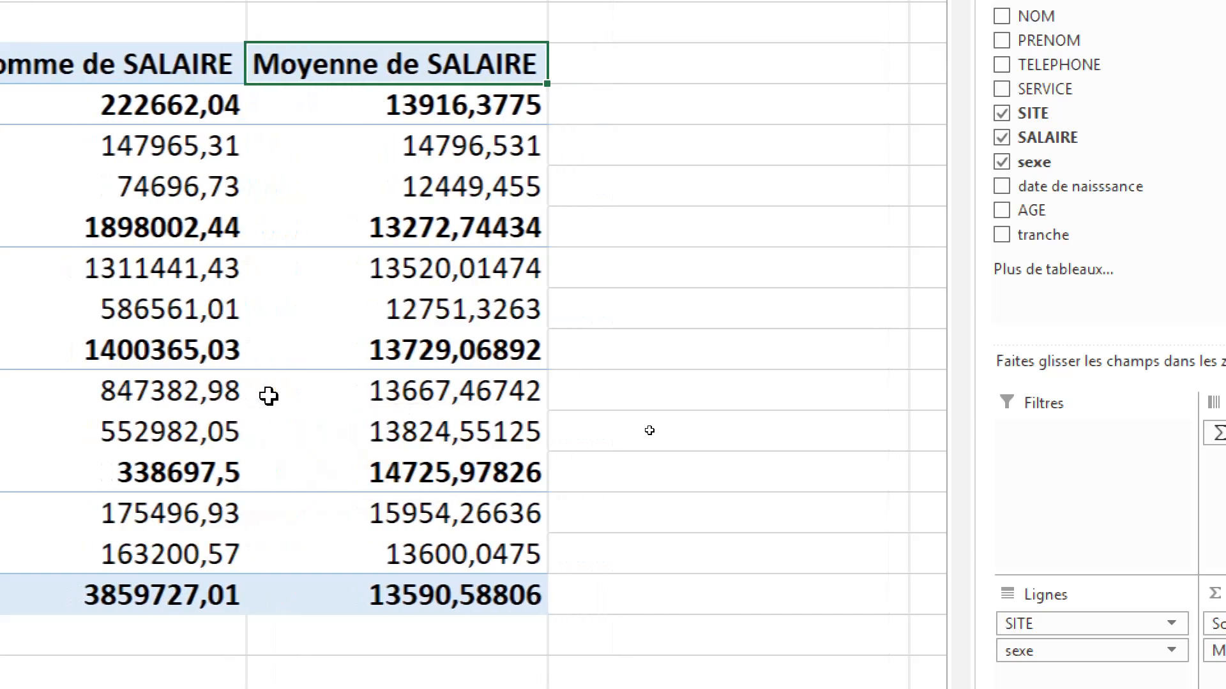
pyautogui.hscroll(-1, 268, 396)
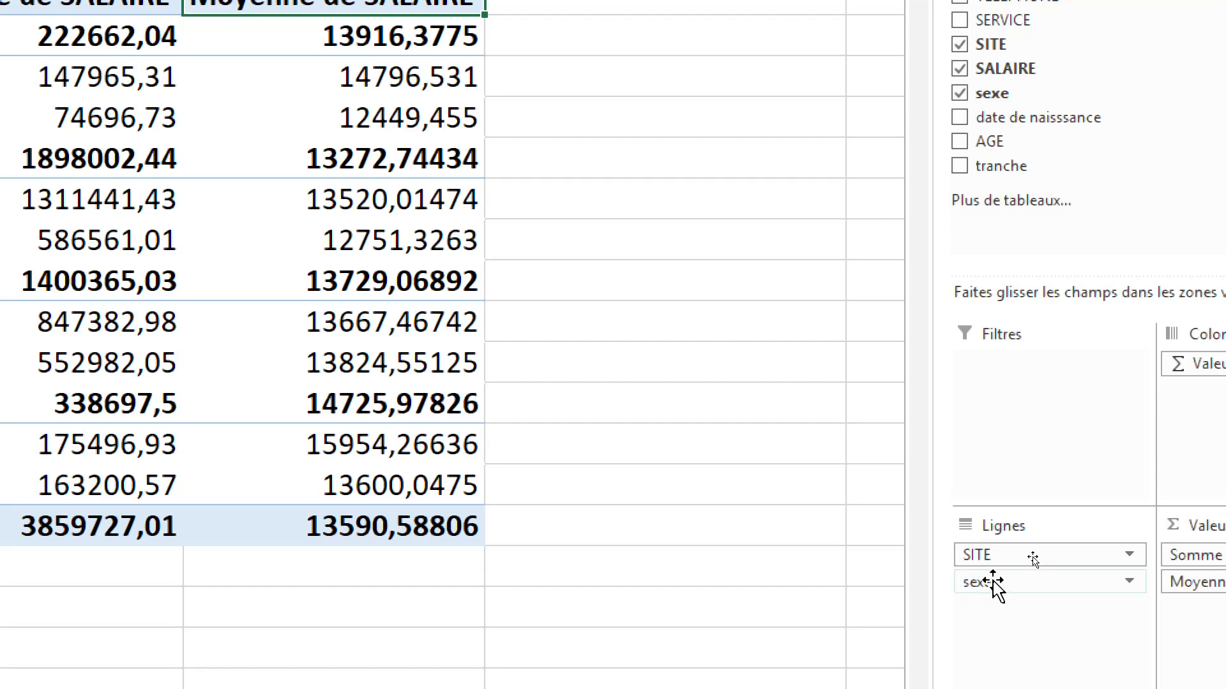
# Step: Try the sexe field in the pivot table's columns beneath Valeurs instead of rows, and examine the resulting layout
pyautogui.moveTo(995, 584); pyautogui.dragTo(637, 589)
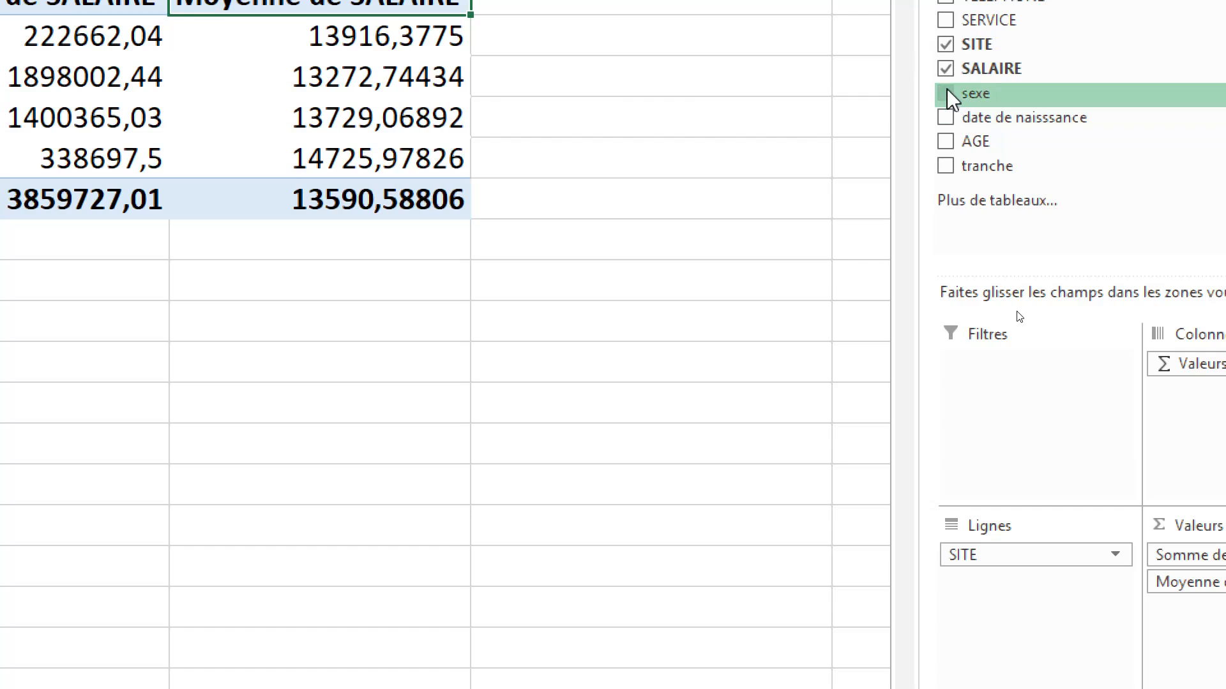
pyautogui.moveTo(951, 95); pyautogui.dragTo(1169, 434)
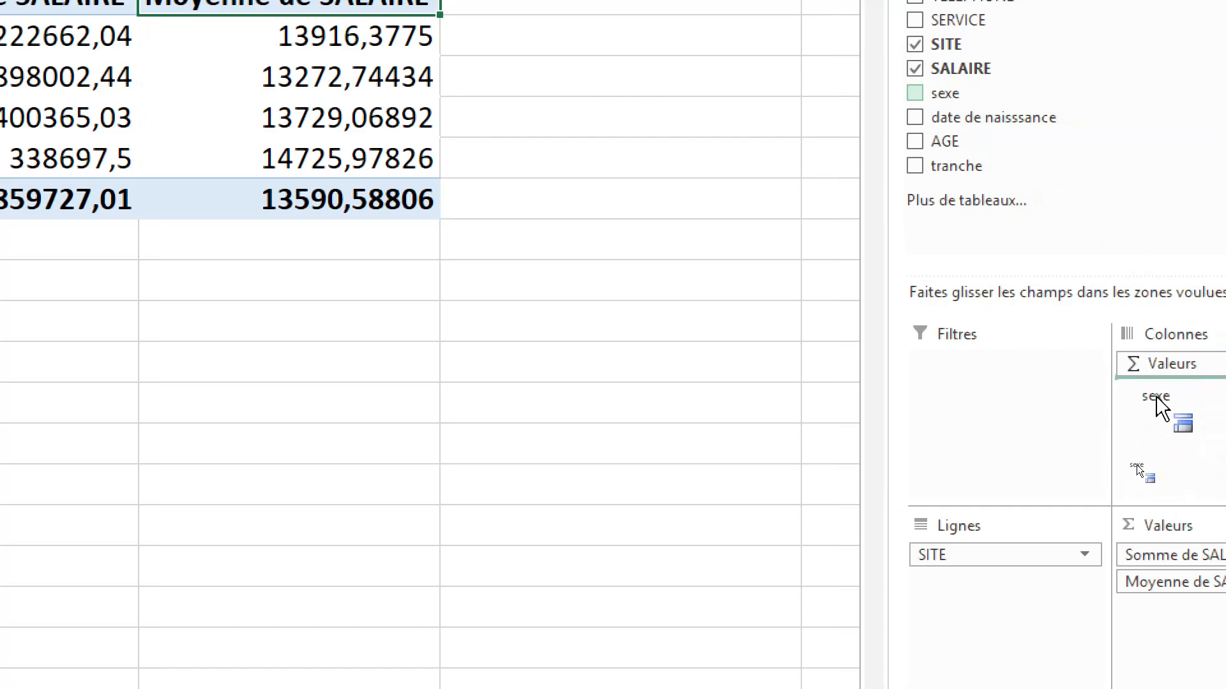
pyautogui.moveTo(1156, 399); pyautogui.dragTo(626, 530)
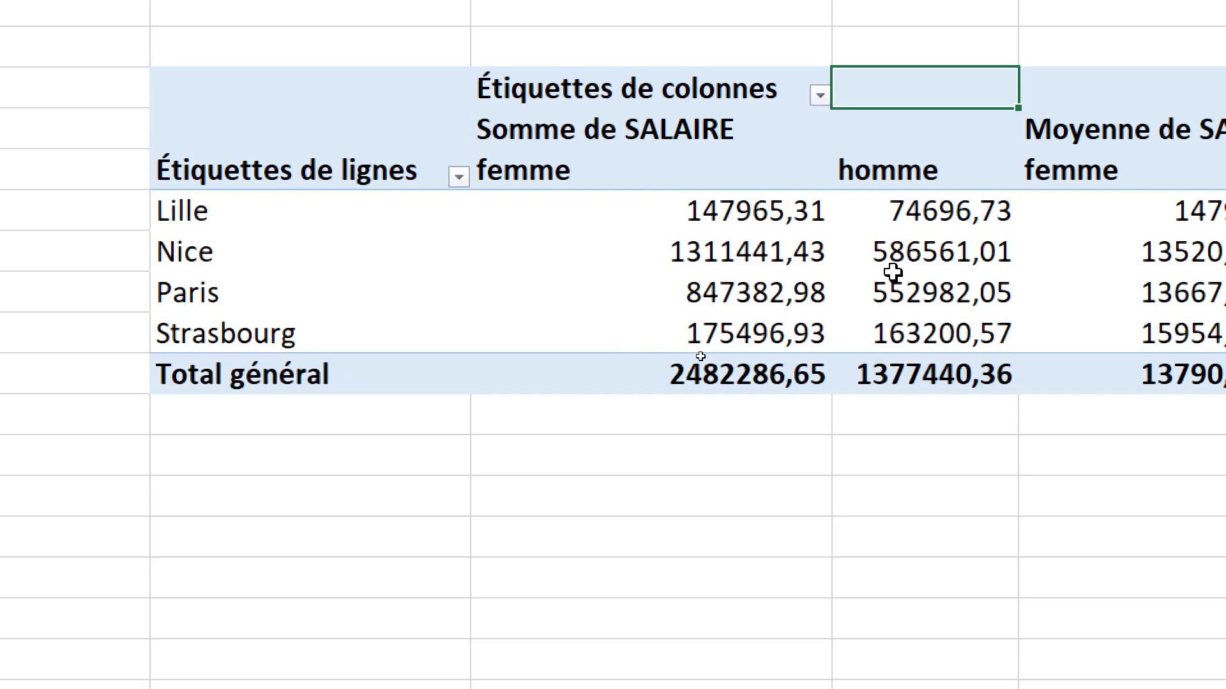
pyautogui.hscroll(1, 893, 273)
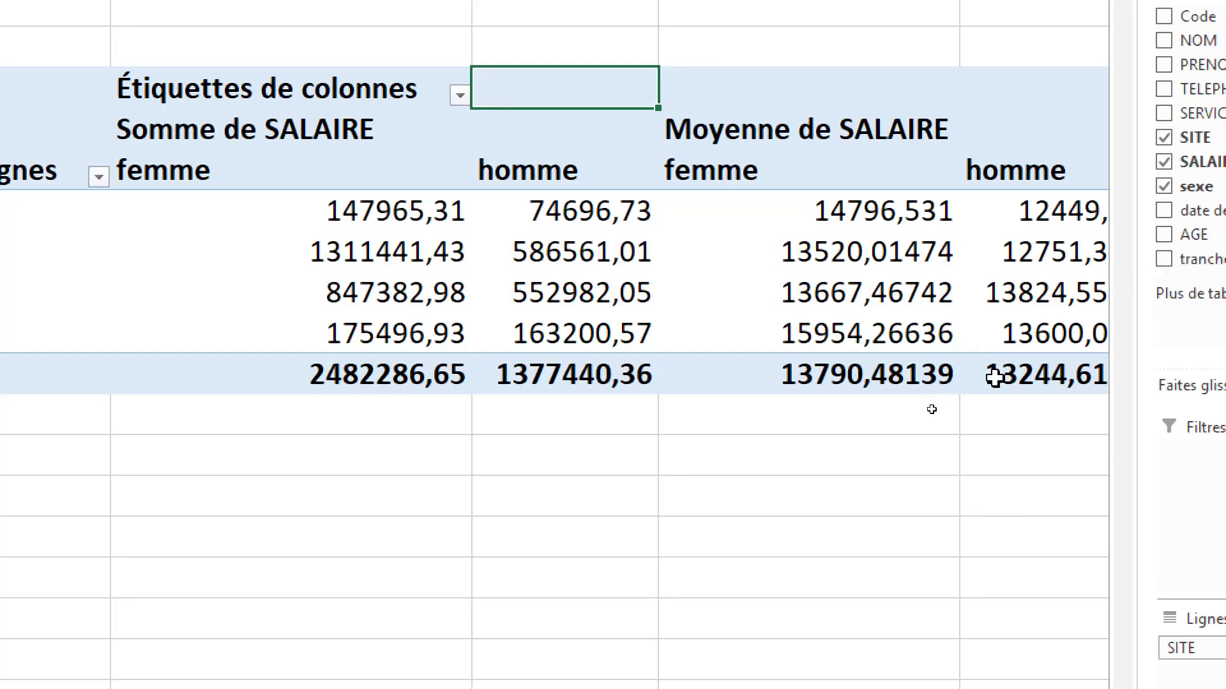
pyautogui.hscroll(4, 995, 378)
pyautogui.hscroll(2, 995, 378)
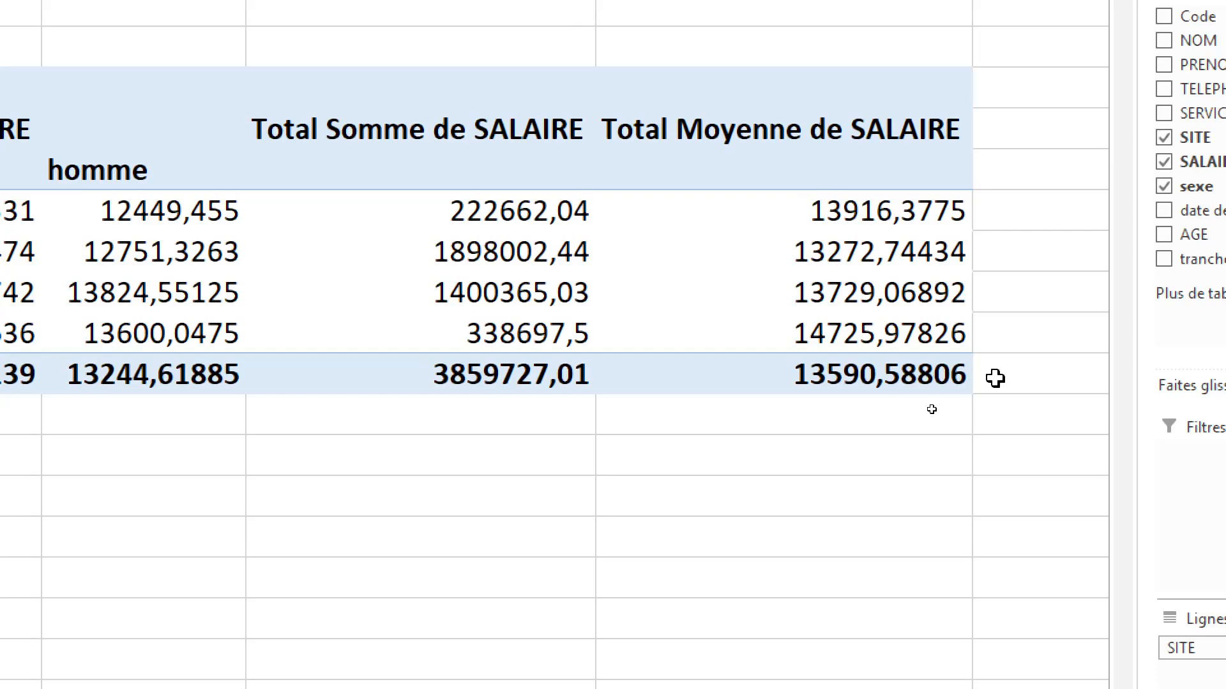
pyautogui.hscroll(-1, 994, 378)
pyautogui.scroll(-1, 995, 378)
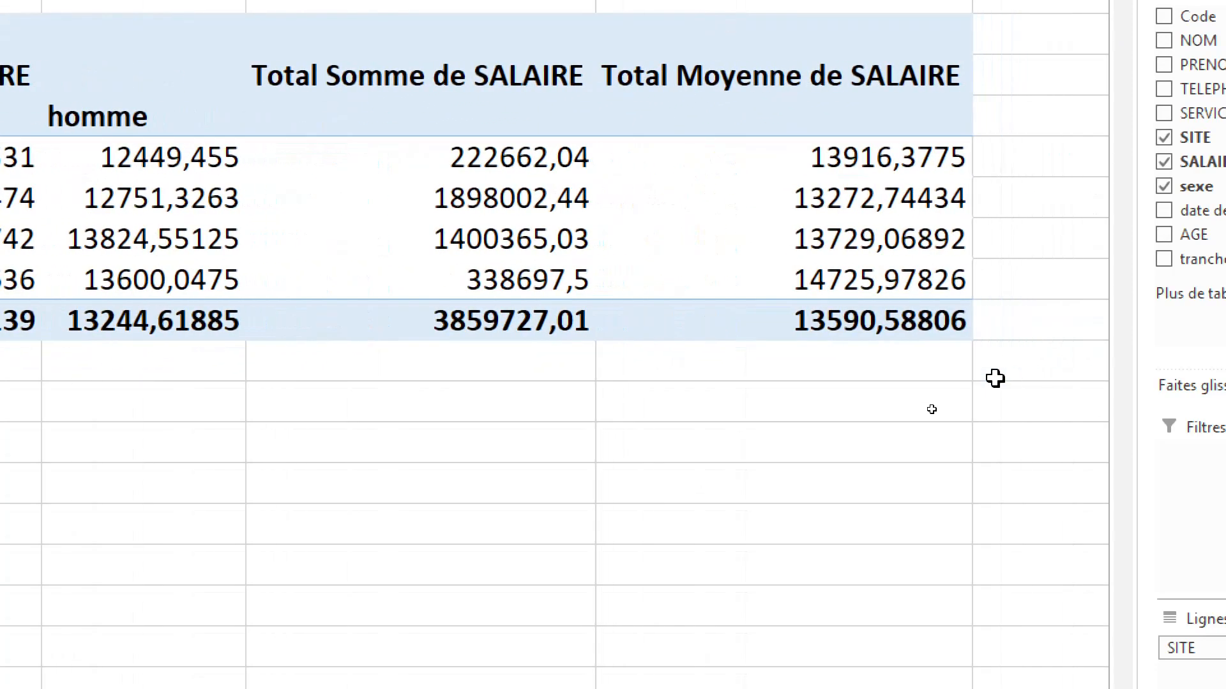
pyautogui.hscroll(-3, 994, 377)
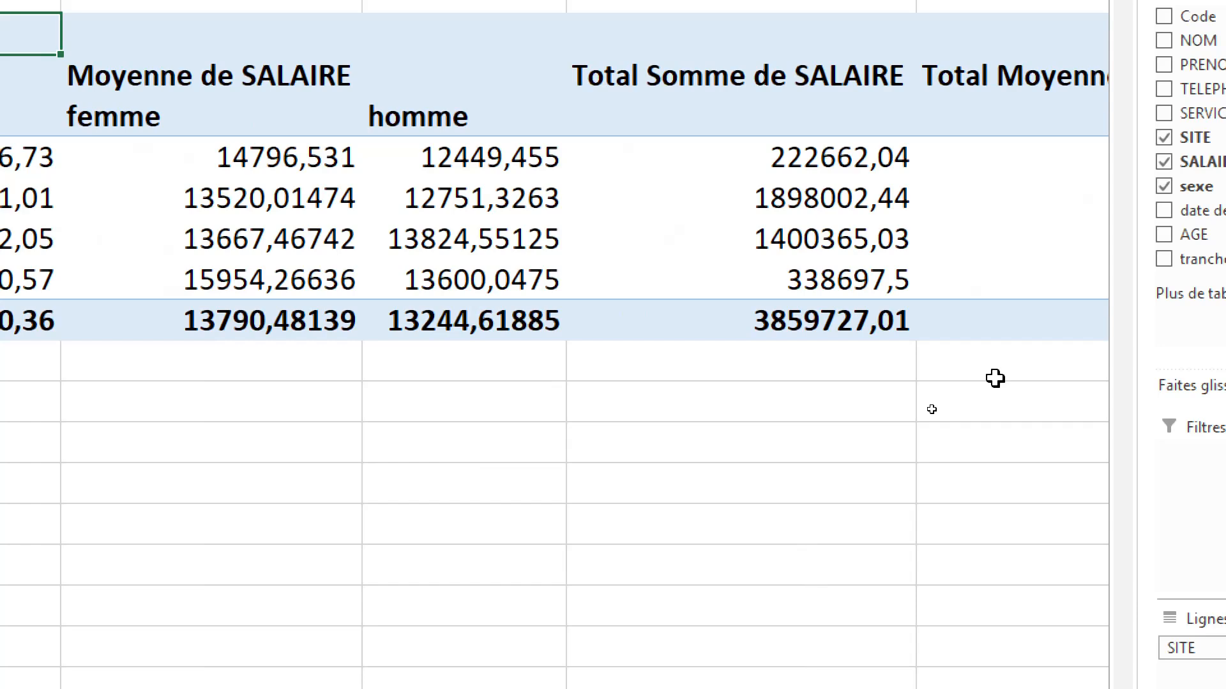
pyautogui.hscroll(6, 994, 378)
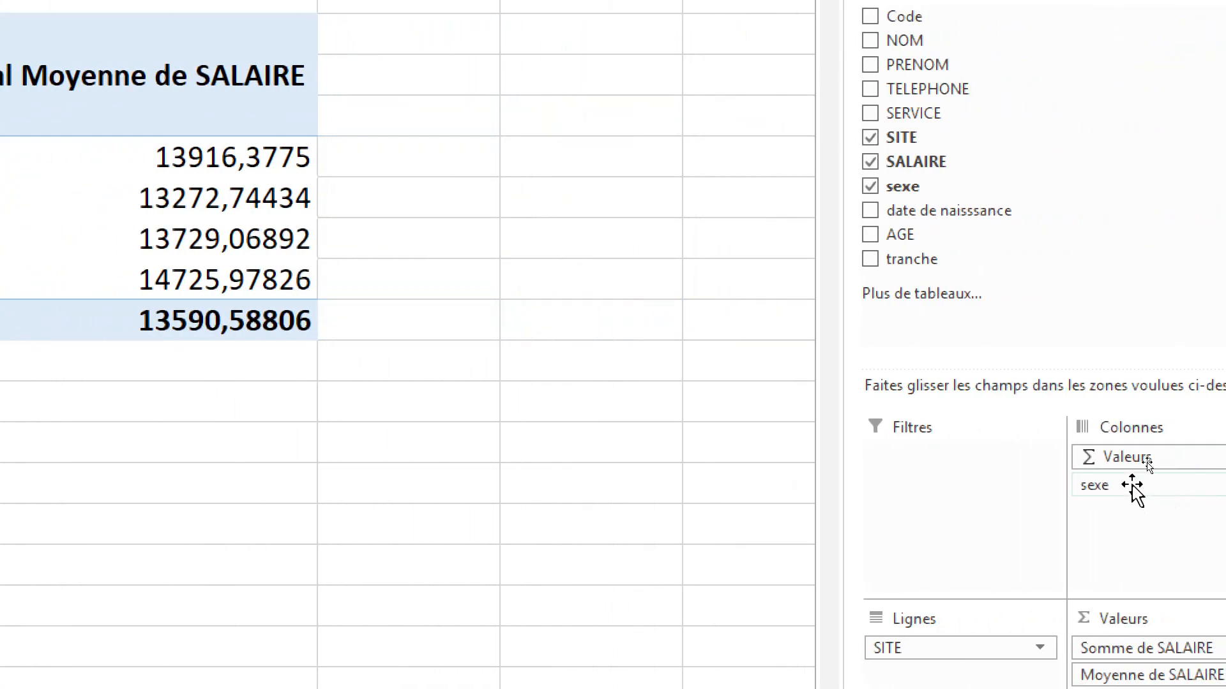
# Step: Move the sexe field from columns back to rows beneath SITE
pyautogui.moveTo(1133, 491); pyautogui.dragTo(900, 631)
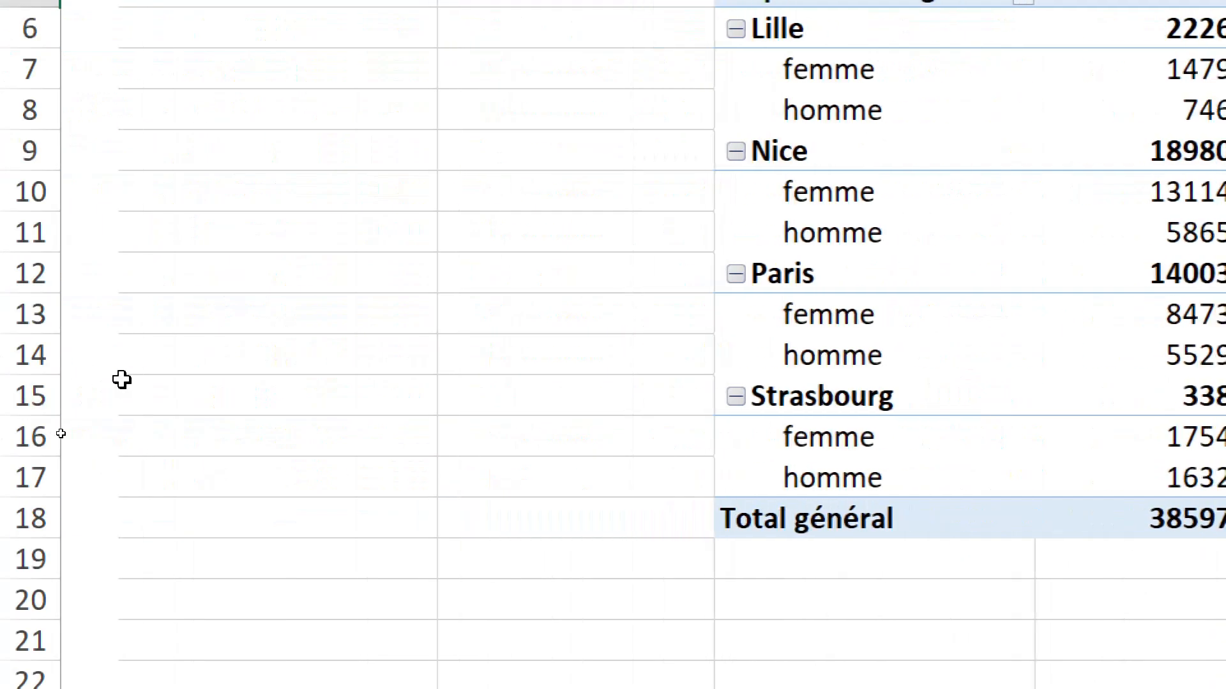
pyautogui.moveTo(121, 380)
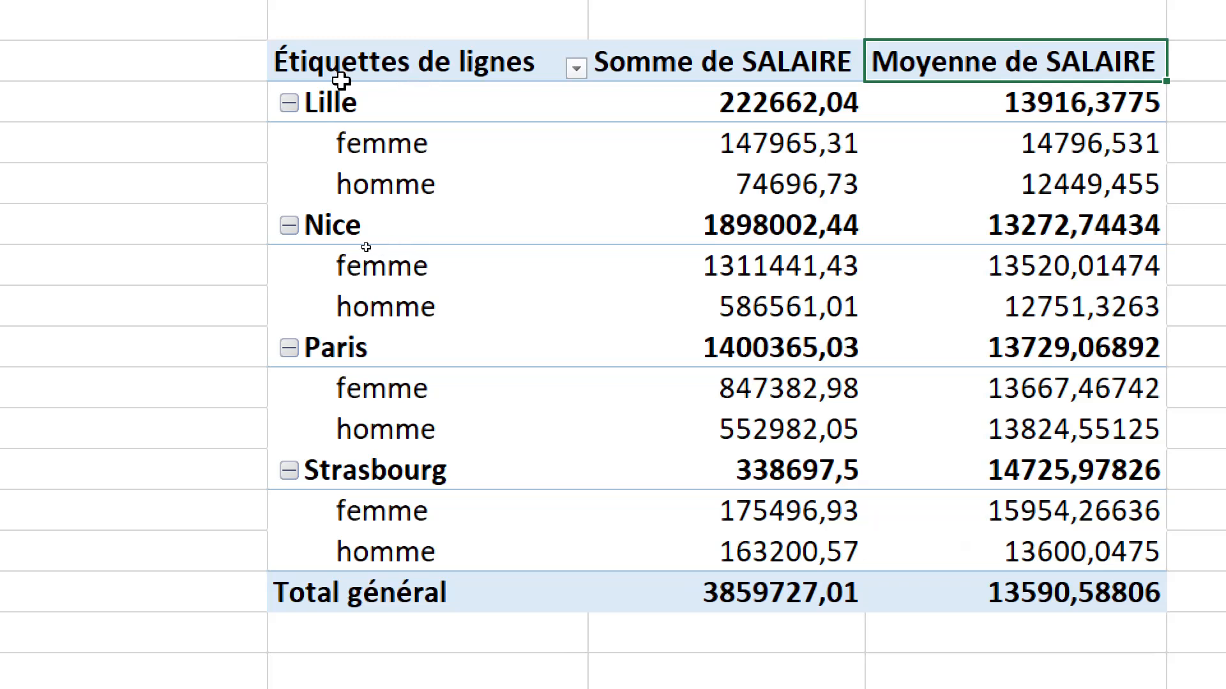
# Step: Rename the row labels header of the exo4 pivot table as Sites/Sexe
pyautogui.click(451, 62)
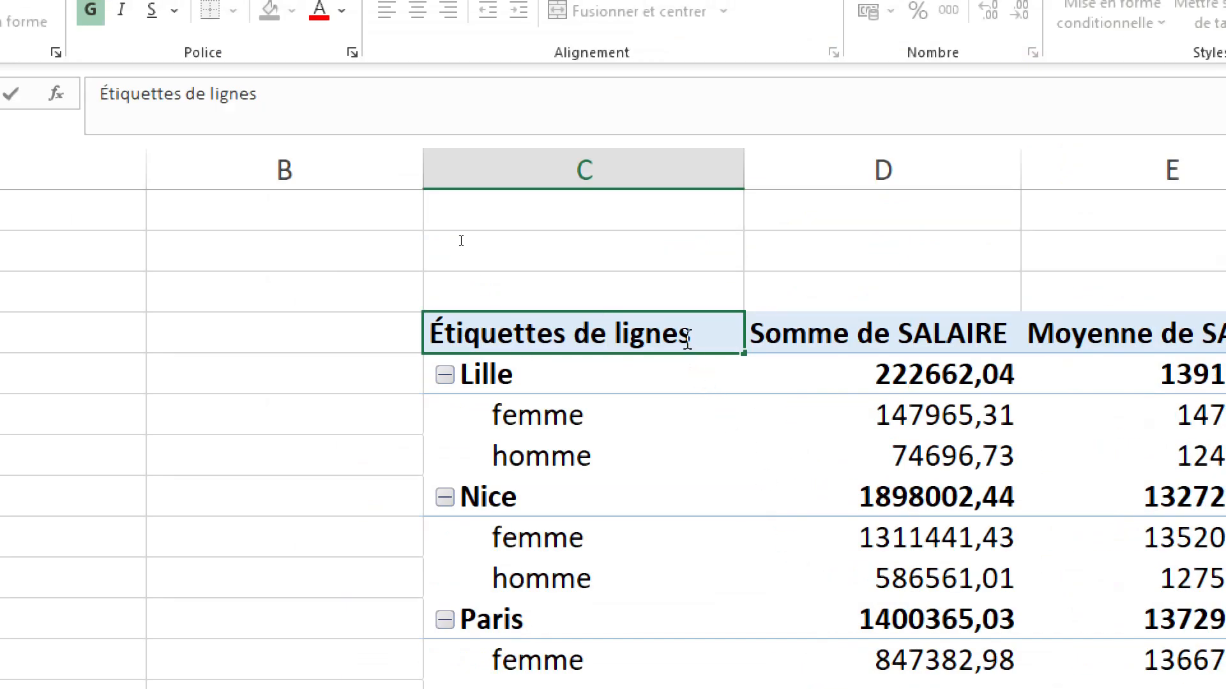
pyautogui.press('BackSpace')
pyautogui.press('BackSpace')
pyautogui.press('BackSpace')
pyautogui.press('BackSpace')
pyautogui.press('BackSpace')
pyautogui.press('BackSpace')
pyautogui.press('BackSpace')
pyautogui.press('BackSpace')
pyautogui.press('BackSpace')
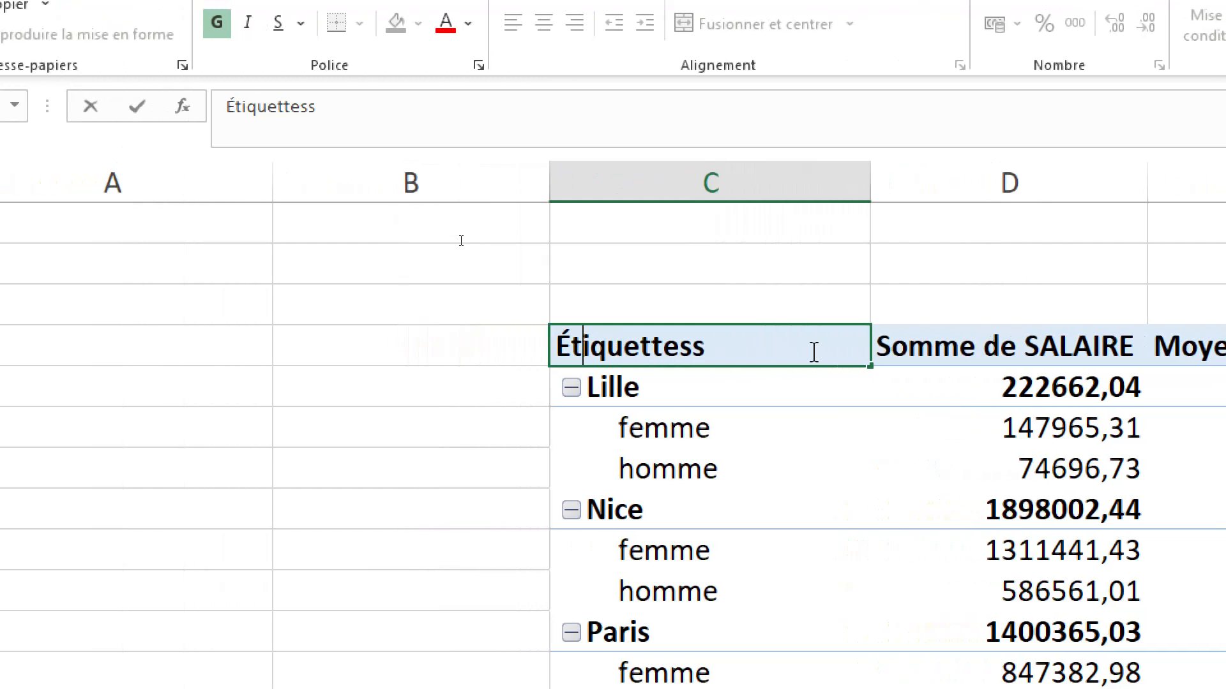
pyautogui.press('BackSpace')
pyautogui.press('BackSpace')
pyautogui.press('BackSpace')
pyautogui.press('BackSpace')
pyautogui.press('BackSpace')
pyautogui.press('BackSpace')
pyautogui.press('BackSpace')
pyautogui.press('BackSpace')
pyautogui.press('BackSpace')
pyautogui.press('BackSpace')
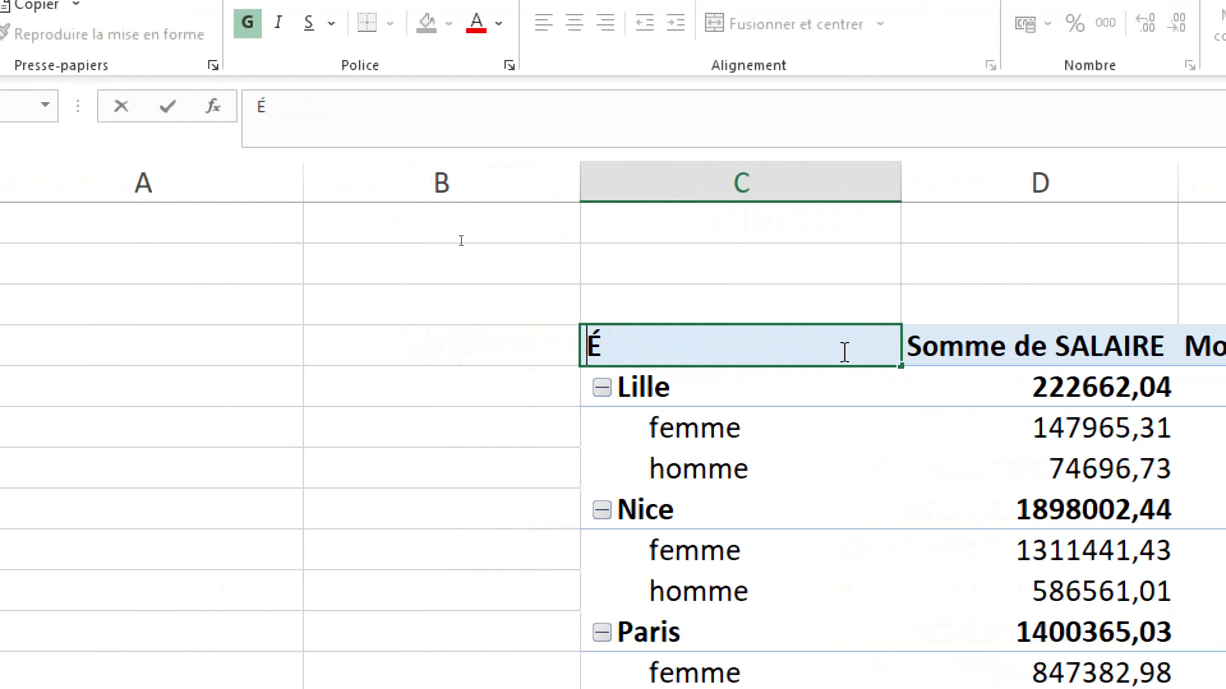
pyautogui.press('BackSpace')
pyautogui.write('S')
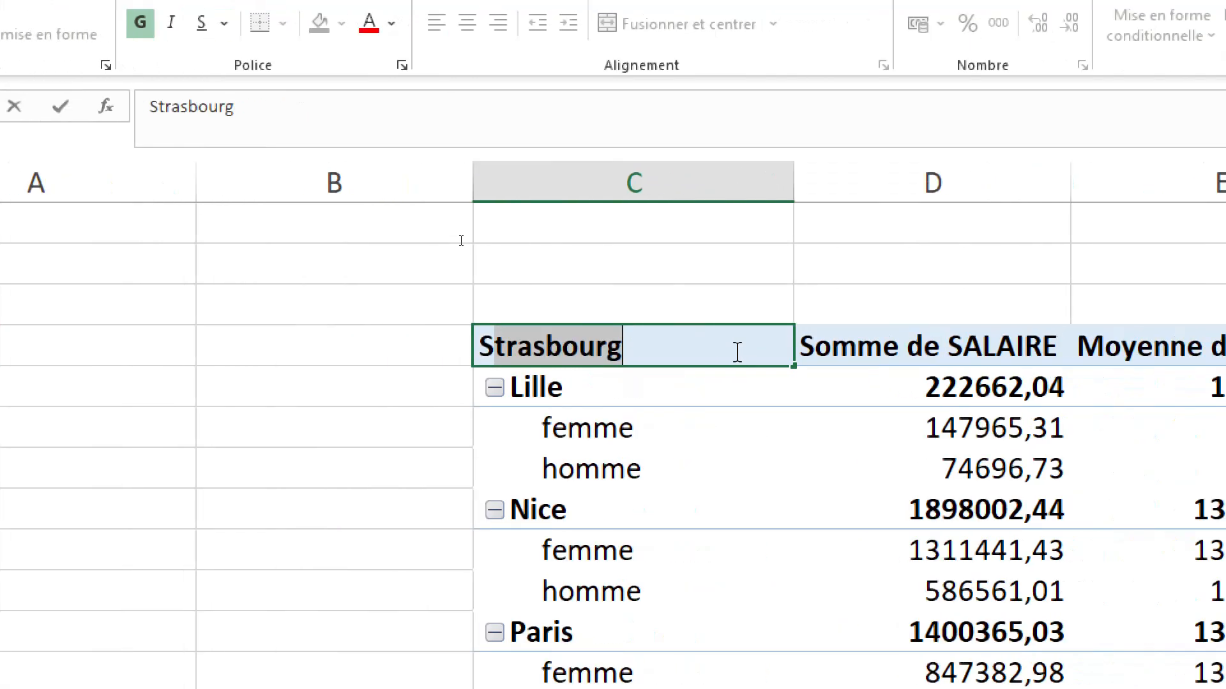
pyautogui.write('ites')
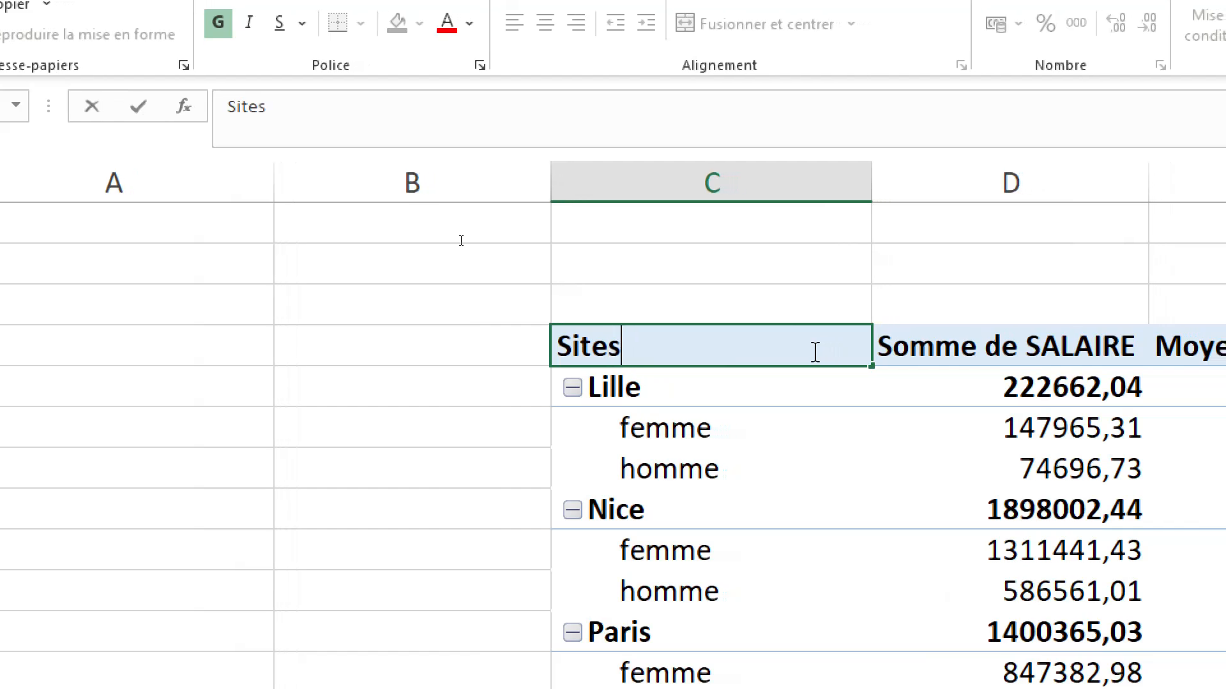
pyautogui.write('/')
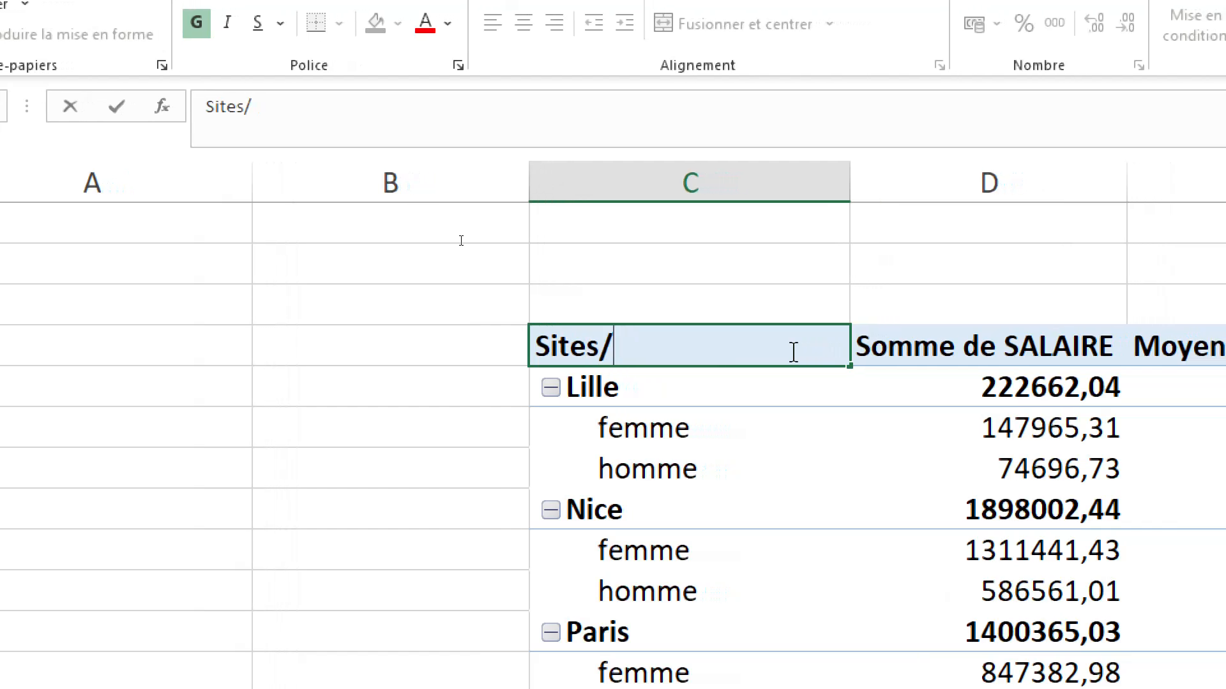
pyautogui.write('Sexe')
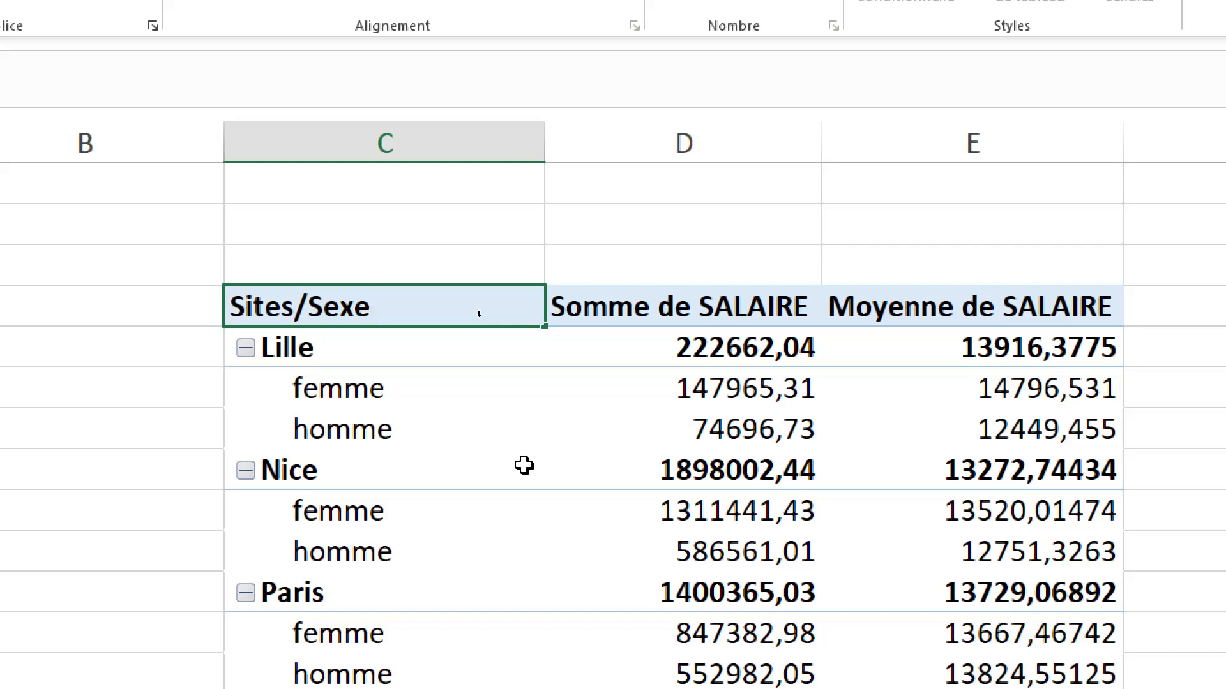
pyautogui.scroll(-2, 524, 465)
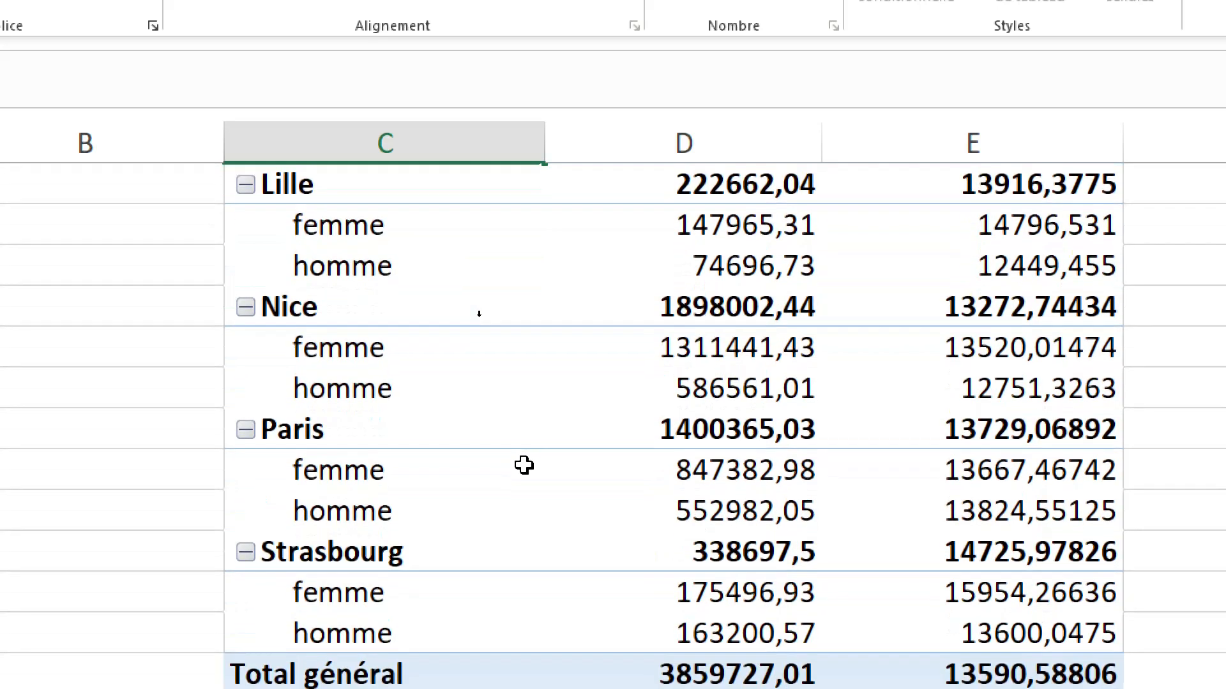
pyautogui.scroll(-1, 524, 466)
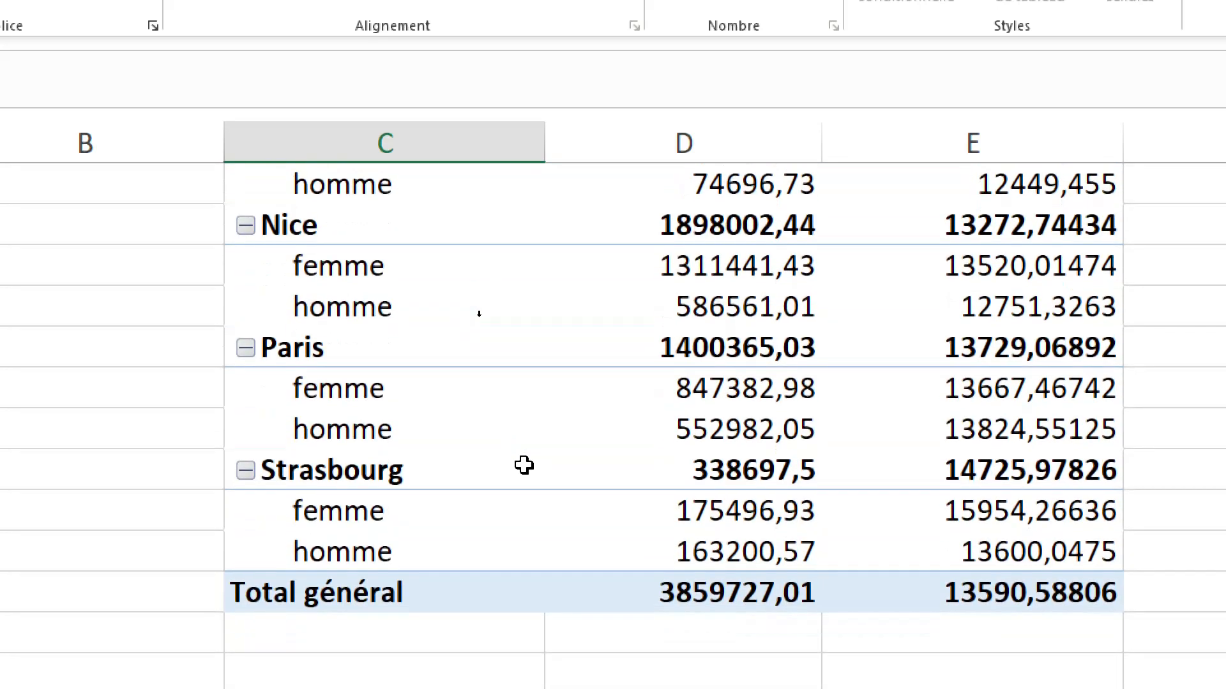
# Step: Insert a pivot table based on the named range TCD at cell B3 of the exo5 sheet
pyautogui.scroll(4, 524, 466)
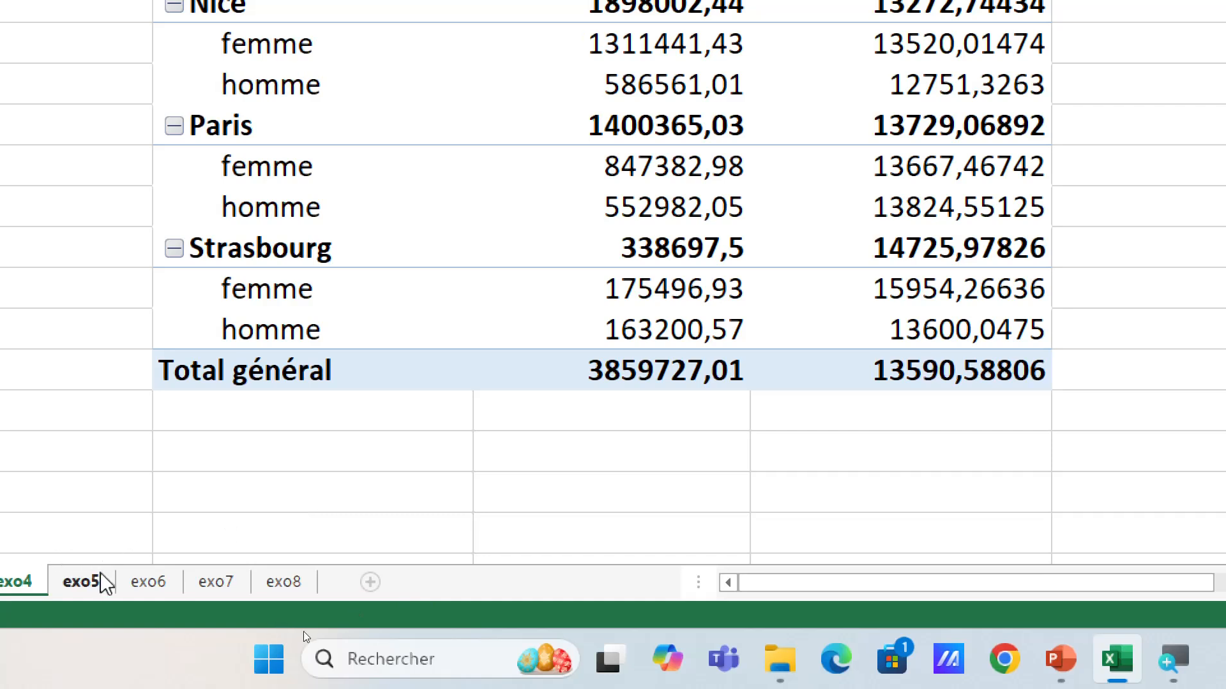
pyautogui.click(102, 581)
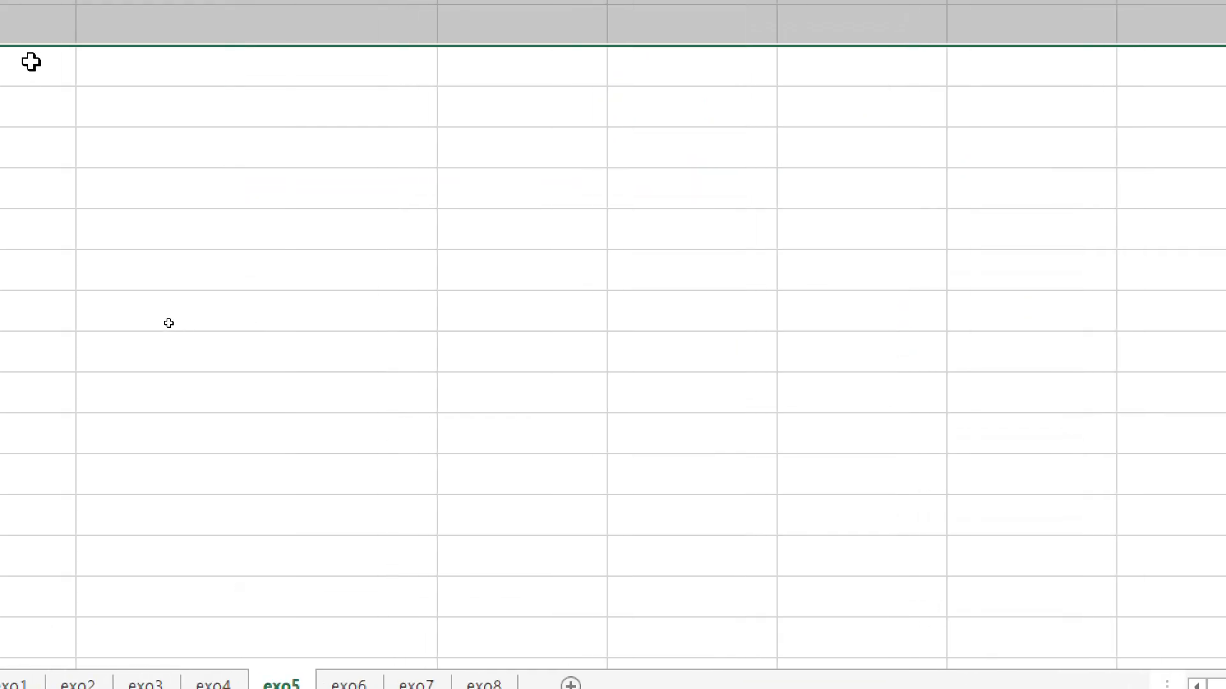
pyautogui.click(124, 113)
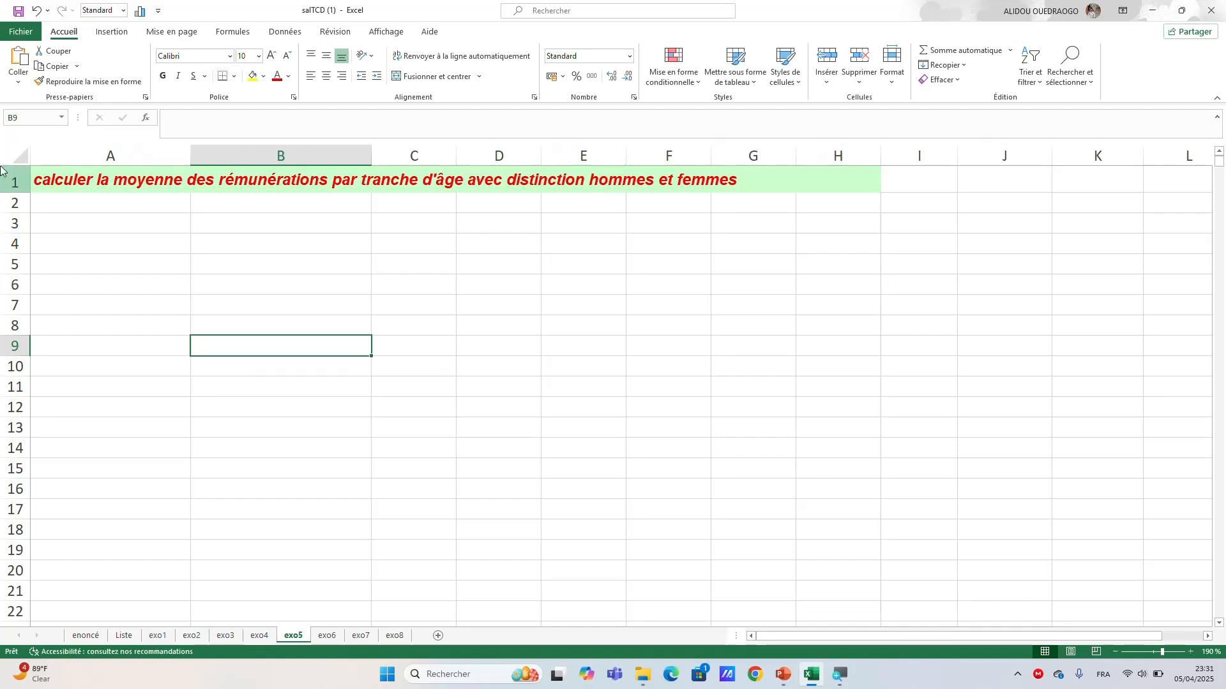
pyautogui.click(236, 228)
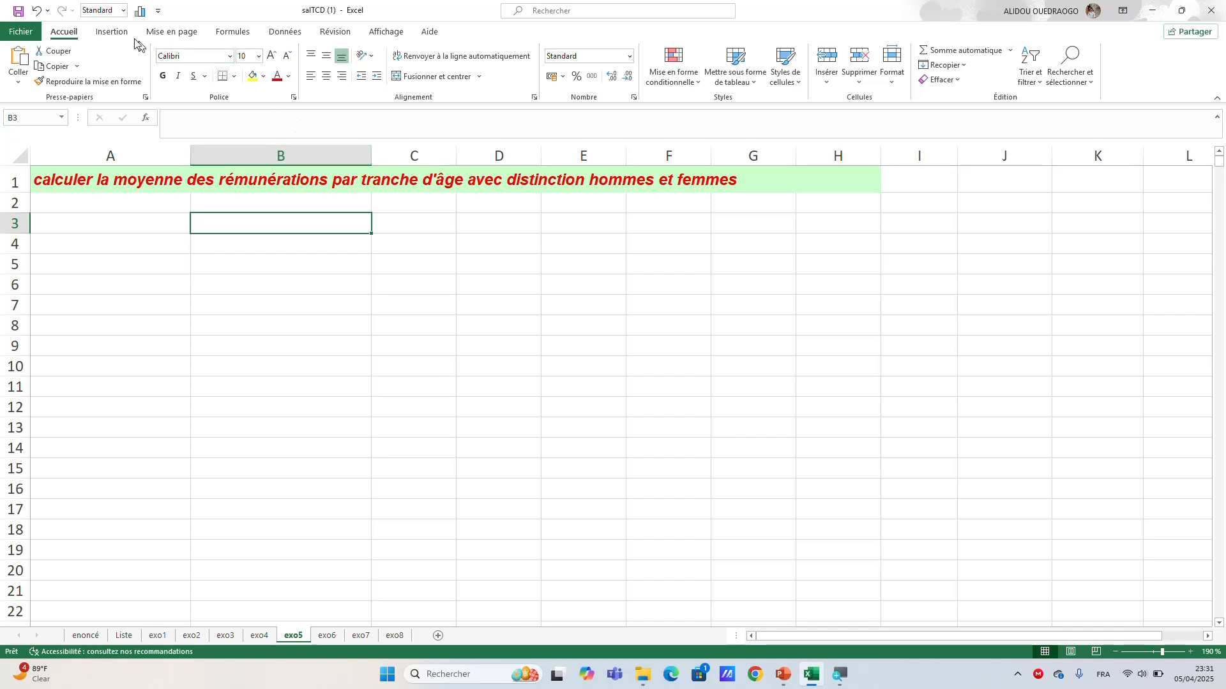
pyautogui.click(115, 32)
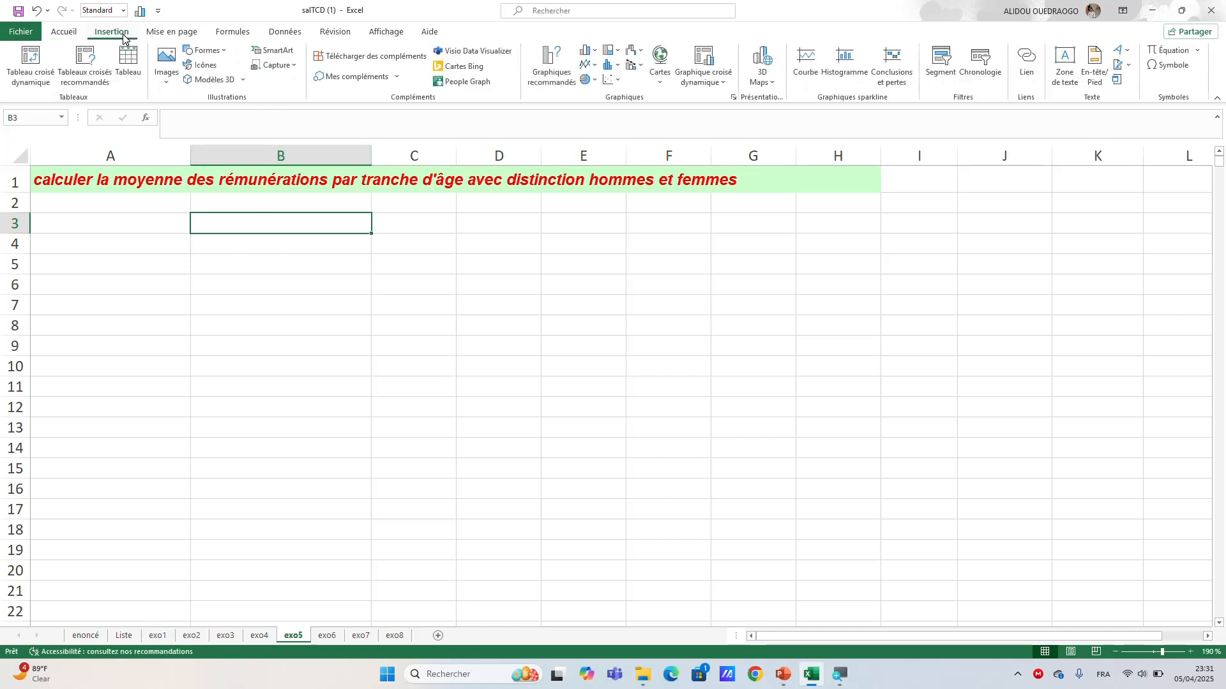
pyautogui.click(44, 62)
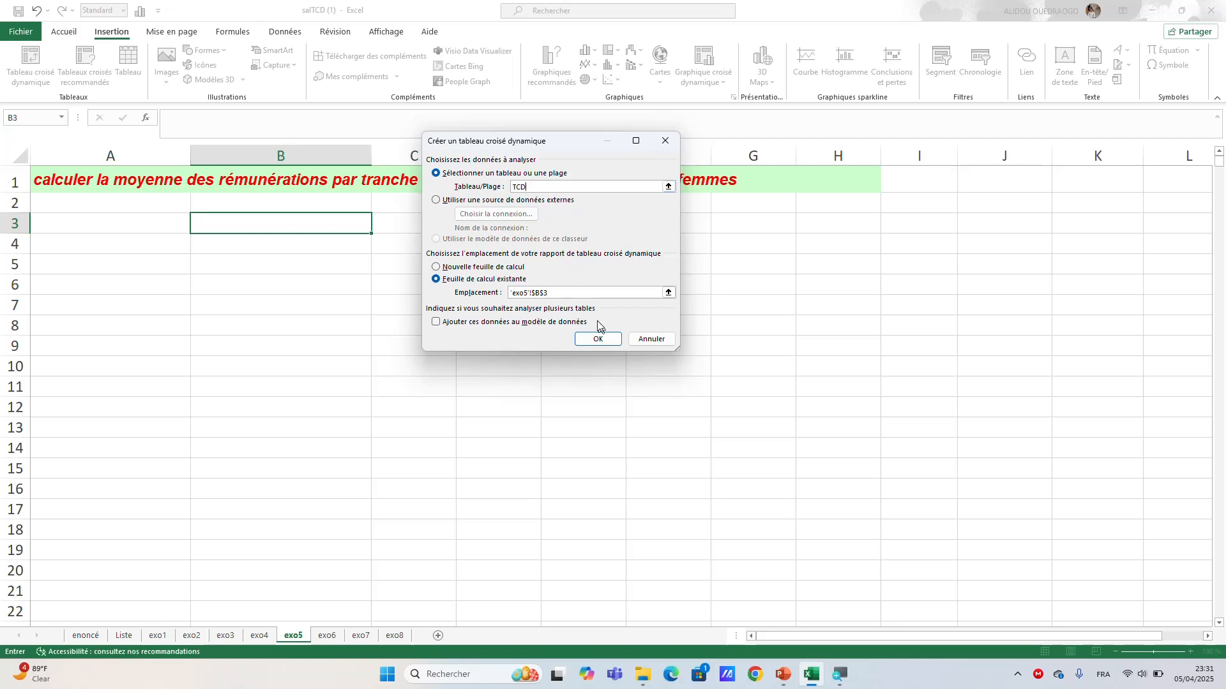
pyautogui.click(599, 341)
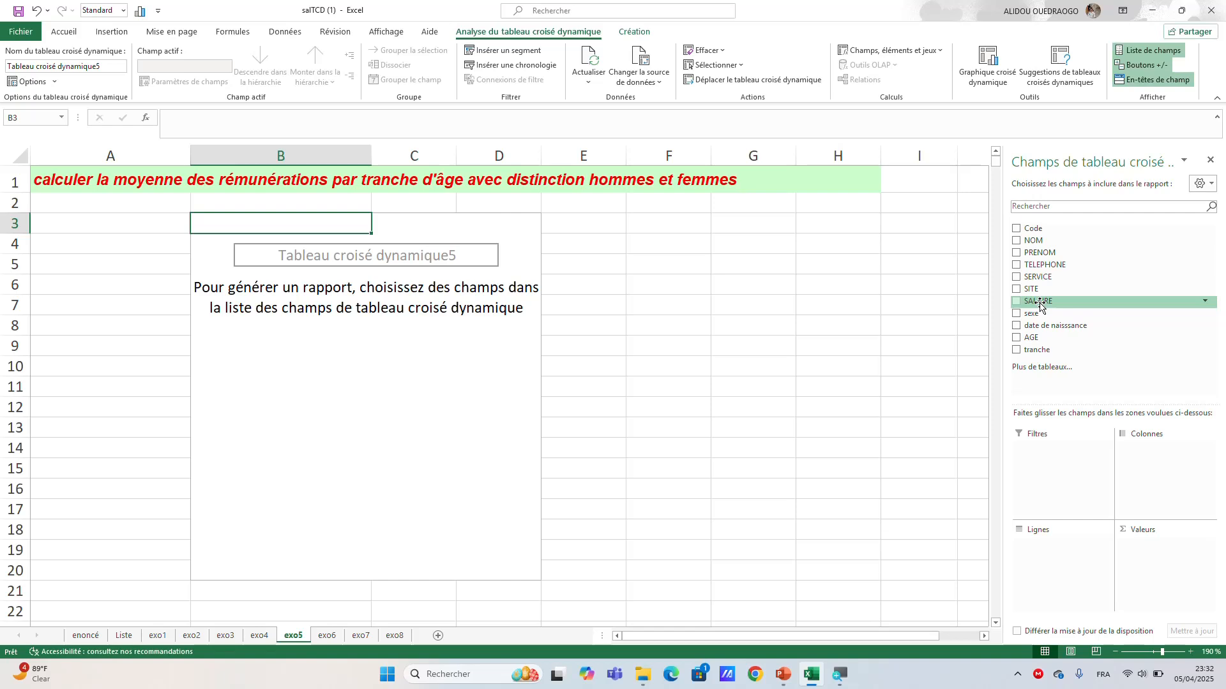
# Step: Add SALAIRE to the exo5 pivot table's values and summarise it by Moyenne
pyautogui.moveTo(1039, 306); pyautogui.dragTo(1141, 553)
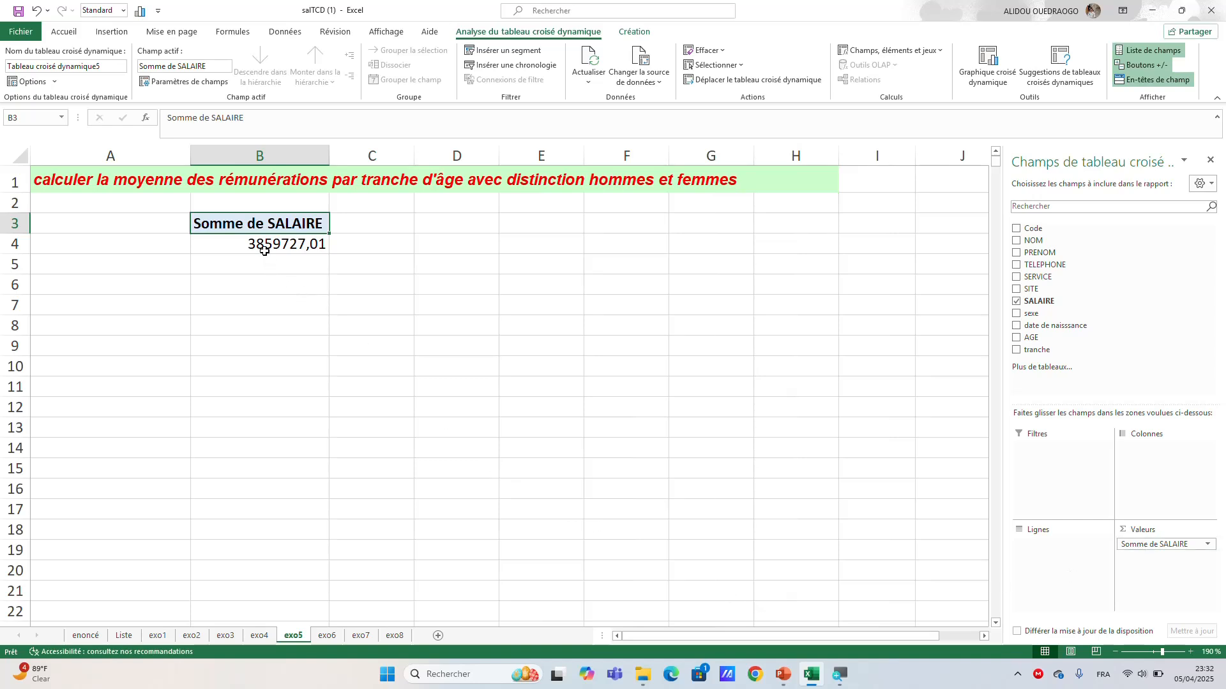
pyautogui.moveTo(264, 249)
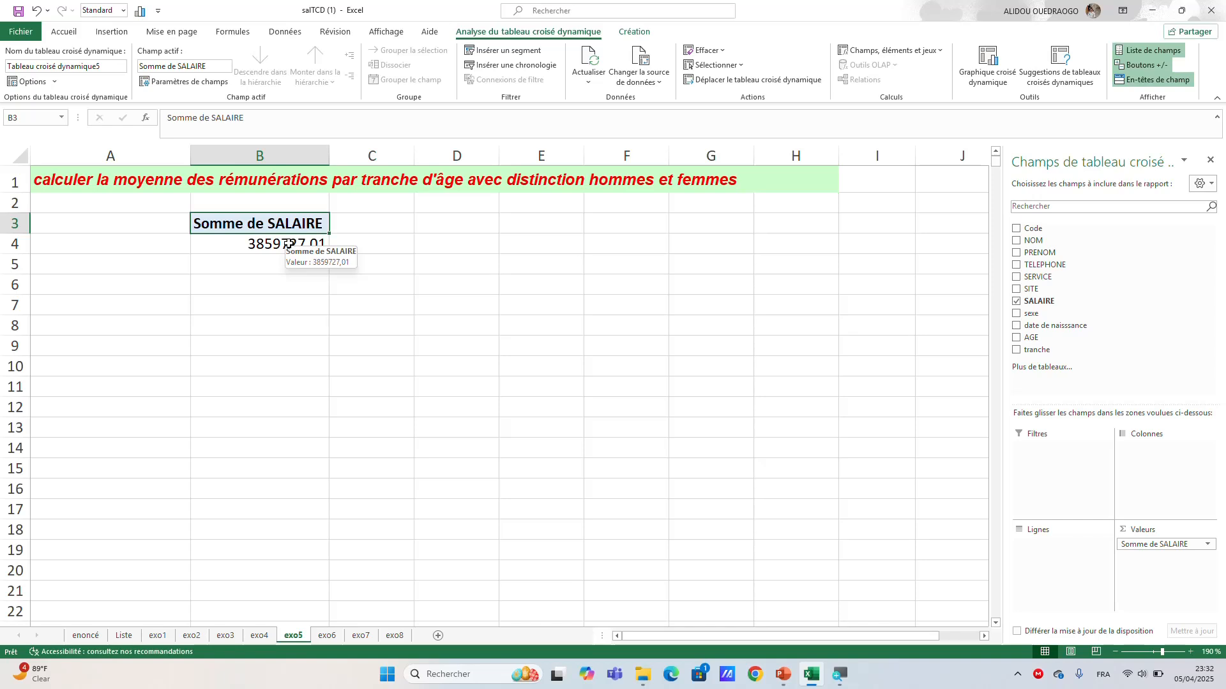
pyautogui.rightClick(288, 245)
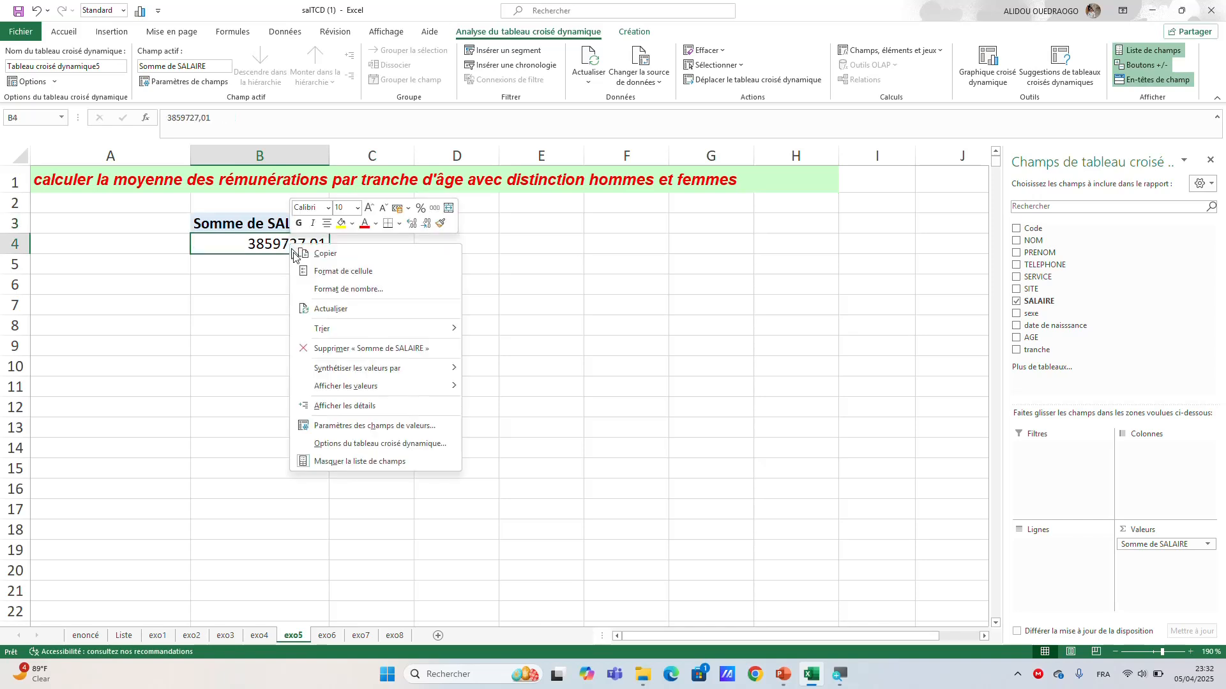
pyautogui.moveTo(358, 369)
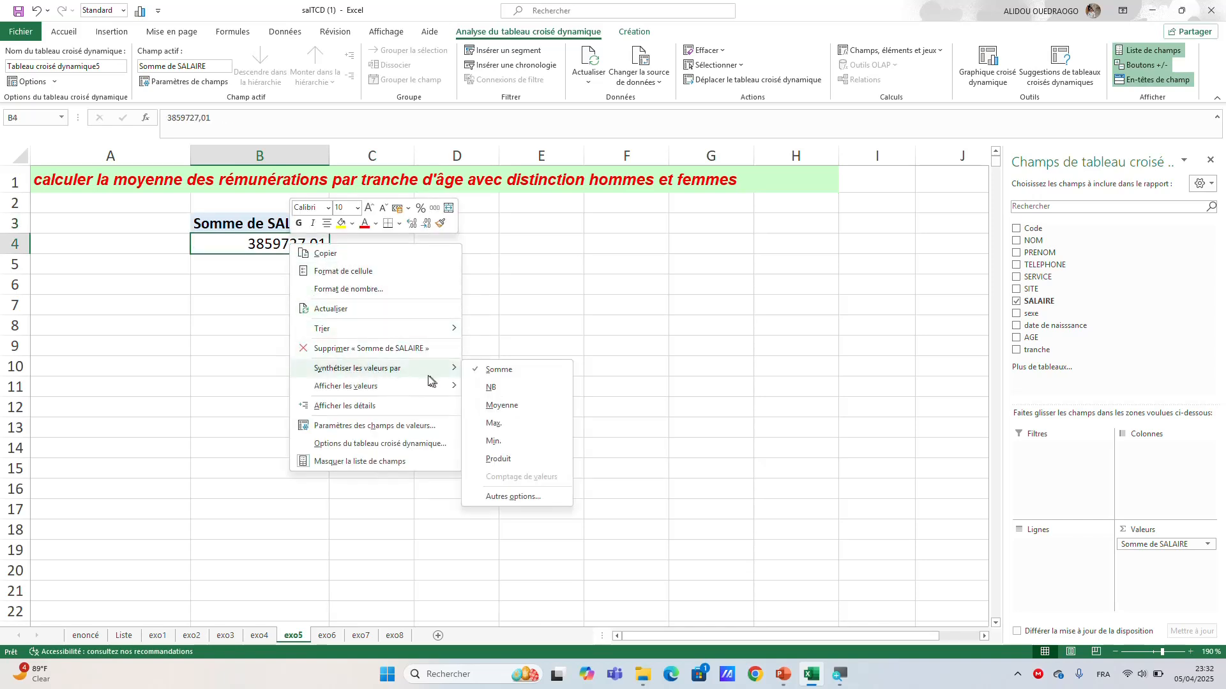
pyautogui.click(507, 406)
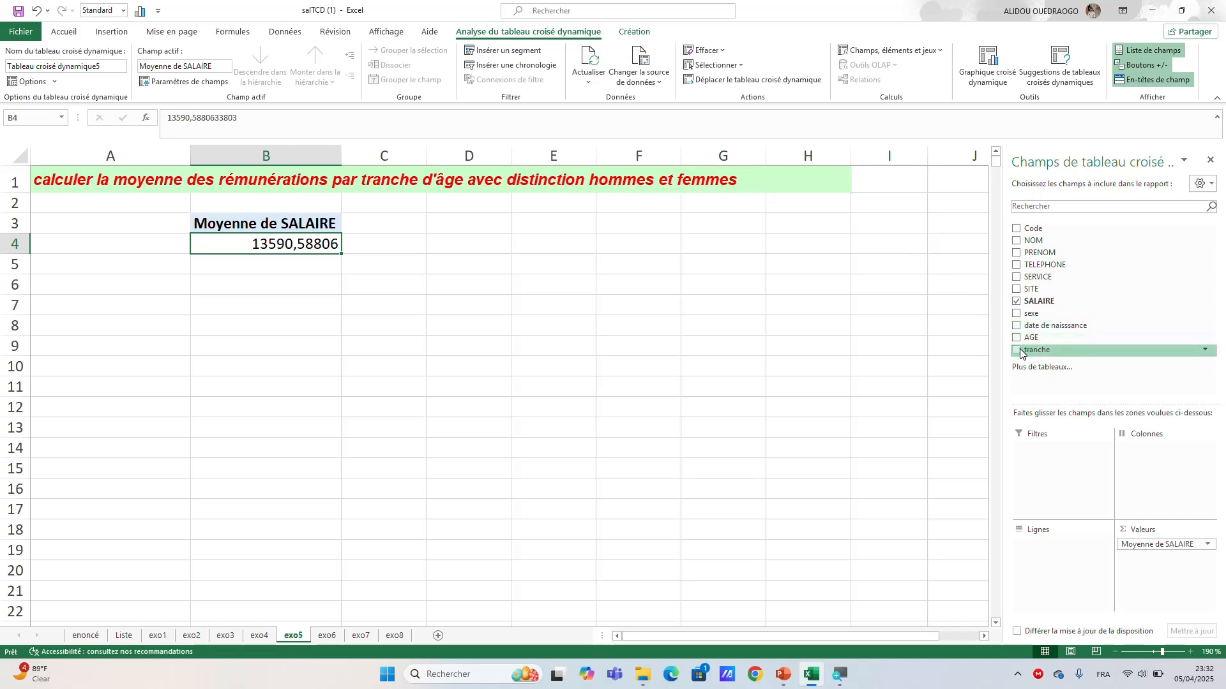
# Step: Add tranche to the exo5 pivot table's rows with sexe nested beneath it, and review the table down to its grand total
pyautogui.moveTo(1021, 353); pyautogui.dragTo(1044, 552)
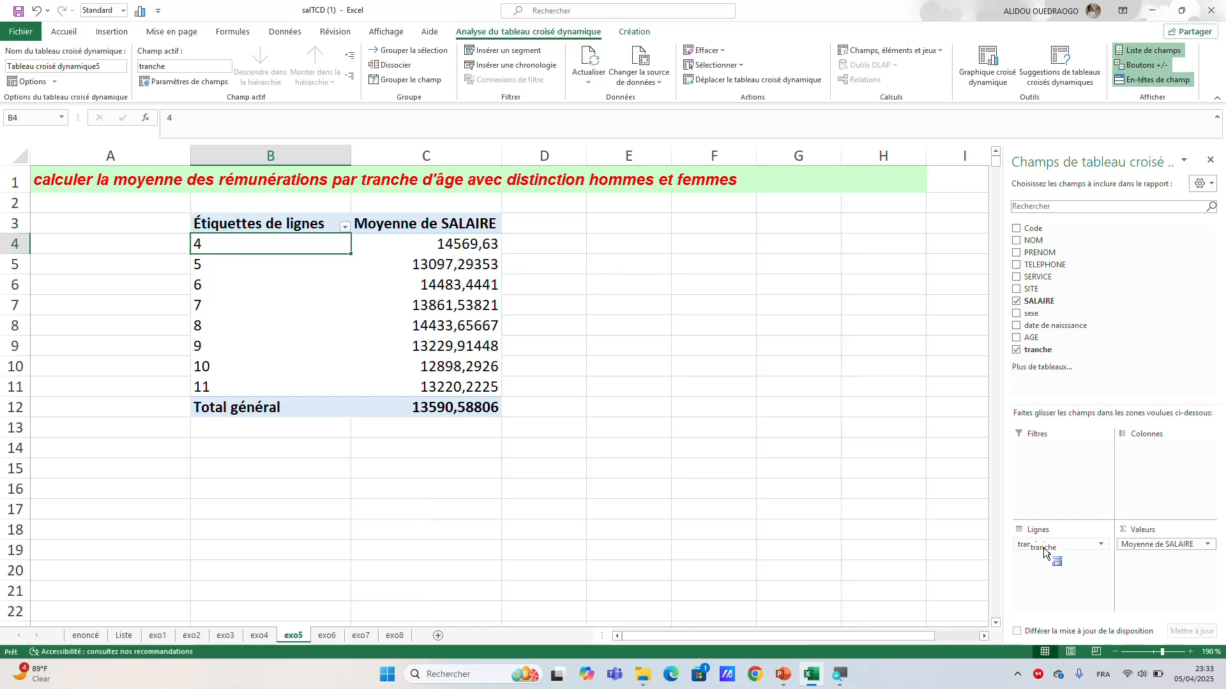
pyautogui.moveTo(1043, 553); pyautogui.dragTo(1034, 553)
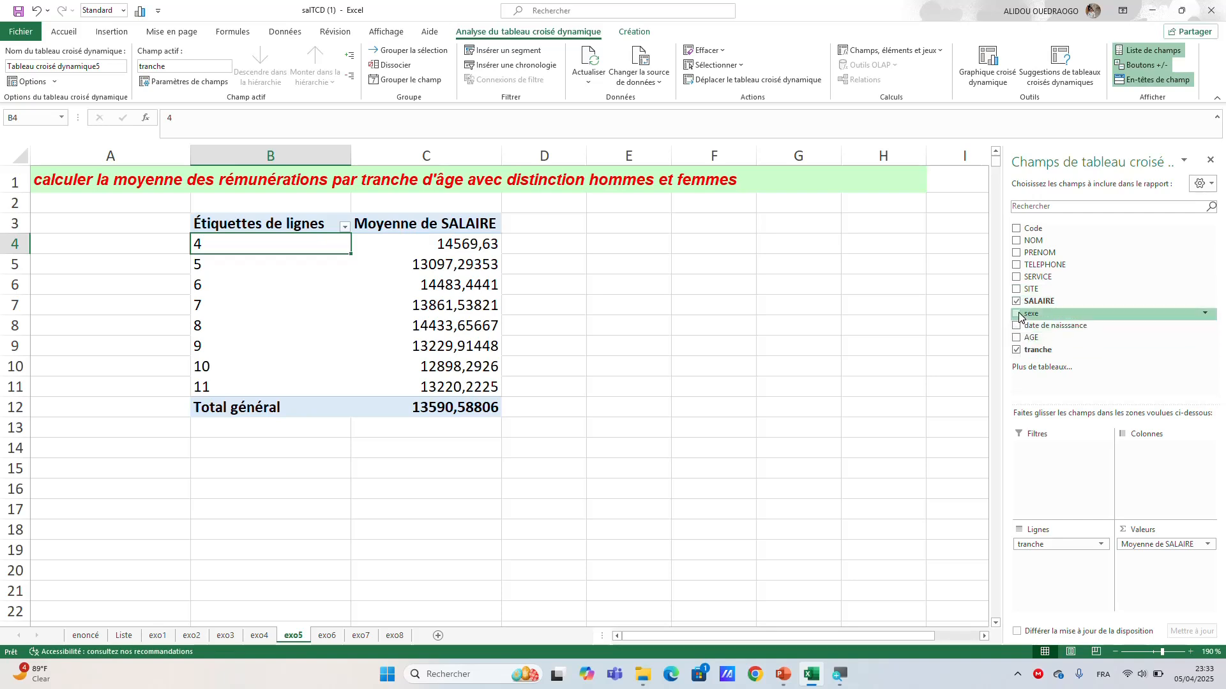
pyautogui.moveTo(1014, 315); pyautogui.dragTo(1086, 559)
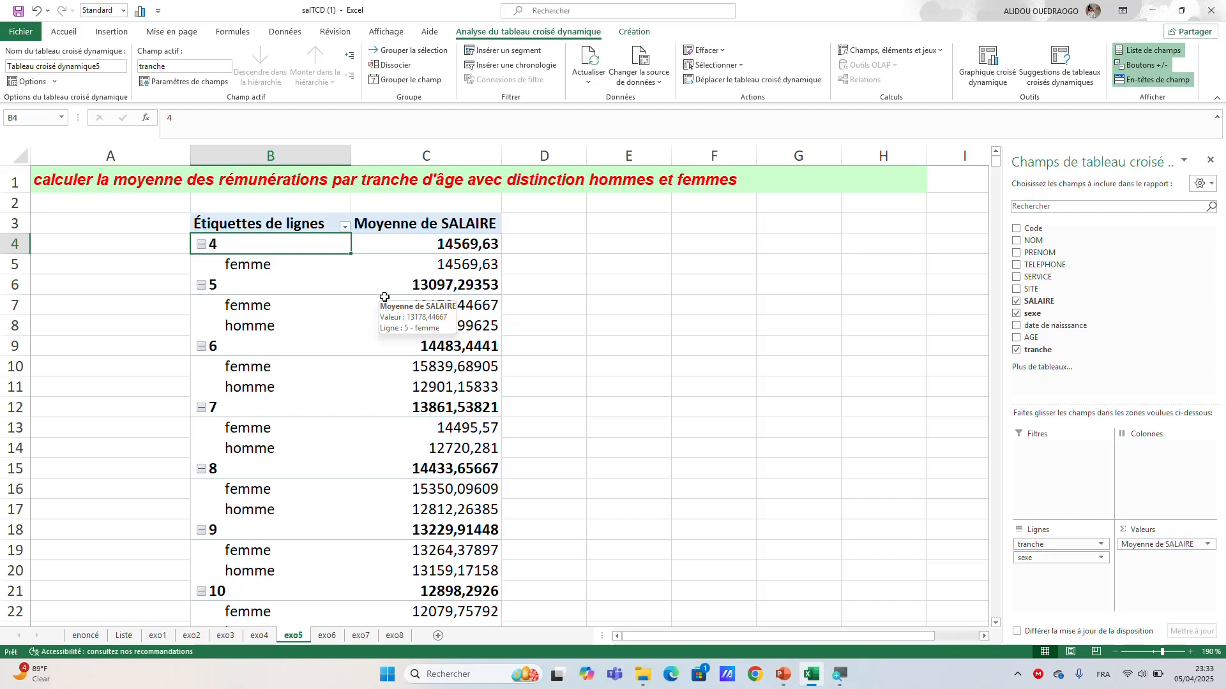
pyautogui.scroll(-1, 385, 297)
pyautogui.scroll(-2, 384, 297)
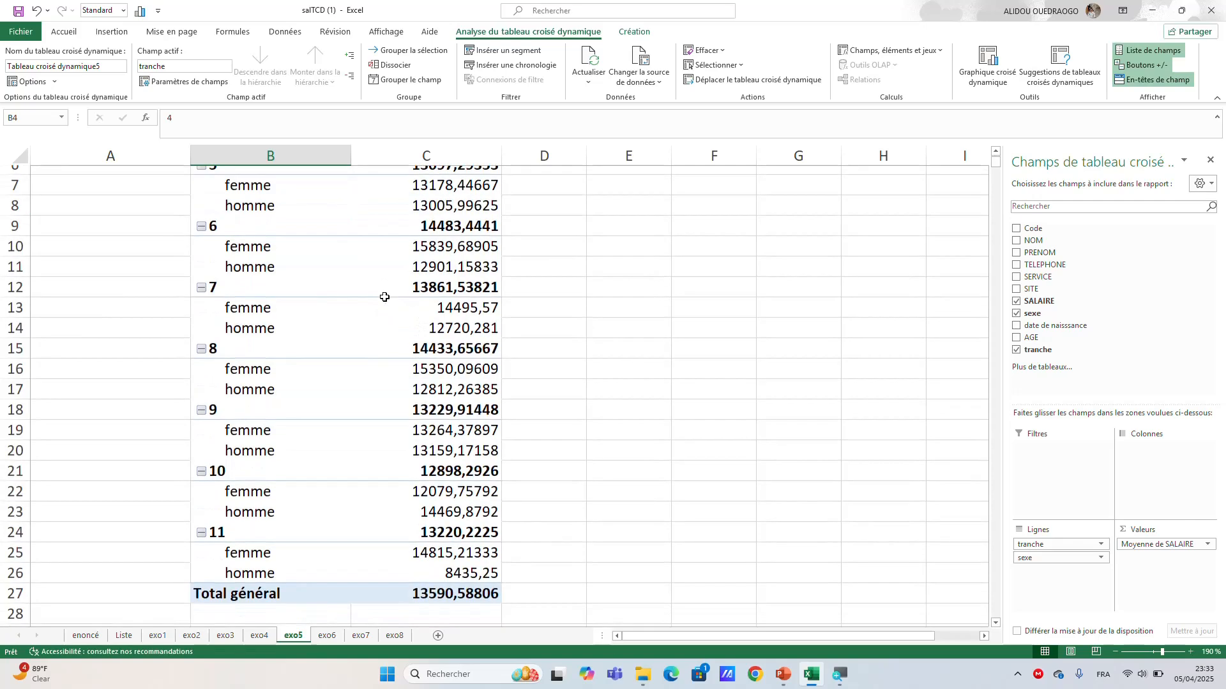
pyautogui.scroll(3, 385, 297)
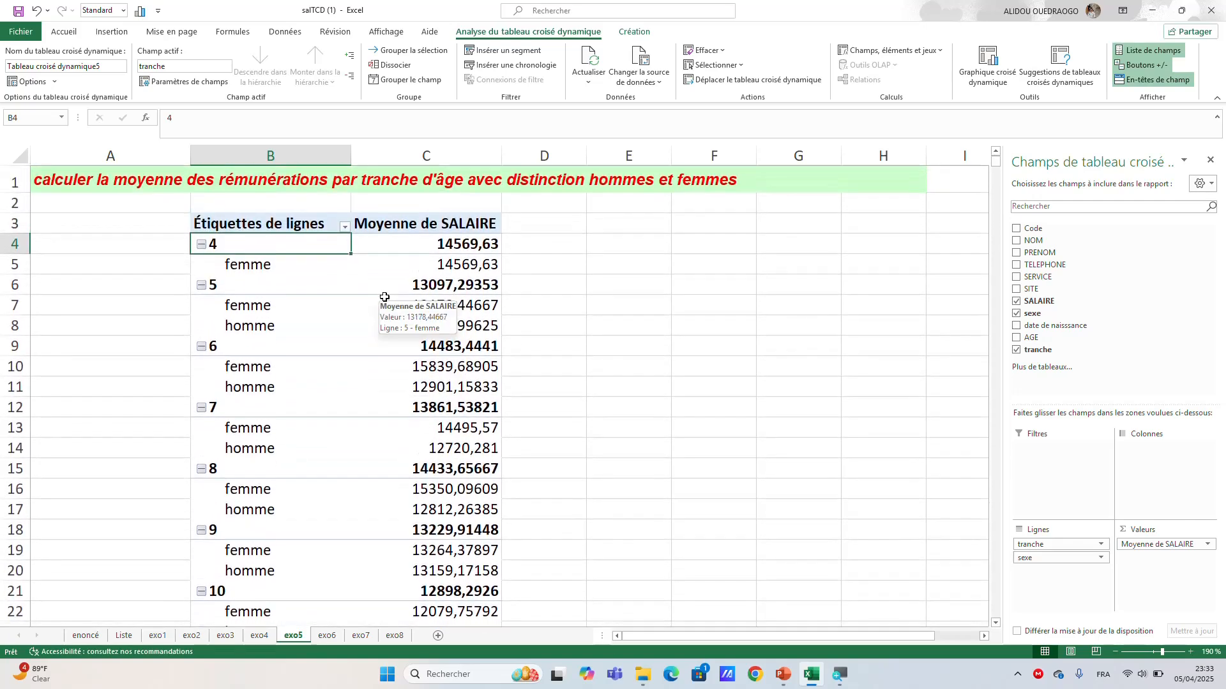
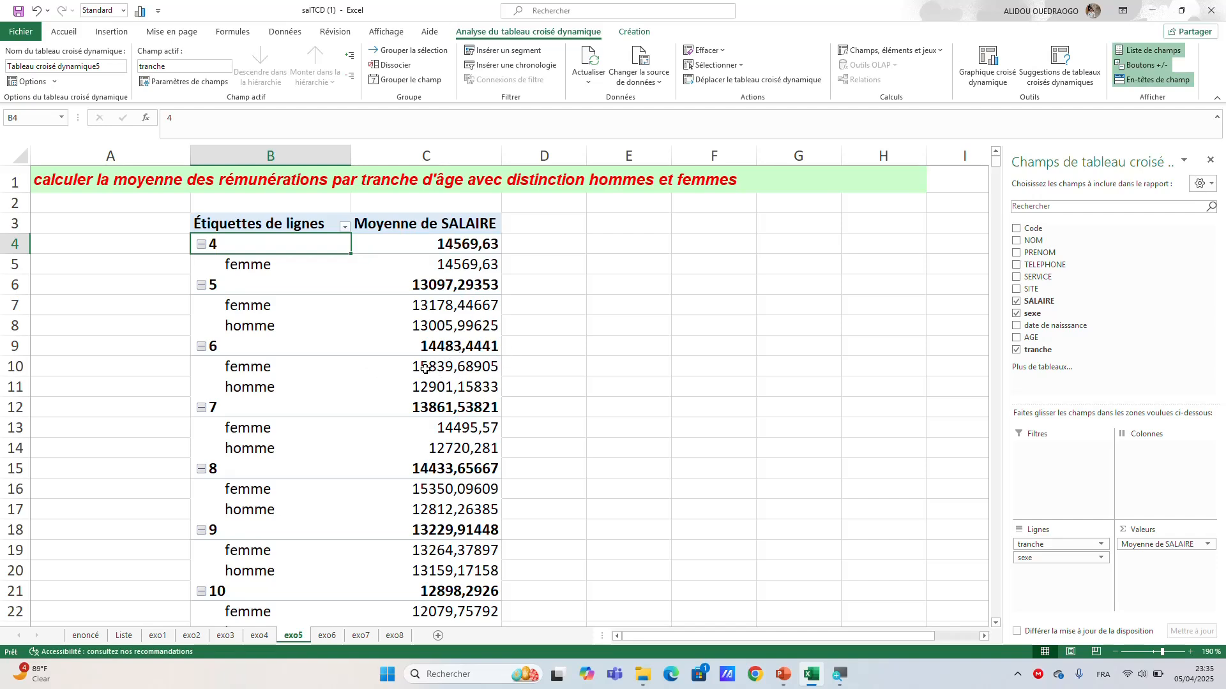
# Step: Try sexe in the exo5 pivot table's columns, compare both layouts, and restore sexe to the rows beneath tranche
pyautogui.moveTo(432, 366)
pyautogui.moveTo(467, 583)
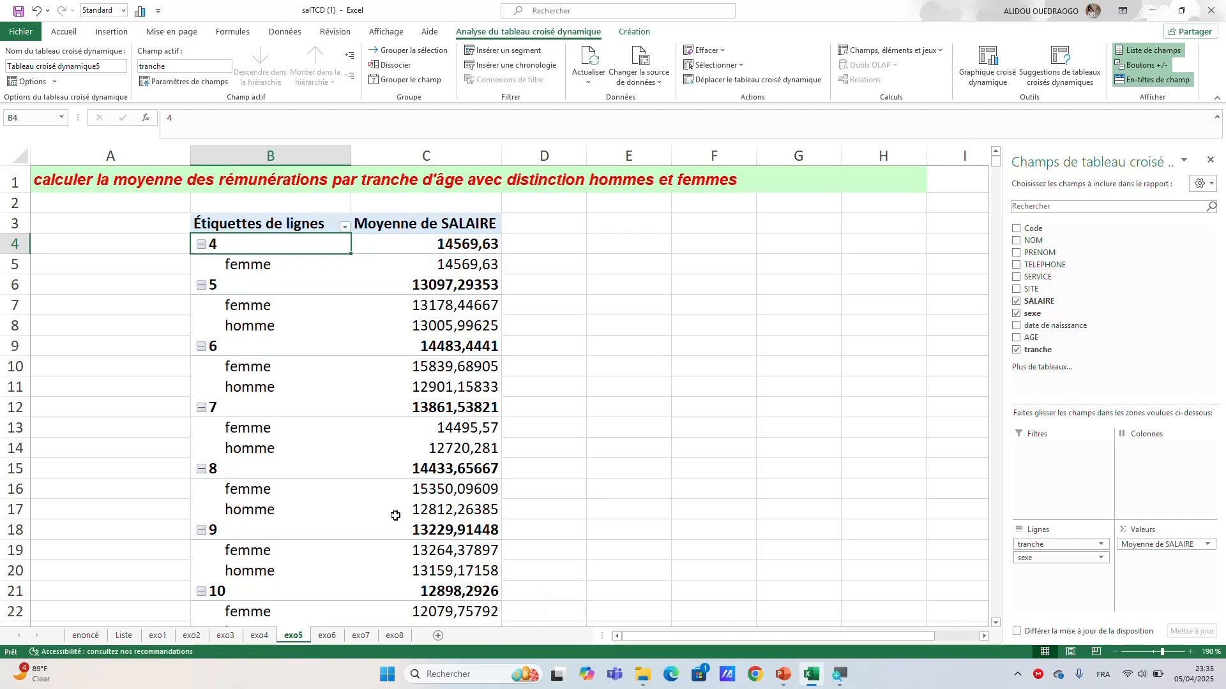
pyautogui.scroll(-2, 395, 514)
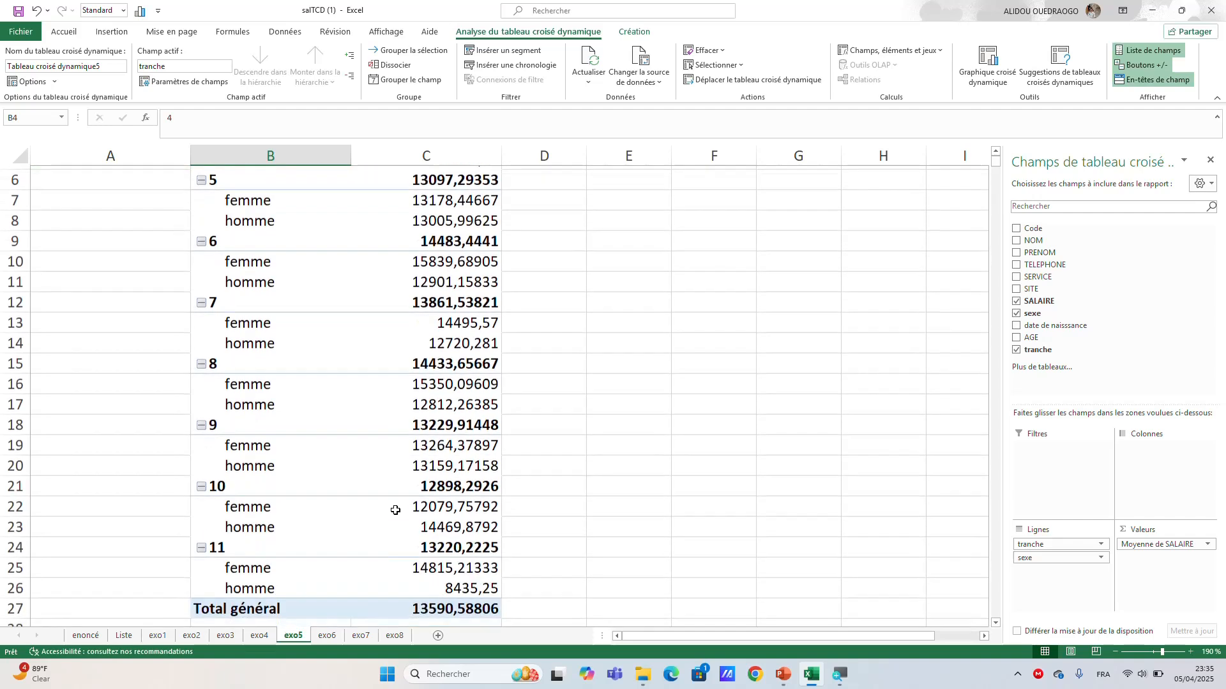
pyautogui.scroll(-1, 395, 511)
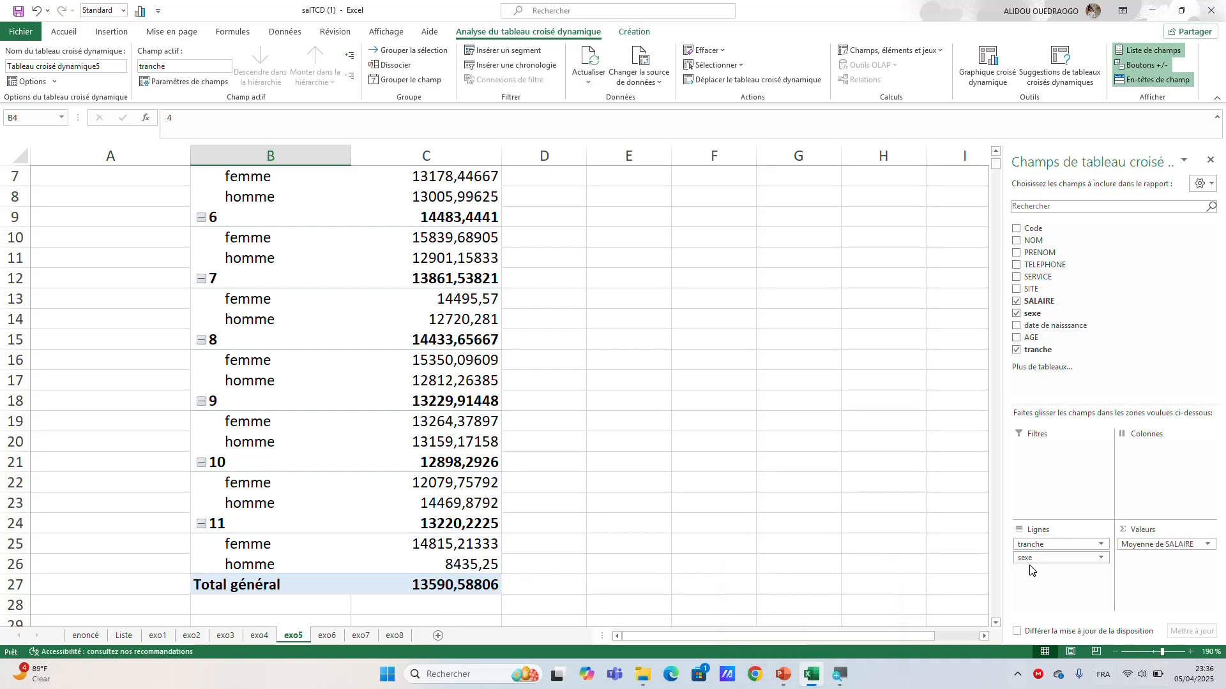
pyautogui.moveTo(1033, 558); pyautogui.dragTo(1144, 449)
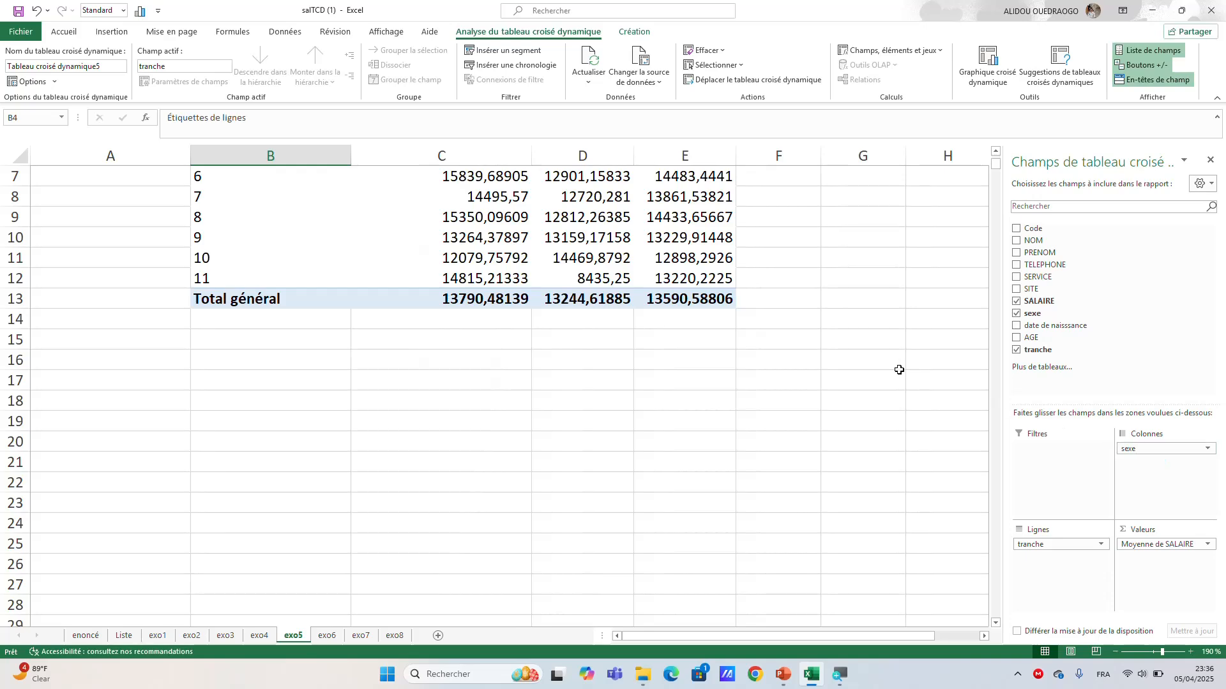
pyautogui.scroll(2, 898, 370)
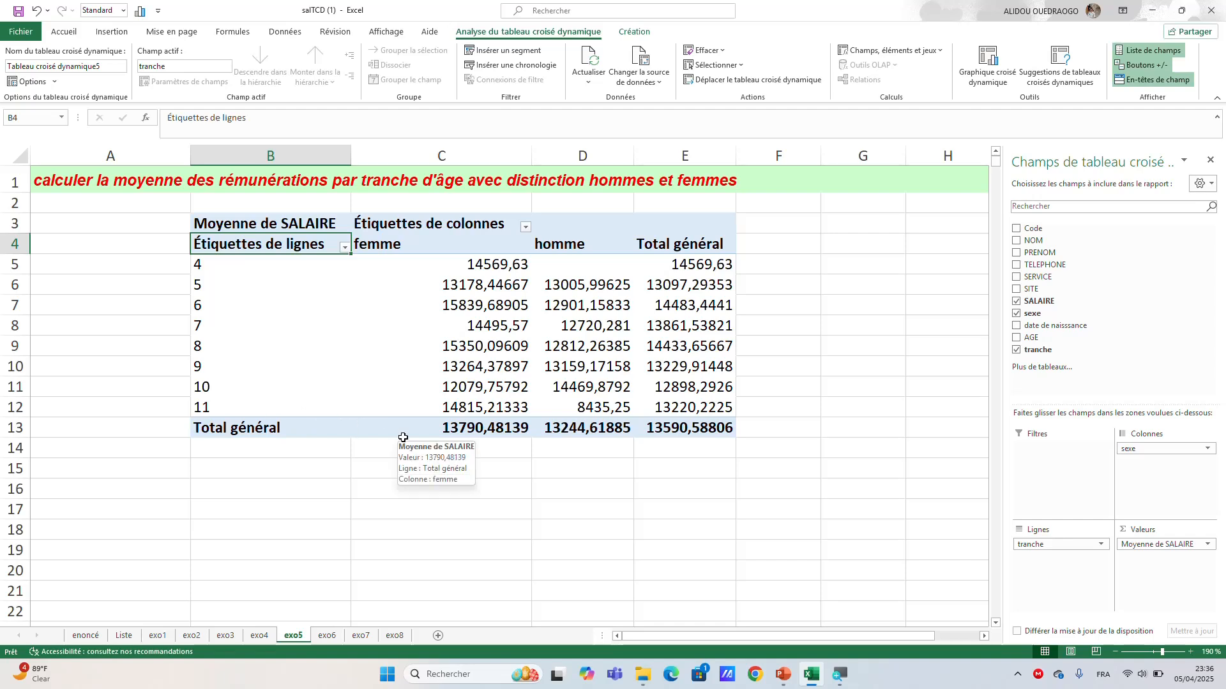
pyautogui.hotkey('ctrl', 'z')
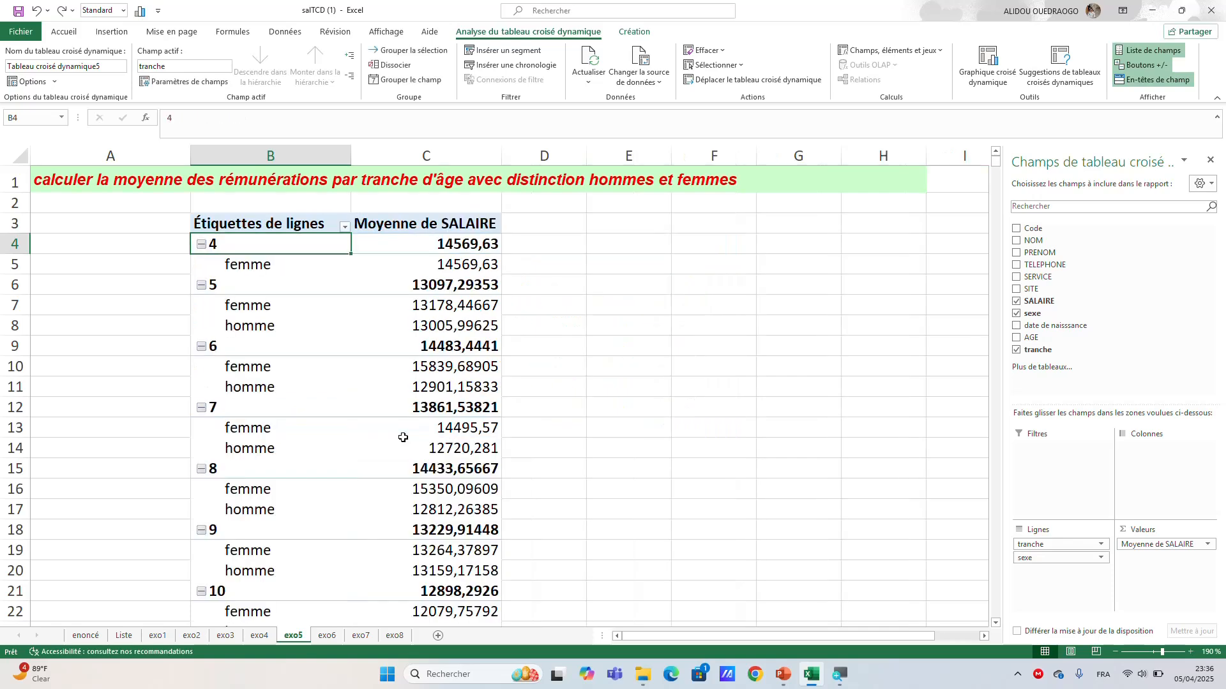
pyautogui.hotkey('ctrl', 'y')
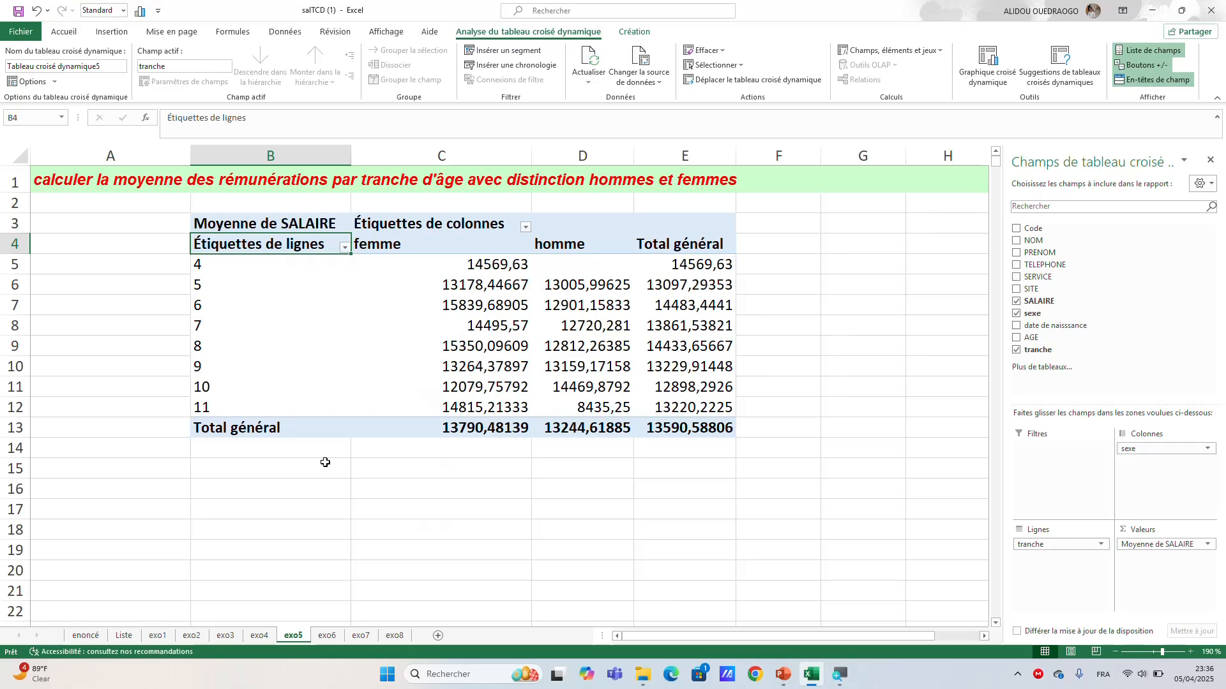
pyautogui.hotkey('ctrl', 'z')
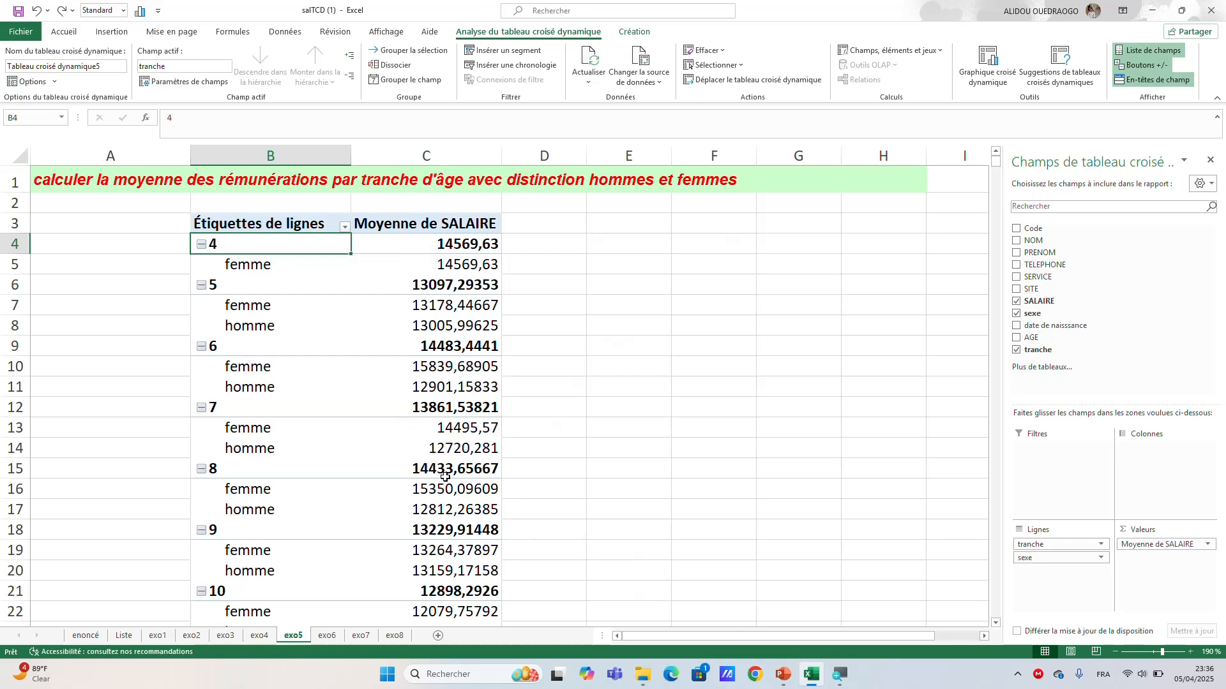
pyautogui.scroll(-2, 445, 478)
pyautogui.scroll(-2, 445, 477)
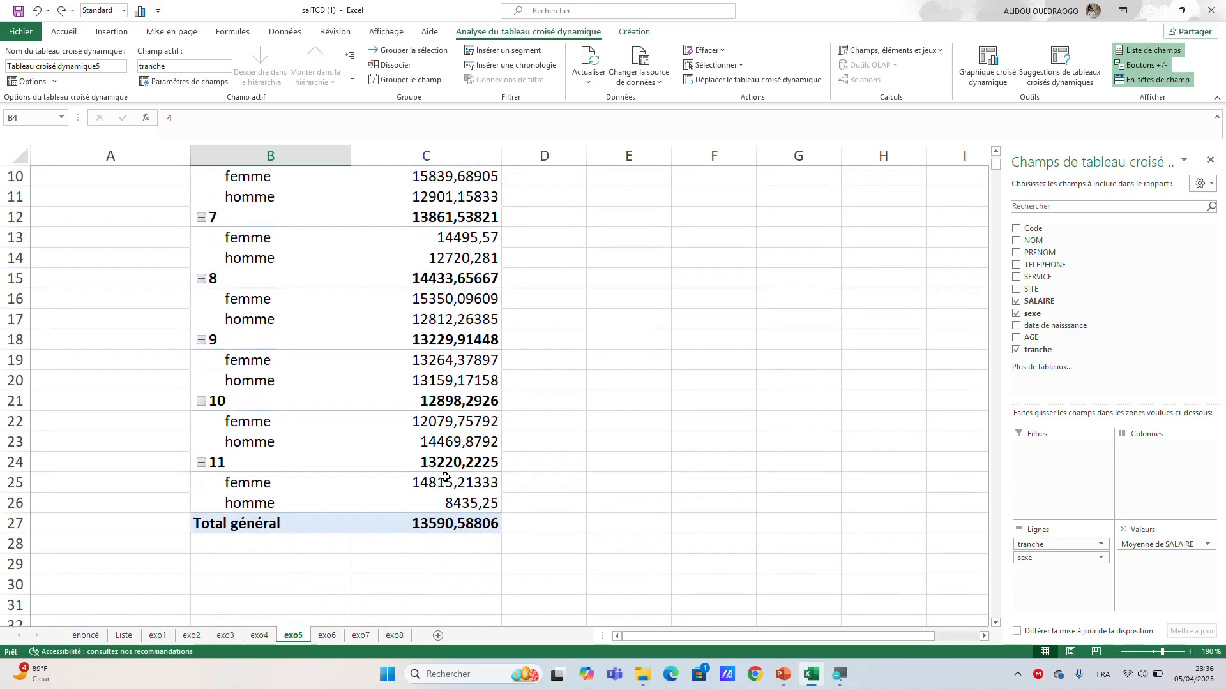
pyautogui.scroll(3, 444, 477)
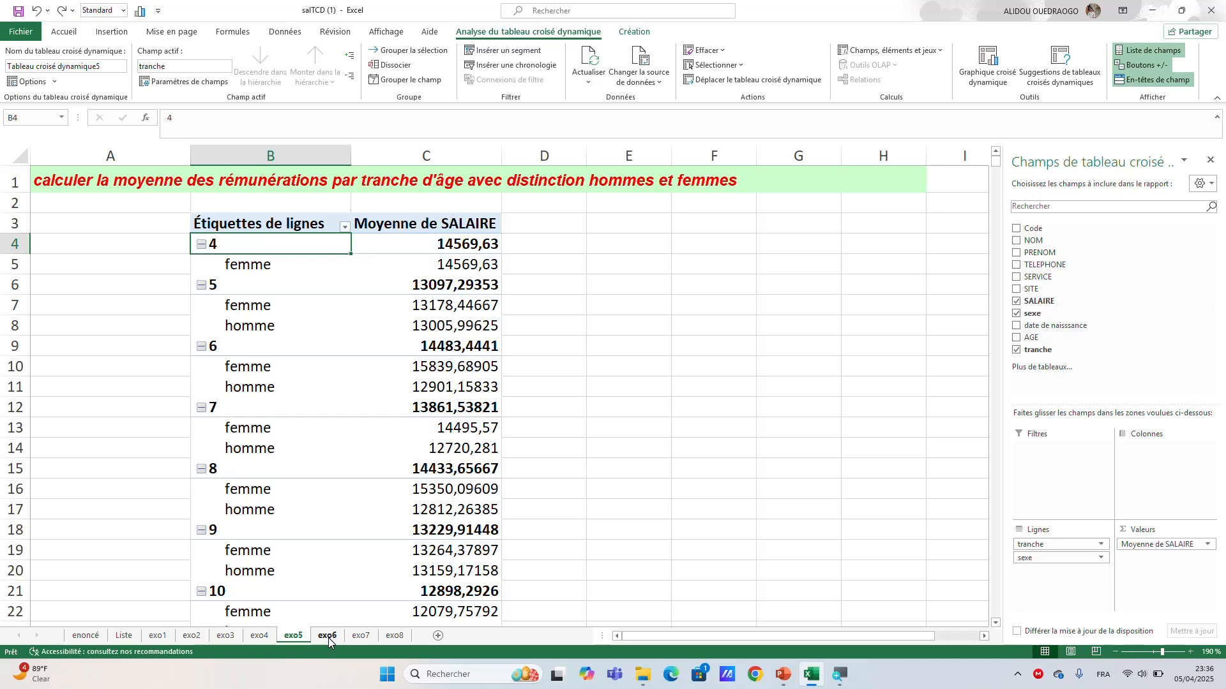
# Step: Insert a pivot table based on the named range TCD at cell B3 of the exo6 sheet, with tranche in its rows
pyautogui.click(329, 637)
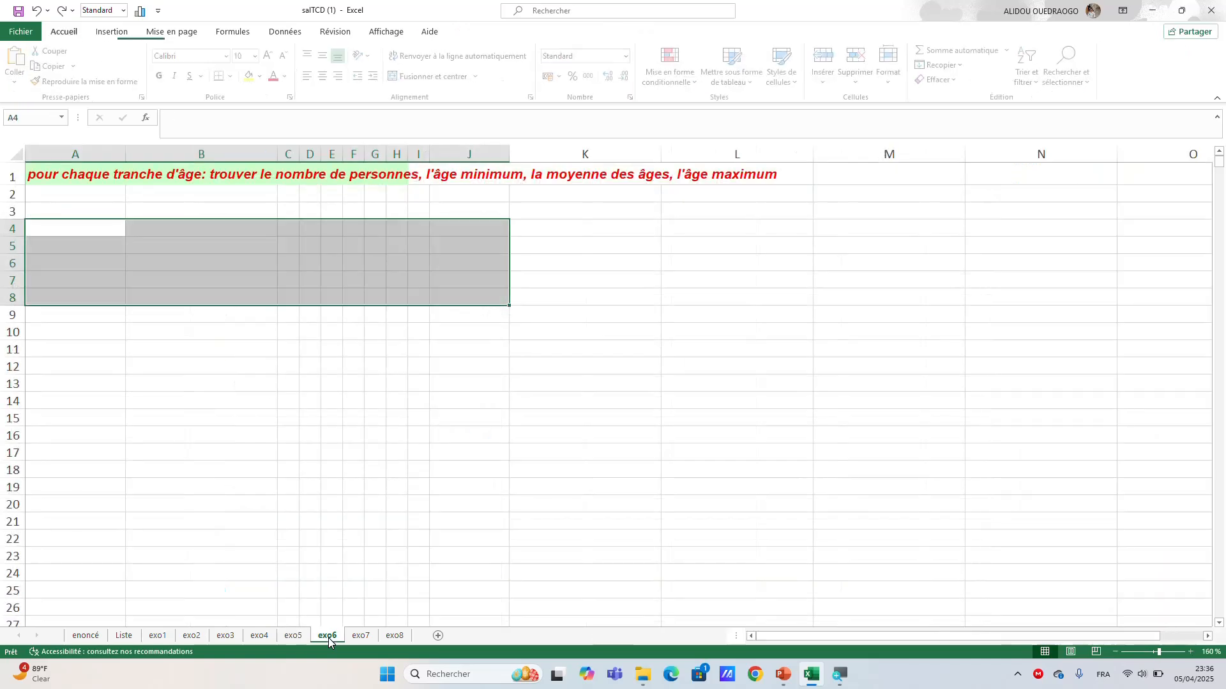
pyautogui.click(351, 520)
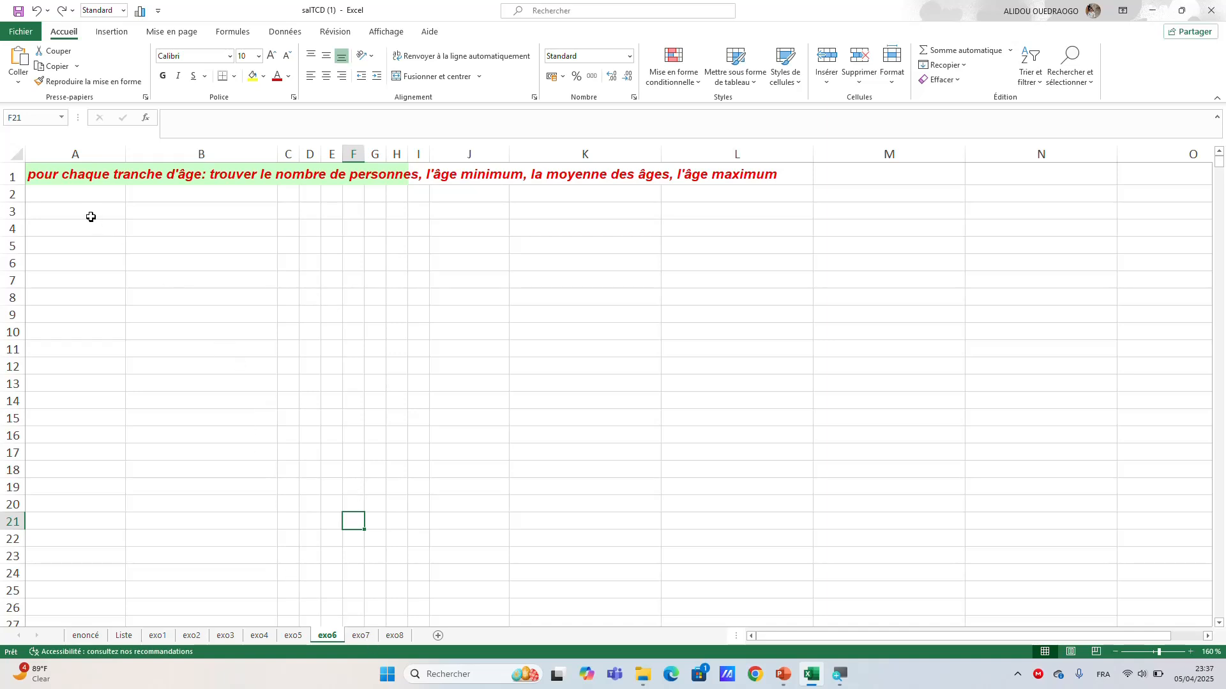
pyautogui.click(141, 213)
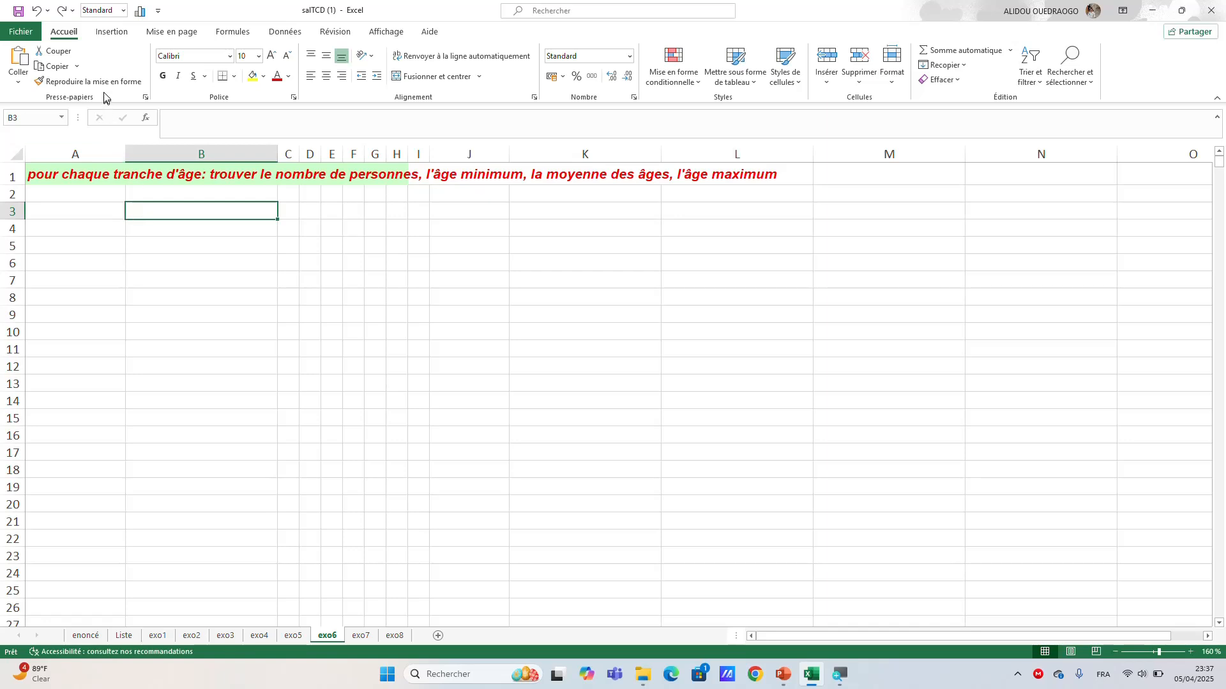
pyautogui.click(113, 32)
pyautogui.click(32, 65)
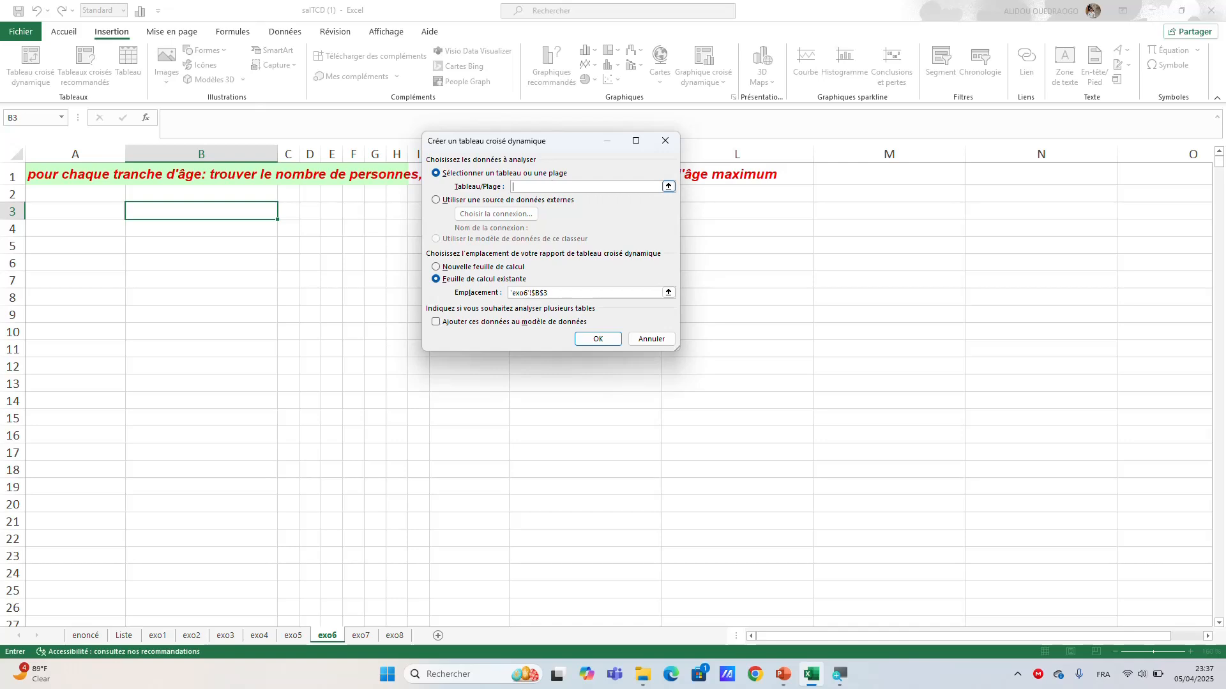
pyautogui.write('TCD')
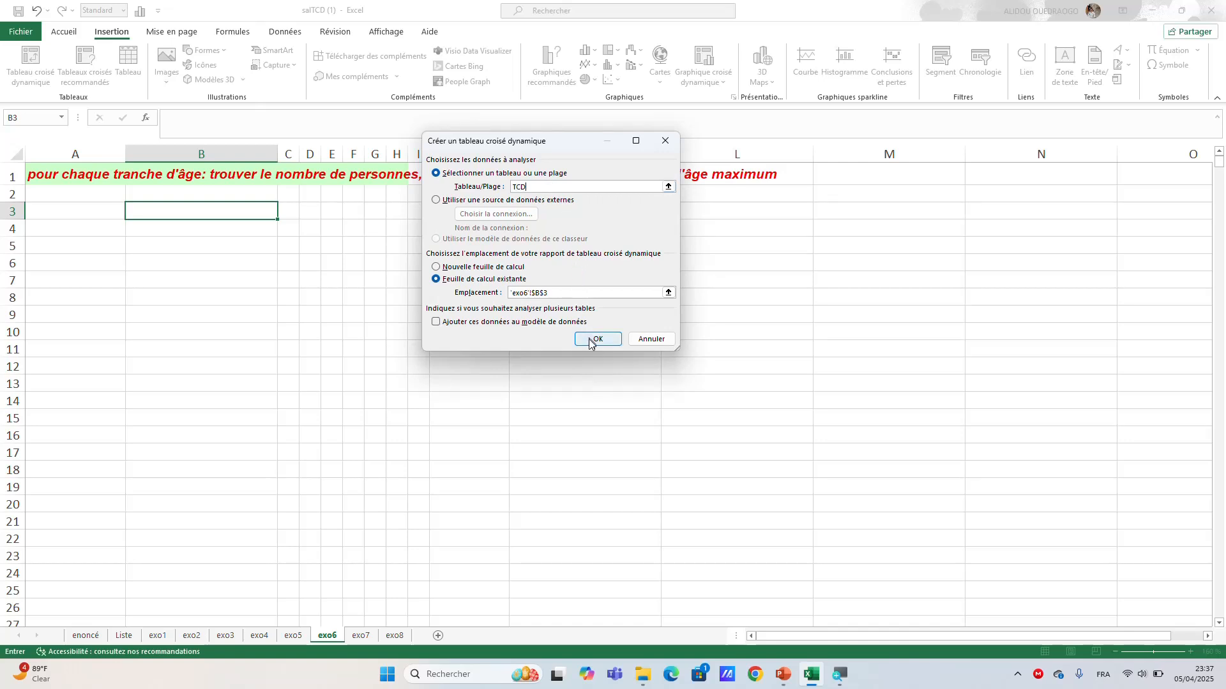
pyautogui.click(593, 342)
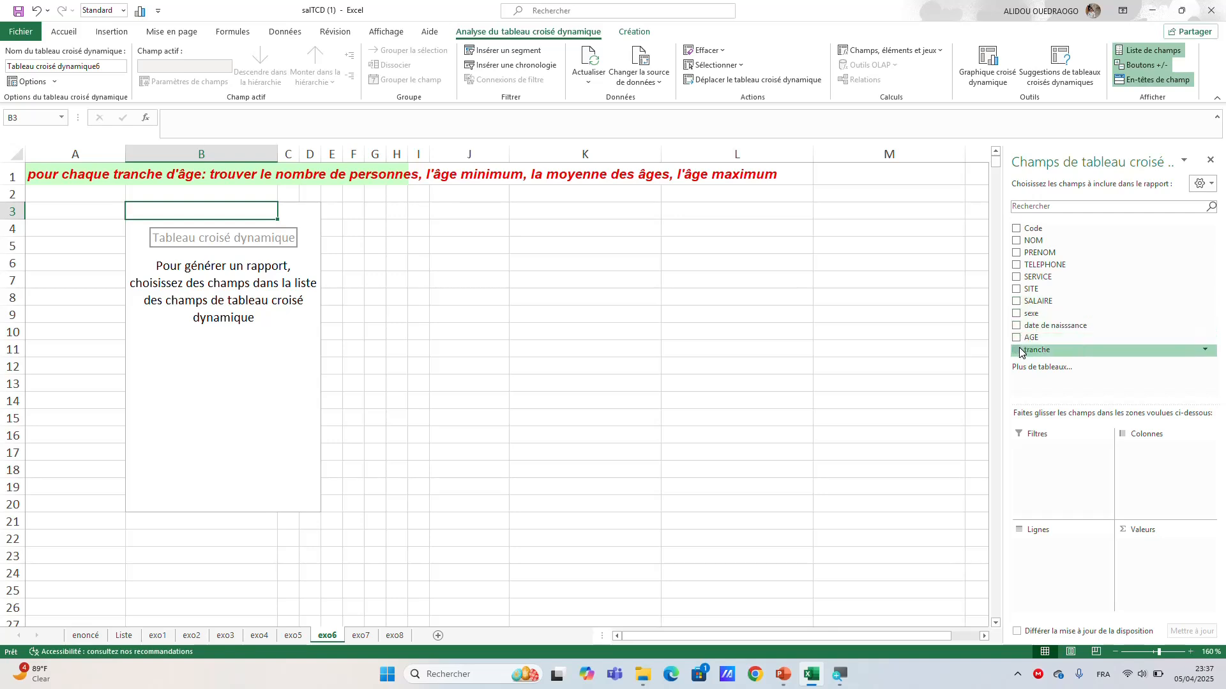
pyautogui.moveTo(1020, 352); pyautogui.dragTo(1069, 550)
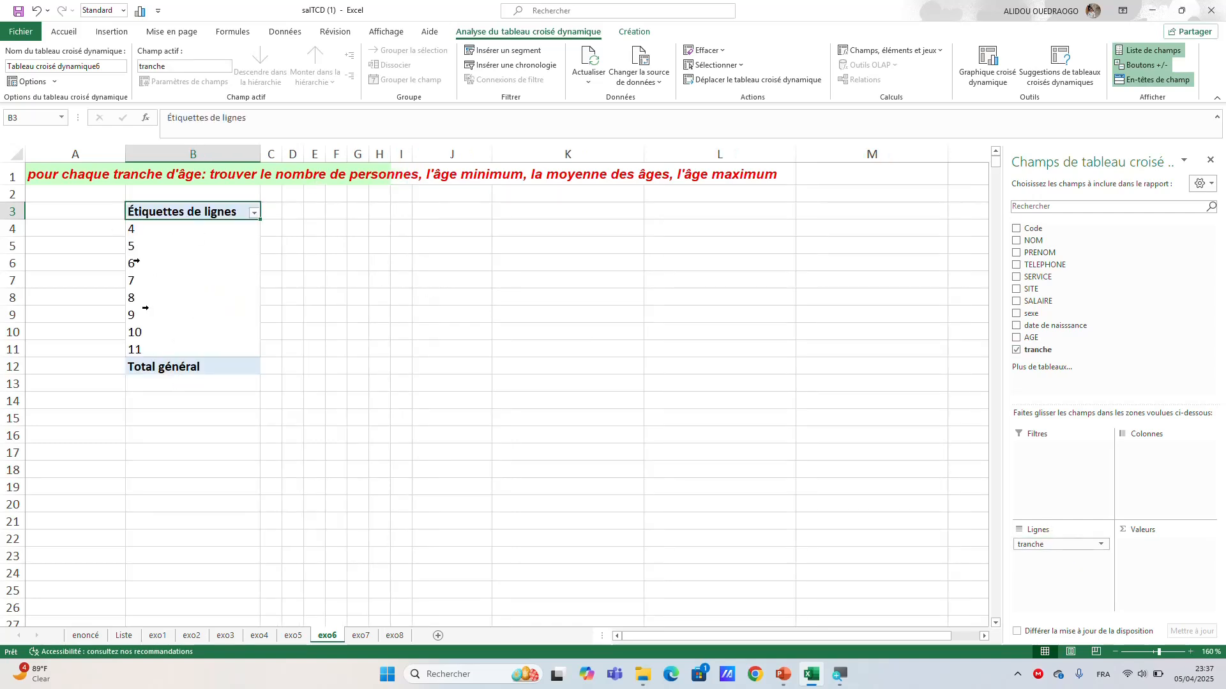
# Step: Rename the exo6 pivot table's row label header in B3 as Tranche d'age
pyautogui.doubleClick(195, 214)
pyautogui.hotkey('ctrl', 'a')
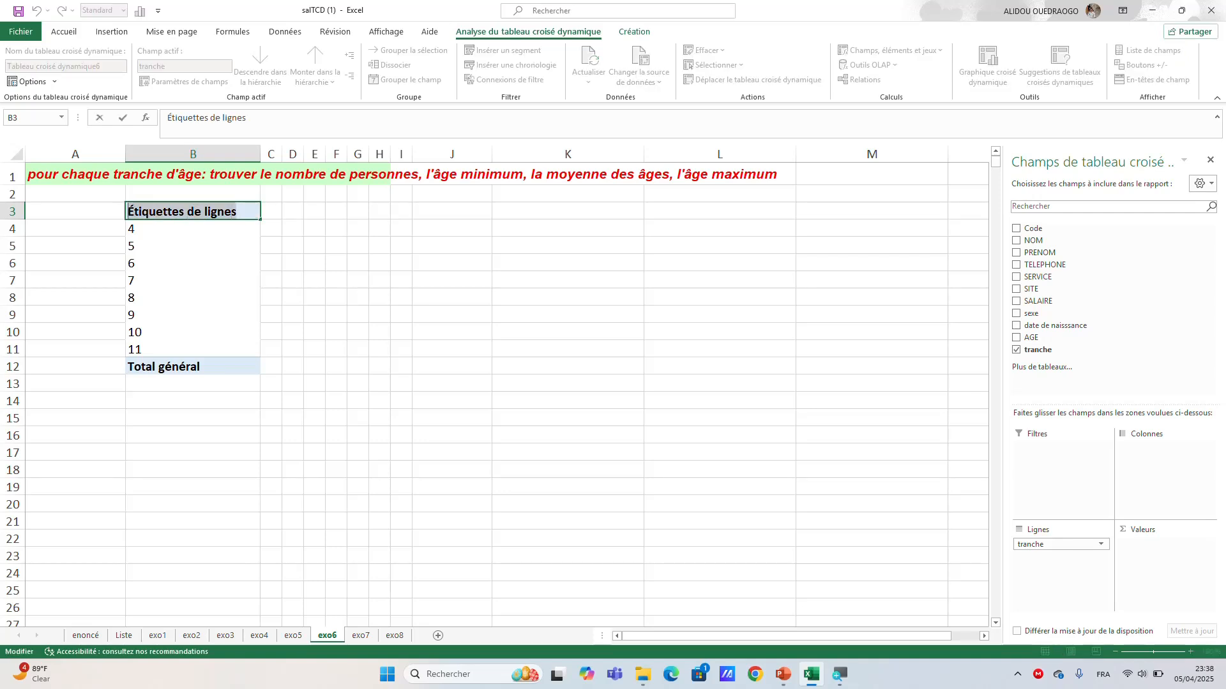
pyautogui.write('Tranche')
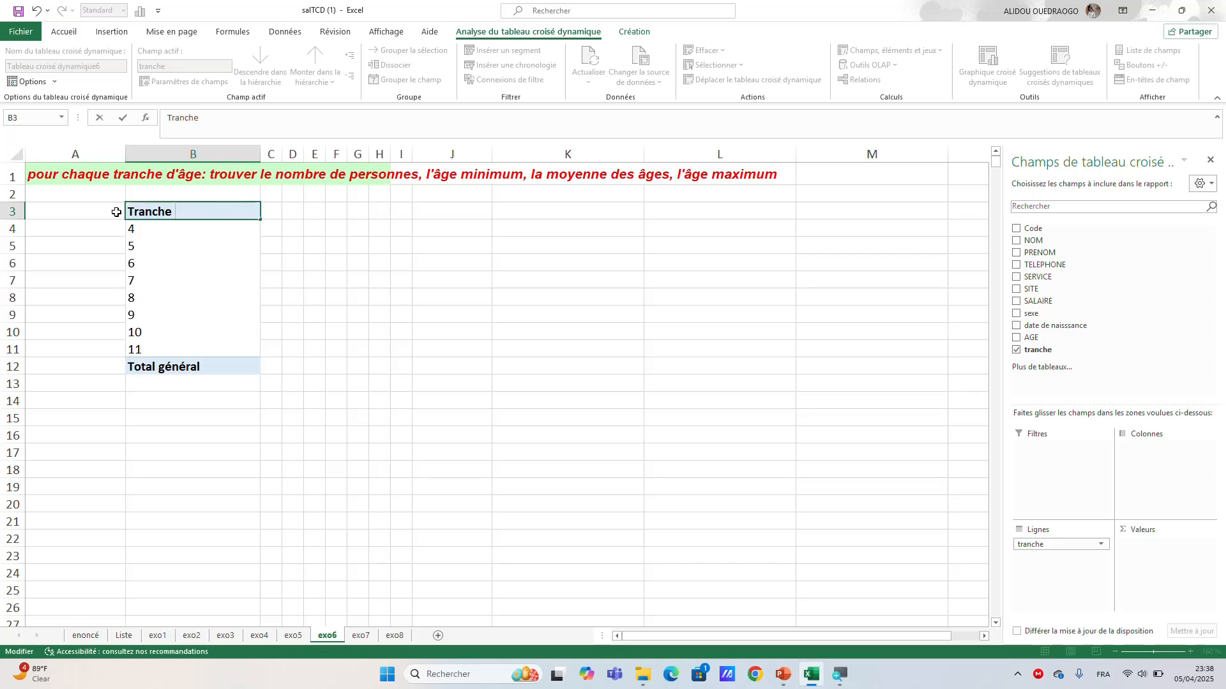
pyautogui.write(" d'age")
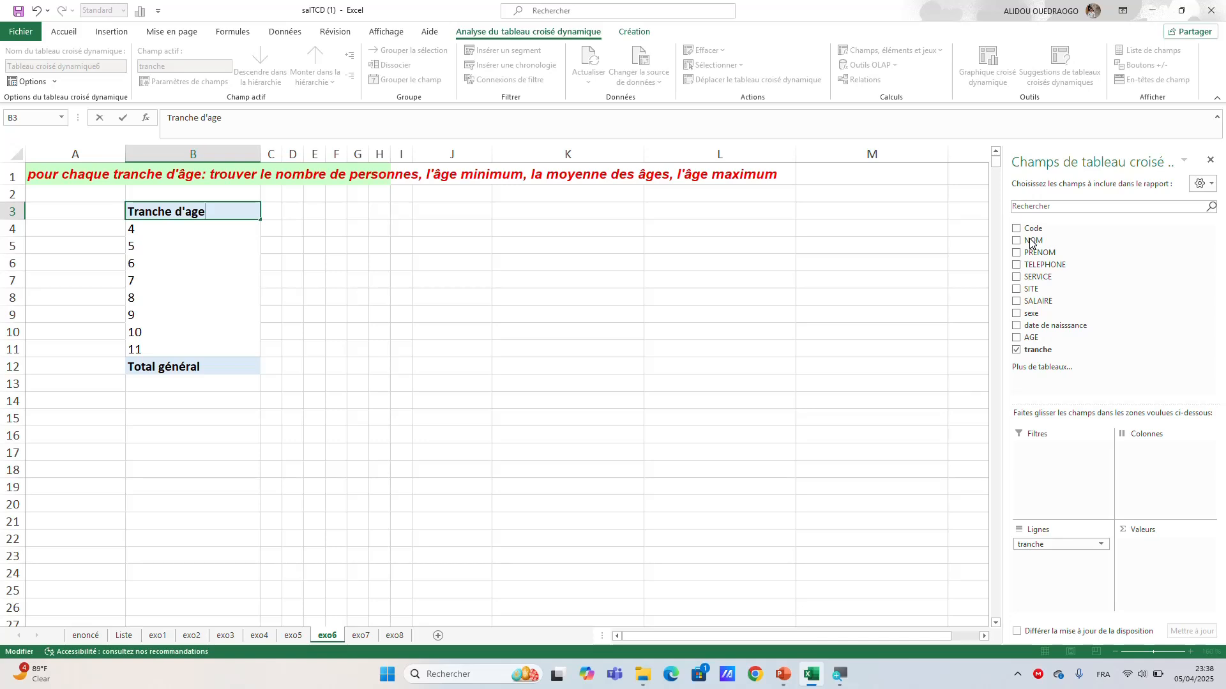
pyautogui.click(821, 340)
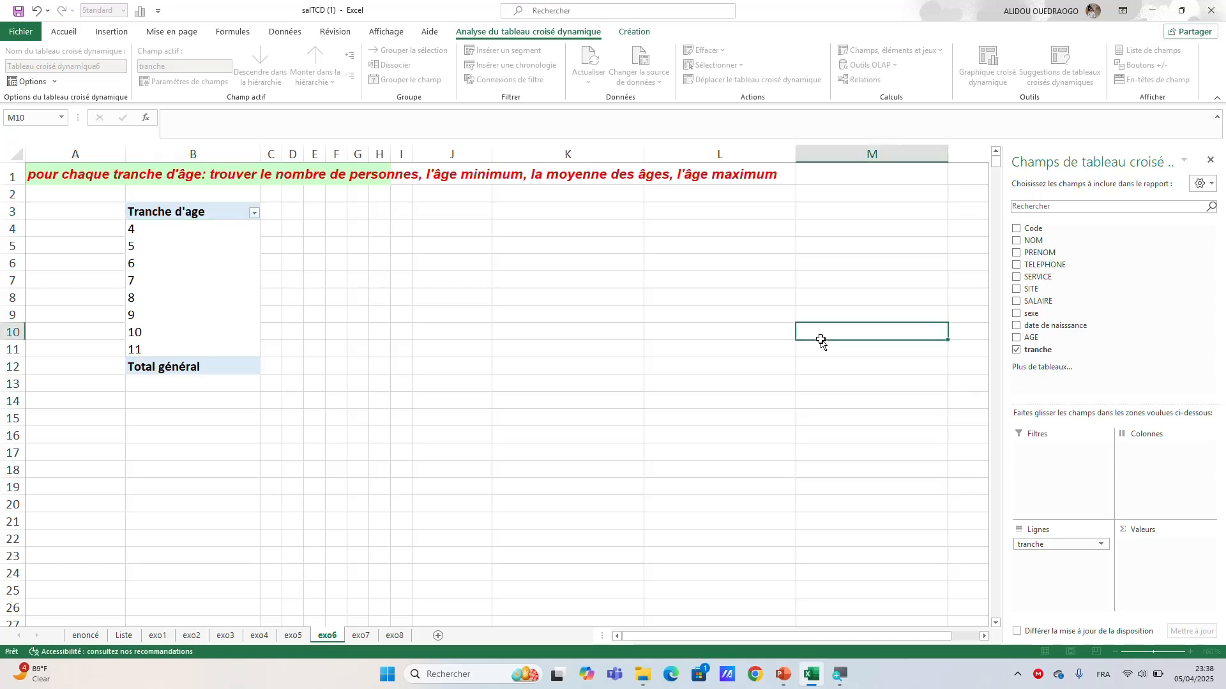
# Step: Add NOM and AGE to the exo6 pivot table's values, and summarise the AGE column by Min
pyautogui.click(242, 214)
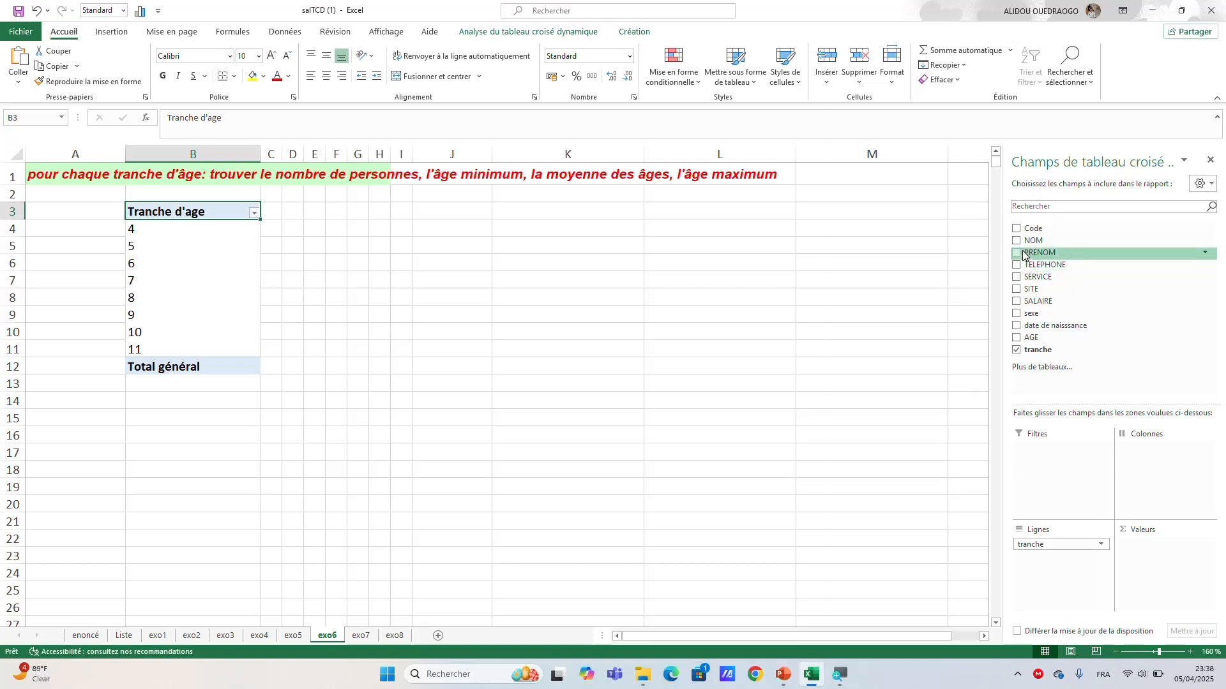
pyautogui.moveTo(1019, 245); pyautogui.dragTo(1142, 553)
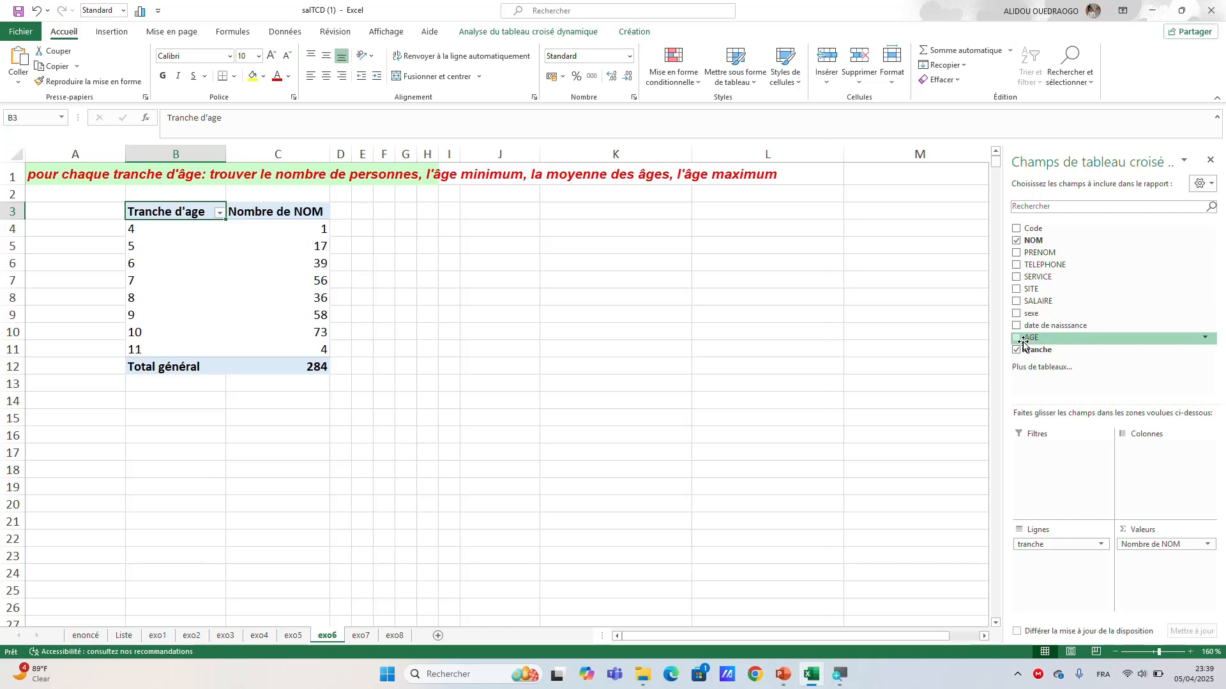
pyautogui.moveTo(1018, 344); pyautogui.dragTo(1147, 565)
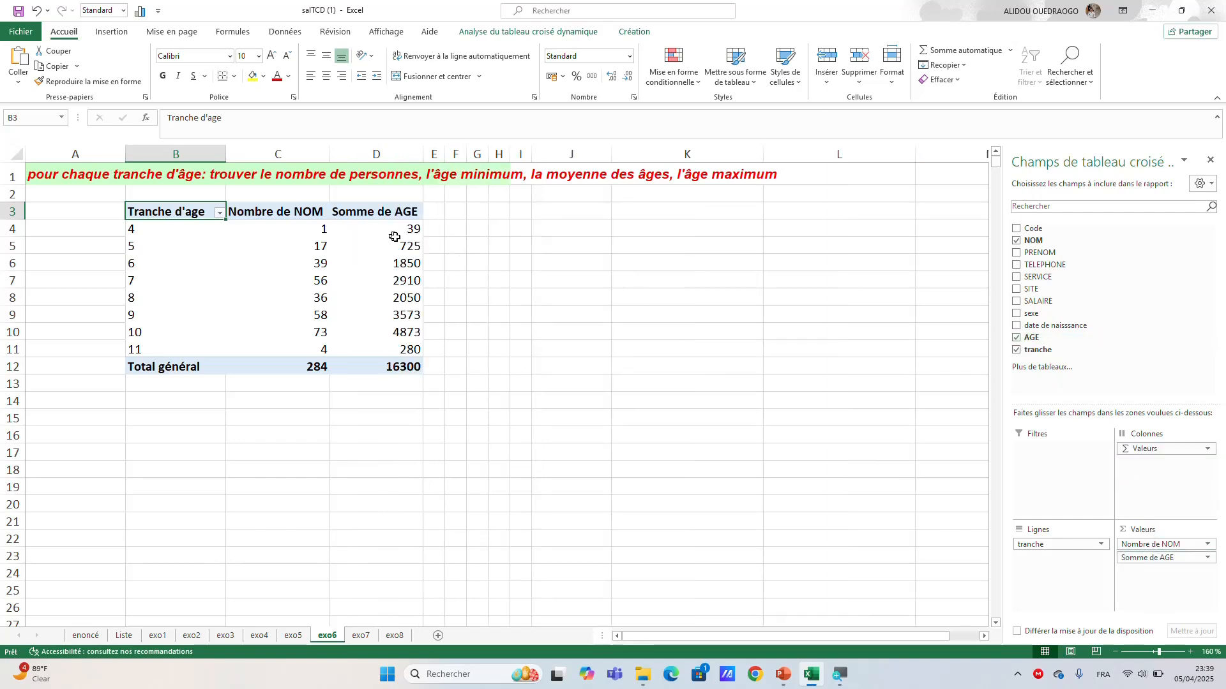
pyautogui.moveTo(387, 229)
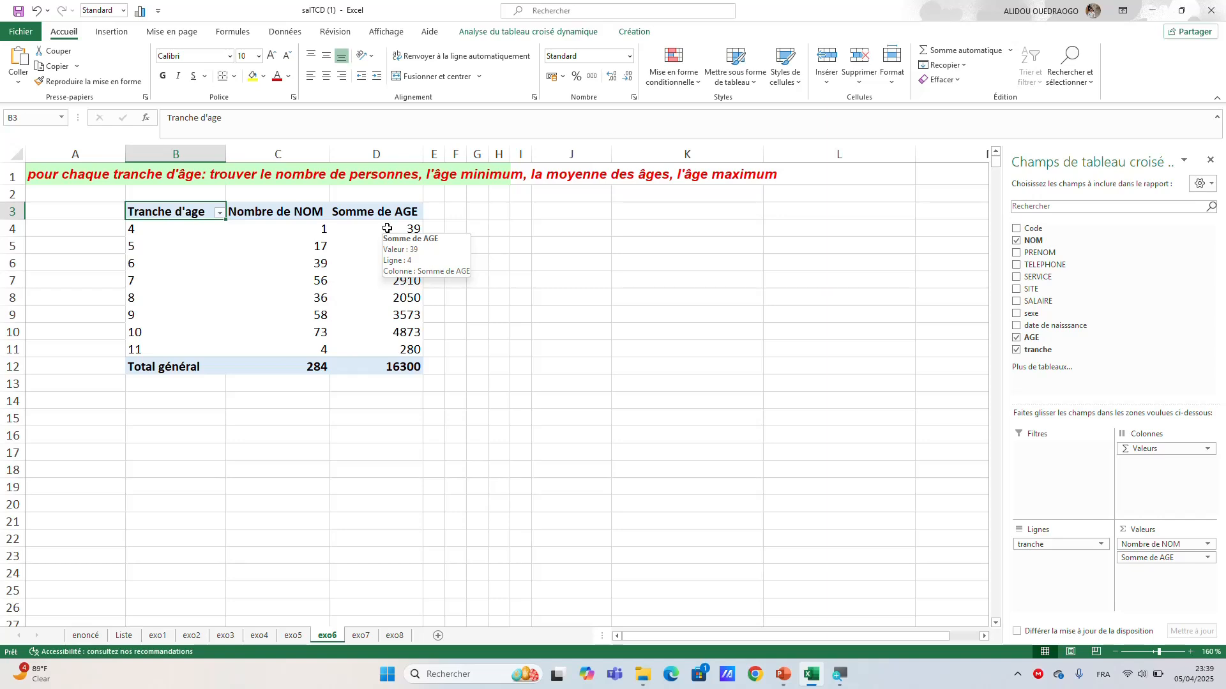
pyautogui.click(387, 228)
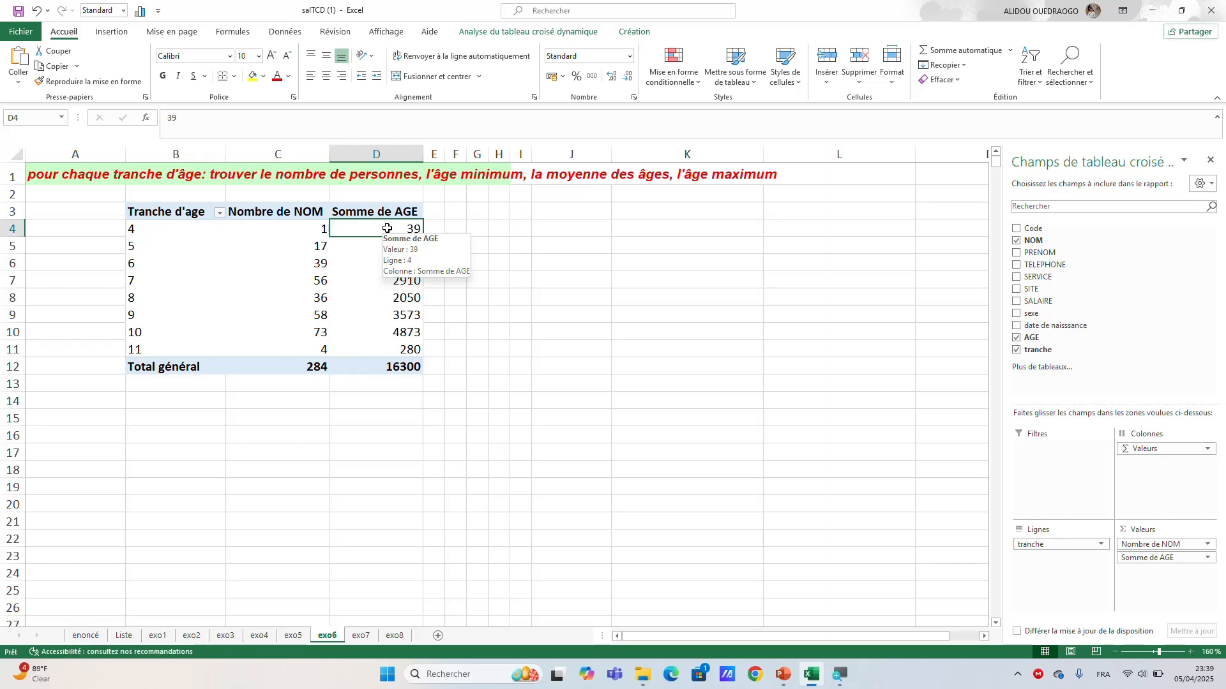
pyautogui.rightClick(387, 229)
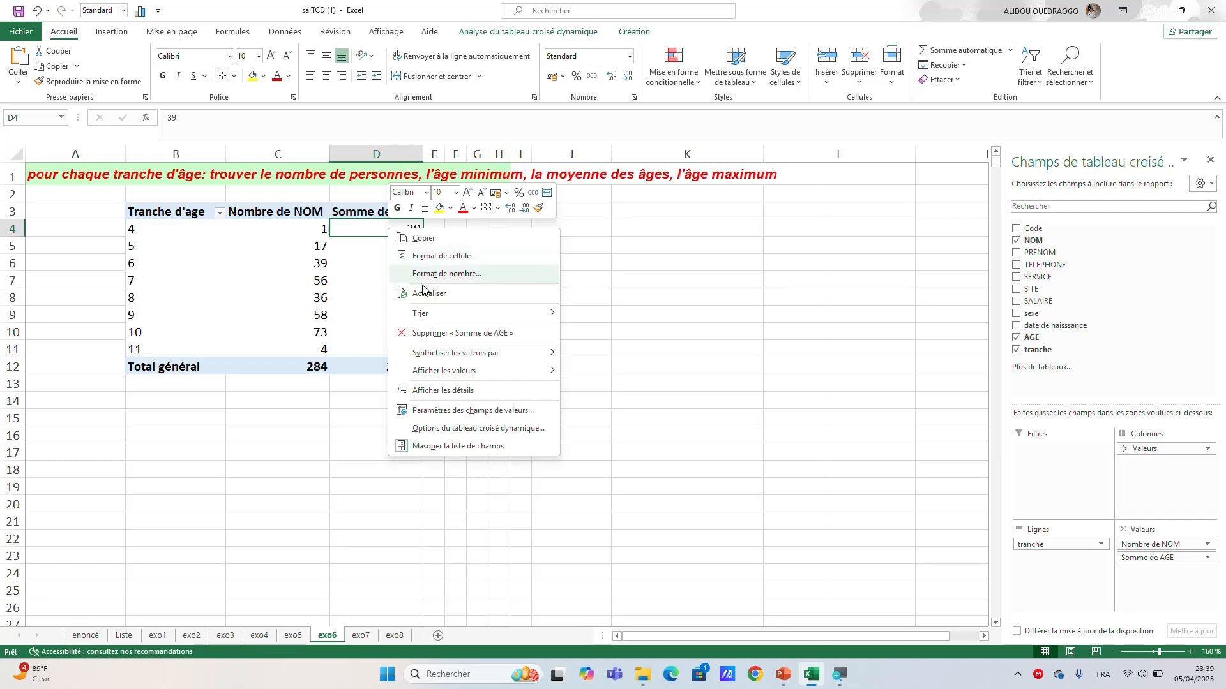
pyautogui.moveTo(444, 360)
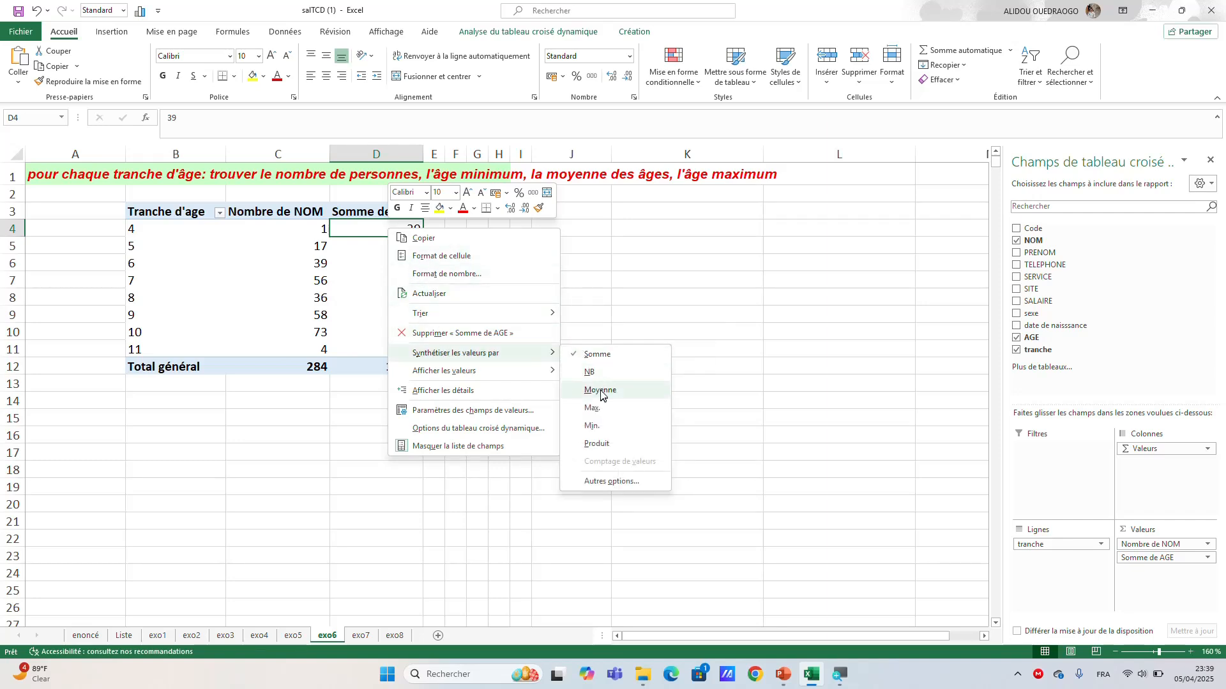
pyautogui.click(596, 427)
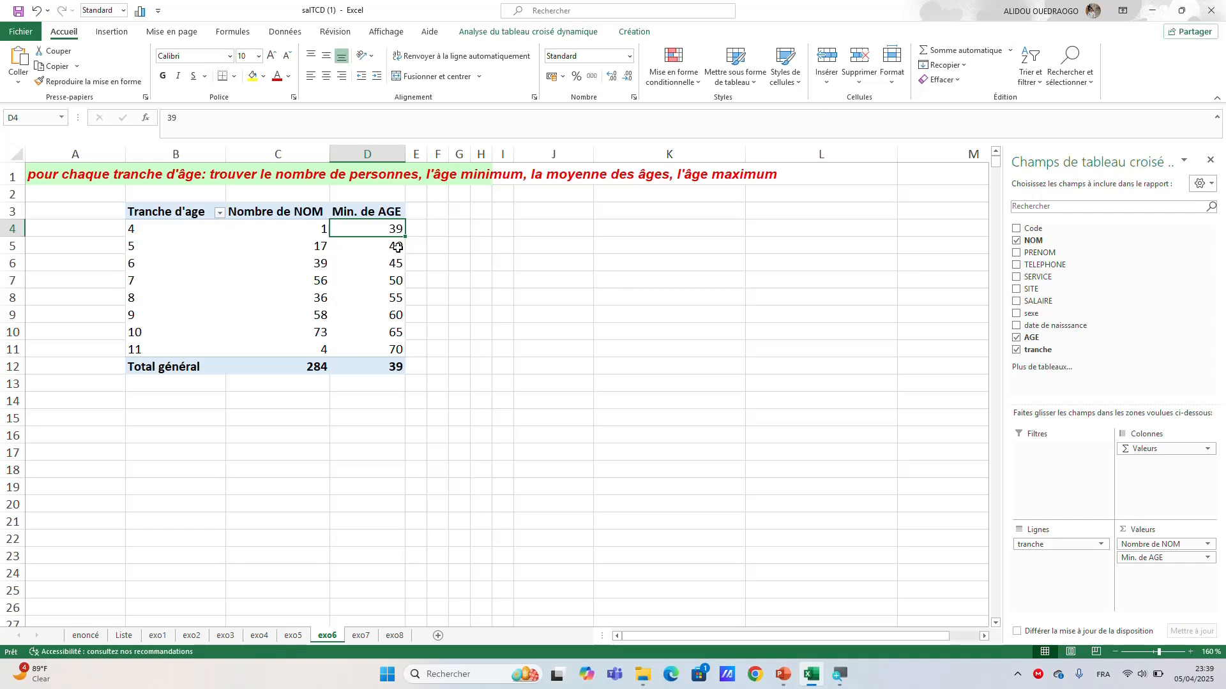
# Step: Add AGE a second time to the exo6 pivot table's values and summarise that column by Moyenne
pyautogui.moveTo(397, 248)
pyautogui.moveTo(1041, 339); pyautogui.dragTo(1147, 579)
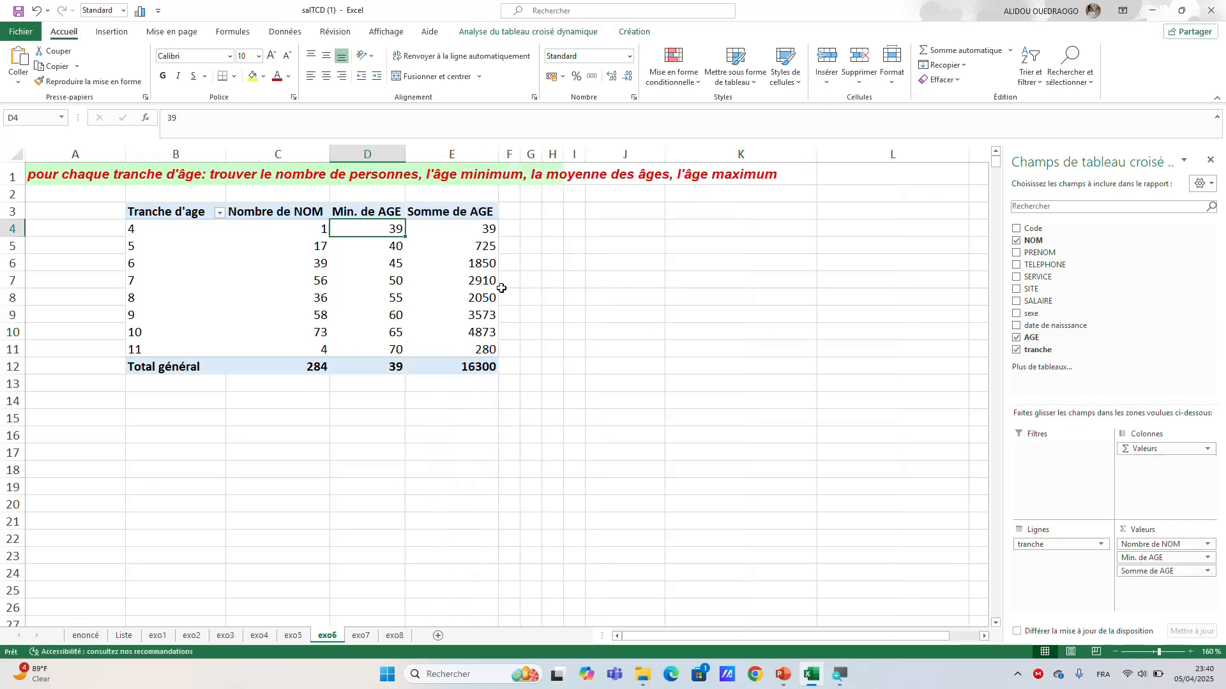
pyautogui.click(458, 229)
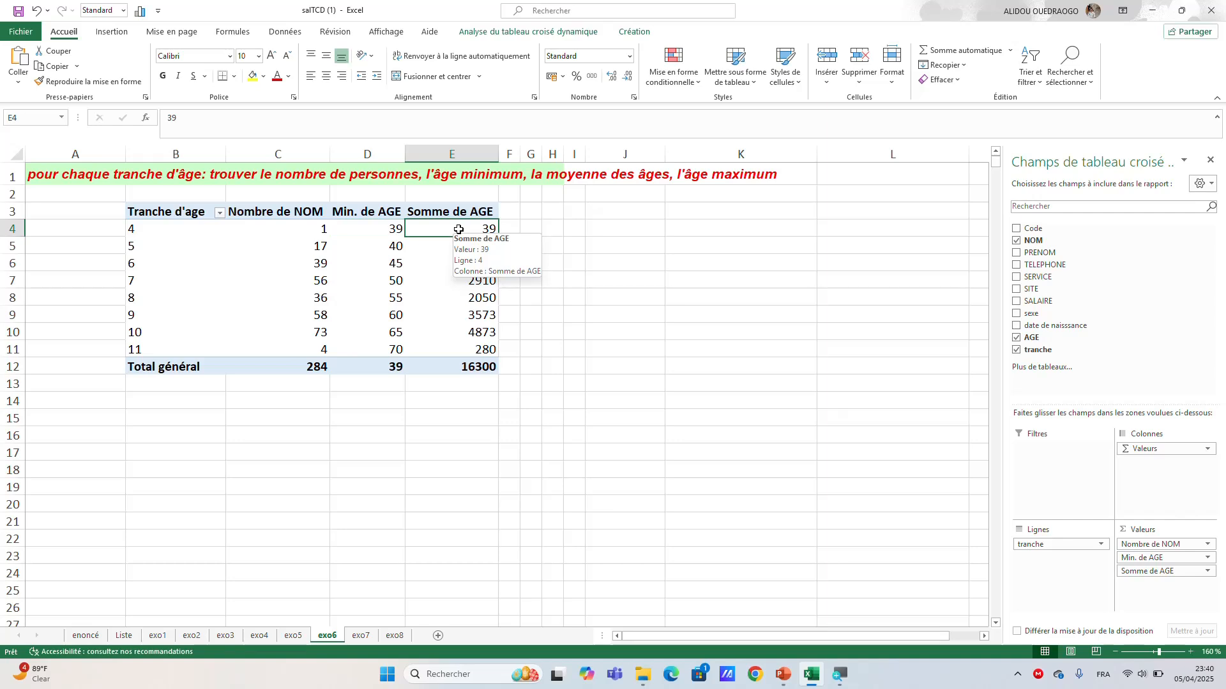
pyautogui.rightClick(458, 230)
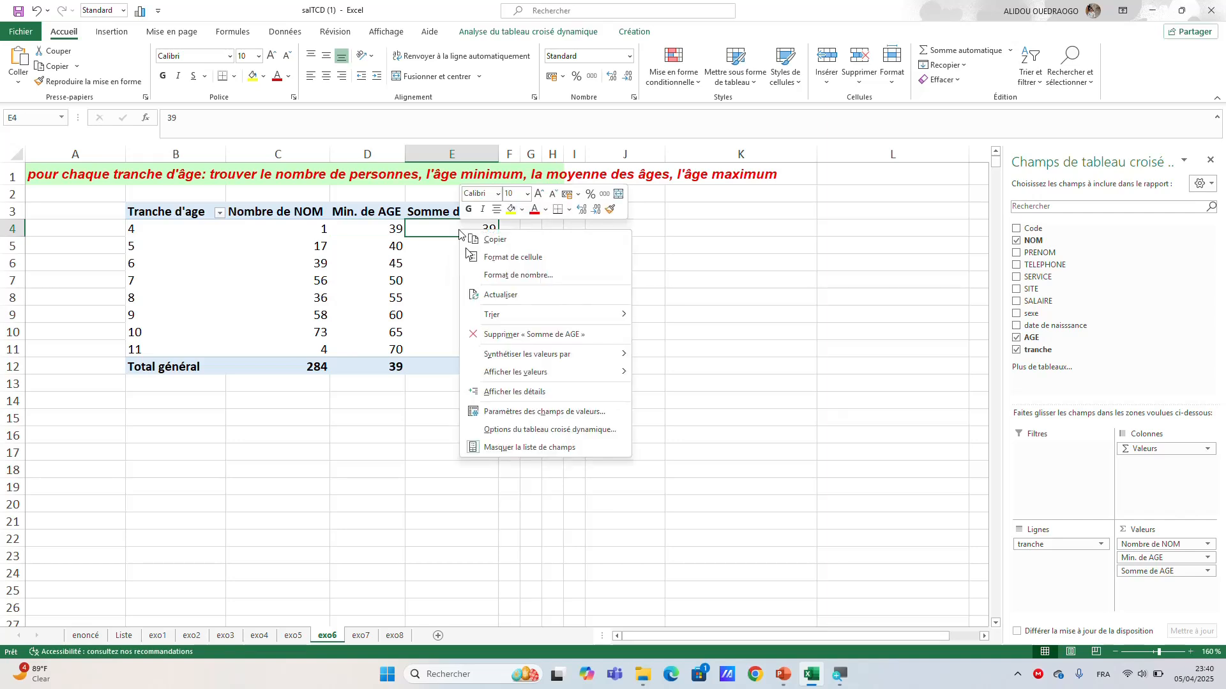
pyautogui.moveTo(509, 359)
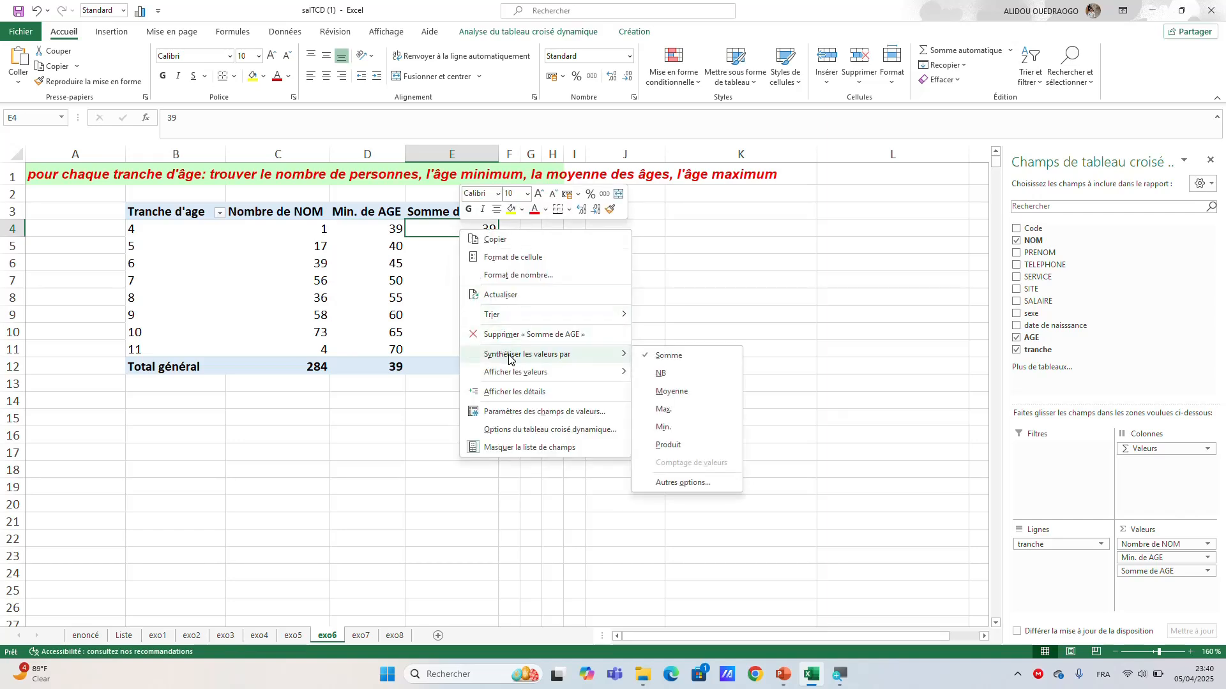
pyautogui.click(670, 391)
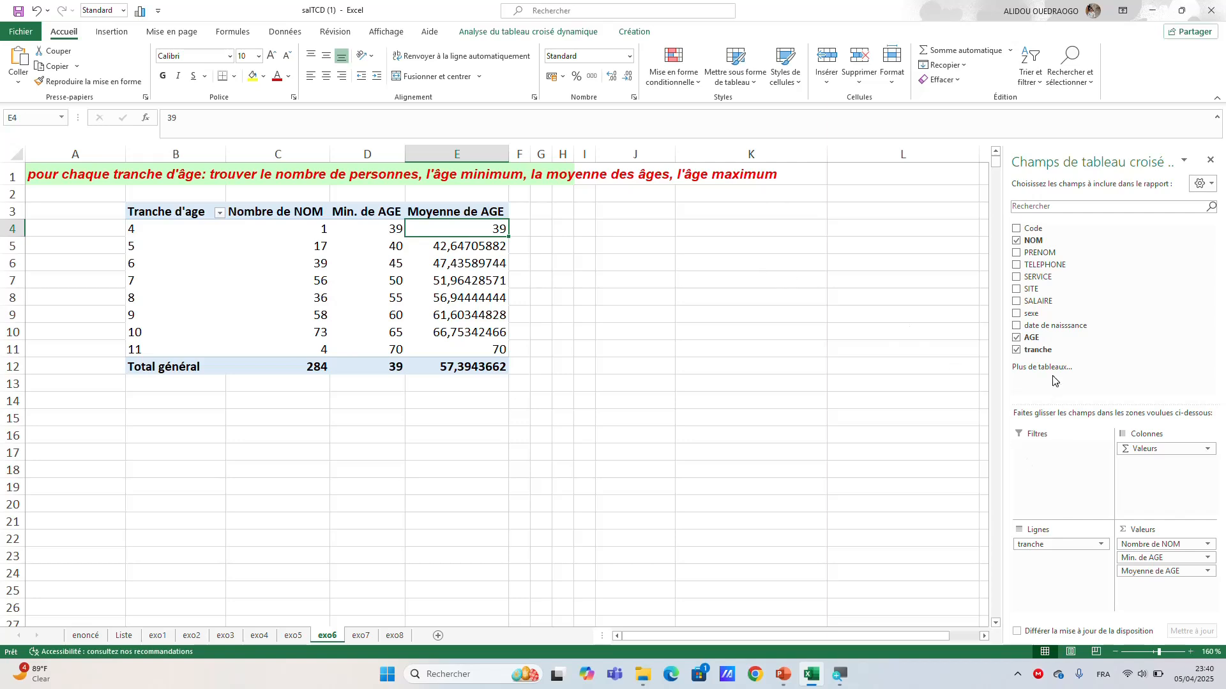
# Step: Add AGE a third time to the exo6 pivot table's values and summarise that column by Max
pyautogui.moveTo(1022, 345); pyautogui.dragTo(1139, 585)
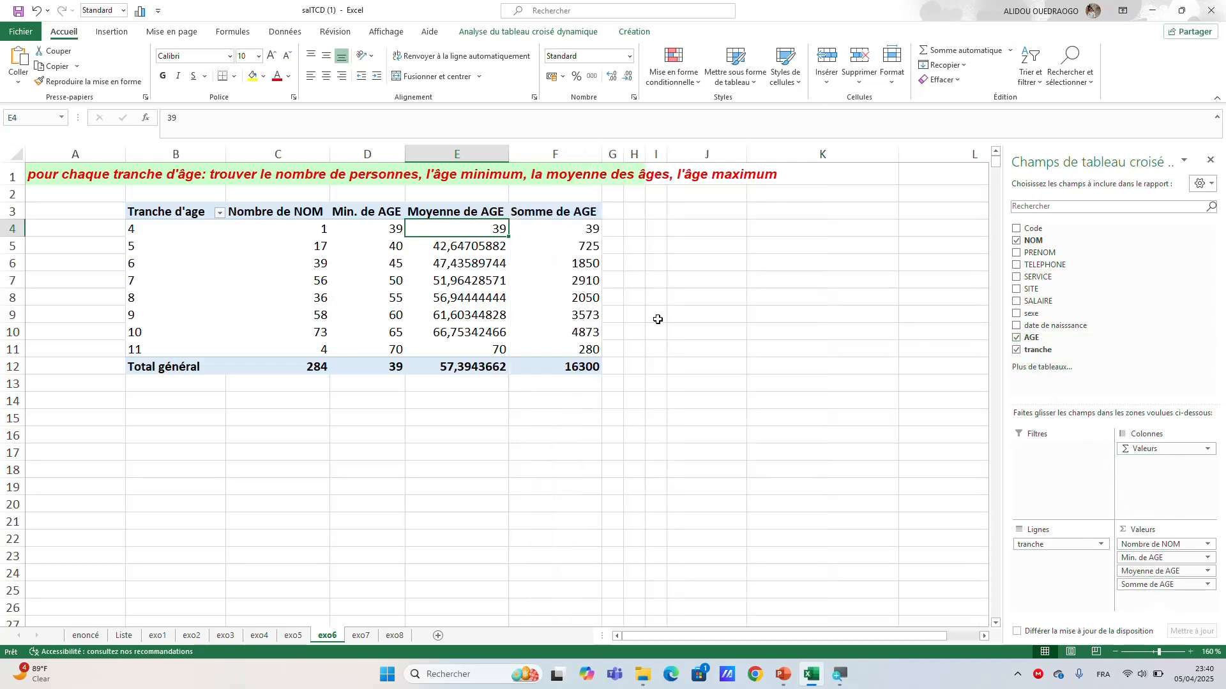
pyautogui.click(562, 230)
pyautogui.rightClick(562, 229)
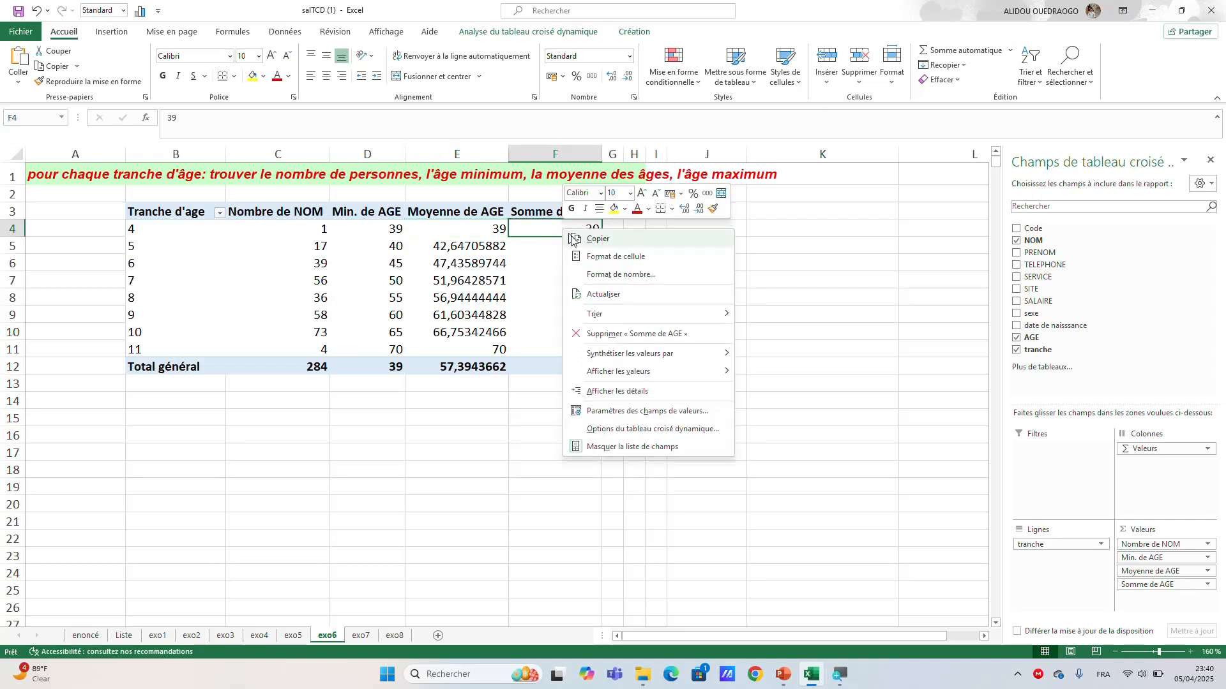
pyautogui.moveTo(623, 356)
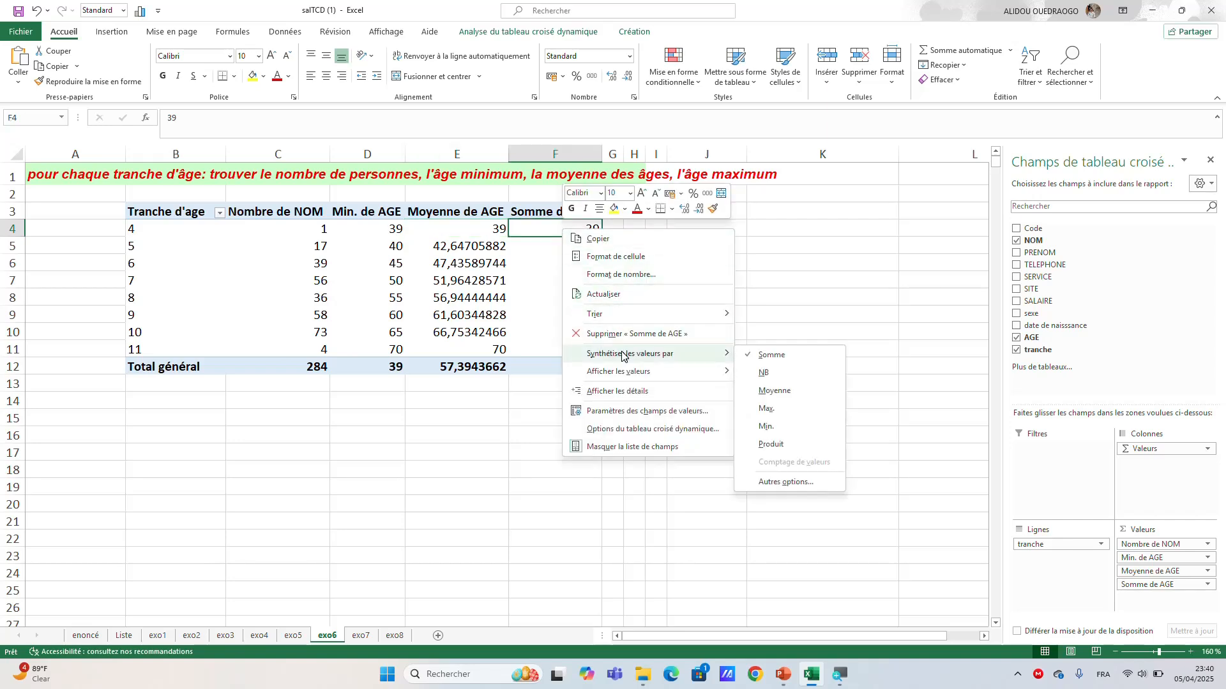
pyautogui.moveTo(680, 372)
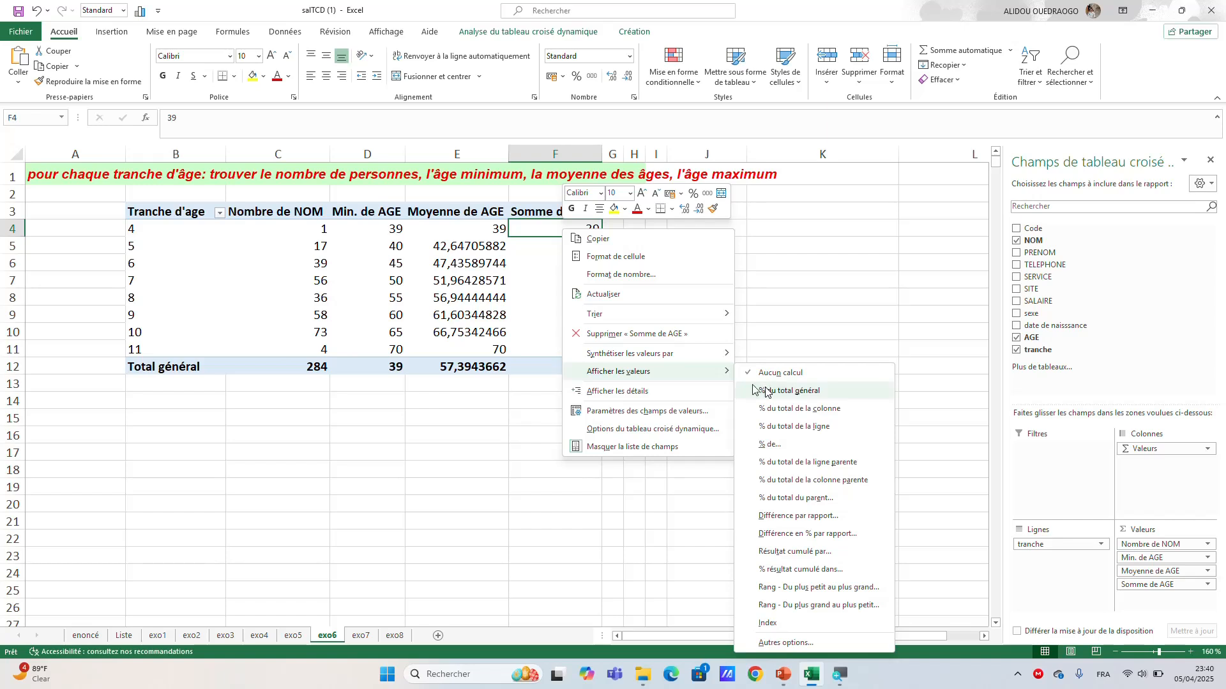
pyautogui.moveTo(721, 354)
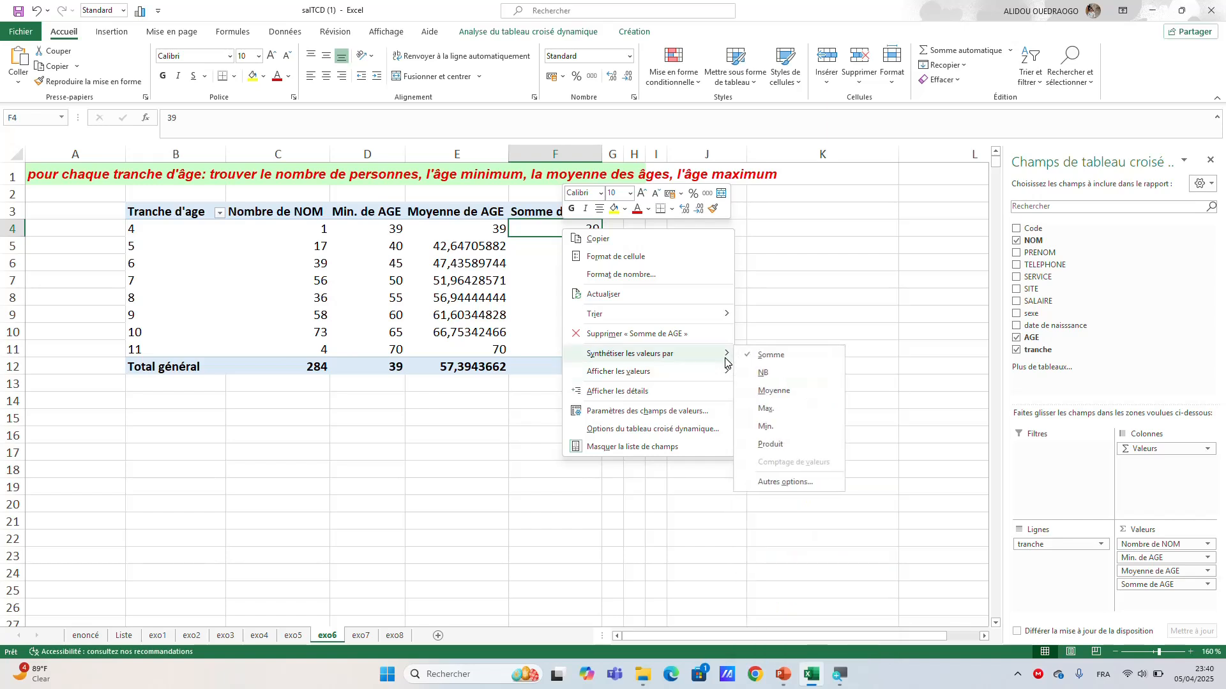
pyautogui.click(779, 413)
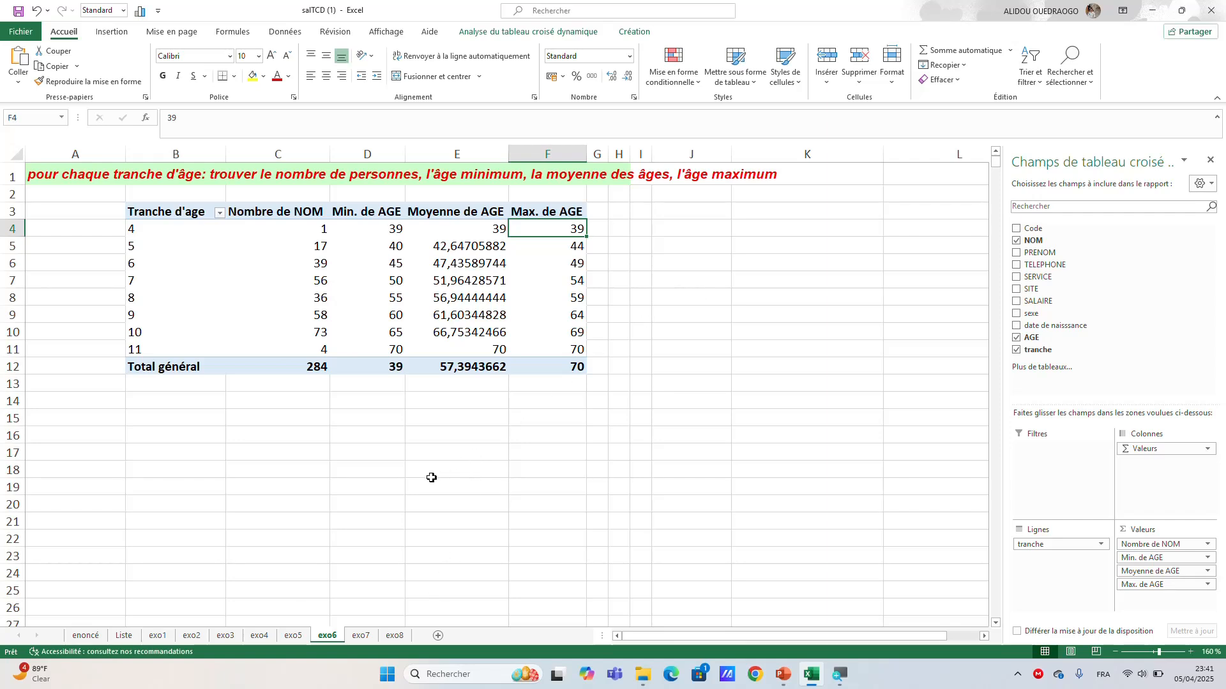
pyautogui.click(361, 636)
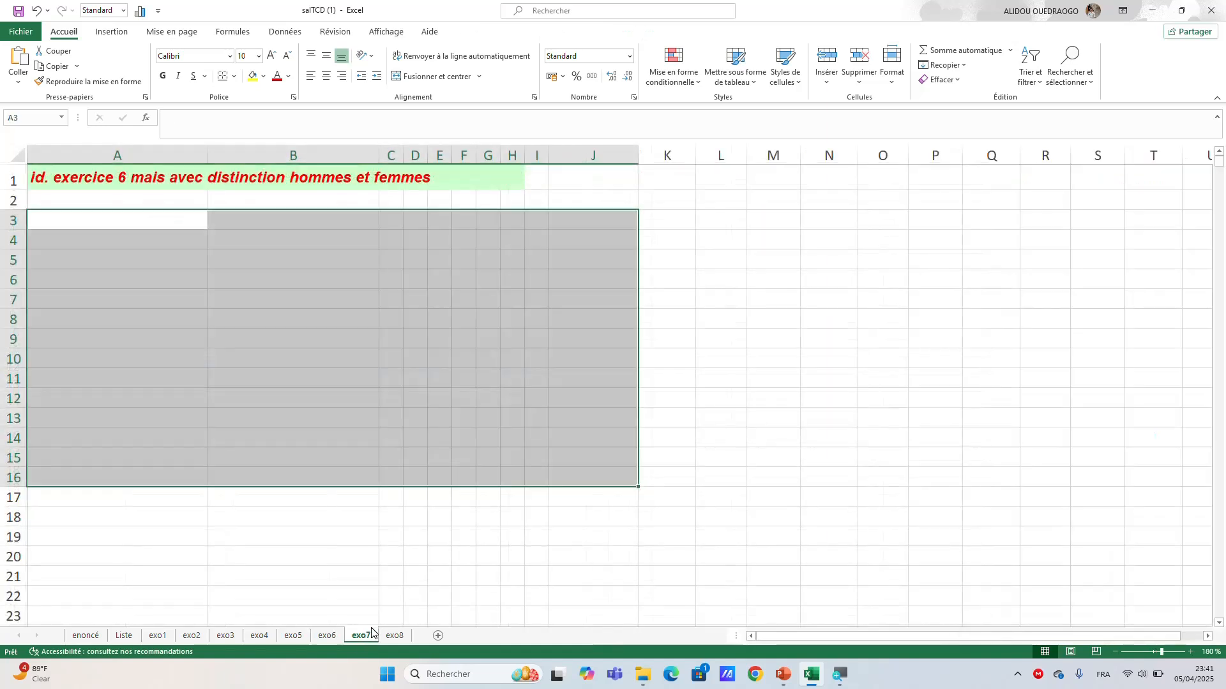
pyautogui.click(459, 514)
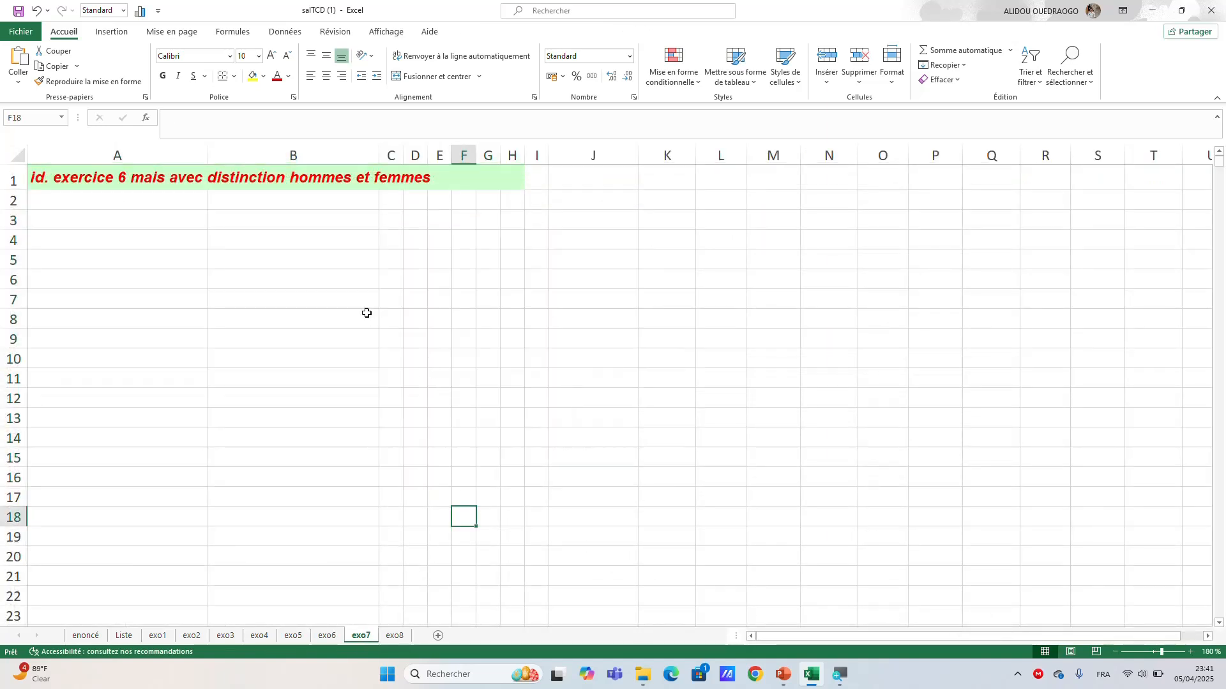
pyautogui.click(250, 224)
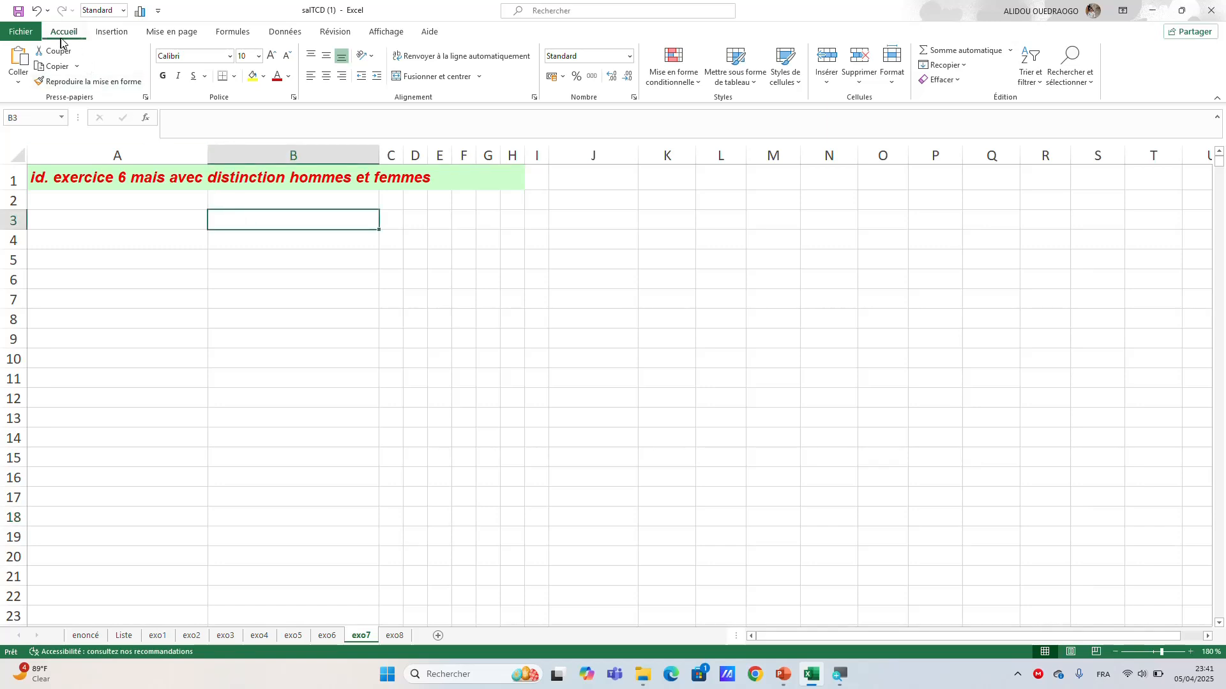
pyautogui.click(117, 35)
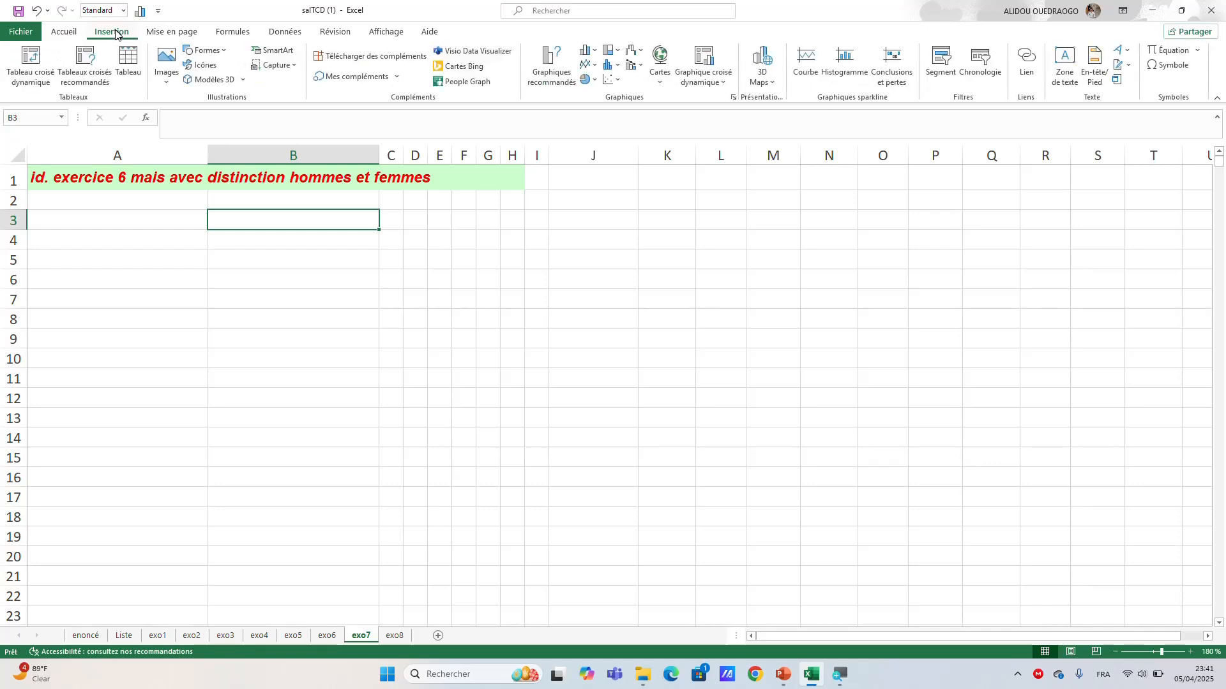
pyautogui.click(26, 58)
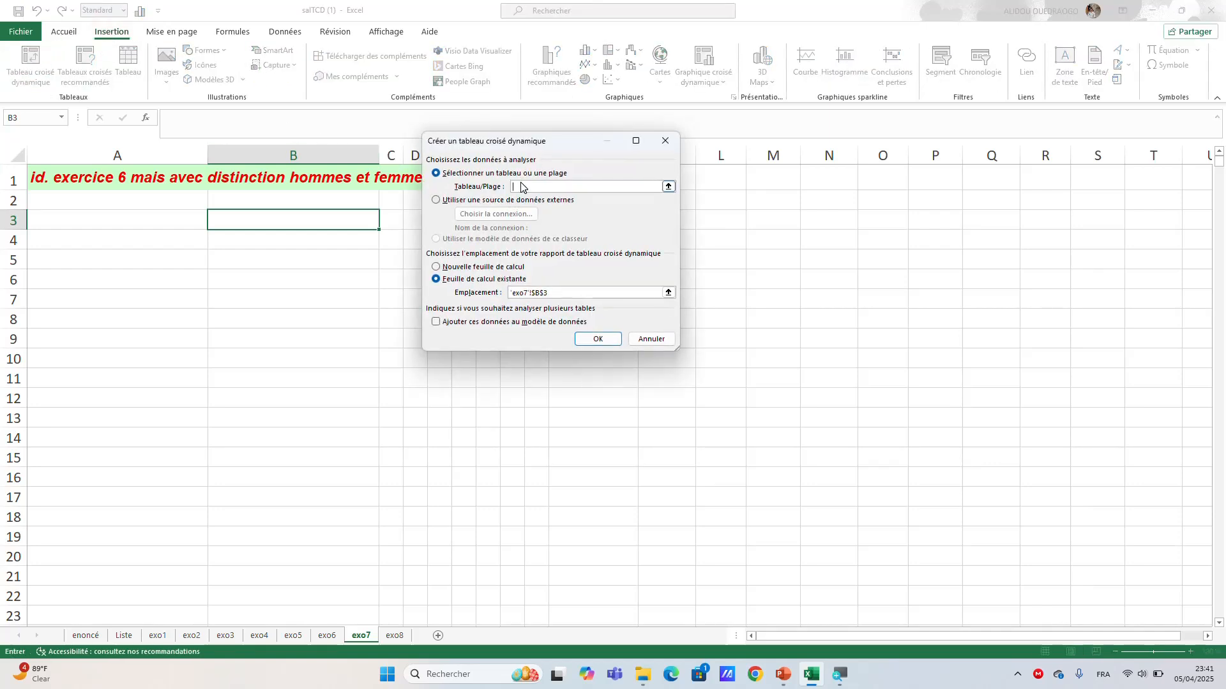
pyautogui.write('TCD')
pyautogui.click(597, 339)
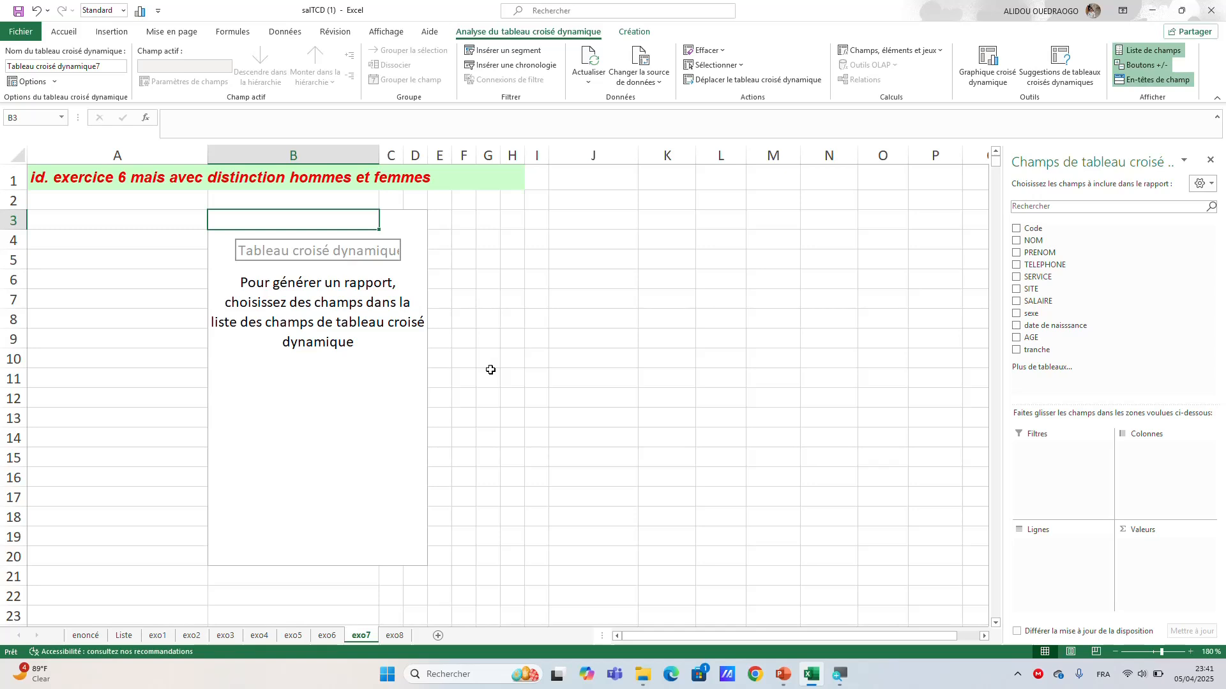
pyautogui.hotkey('ctrl', 'z')
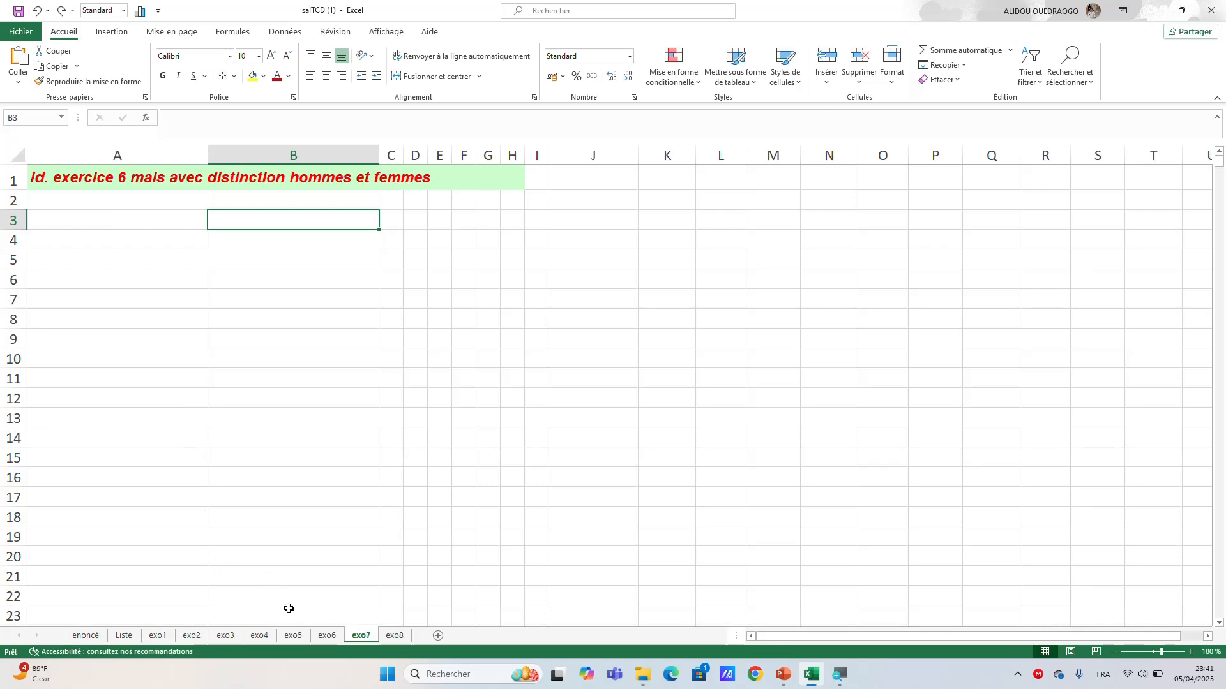
# Step: Copy the whole exo6 pivot table, including its grand total, and paste it at cell B3 of the exo7 sheet
pyautogui.click(327, 636)
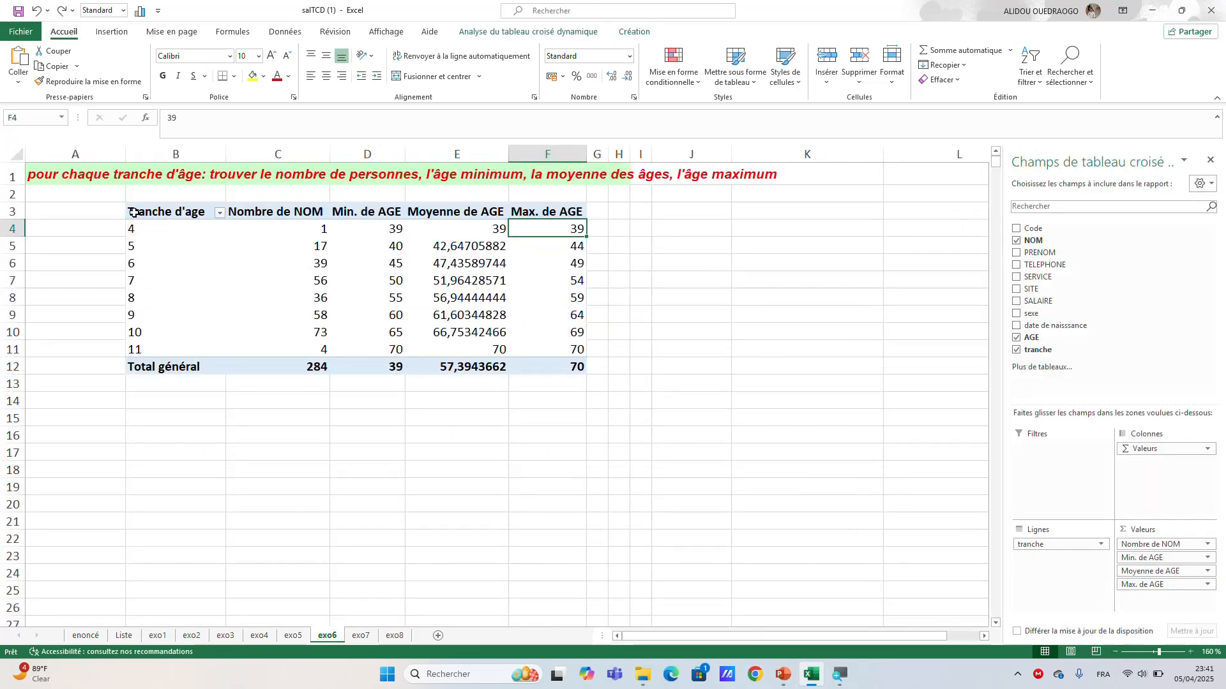
pyautogui.moveTo(133, 212); pyautogui.dragTo(549, 364)
pyautogui.hotkey('ctrl', 'c')
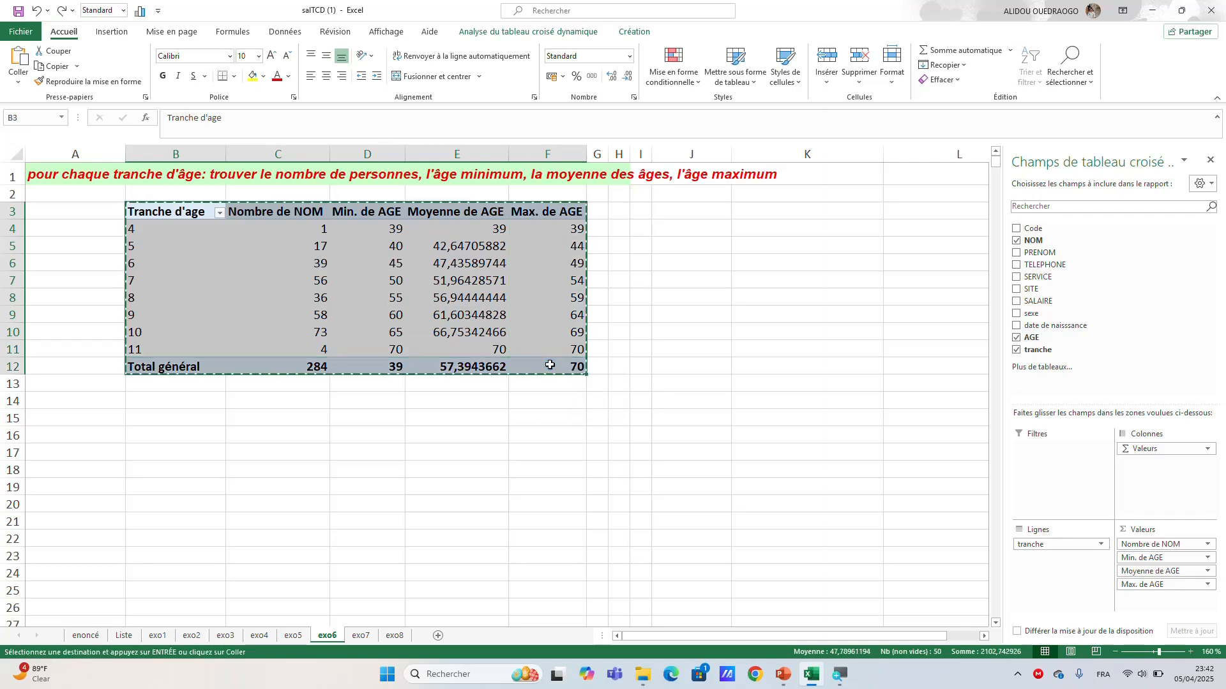
pyautogui.click(360, 636)
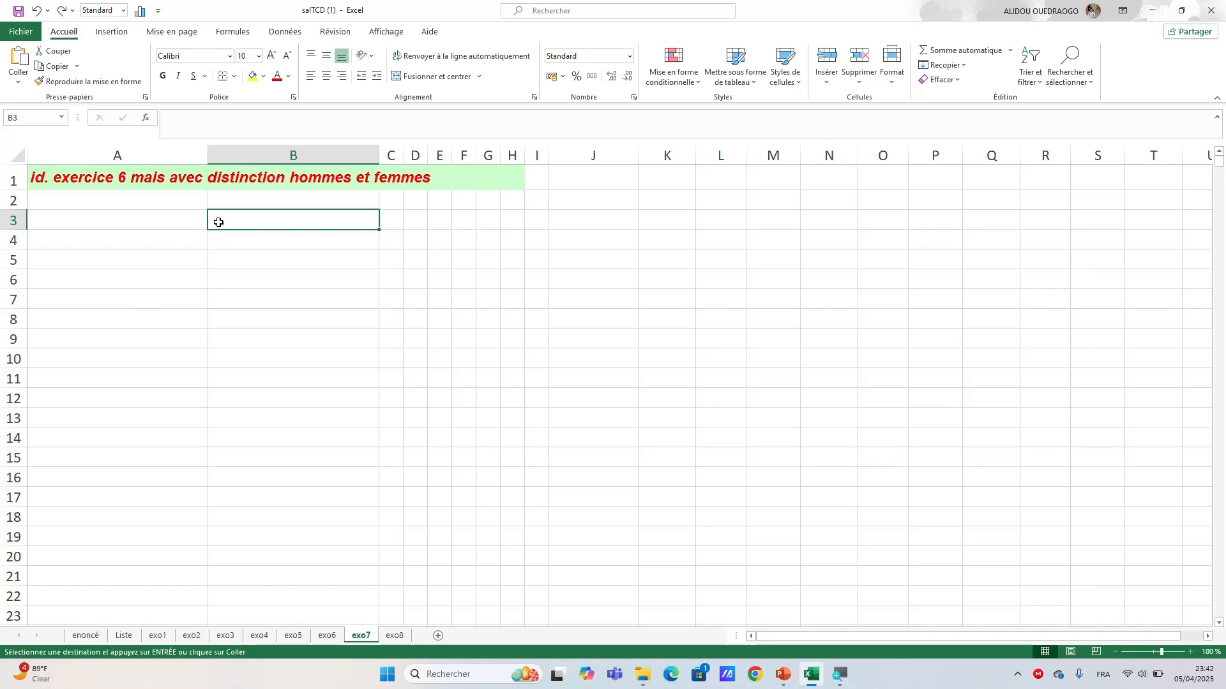
pyautogui.hotkey('ctrl', 'v')
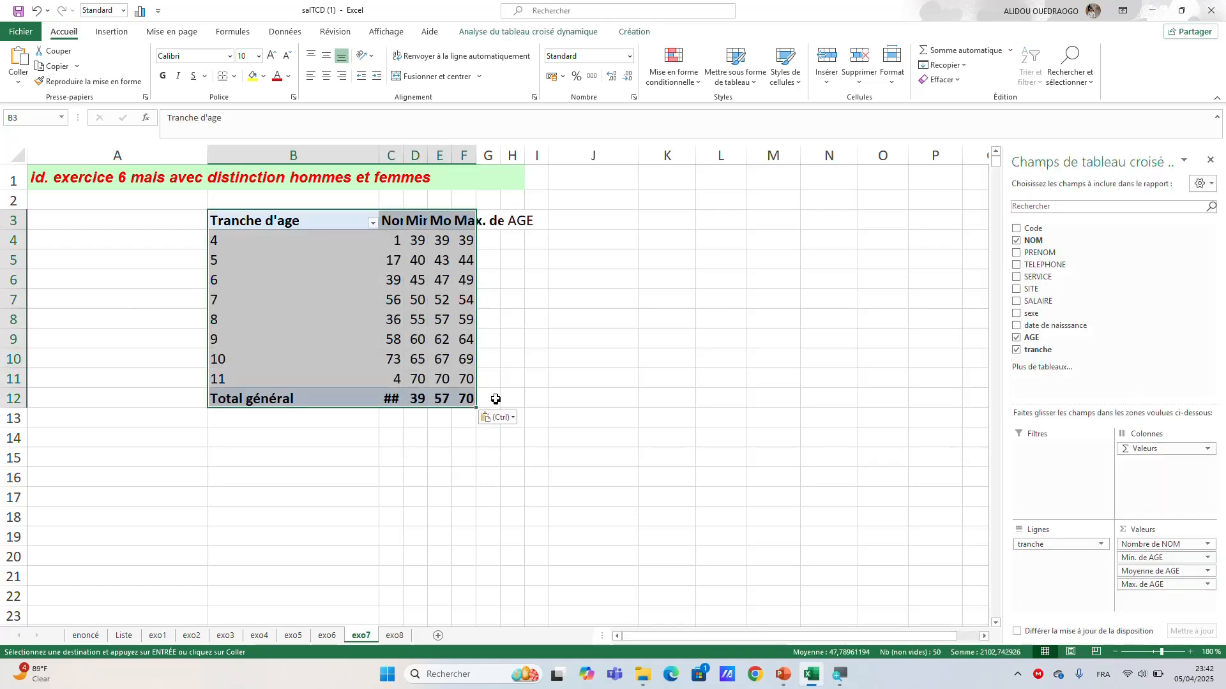
# Step: Widen columns C to F of the exo7 sheet to fit the pivot table's headers, and narrow column B
pyautogui.doubleClick(475, 148)
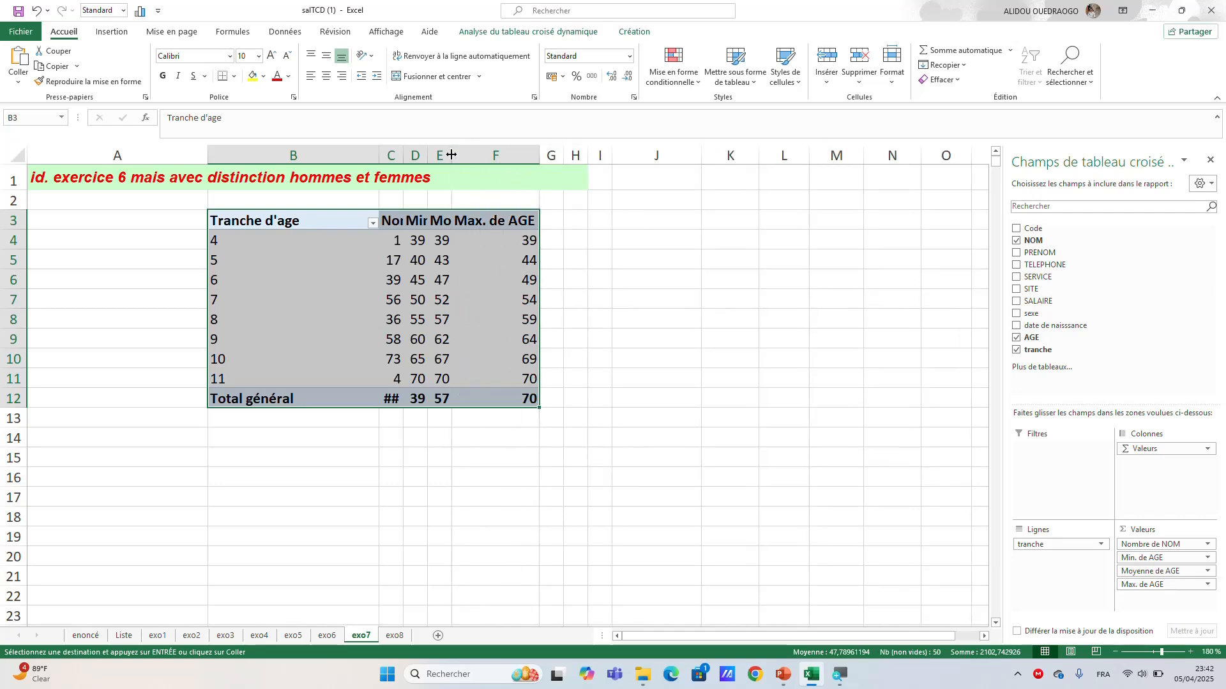
pyautogui.doubleClick(451, 155)
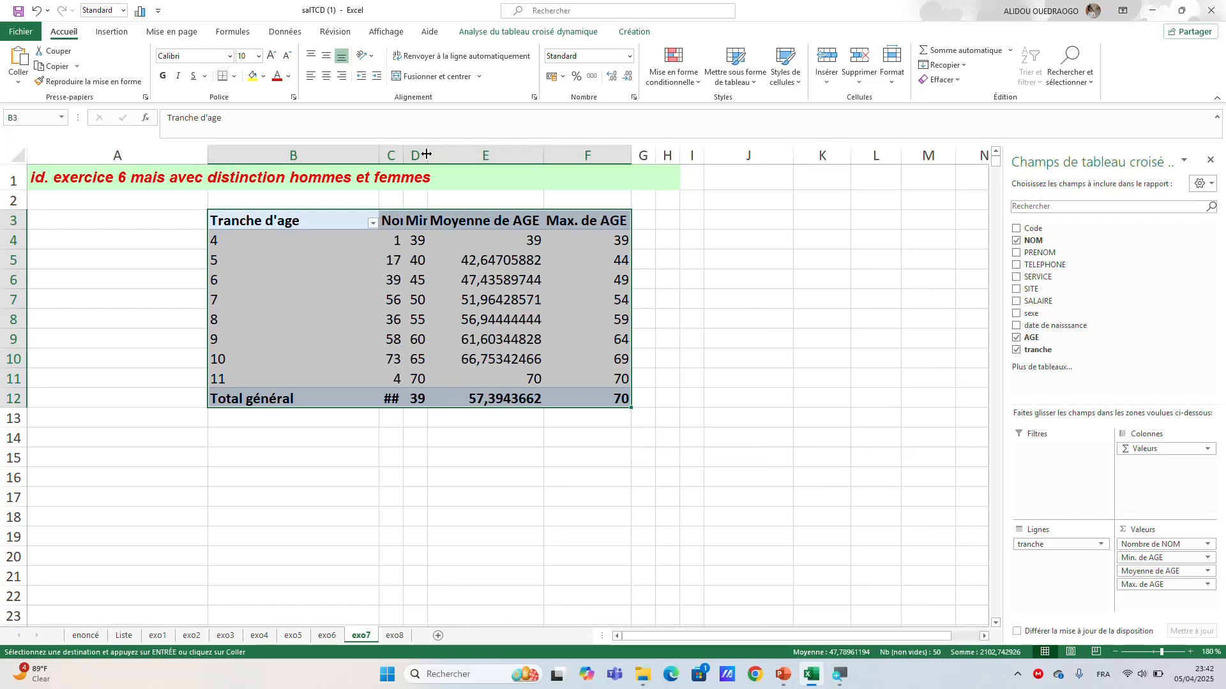
pyautogui.doubleClick(427, 154)
pyautogui.click(403, 154)
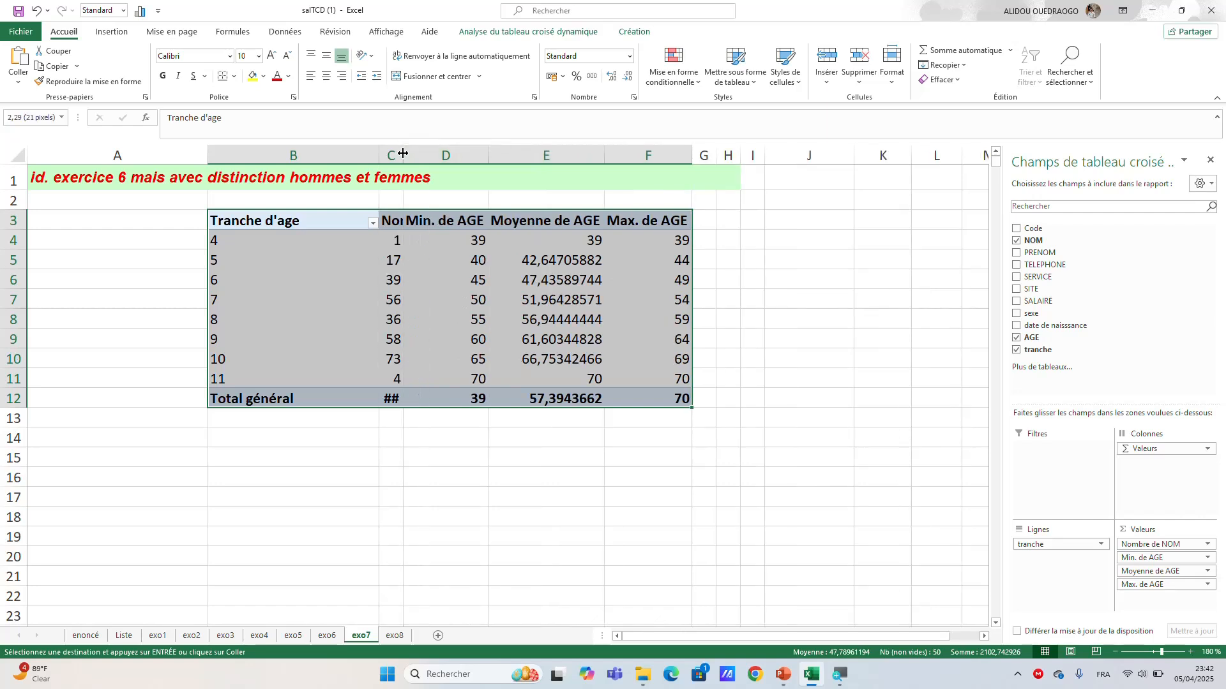
pyautogui.doubleClick(403, 154)
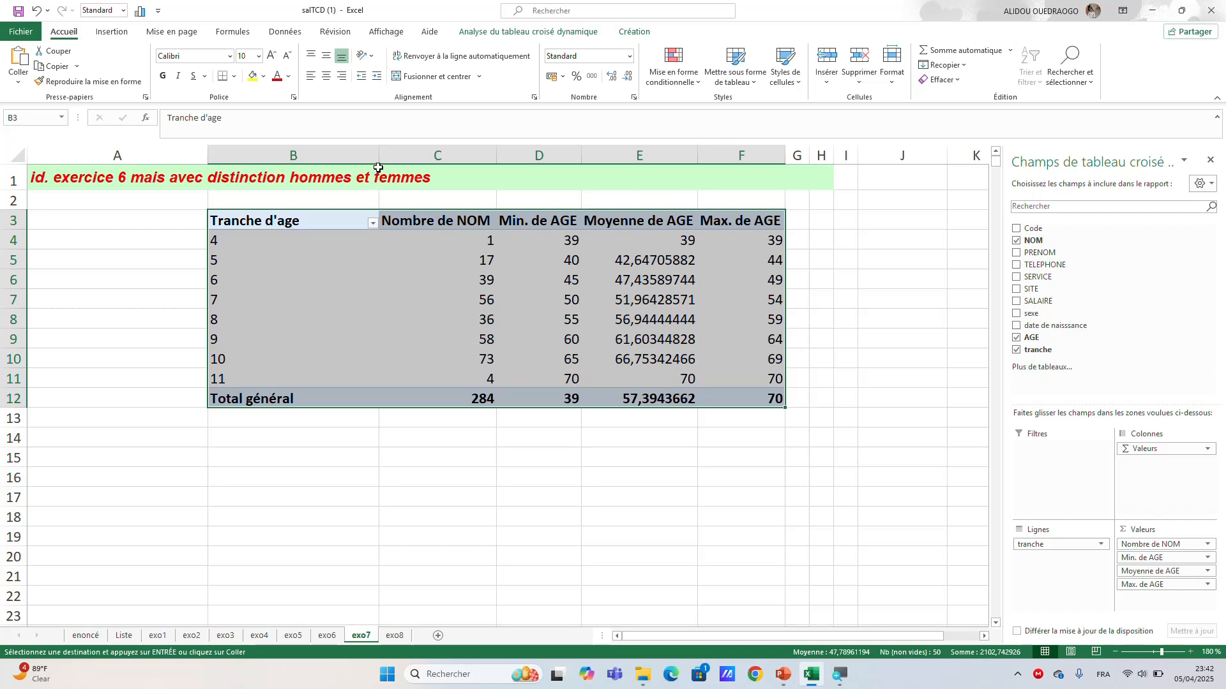
pyautogui.moveTo(378, 157); pyautogui.dragTo(330, 164)
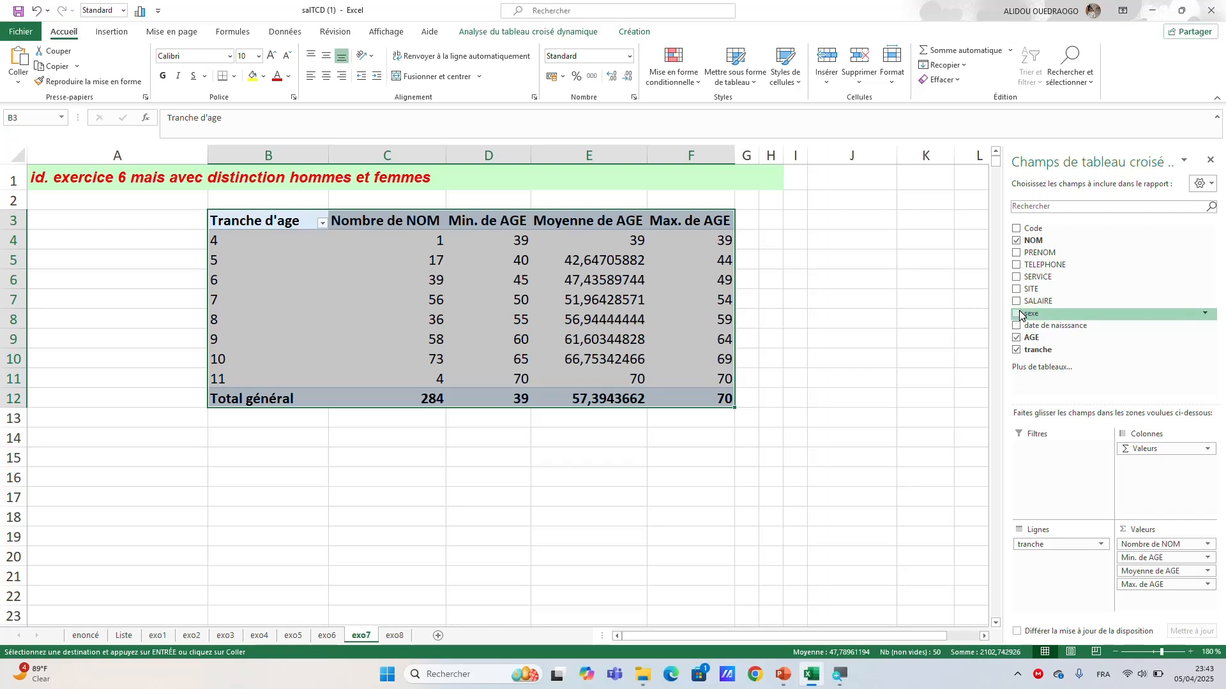
# Step: Add sexe to the exo7 pivot table's rows beneath tranche, and review the breakdown down to the grand total
pyautogui.moveTo(1020, 315); pyautogui.dragTo(1053, 570)
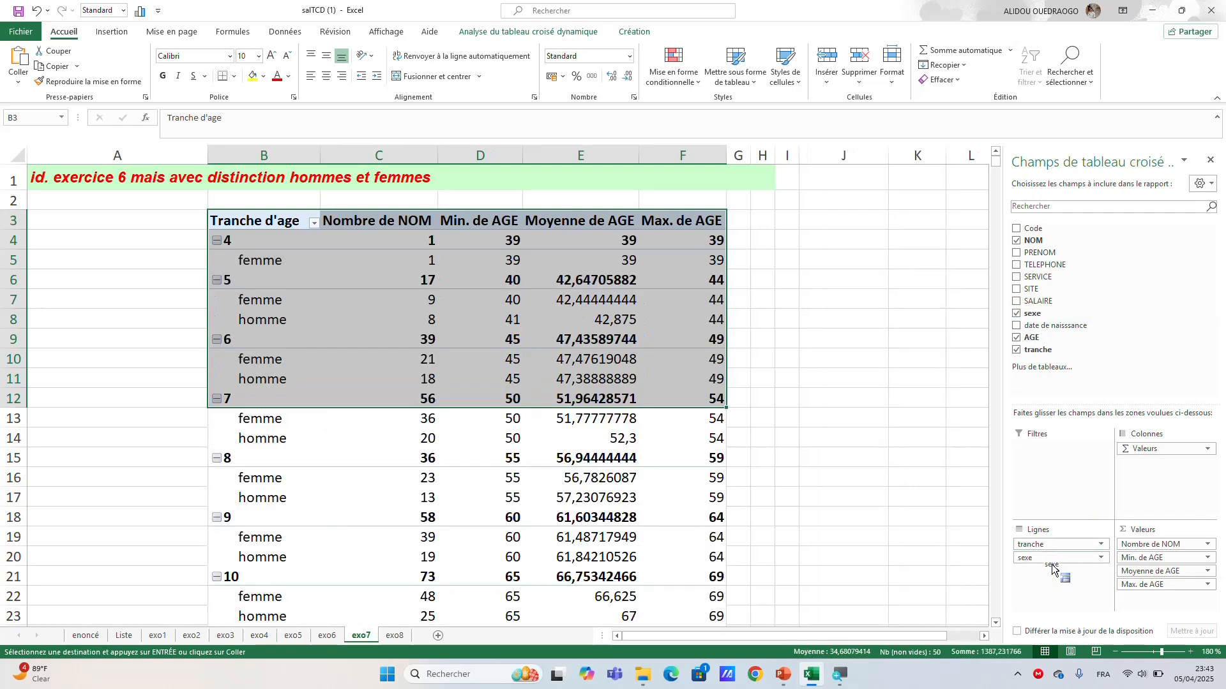
pyautogui.click(803, 457)
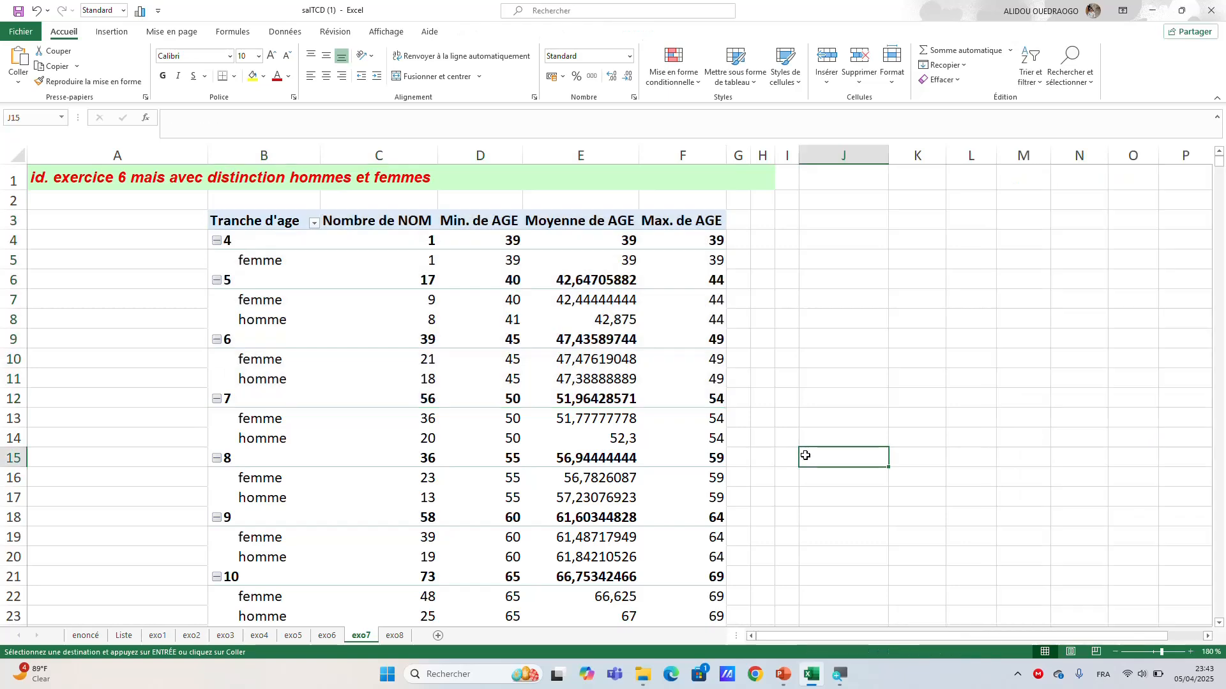
pyautogui.scroll(-2, 643, 496)
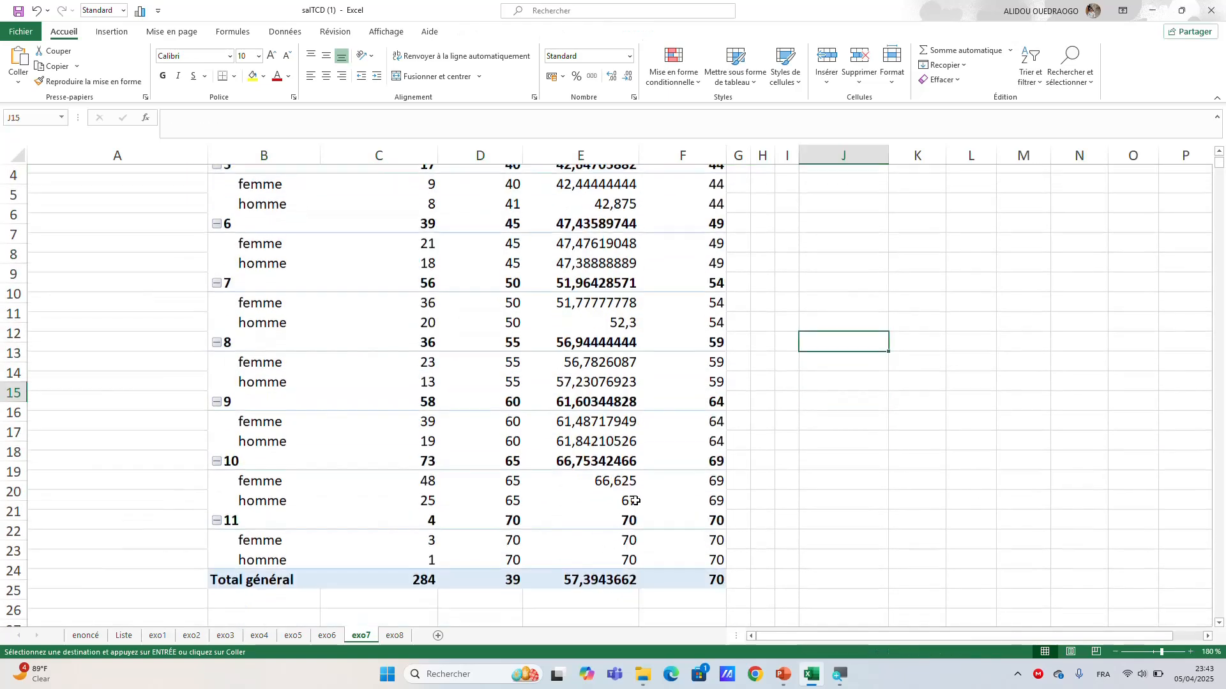
pyautogui.scroll(2, 635, 501)
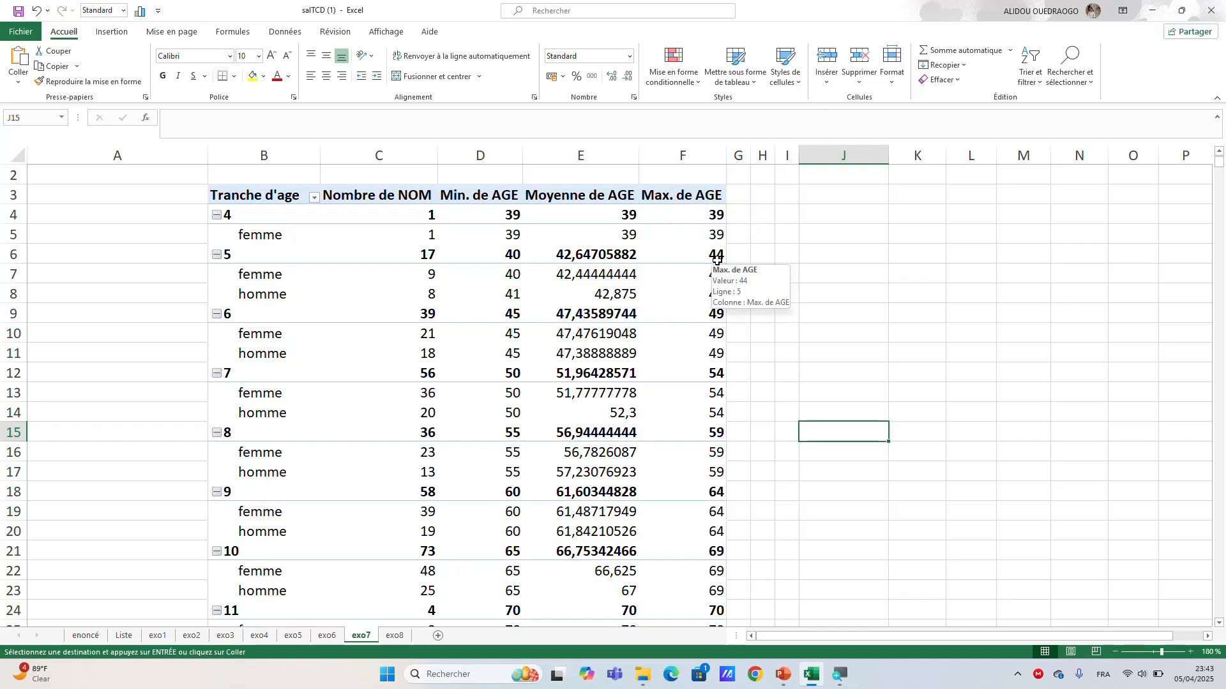
pyautogui.scroll(-2, 544, 460)
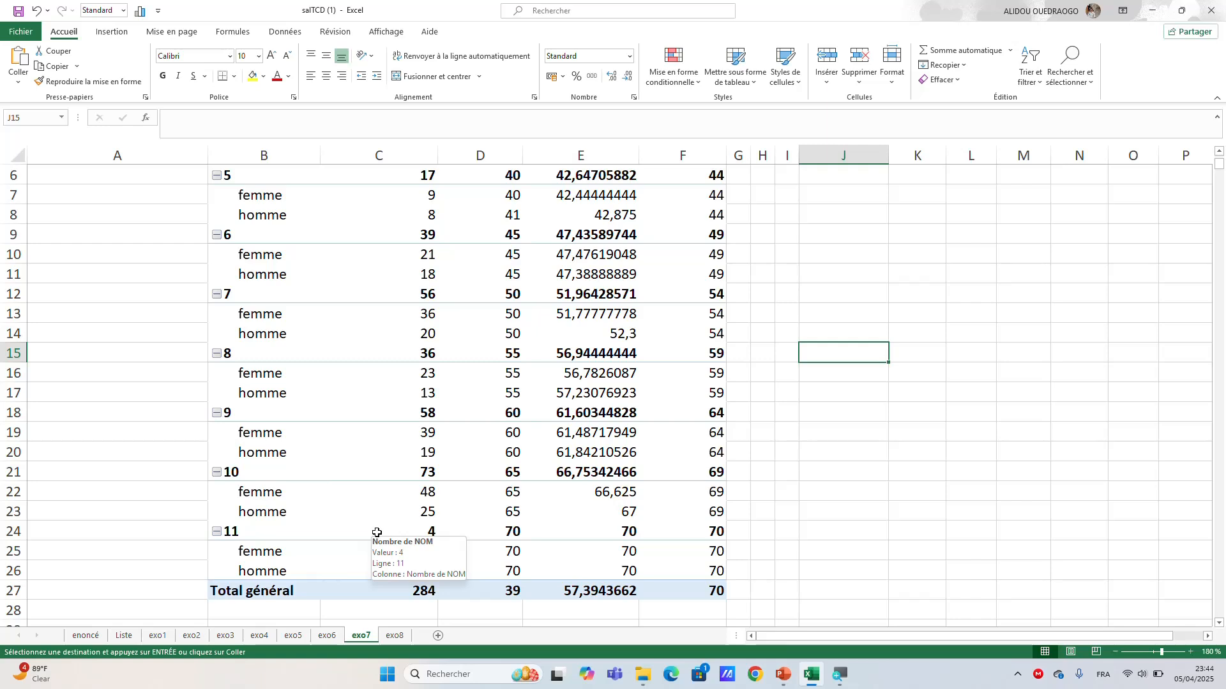
# Step: Try inserting a pivot table from the range TCD at cell F15 of the exo8 sheet, and undo the insertion
pyautogui.click(396, 636)
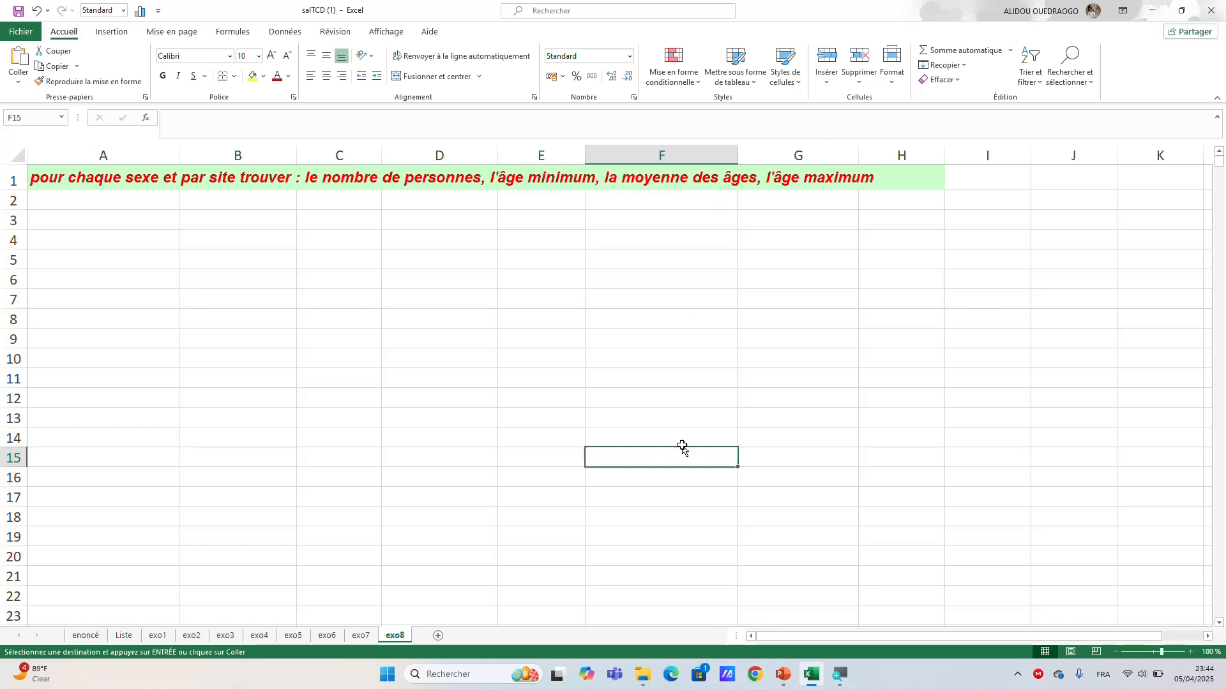
pyautogui.click(107, 38)
pyautogui.click(33, 62)
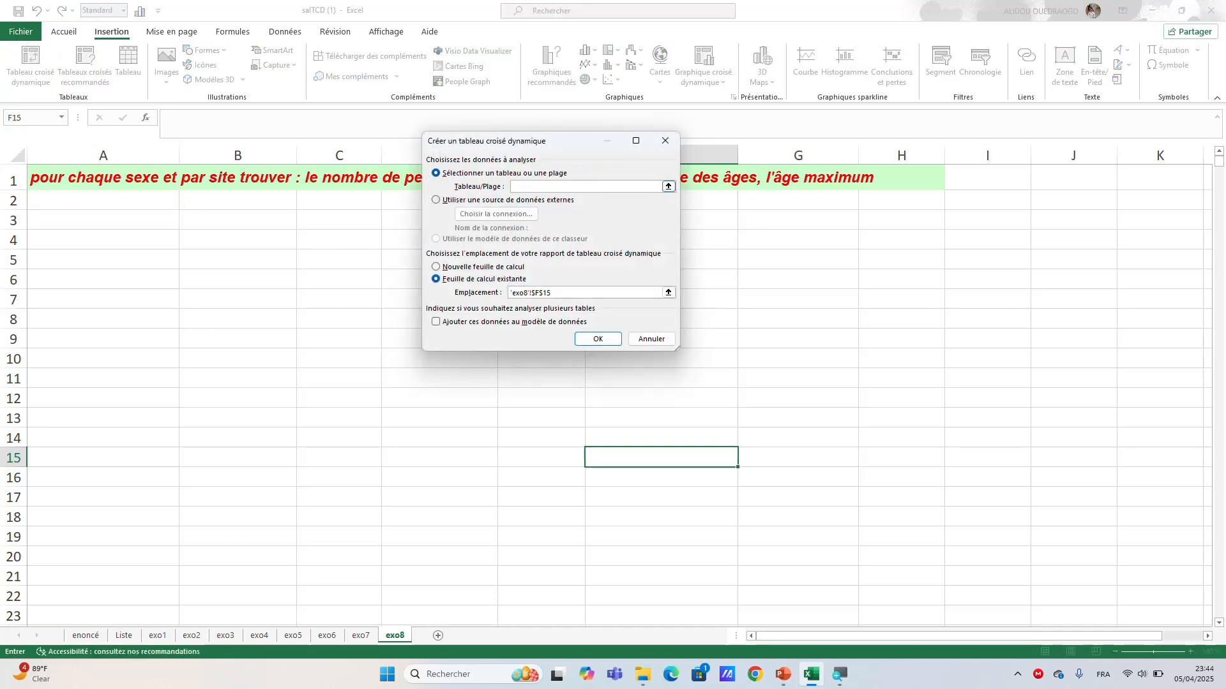
pyautogui.write('TCD')
pyautogui.click(594, 340)
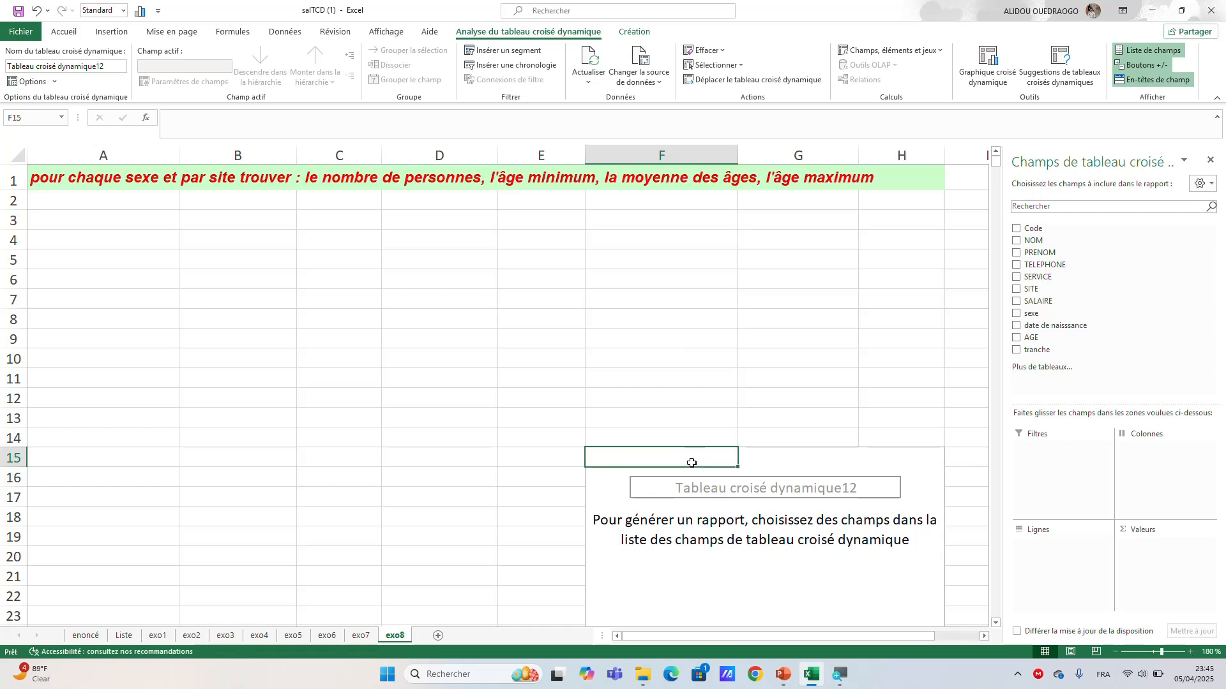
pyautogui.scroll(-2, 683, 434)
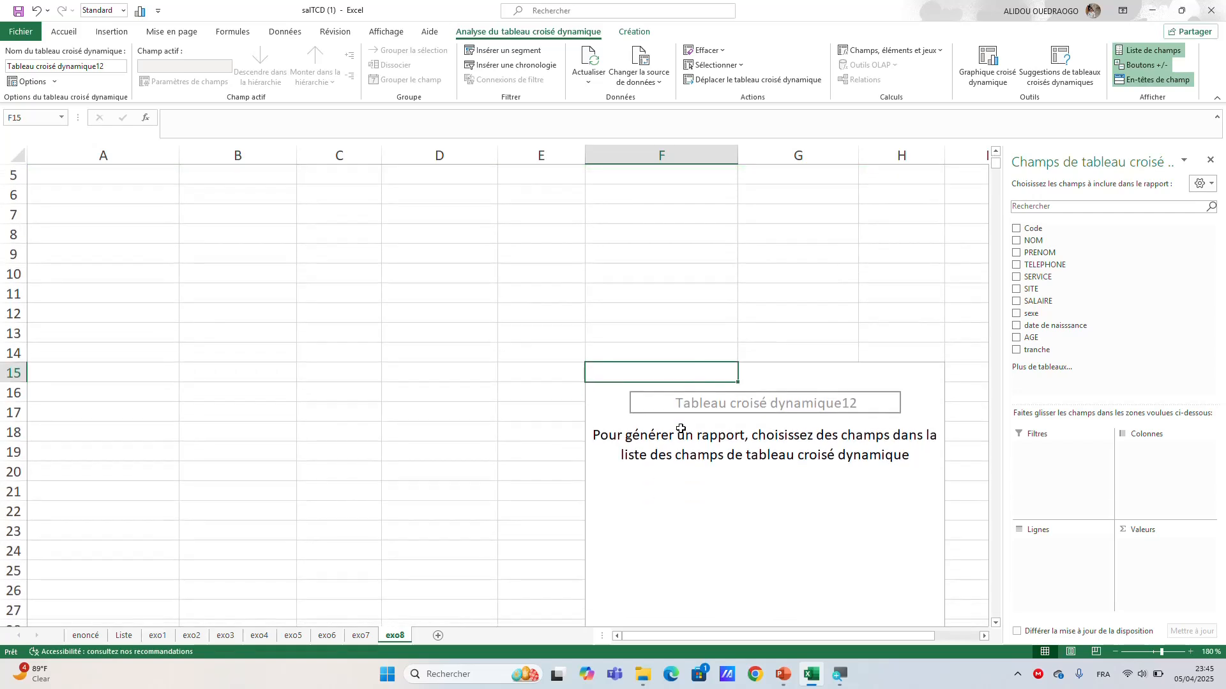
pyautogui.scroll(-3, 680, 429)
pyautogui.scroll(3, 681, 429)
pyautogui.hotkey('ctrl', 'z')
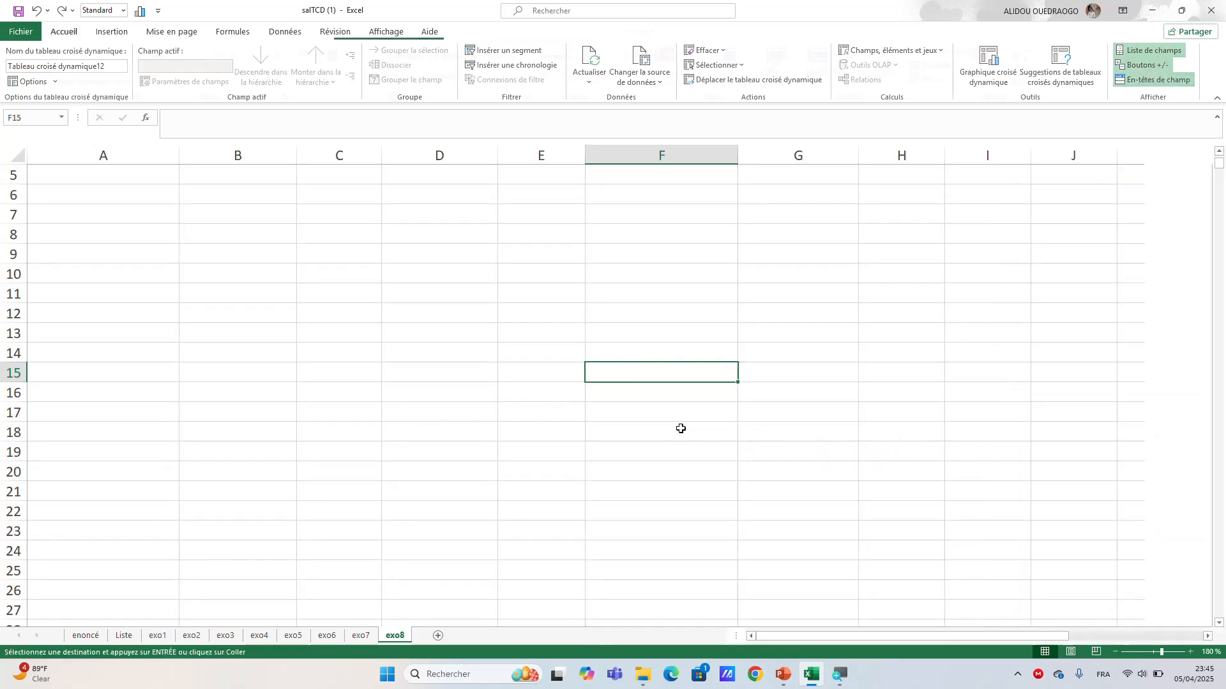
pyautogui.scroll(2, 242, 258)
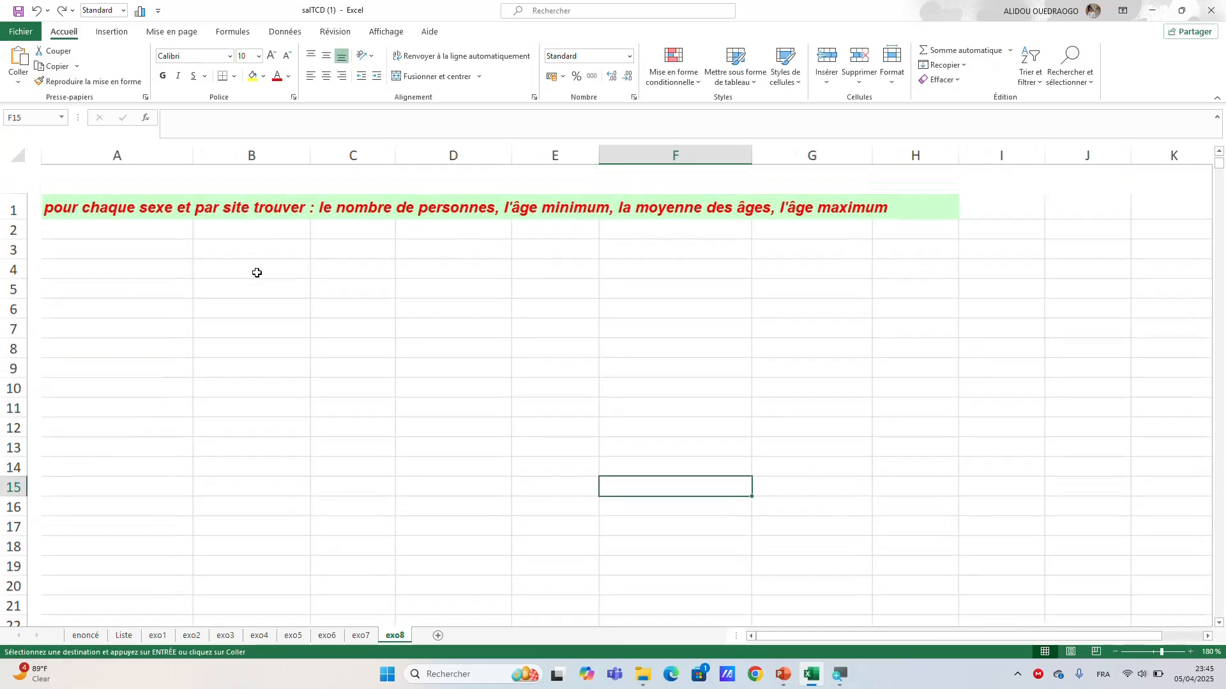
# Step: Insert a pivot table from the range TCD at cell A3 of the existing exo8 sheet
pyautogui.click(135, 225)
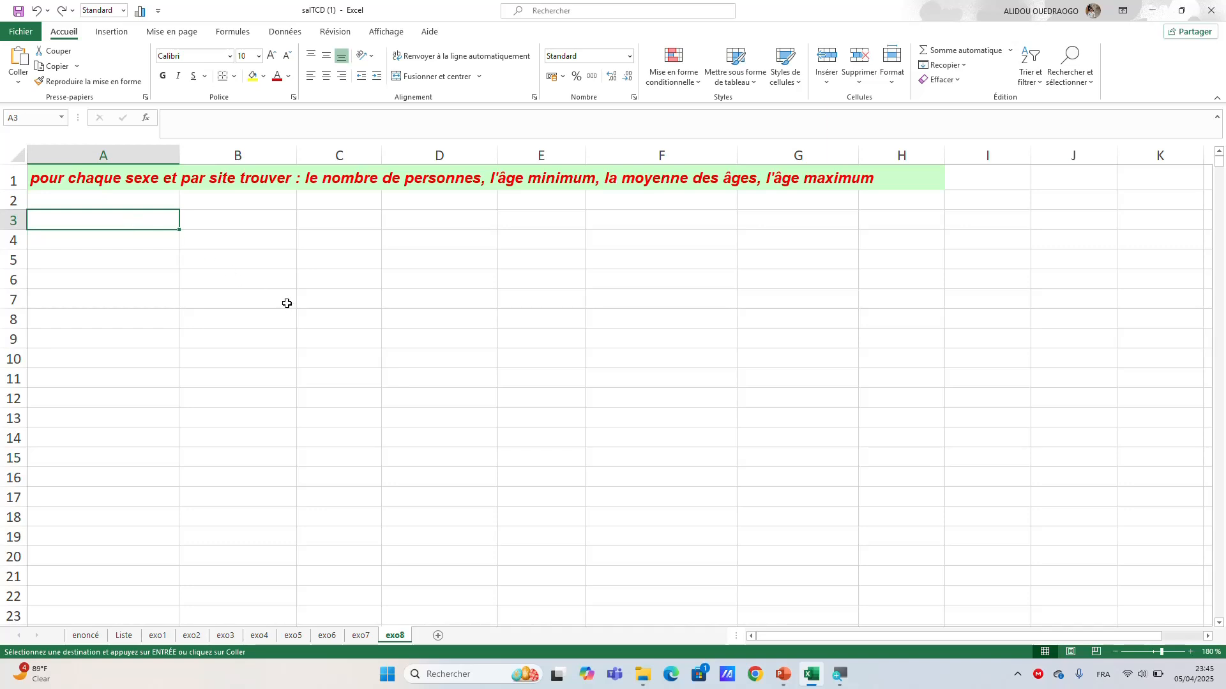
pyautogui.click(108, 30)
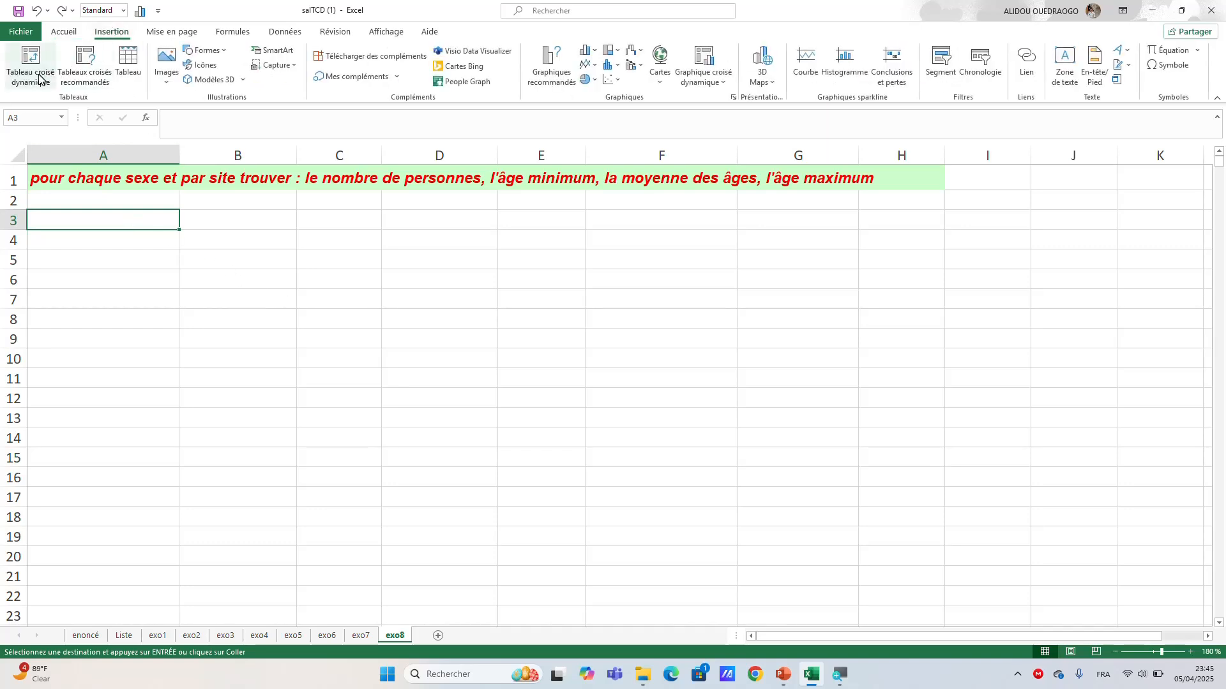
pyautogui.click(28, 66)
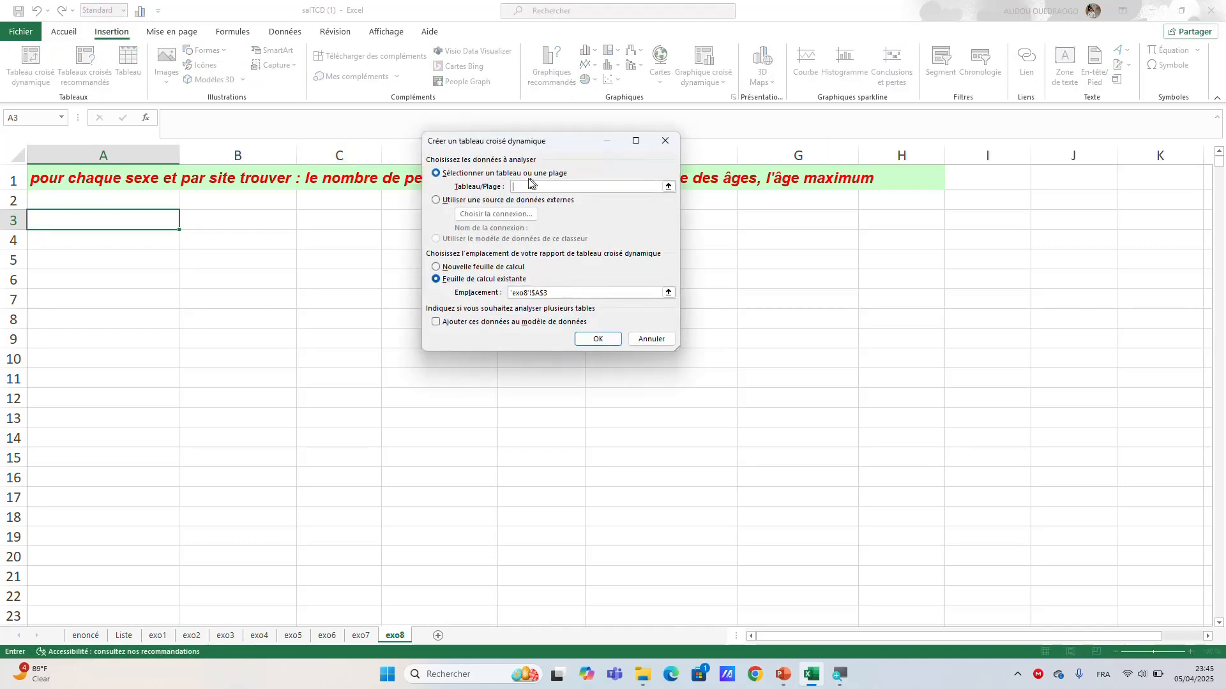
pyautogui.write('TCD')
pyautogui.click(597, 340)
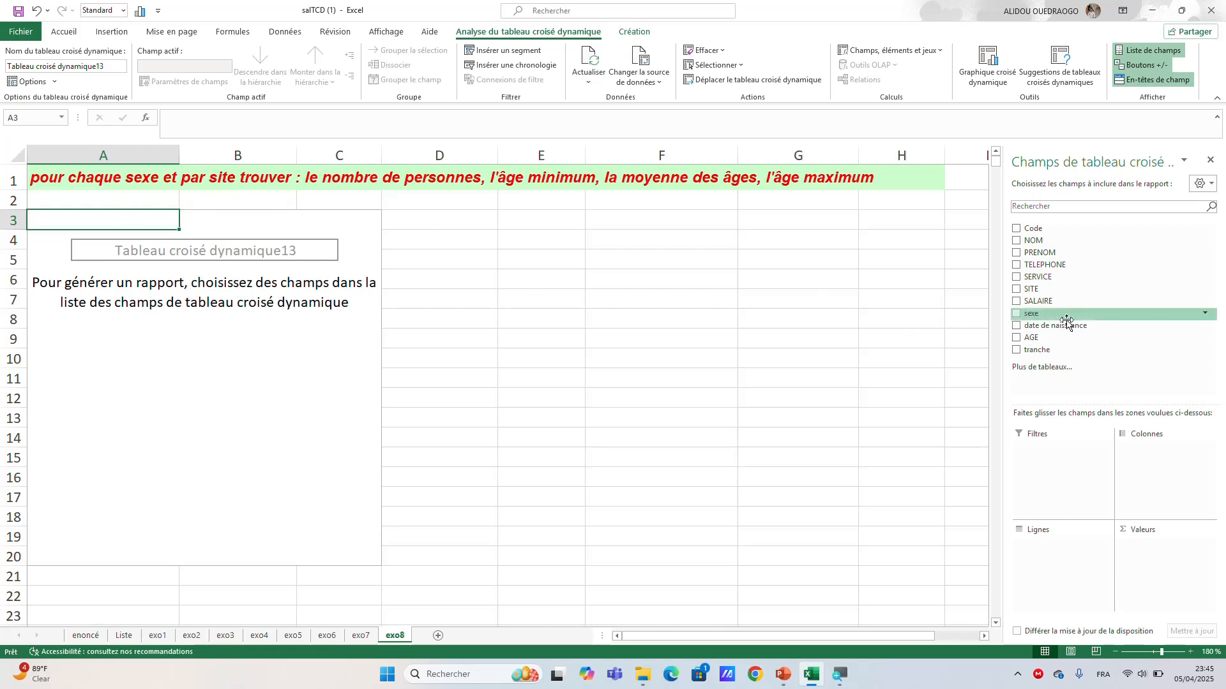
# Step: Add sexe and, beneath it, SITE to the exo8 pivot table's rows, and add NOM to its values
pyautogui.moveTo(1031, 315); pyautogui.dragTo(1054, 554)
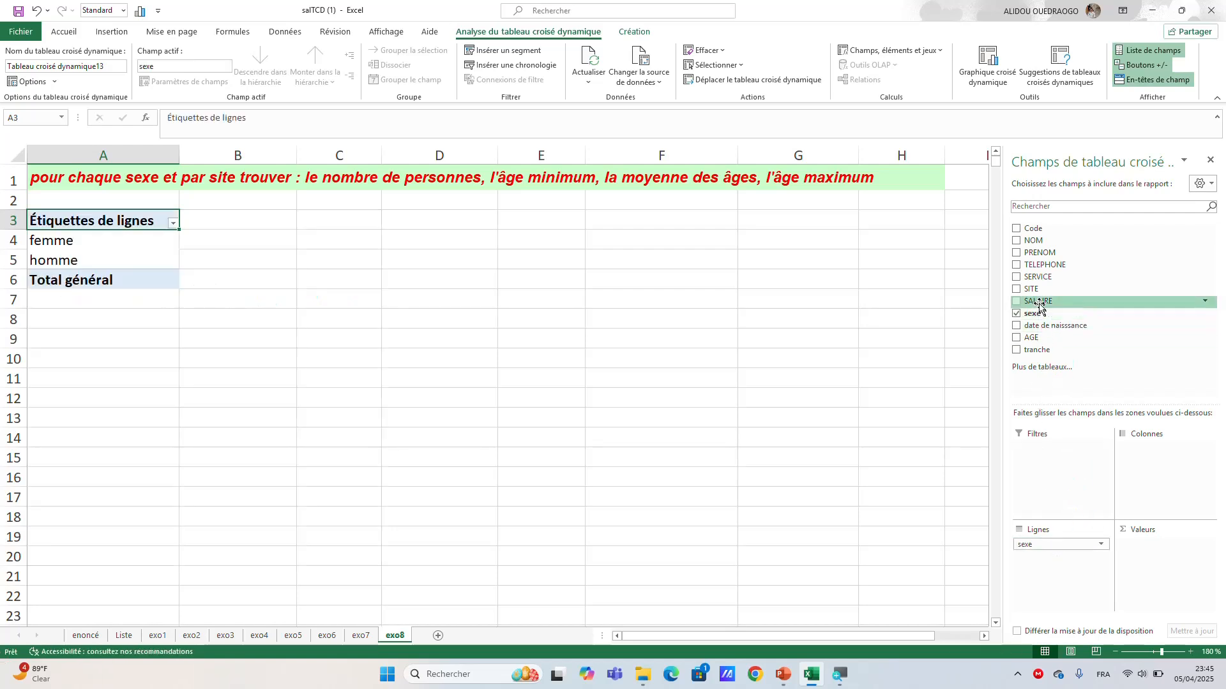
pyautogui.moveTo(1032, 290); pyautogui.dragTo(1062, 578)
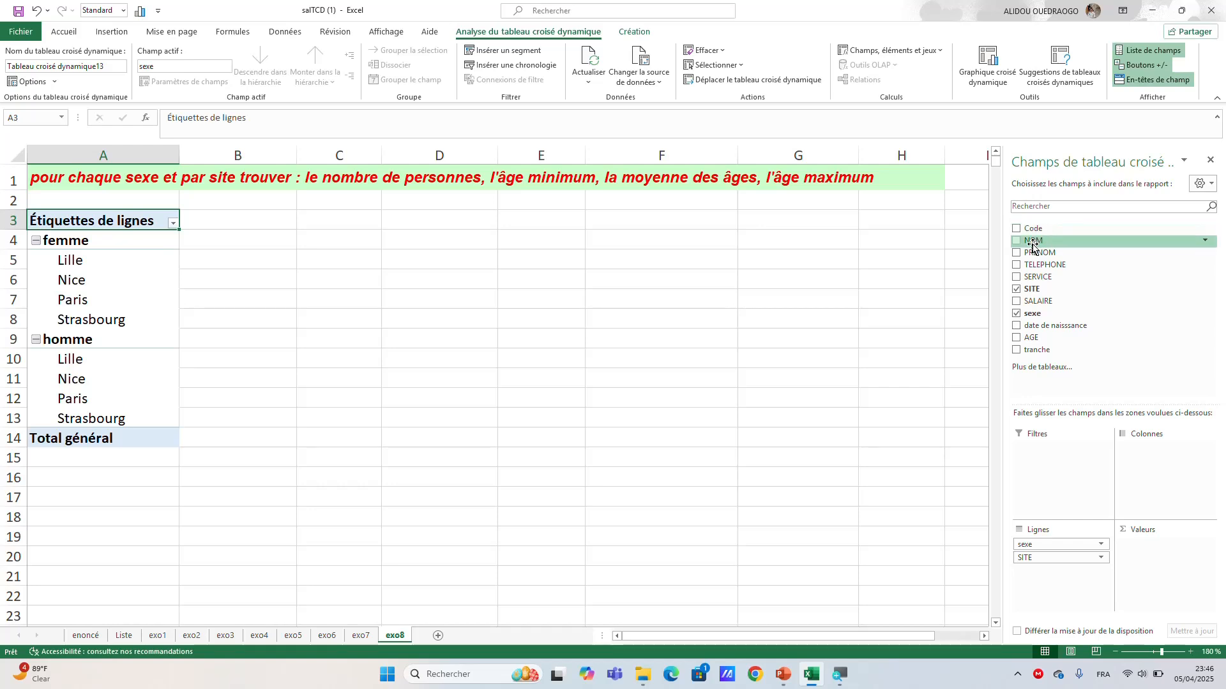
pyautogui.moveTo(1032, 244); pyautogui.dragTo(1179, 549)
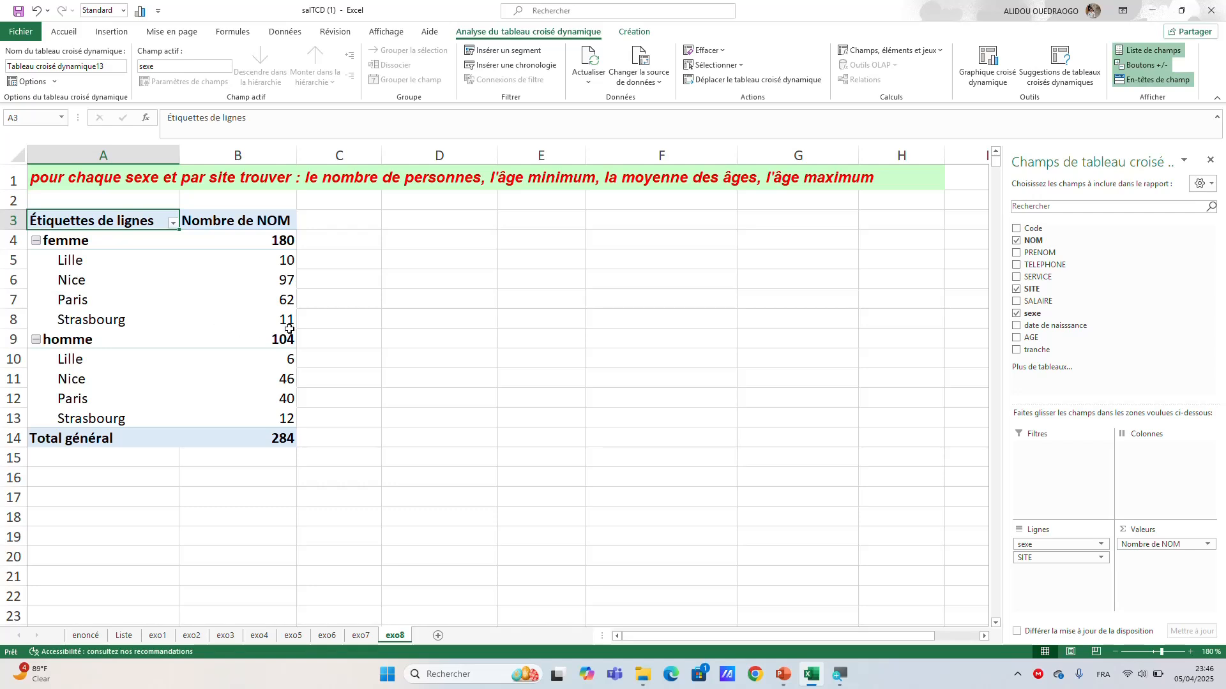
pyautogui.moveTo(293, 328)
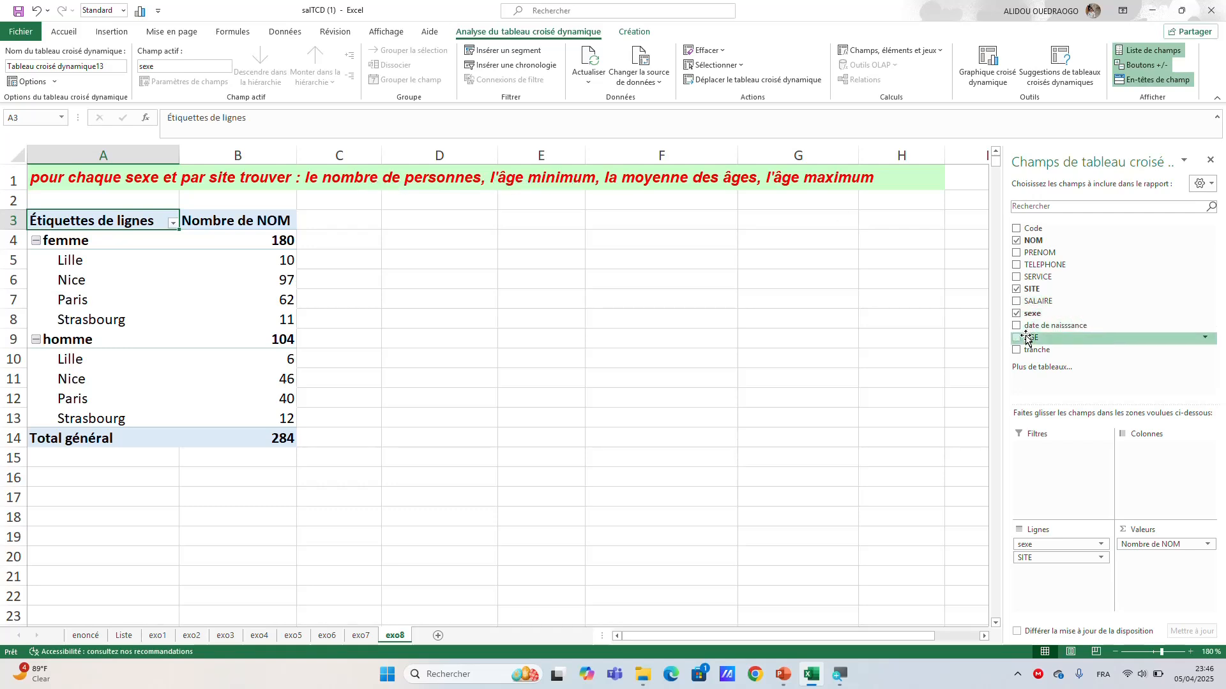
# Step: Add AGE to the exo8 pivot table's values and summarise that column by Min
pyautogui.moveTo(1026, 336); pyautogui.dragTo(1165, 568)
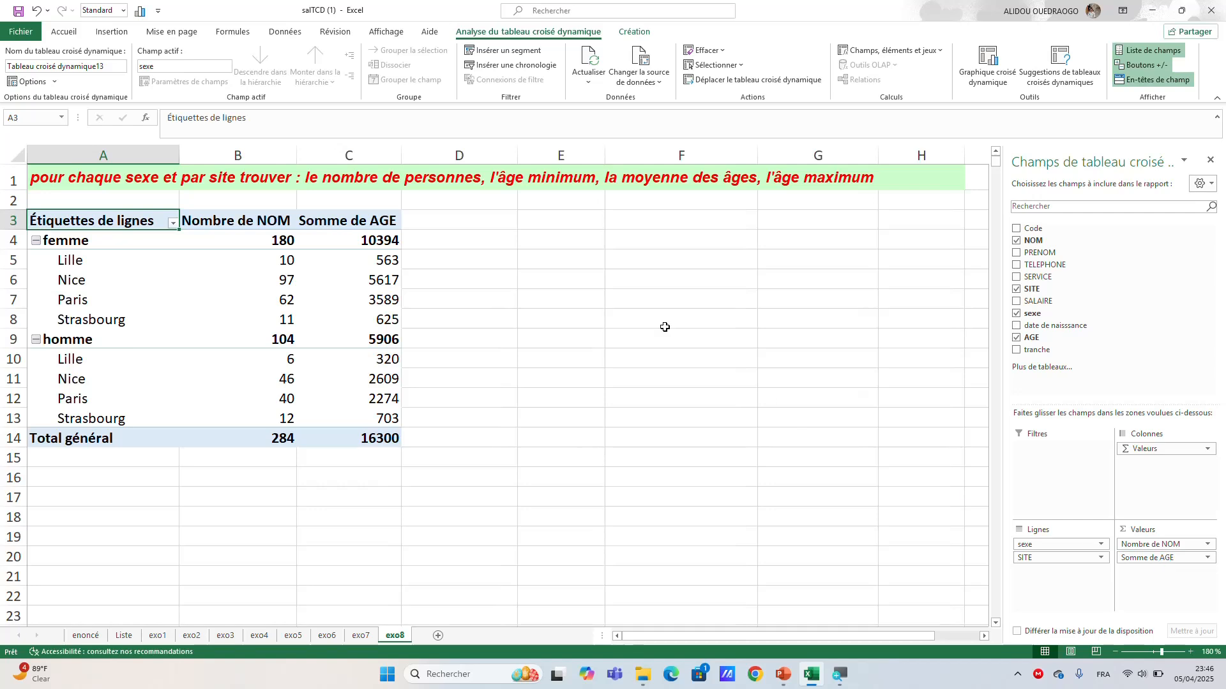
pyautogui.rightClick(360, 258)
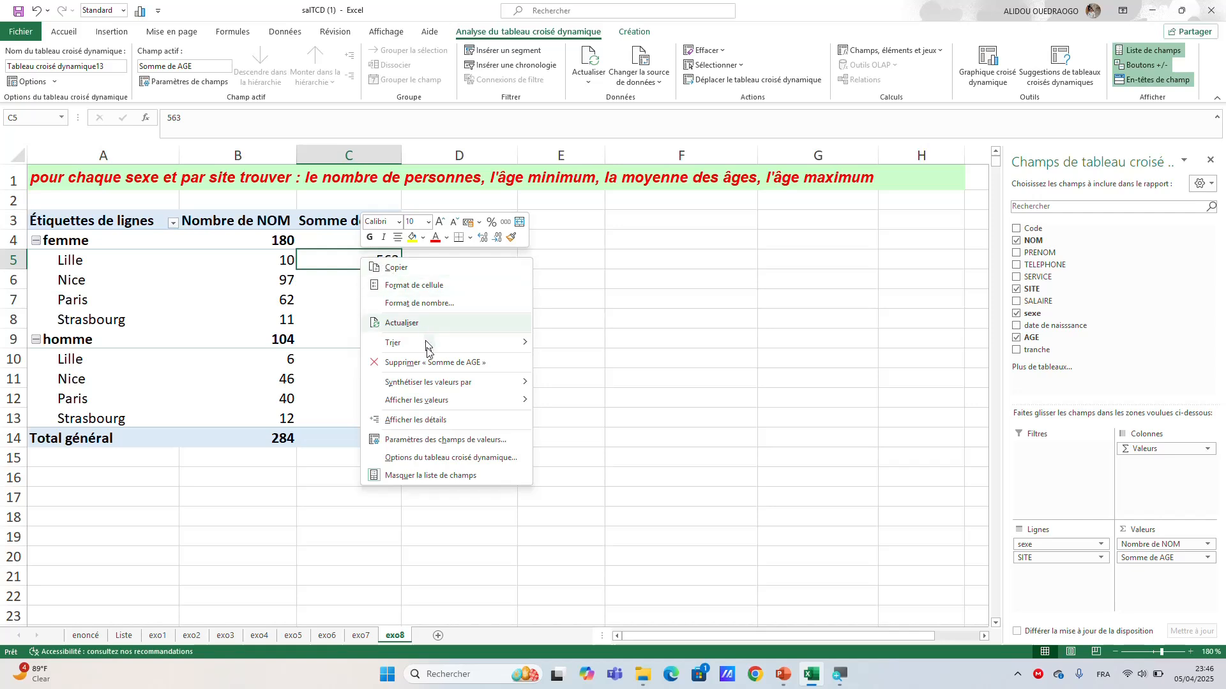
pyautogui.moveTo(439, 389)
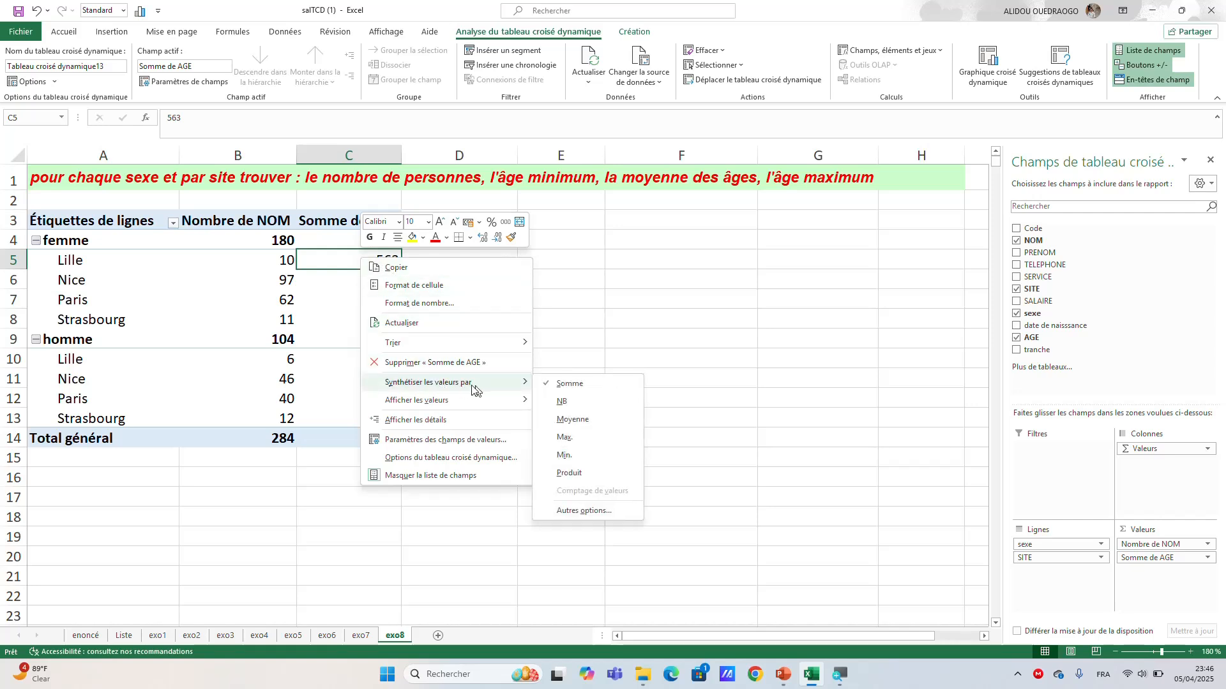
pyautogui.click(568, 457)
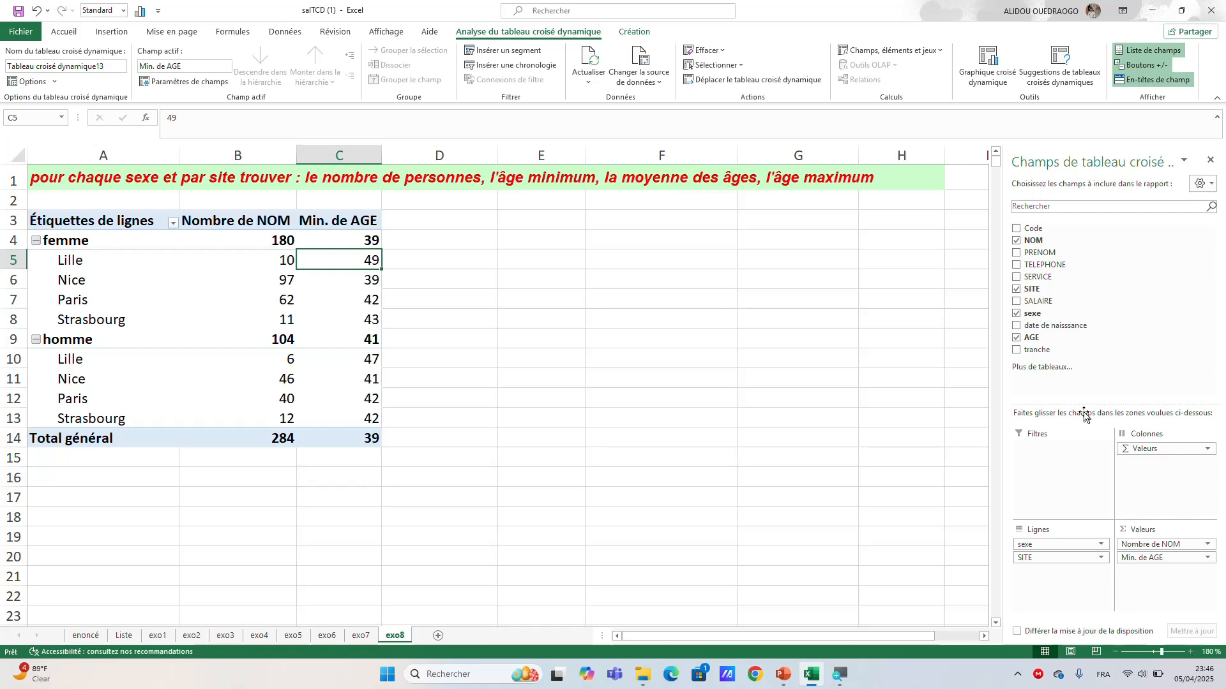
# Step: Add AGE a second time to the exo8 pivot table's values and summarise that column by Moyenne
pyautogui.moveTo(1018, 338); pyautogui.dragTo(1127, 573)
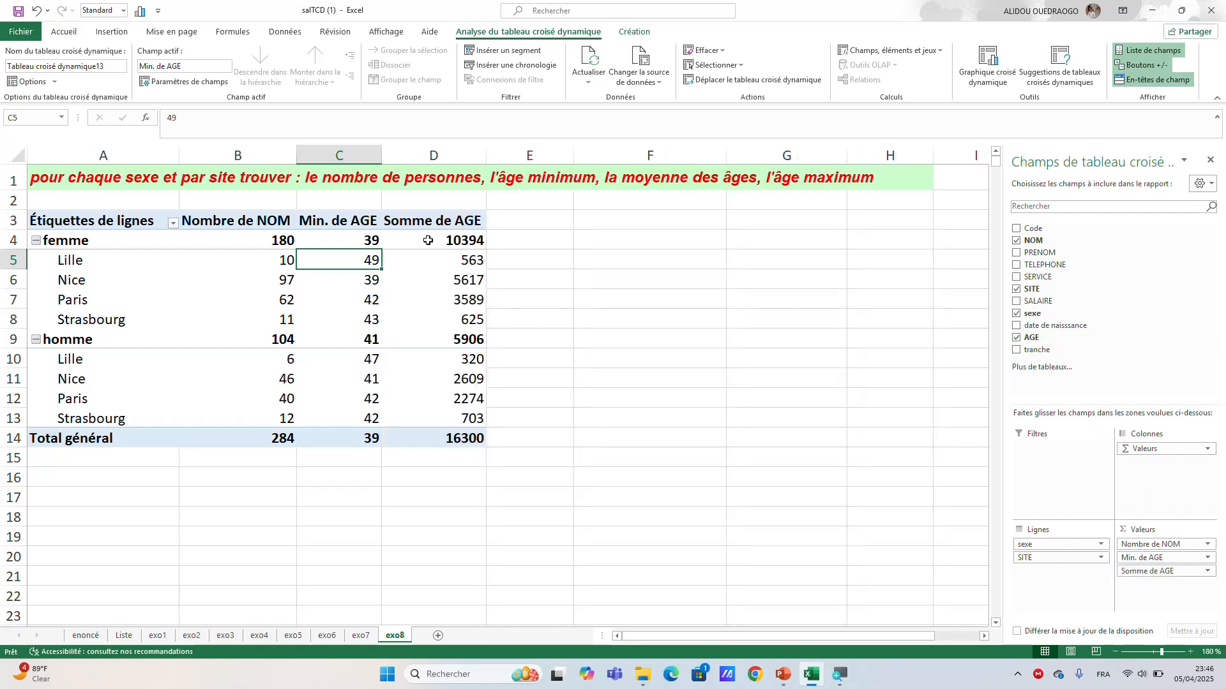
pyautogui.rightClick(449, 259)
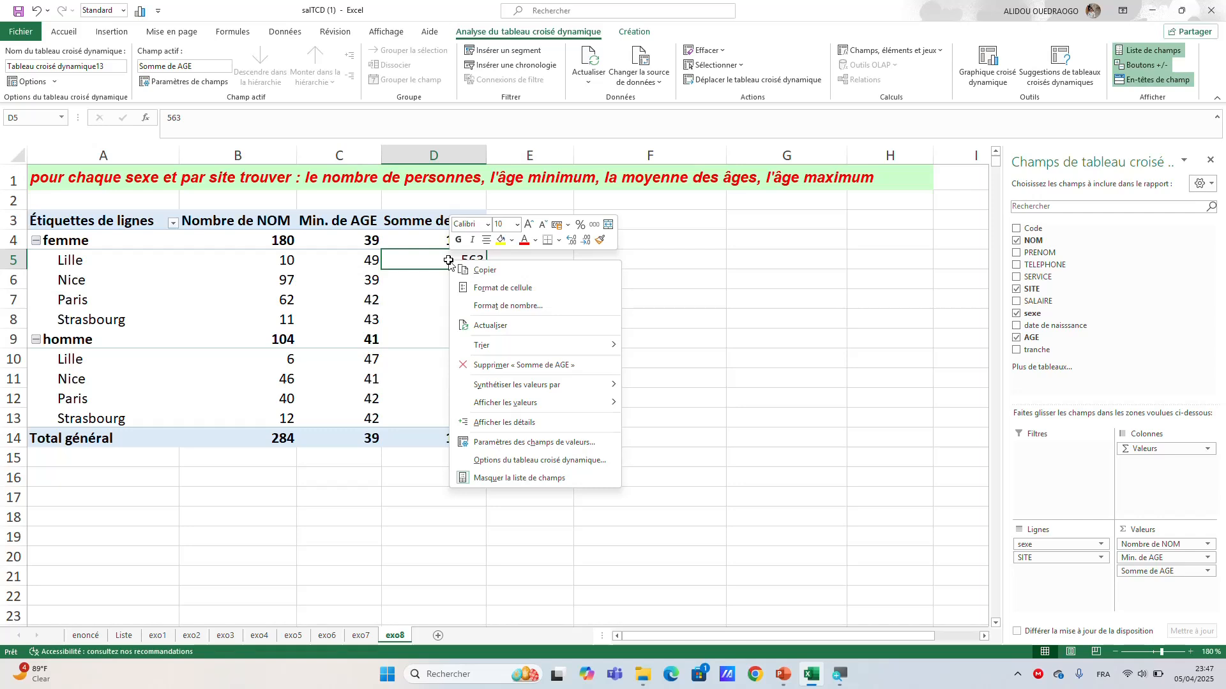
pyautogui.moveTo(511, 384)
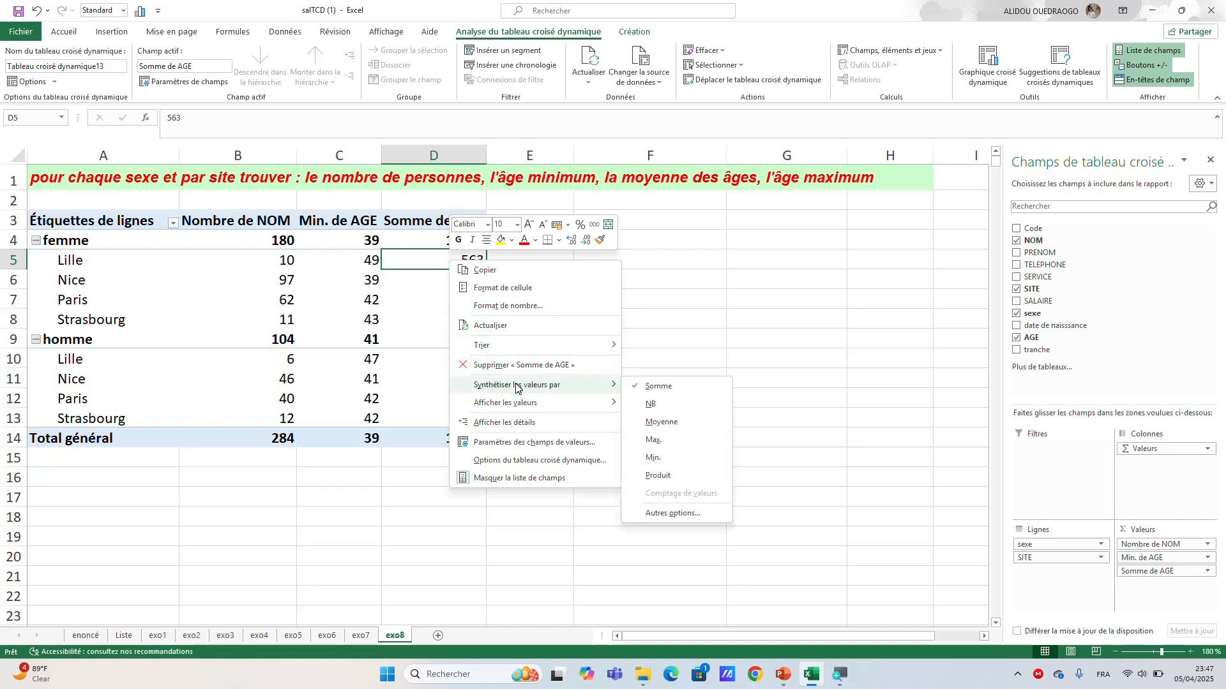
pyautogui.click(673, 422)
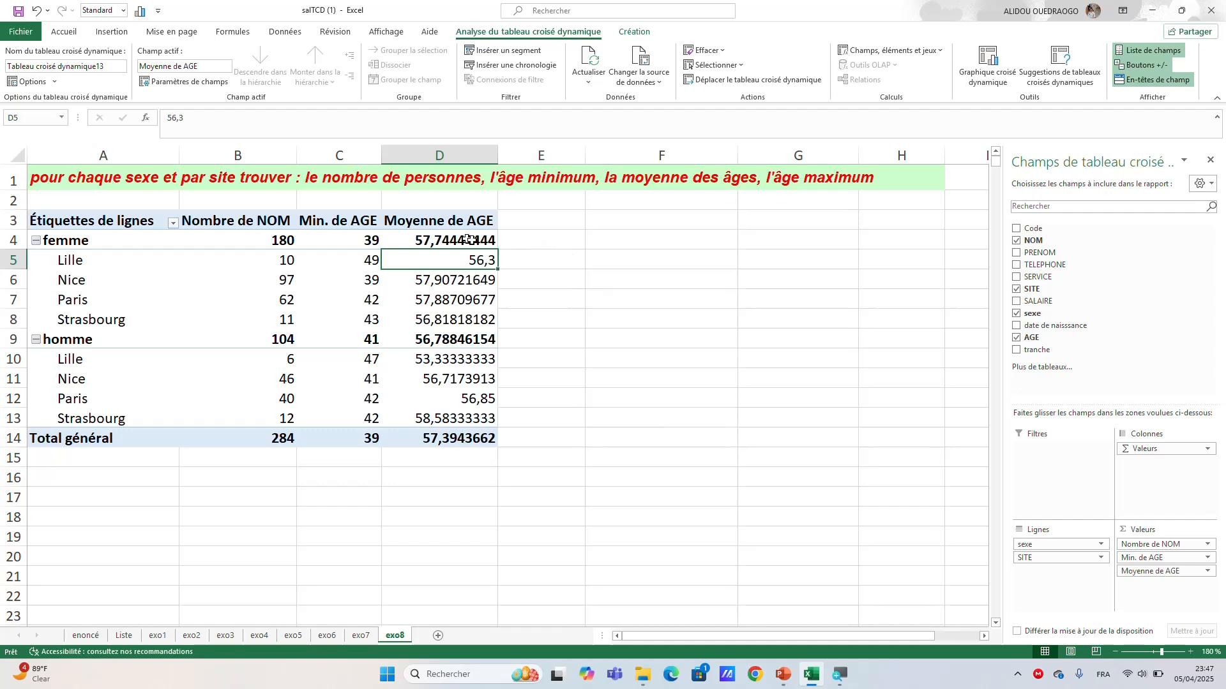
# Step: Try to adjust the number of decimals shown in the exo8 pivot table's Moyenne de AGE column, cells D4:D14
pyautogui.click(437, 159)
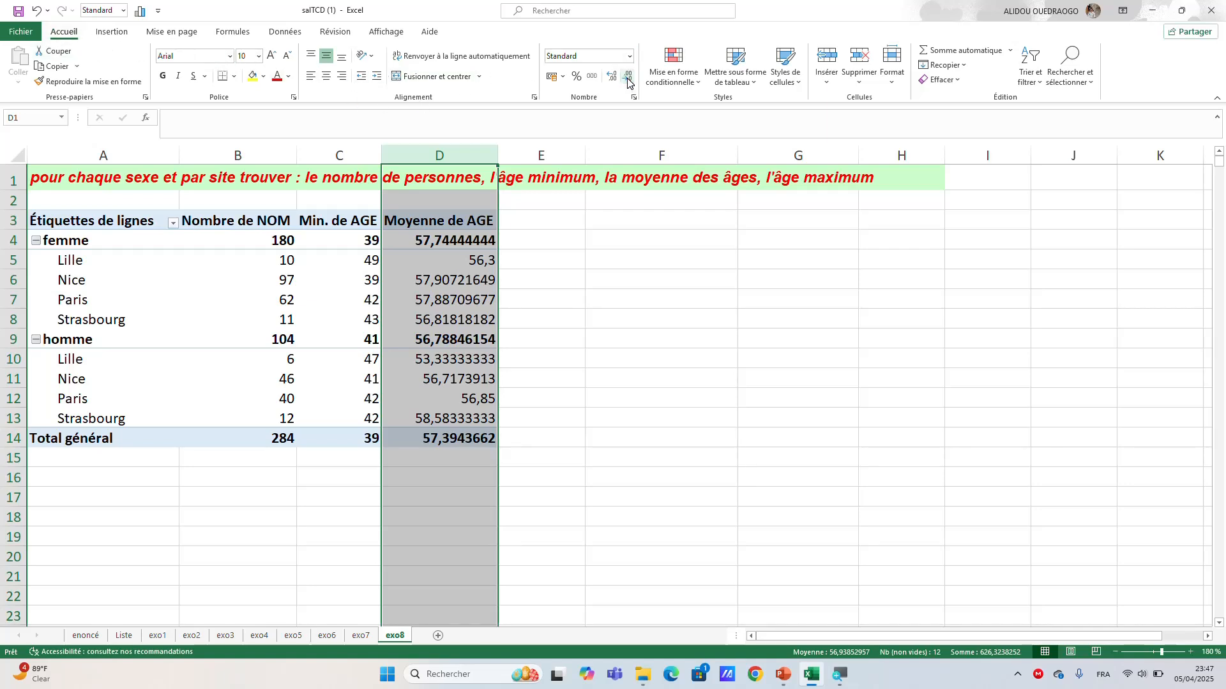
pyautogui.click(523, 237)
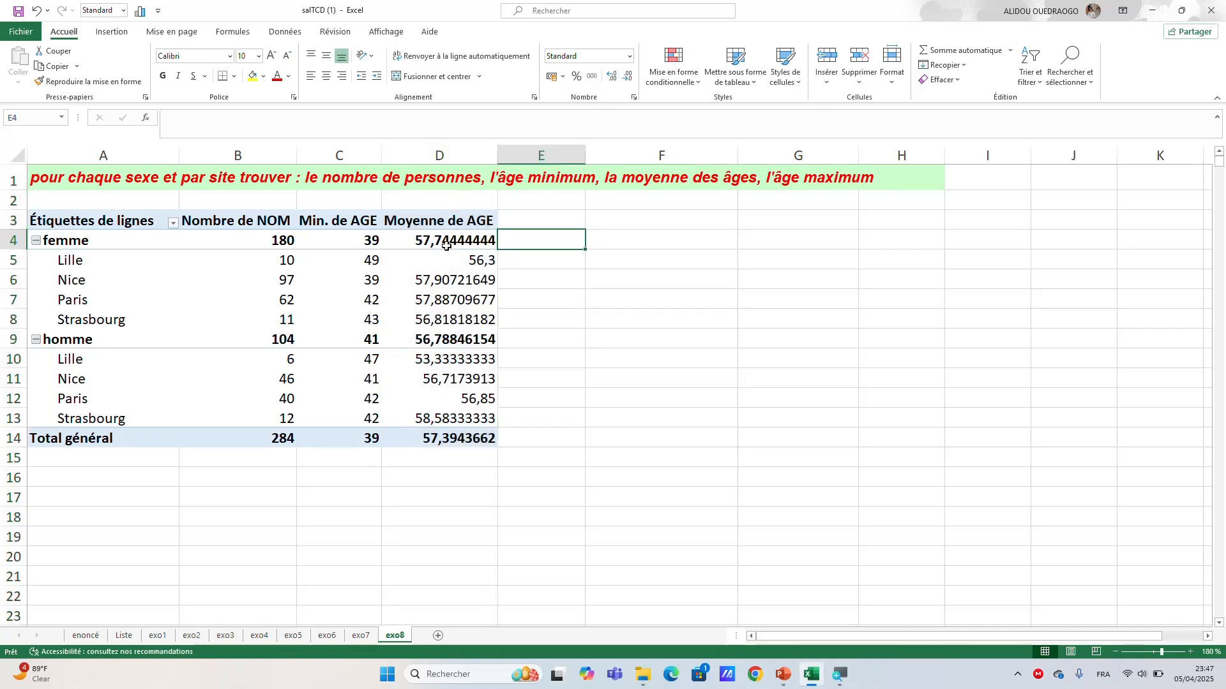
pyautogui.moveTo(451, 238); pyautogui.dragTo(454, 435)
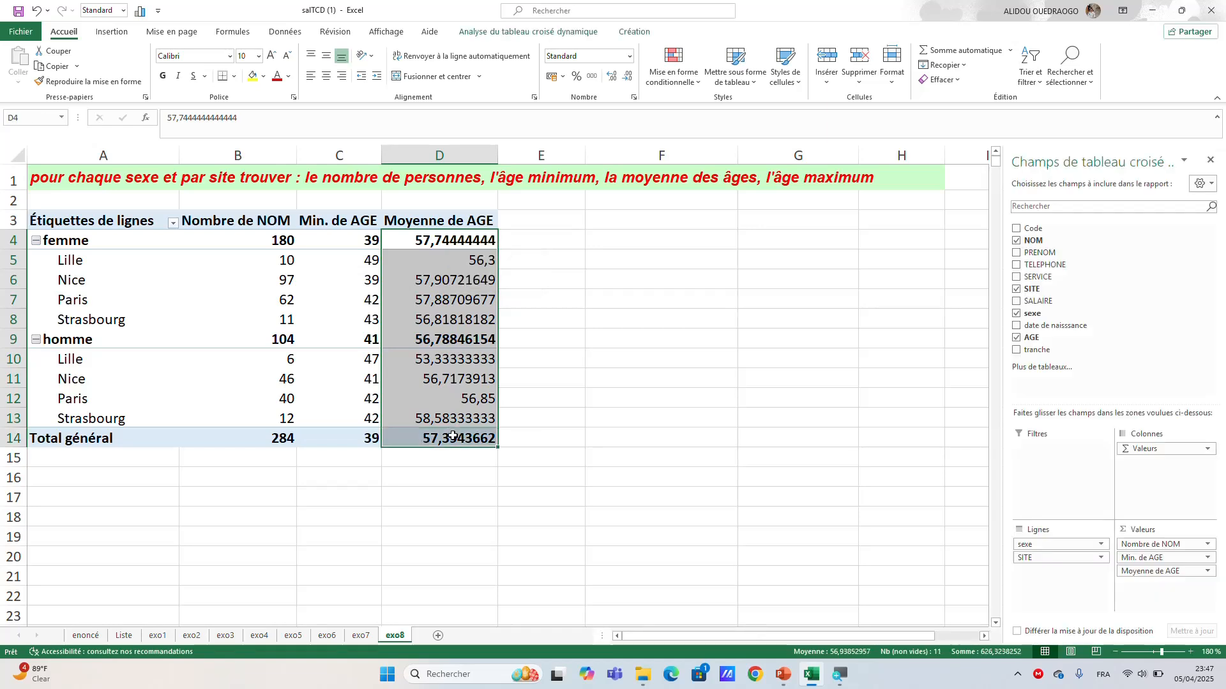
pyautogui.click(611, 76)
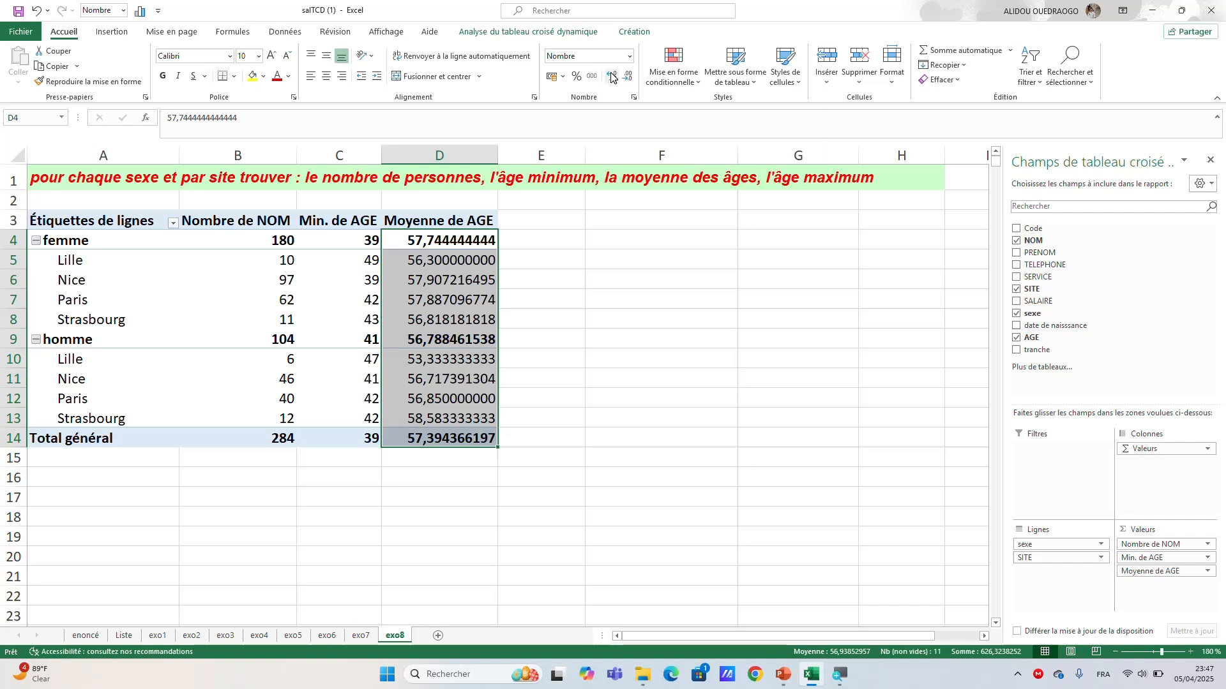
pyautogui.click(612, 76)
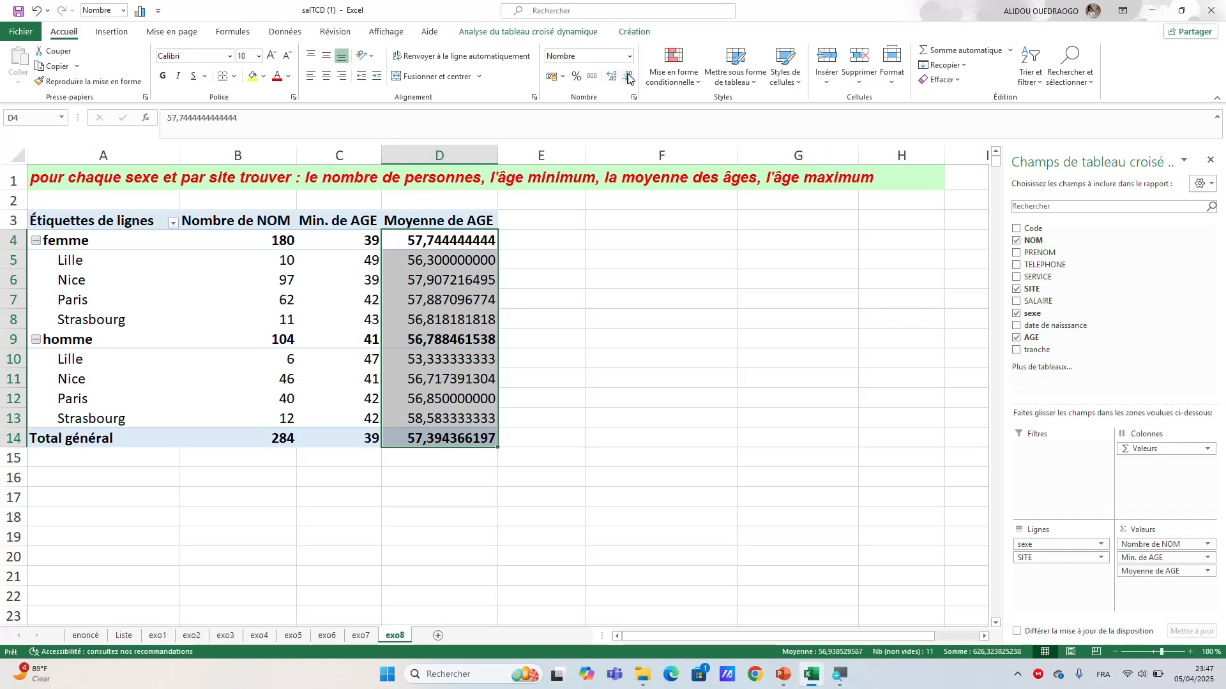
pyautogui.click(628, 77)
pyautogui.click(628, 77)
pyautogui.click(628, 78)
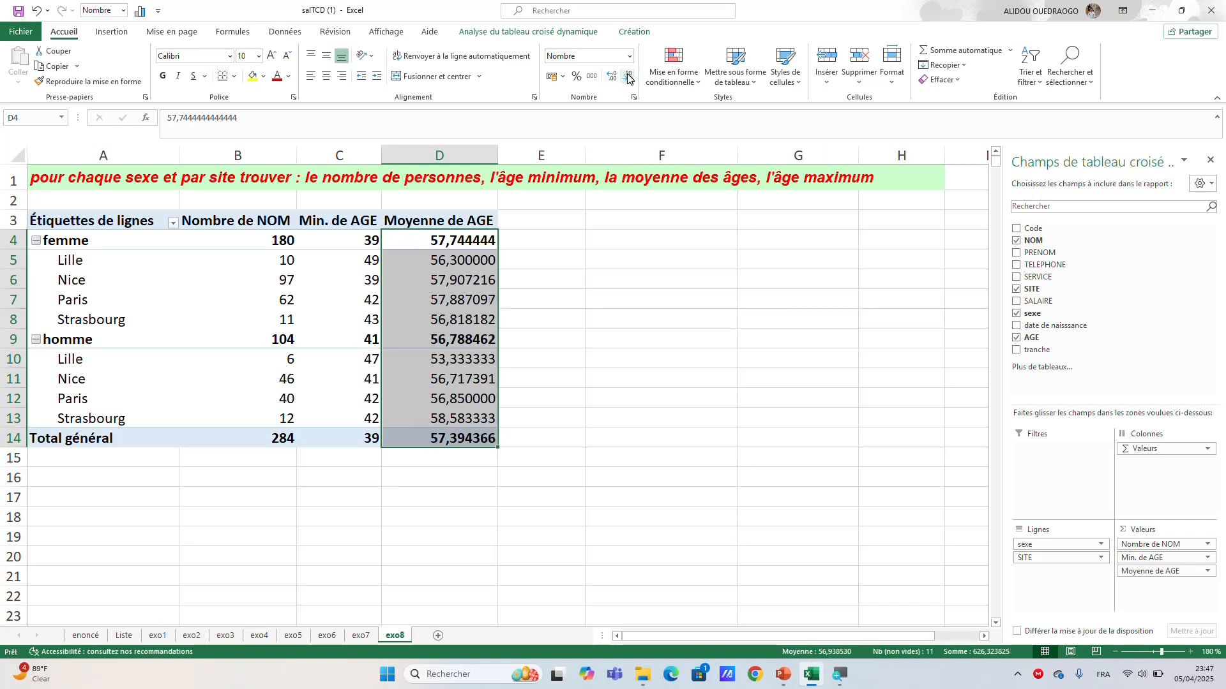
pyautogui.click(611, 77)
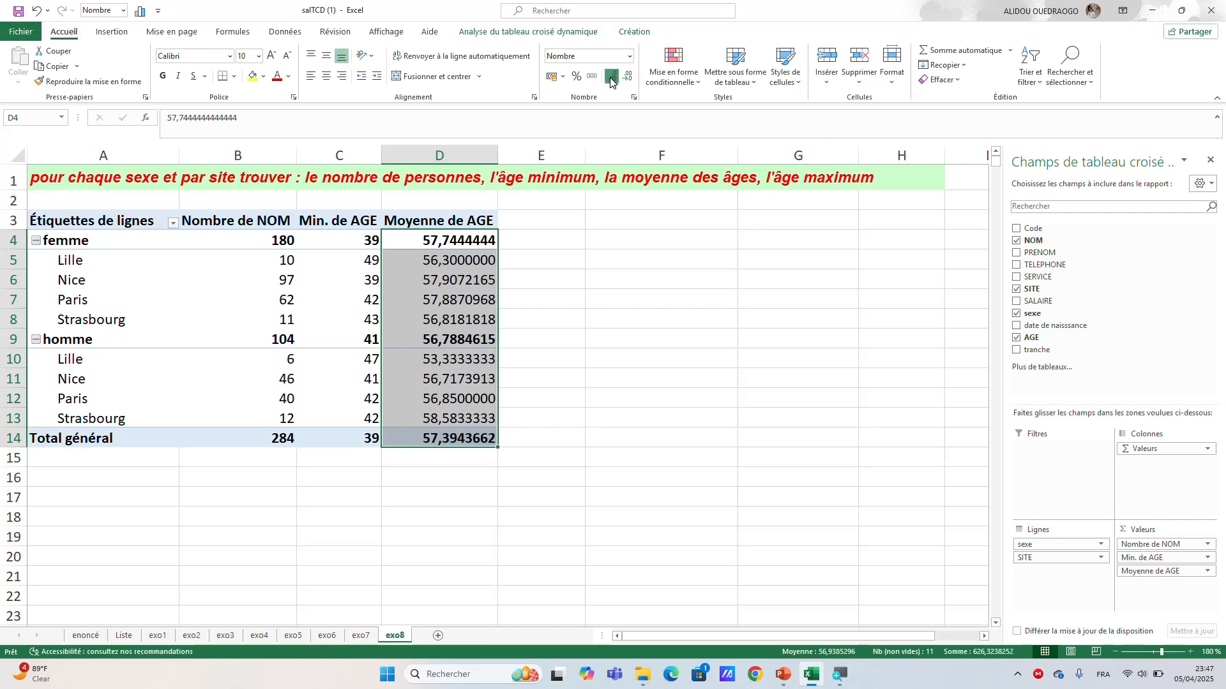
pyautogui.click(612, 76)
pyautogui.click(611, 77)
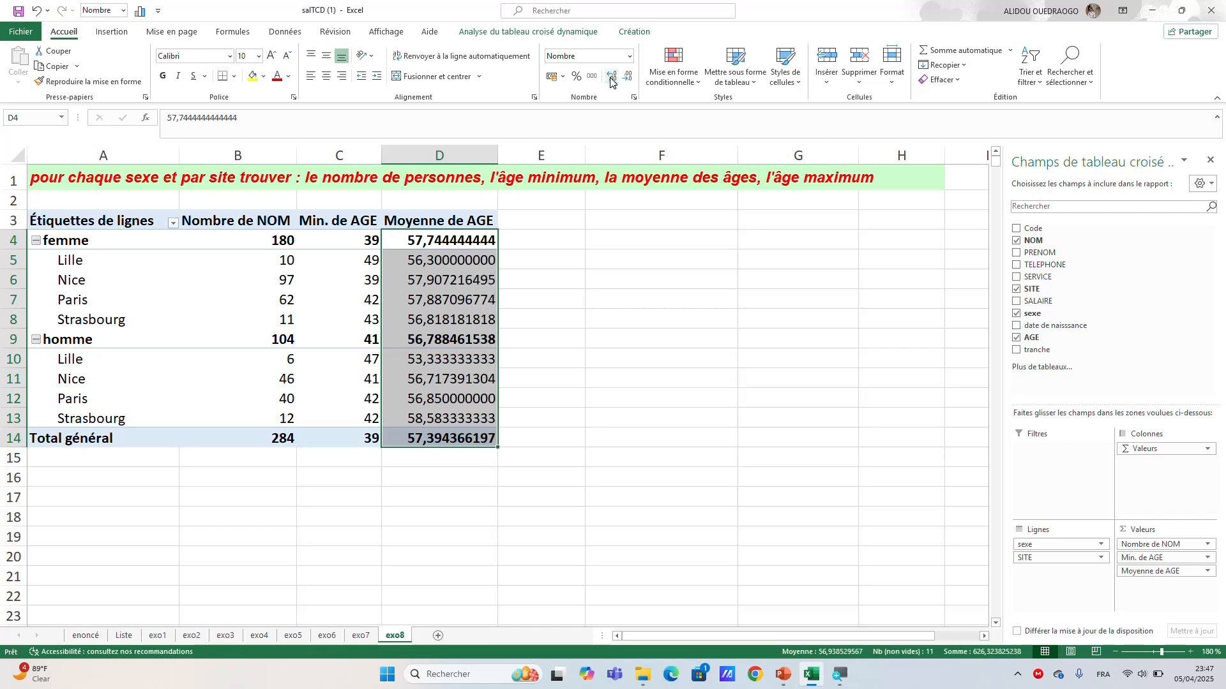
# Step: Undo the decimal changes in the Moyenne de AGE column and the column's switch to Moyenne
pyautogui.hotkey('ctrl', 'z')
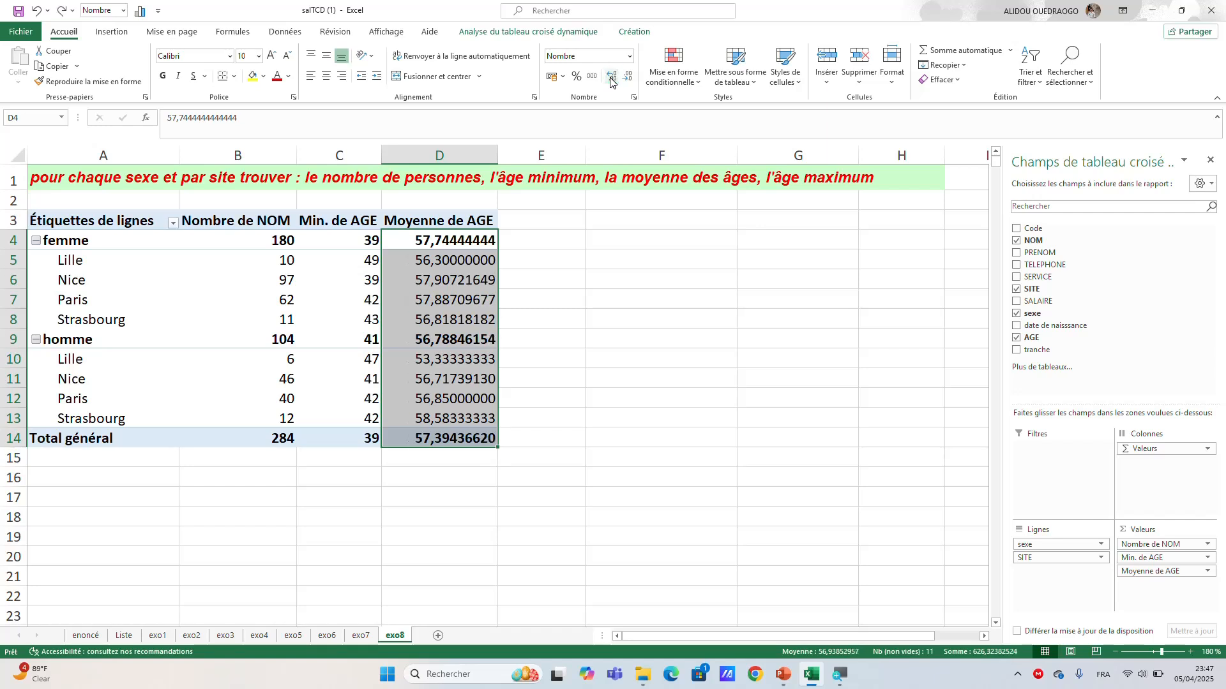
pyautogui.hotkey('ctrl', 'z')
pyautogui.hotkey('ctrl', 'z')
pyautogui.hotkey('ctrl', 'y')
pyautogui.hotkey('ctrl', 'y')
pyautogui.hotkey('ctrl', 'z')
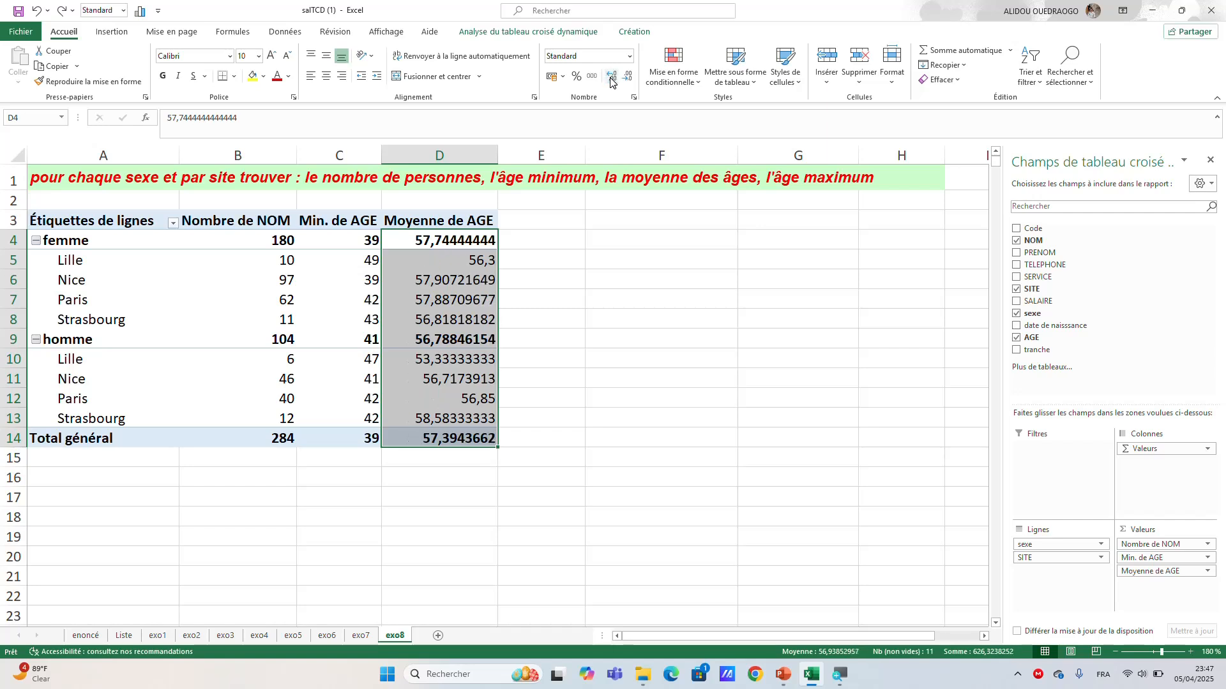
pyautogui.hotkey('ctrl', 'z')
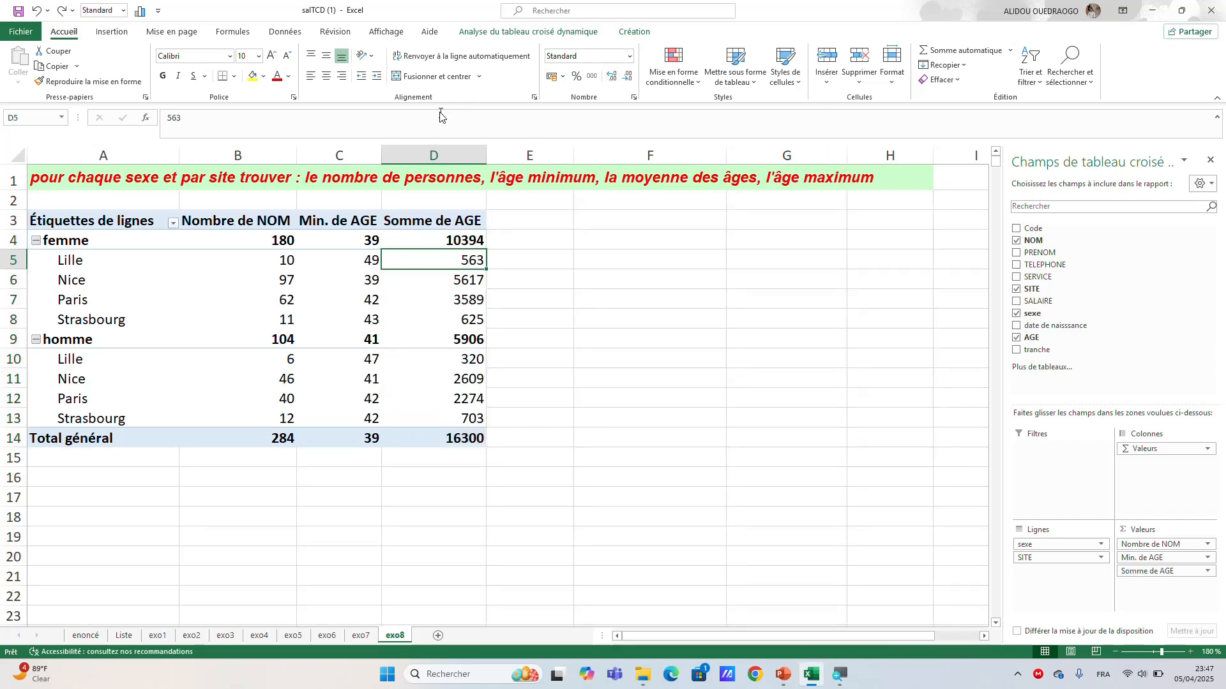
# Step: Summarise the exo8 pivot table's Somme de AGE column by Moyenne
pyautogui.rightClick(449, 254)
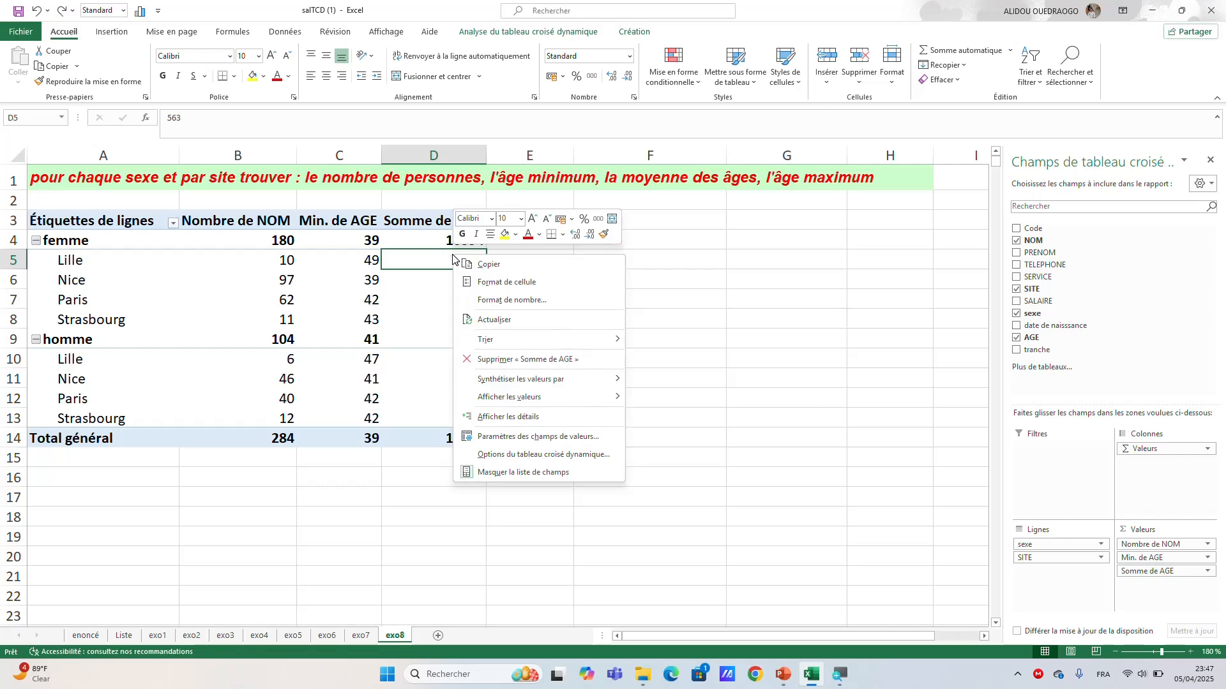
pyautogui.moveTo(518, 378)
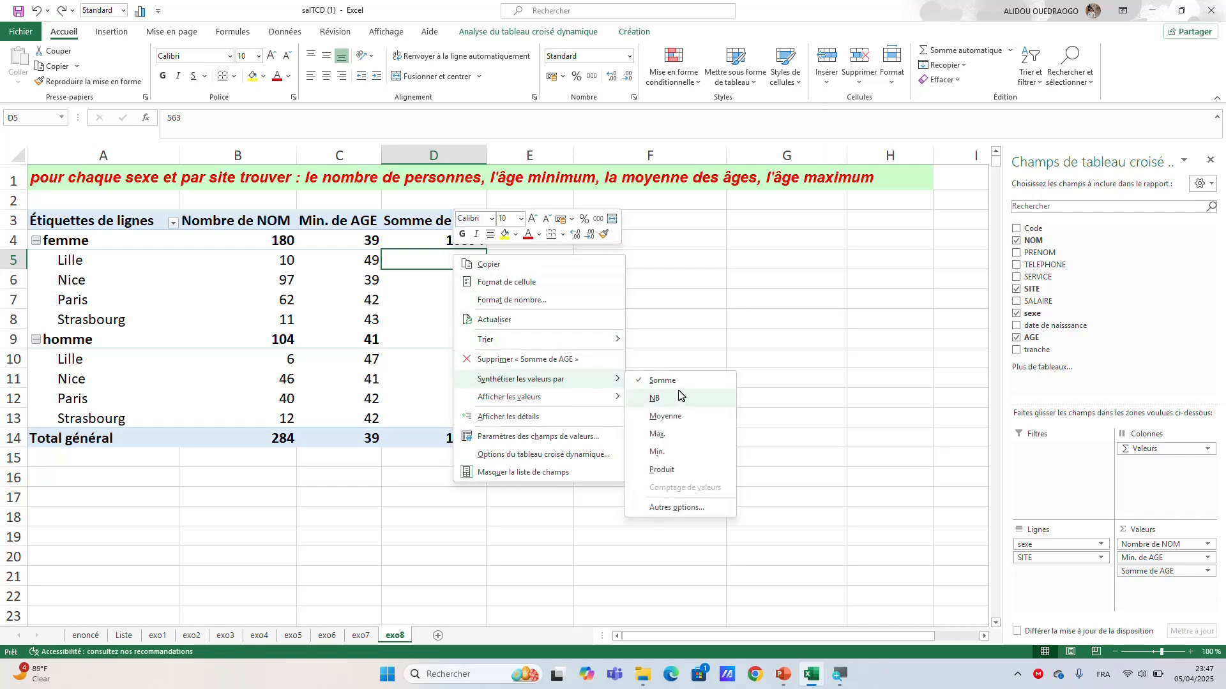
pyautogui.click(673, 416)
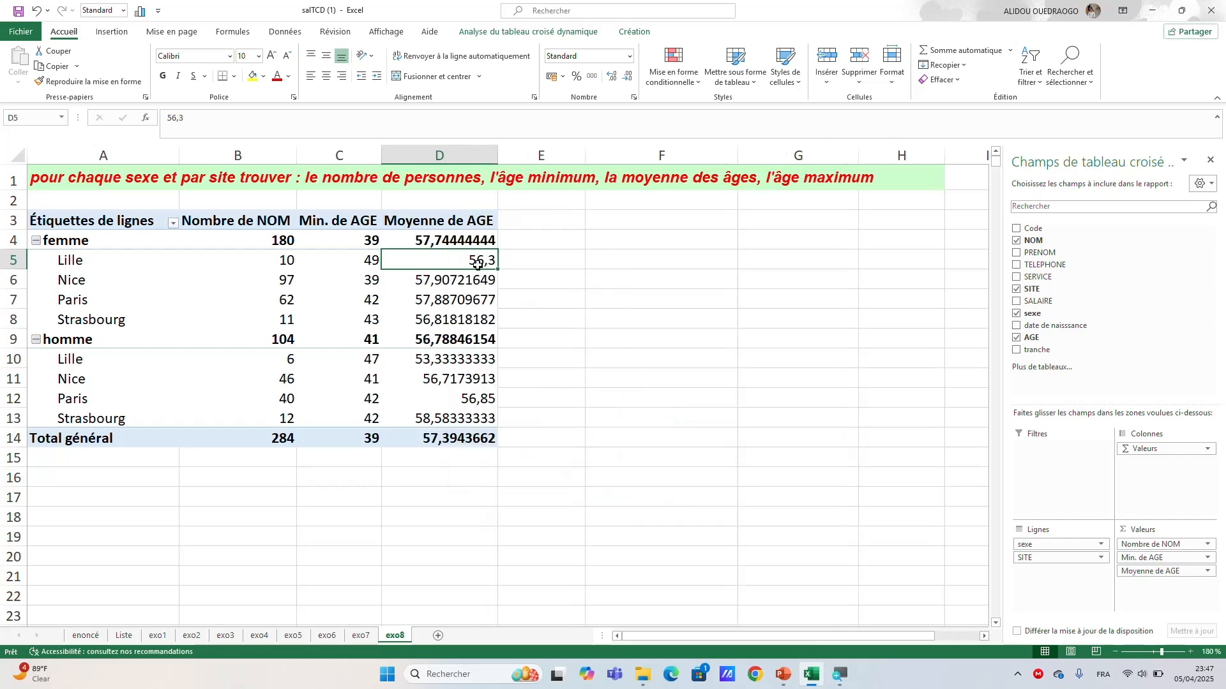
# Step: Format the Moyenne de AGE values in D4:D14 of the exo8 pivot table with one decimal place
pyautogui.moveTo(432, 236); pyautogui.dragTo(442, 439)
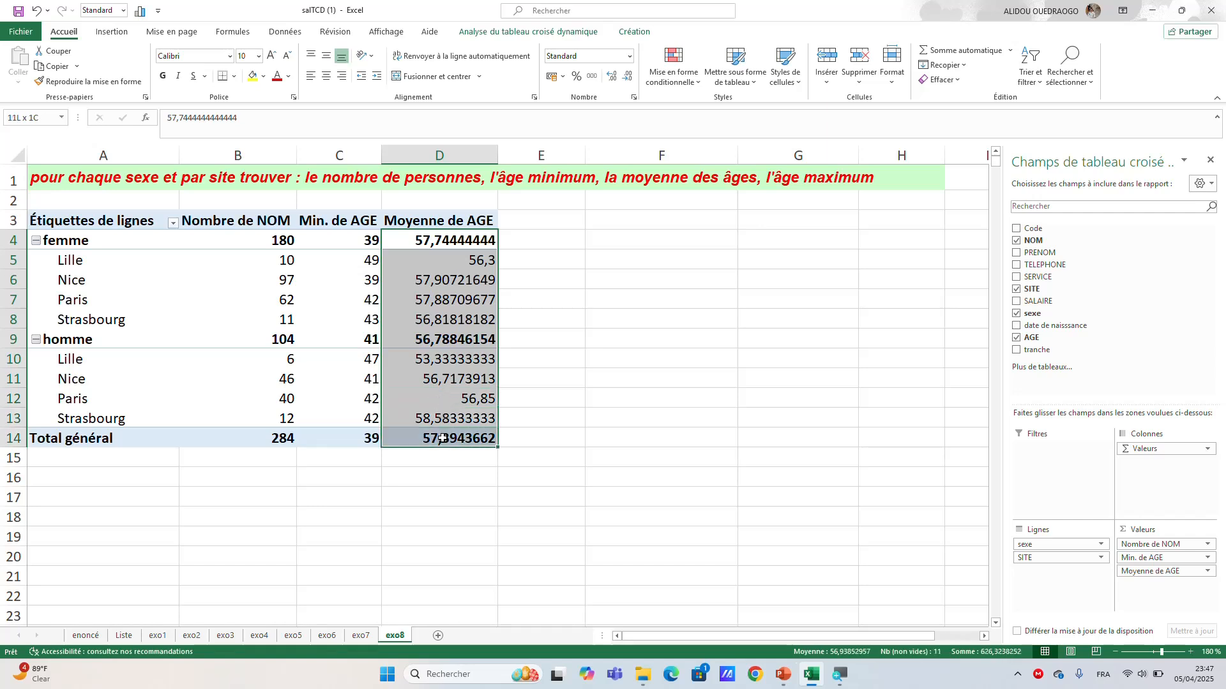
pyautogui.click(611, 79)
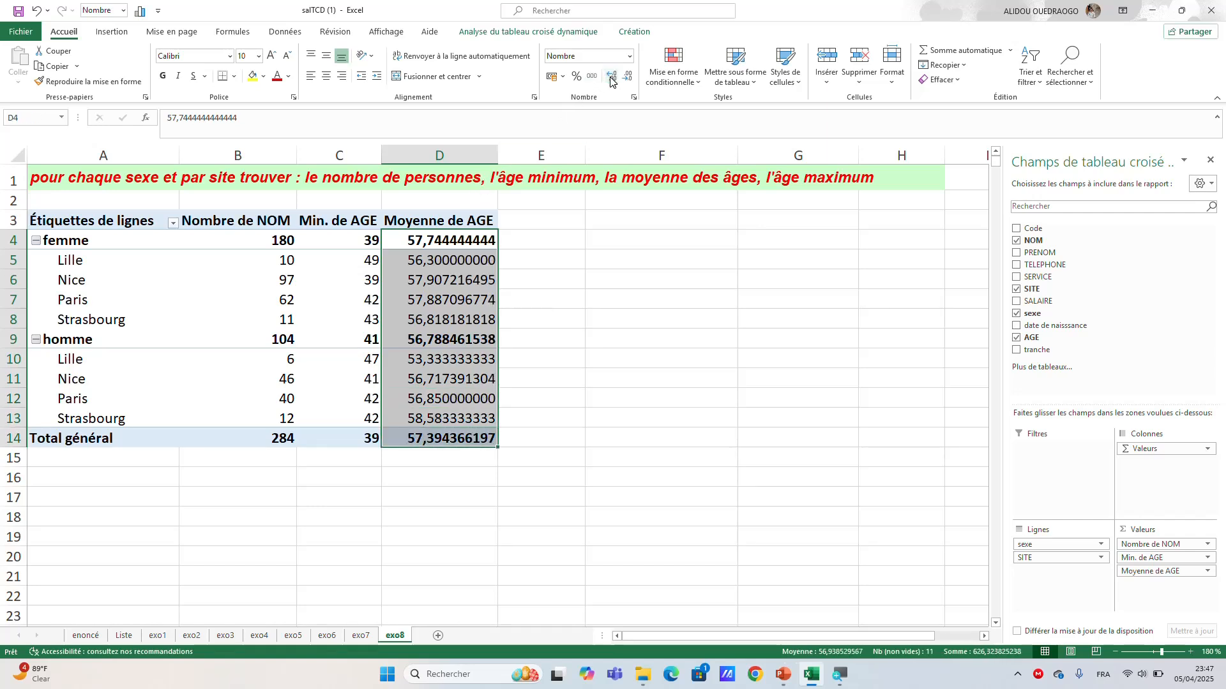
pyautogui.click(611, 79)
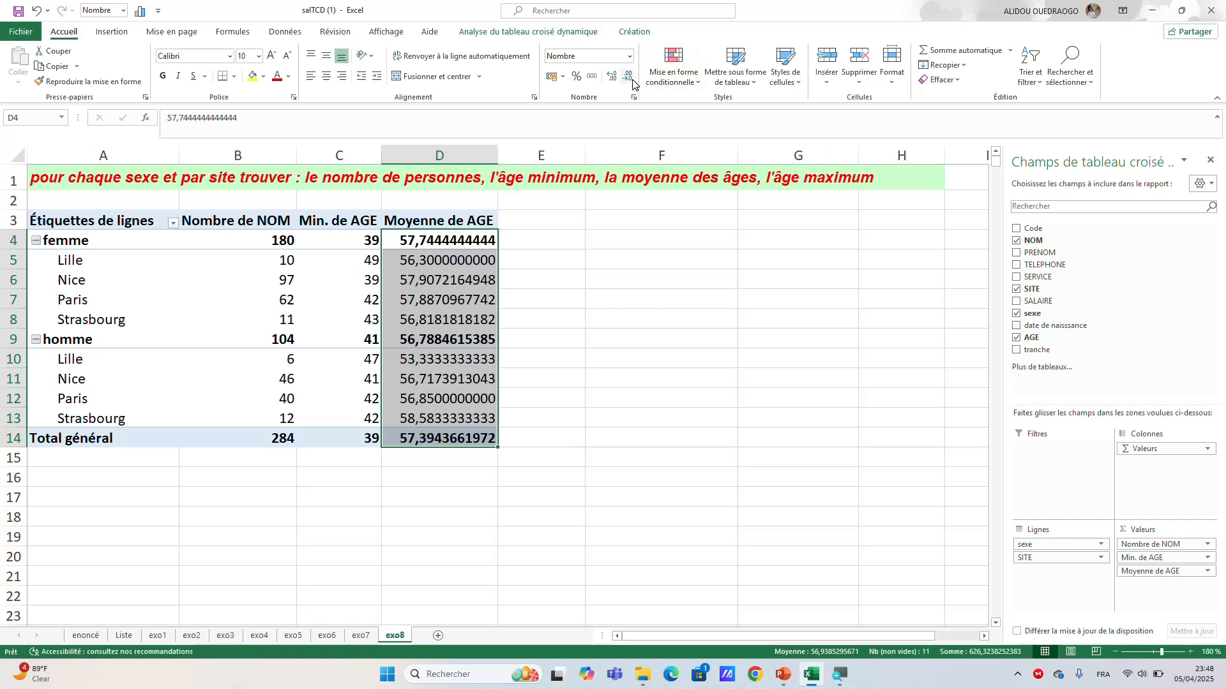
pyautogui.click(629, 80)
pyautogui.click(629, 81)
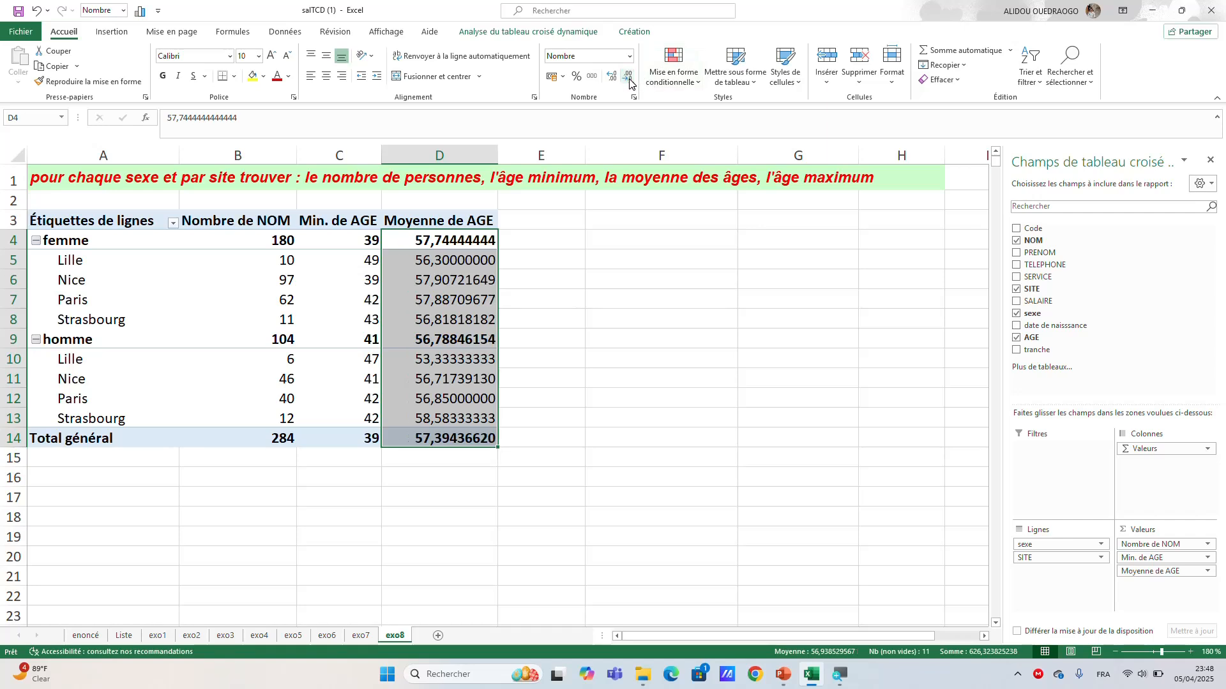
pyautogui.click(629, 80)
pyautogui.click(628, 80)
pyautogui.click(628, 80)
pyautogui.click(628, 81)
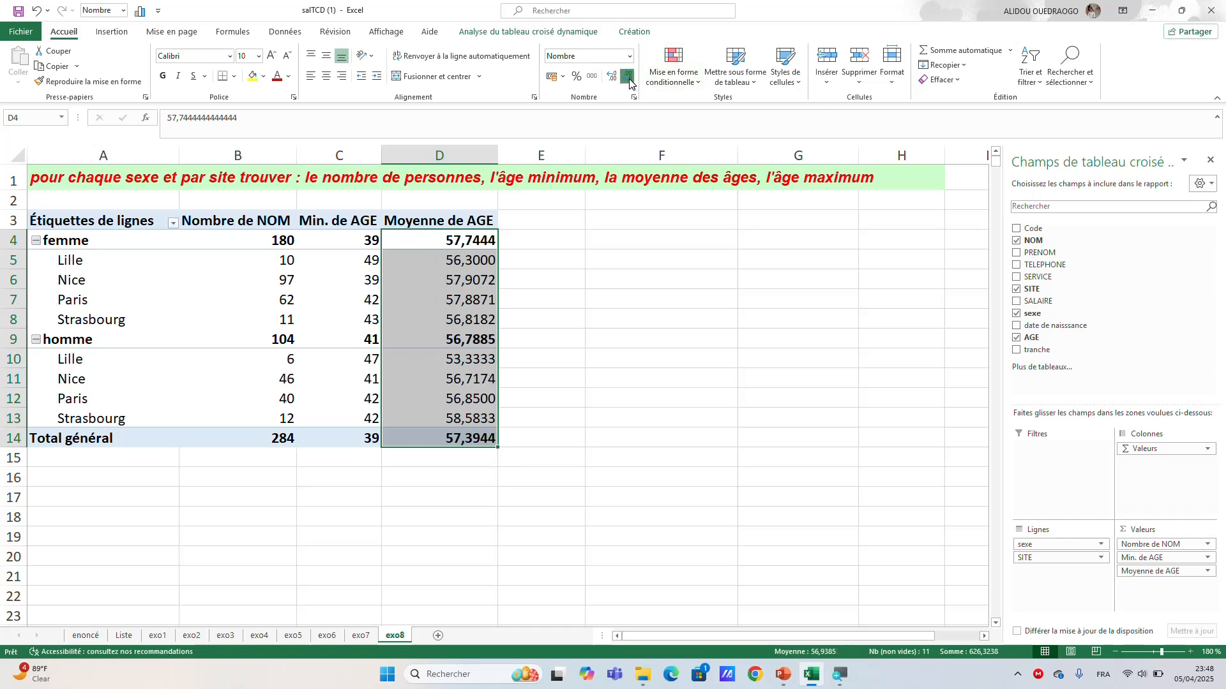
pyautogui.click(629, 81)
pyautogui.click(629, 81)
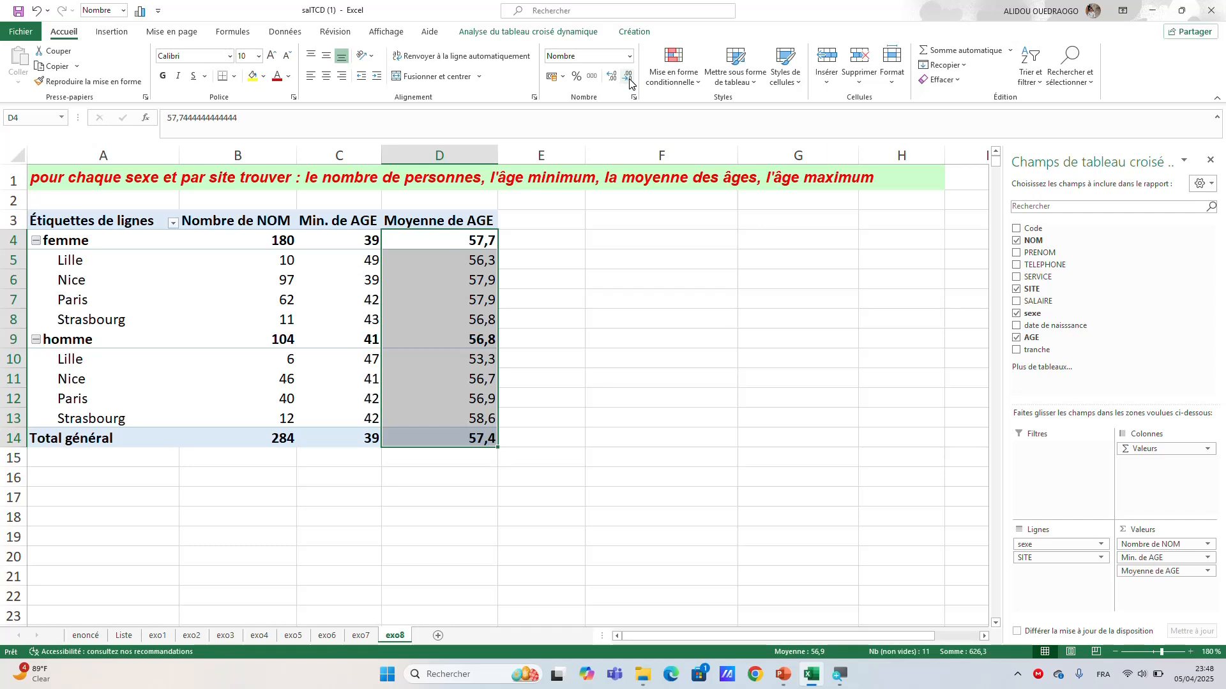
pyautogui.click(600, 286)
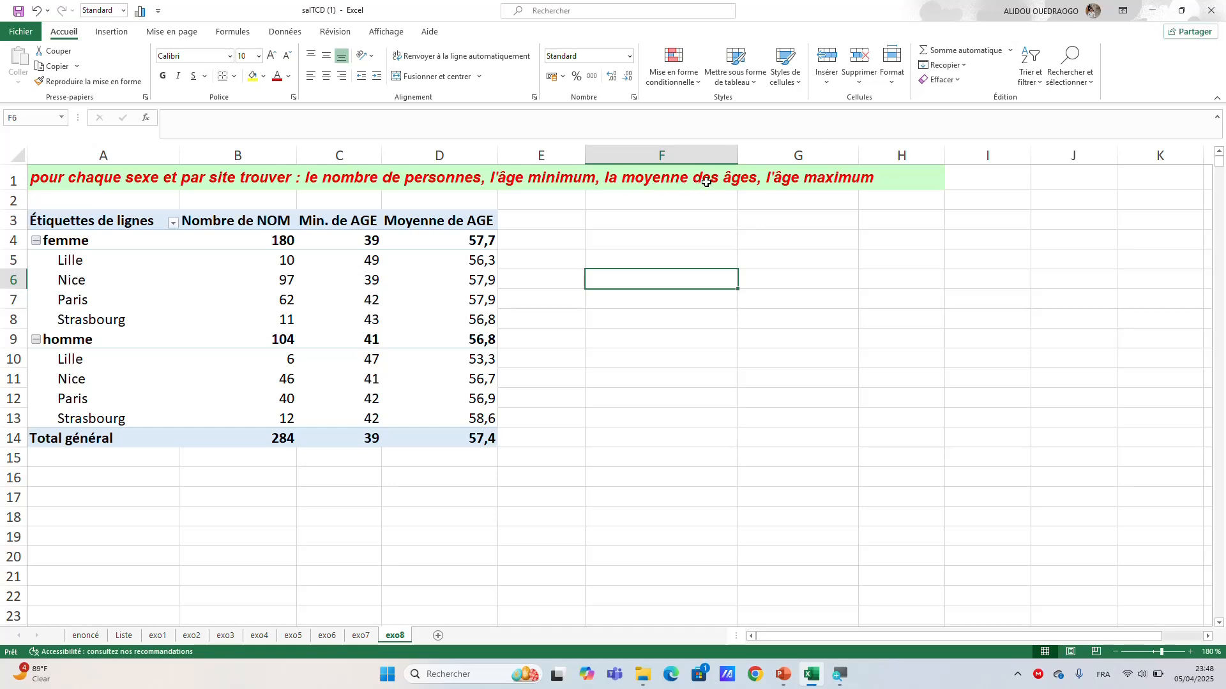
# Step: Add AGE a third time to the exo8 pivot table's values and summarise that column by Max
pyautogui.click(438, 238)
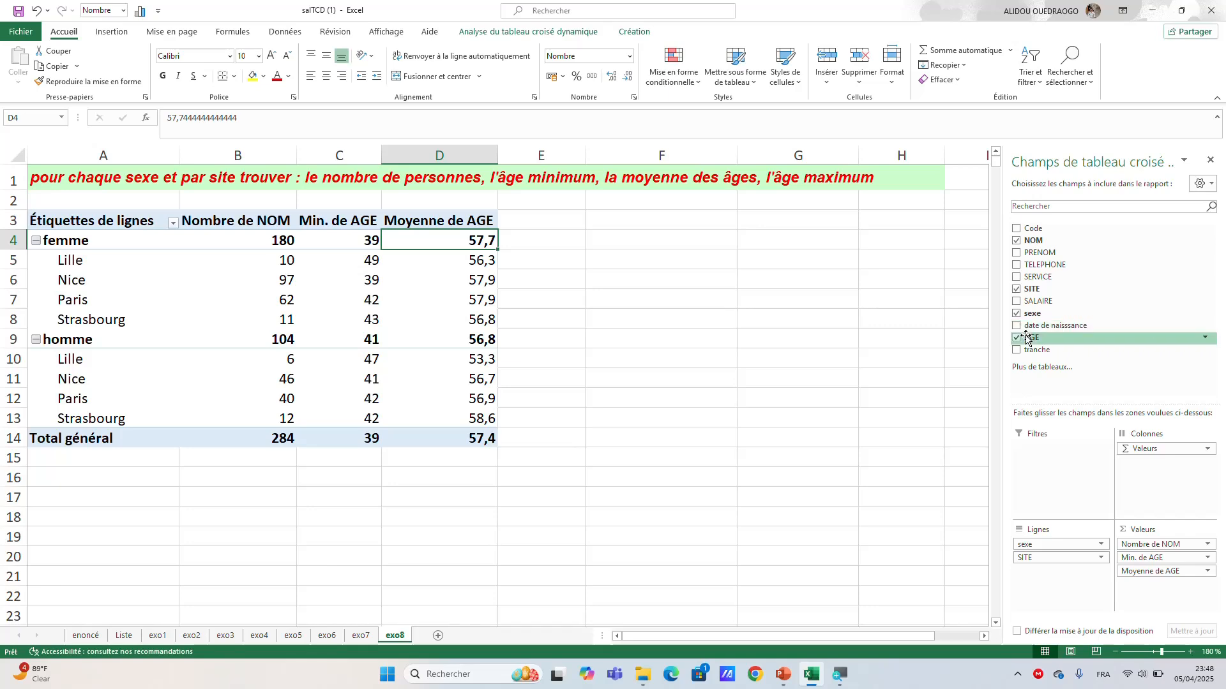
pyautogui.moveTo(1026, 337); pyautogui.dragTo(1146, 590)
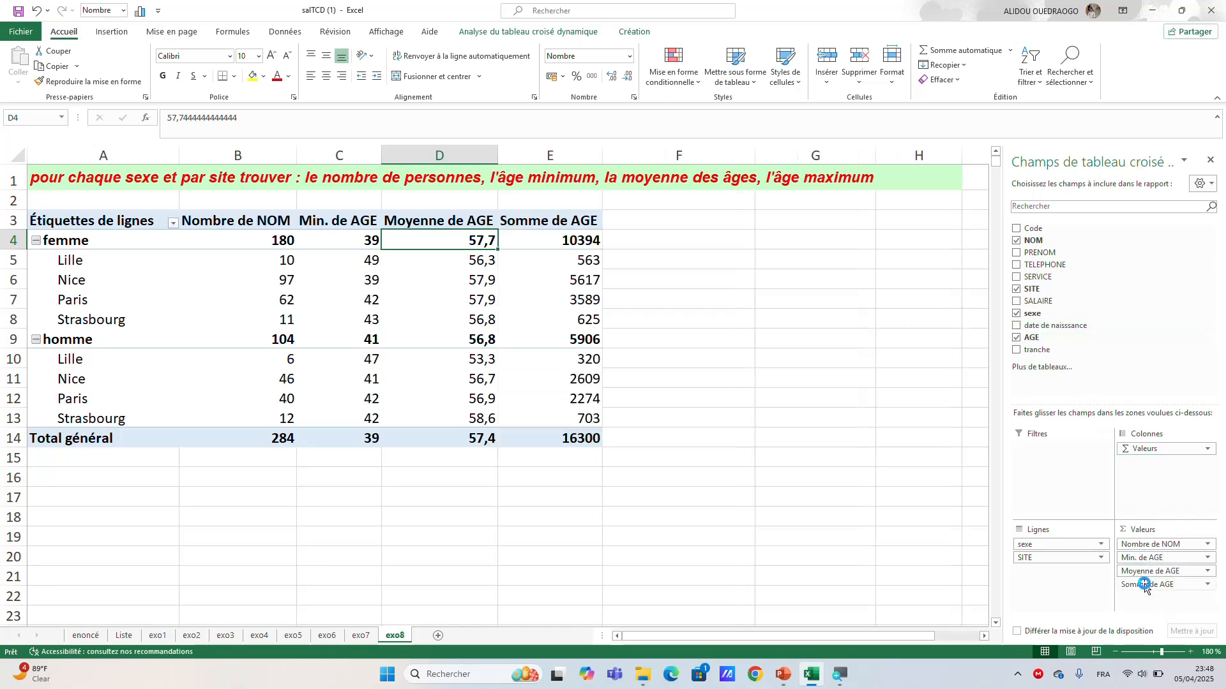
pyautogui.doubleClick(565, 256)
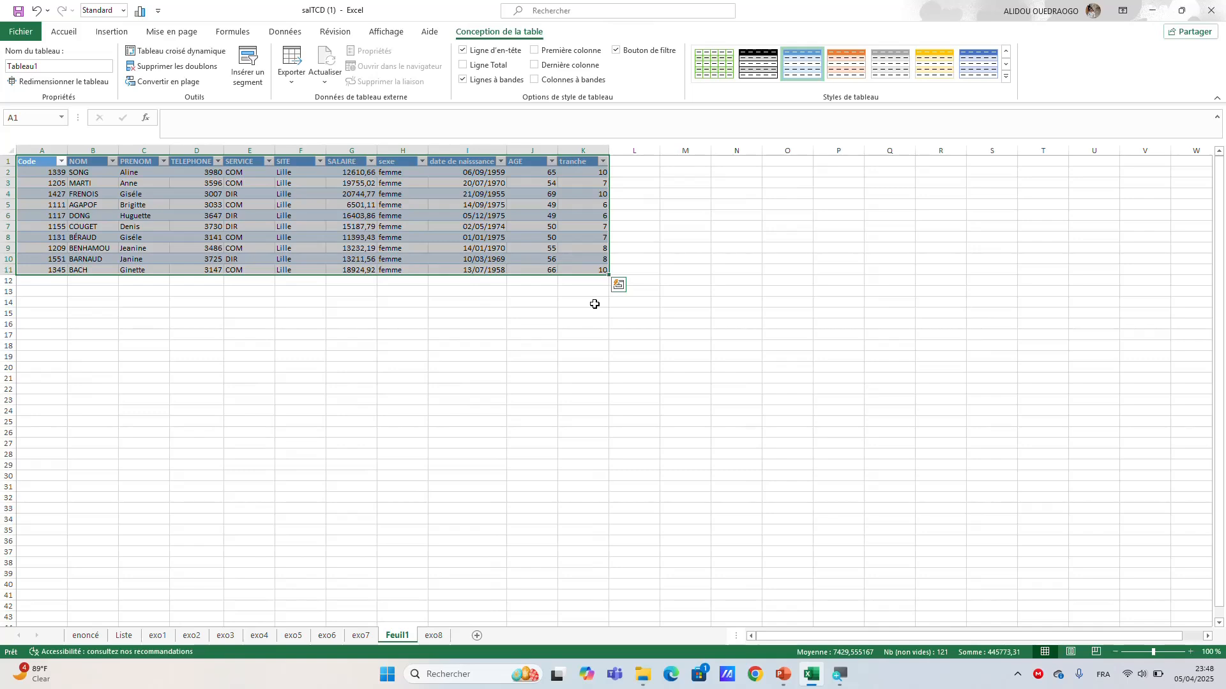
pyautogui.hotkey('ctrl', 'z')
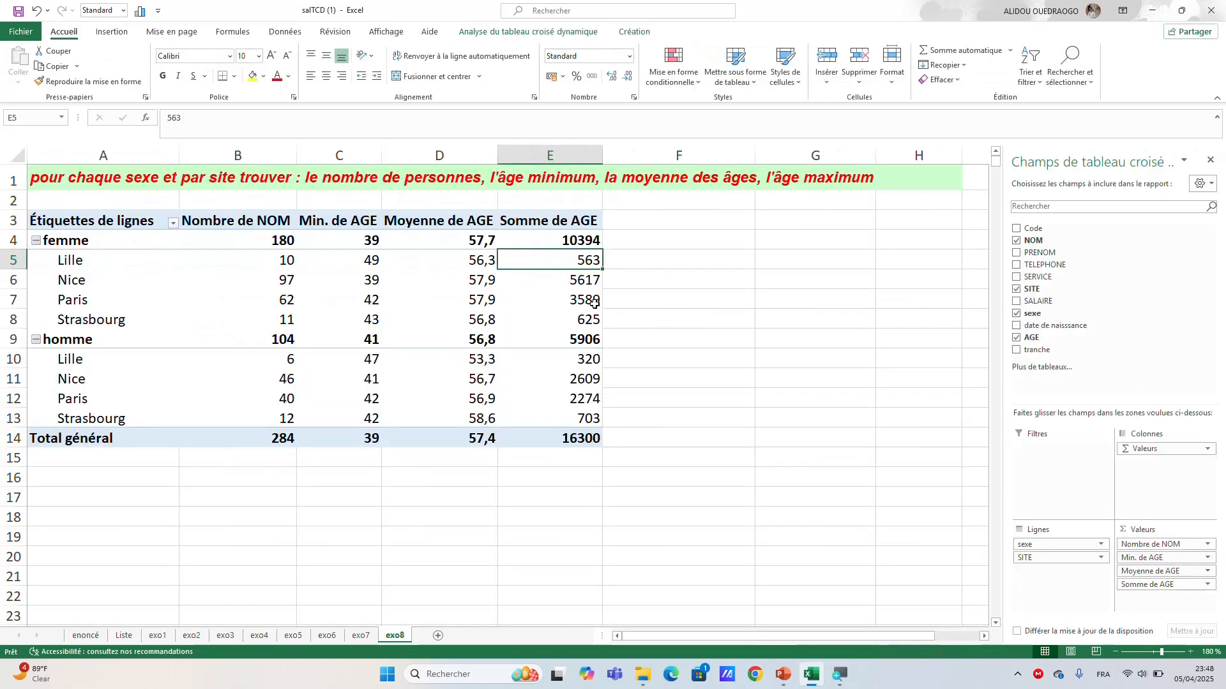
pyautogui.rightClick(565, 259)
pyautogui.moveTo(641, 385)
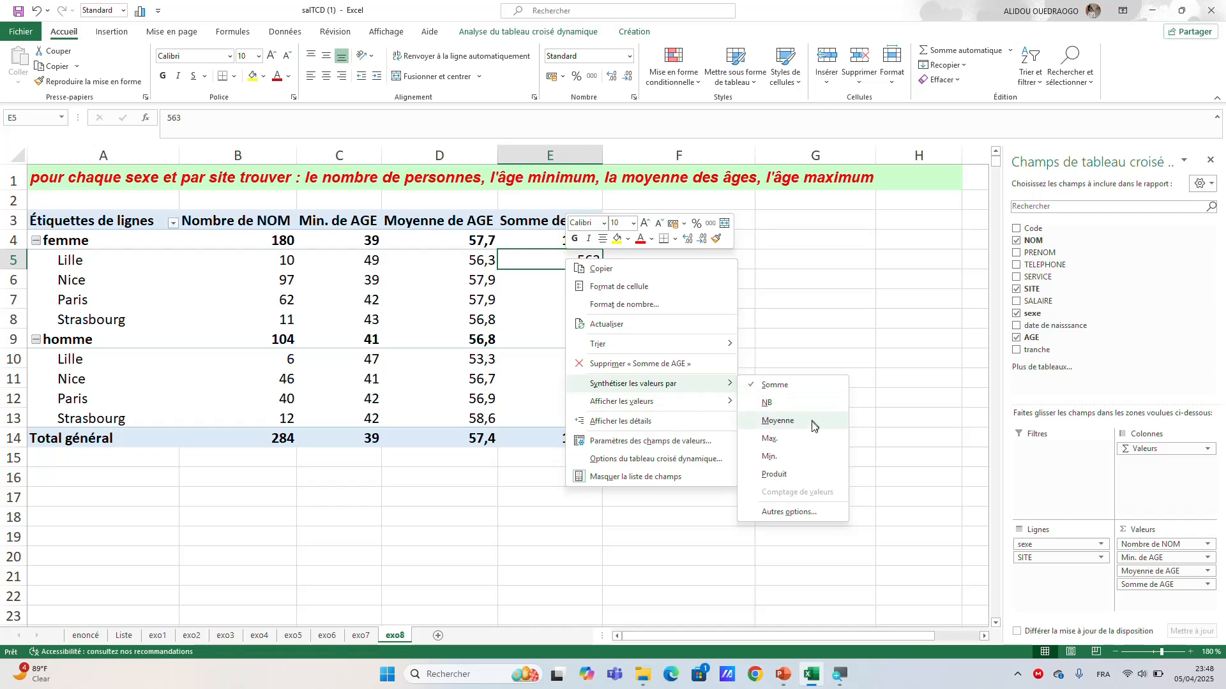
pyautogui.click(780, 440)
pyautogui.click(713, 283)
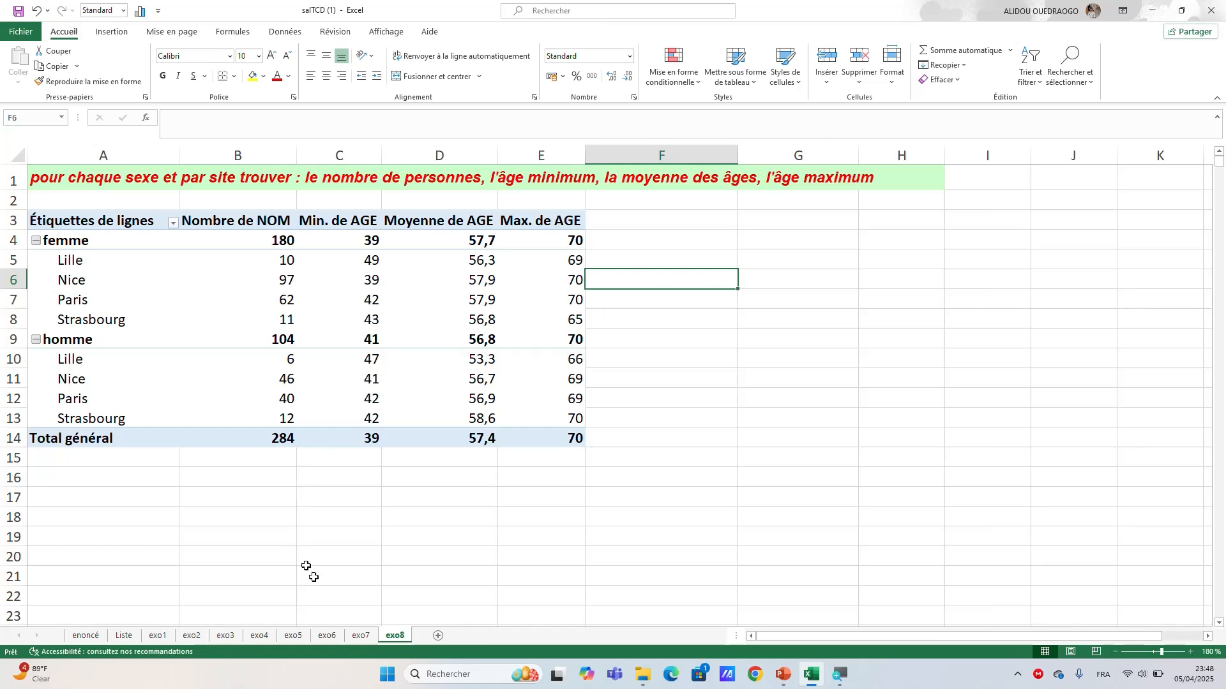
# Step: Review the pivot tables backward from exo7 to exo1, then examine the source data on the Liste sheet
pyautogui.click(361, 637)
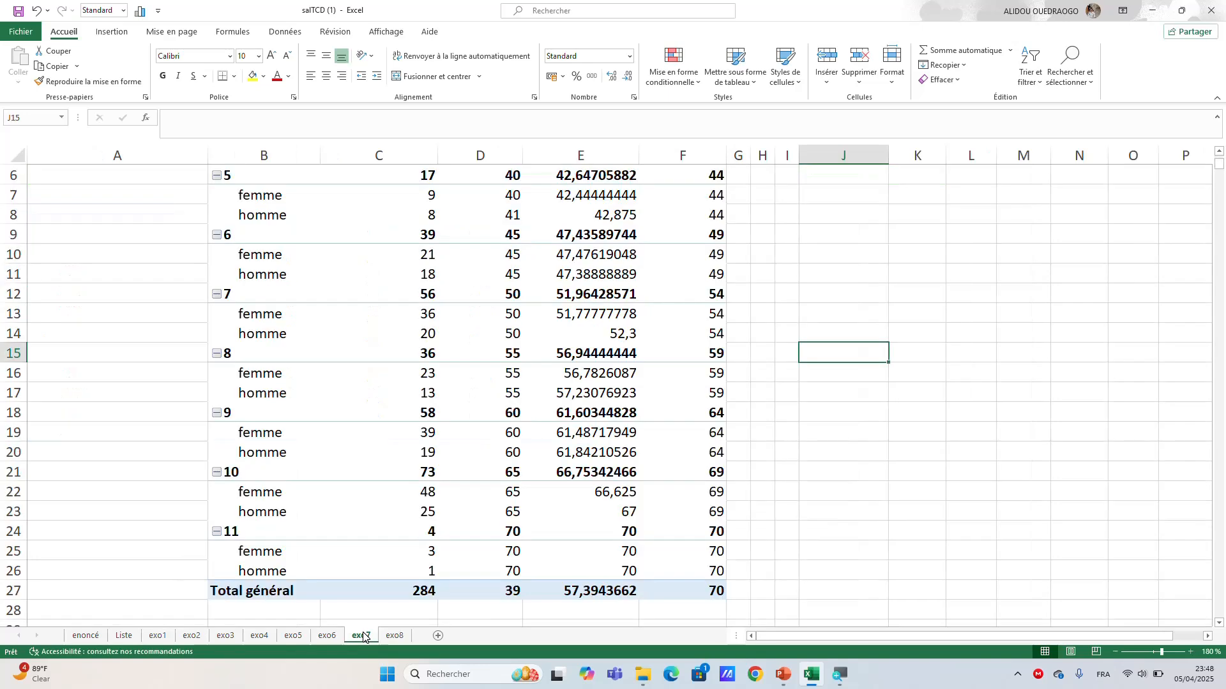
pyautogui.click(328, 636)
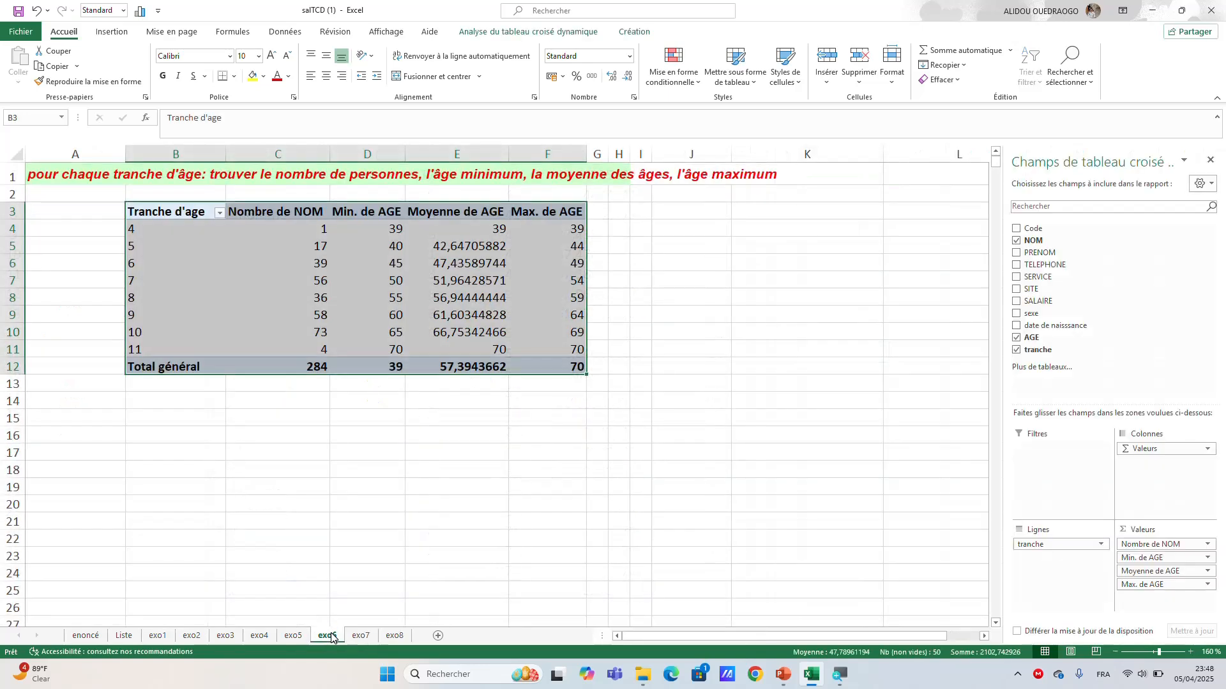
pyautogui.click(293, 637)
pyautogui.click(259, 637)
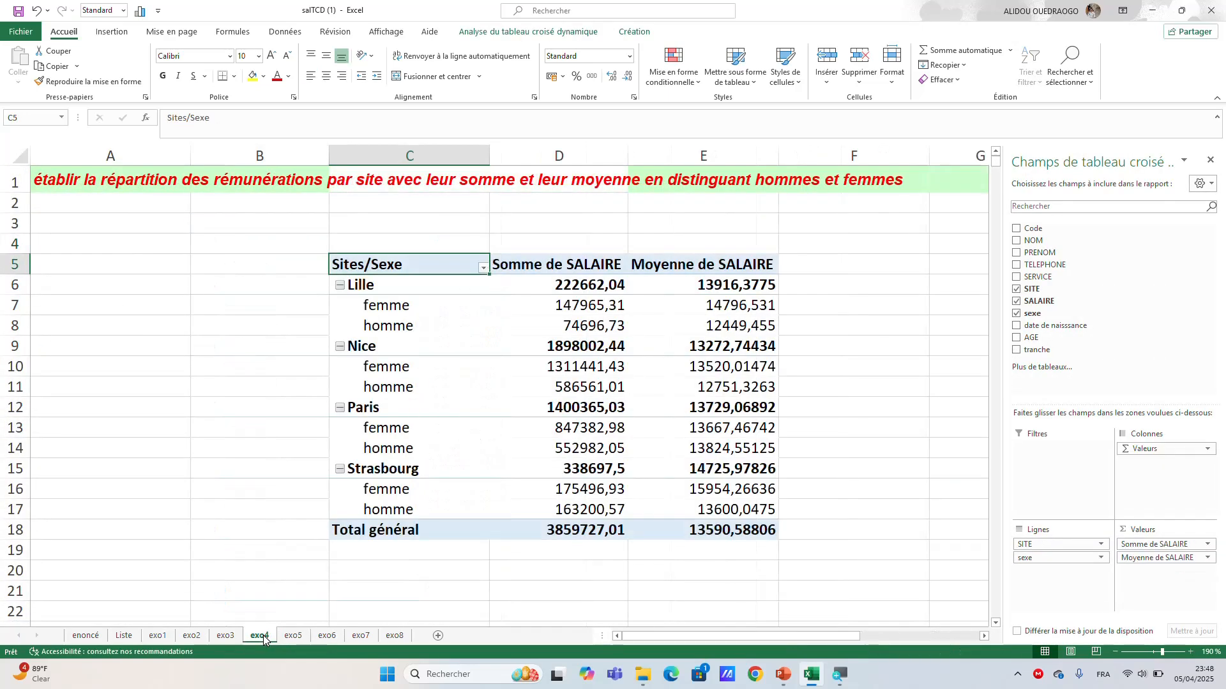
pyautogui.click(226, 637)
pyautogui.click(161, 636)
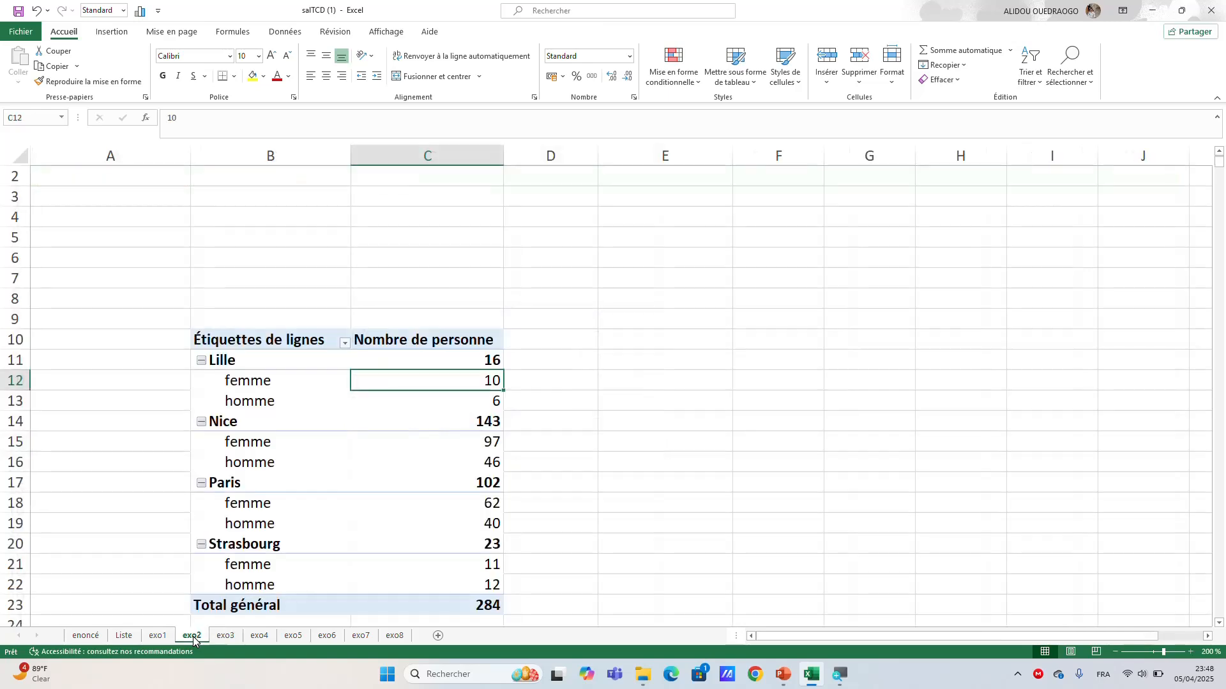
pyautogui.click(160, 636)
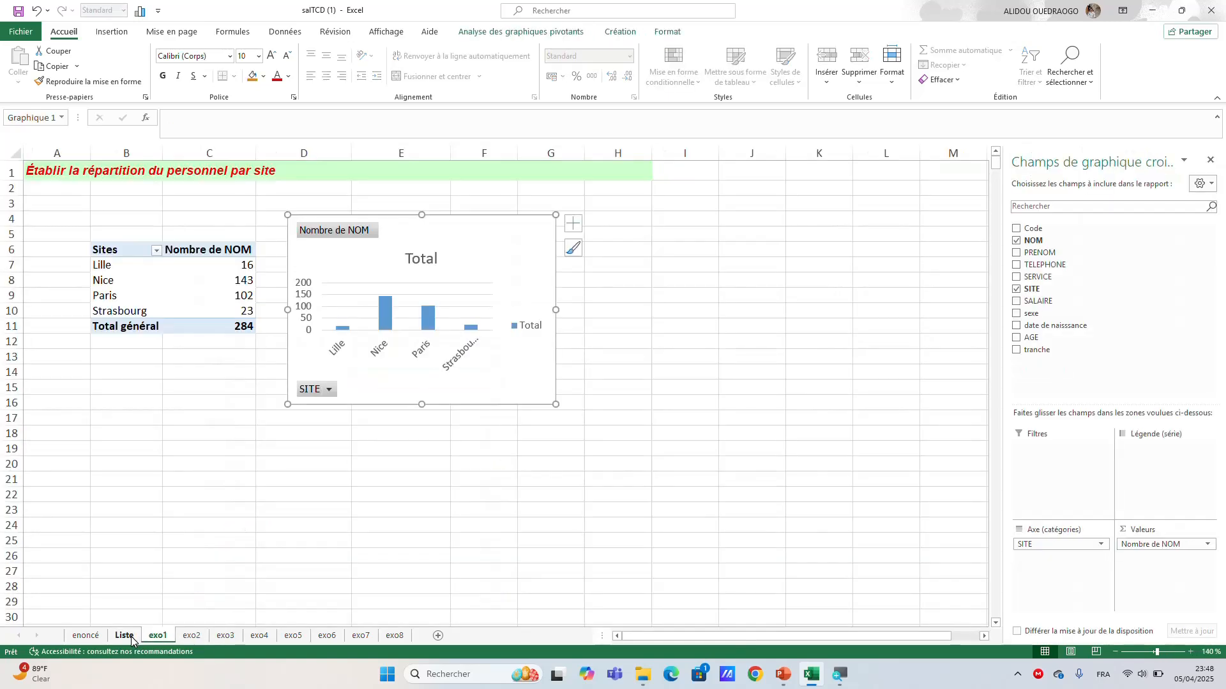
pyautogui.click(130, 637)
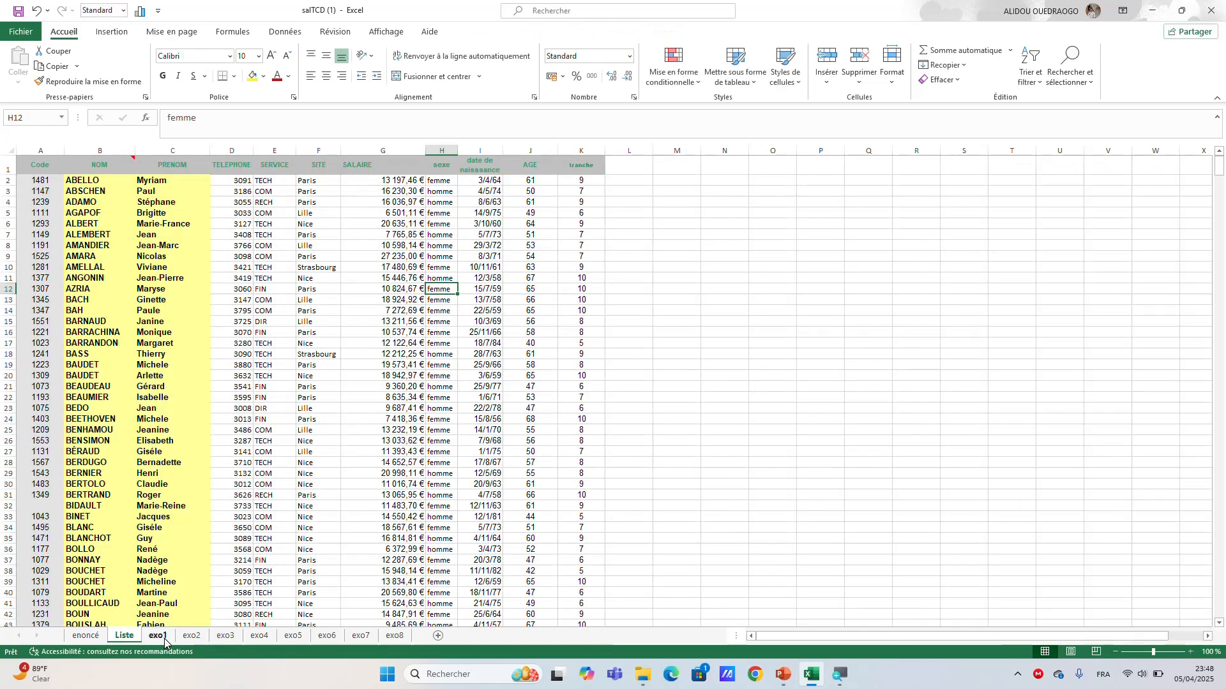
# Step: Go through the exercise sheets in order from exo1 to exo8 to review each pivot table
pyautogui.click(159, 637)
pyautogui.click(189, 637)
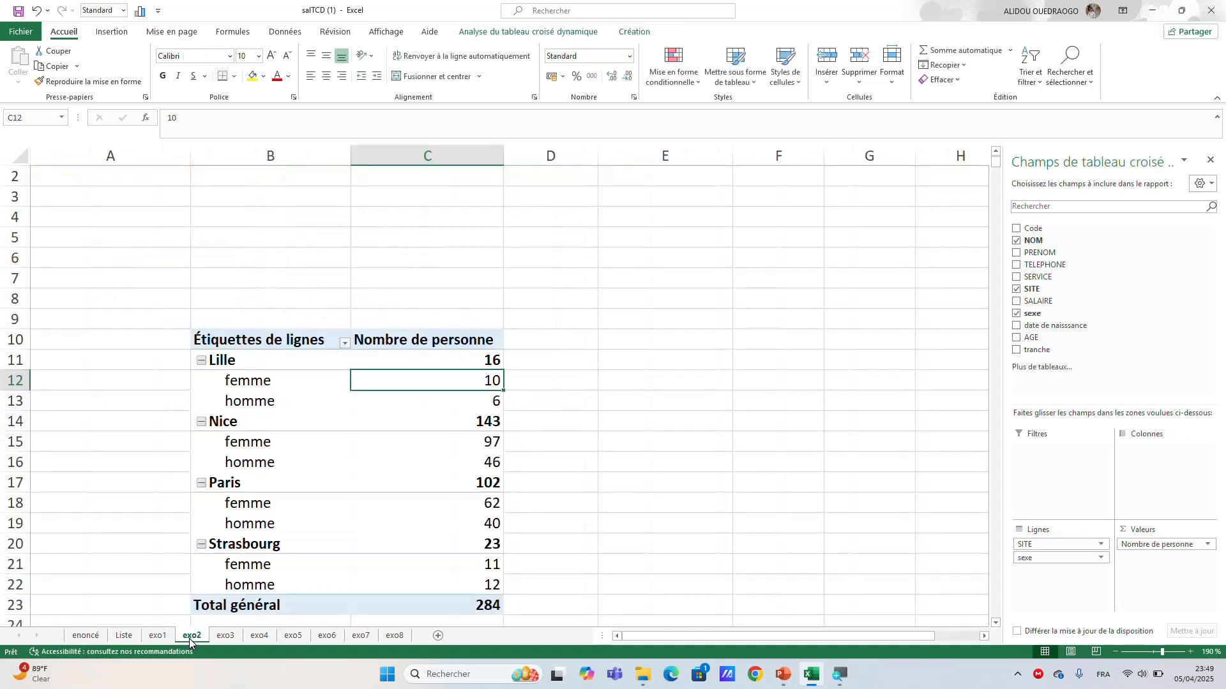
pyautogui.click(229, 640)
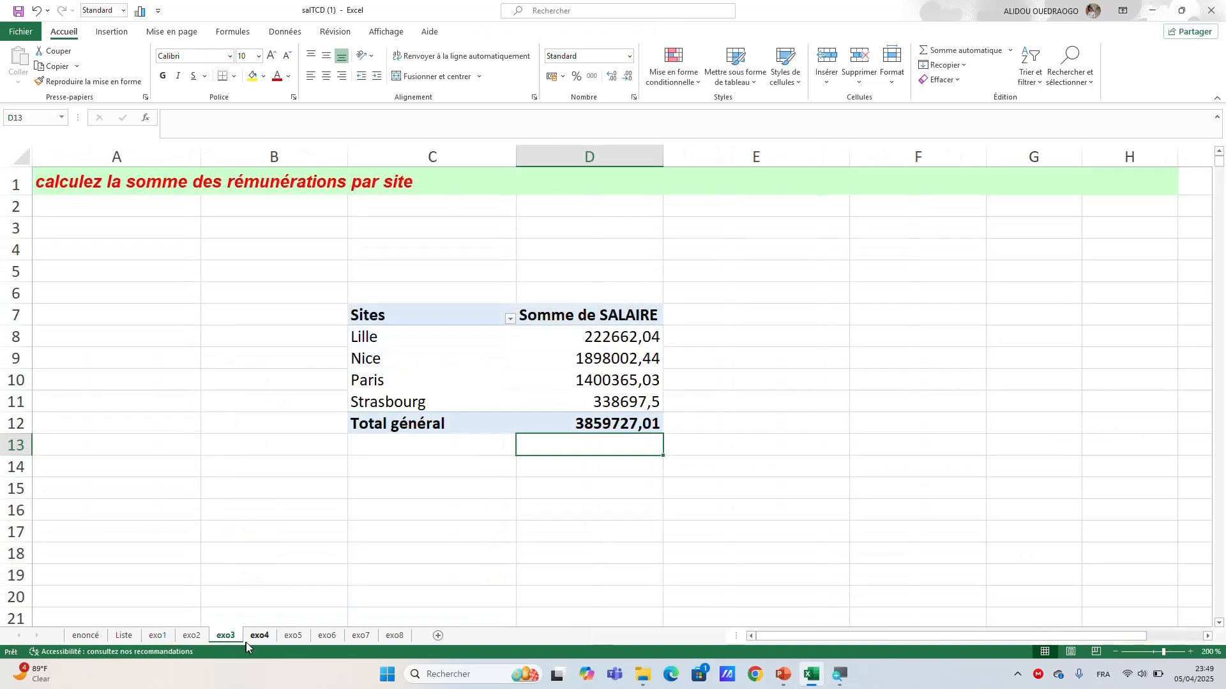
pyautogui.click(256, 638)
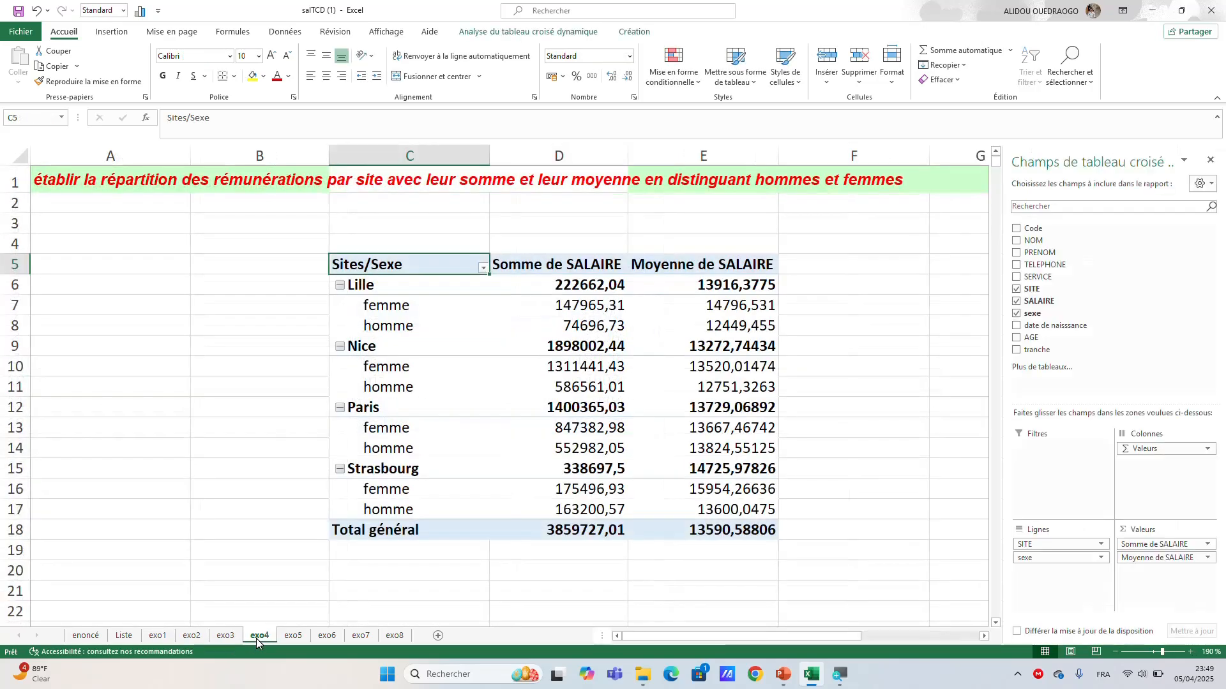
pyautogui.click(293, 637)
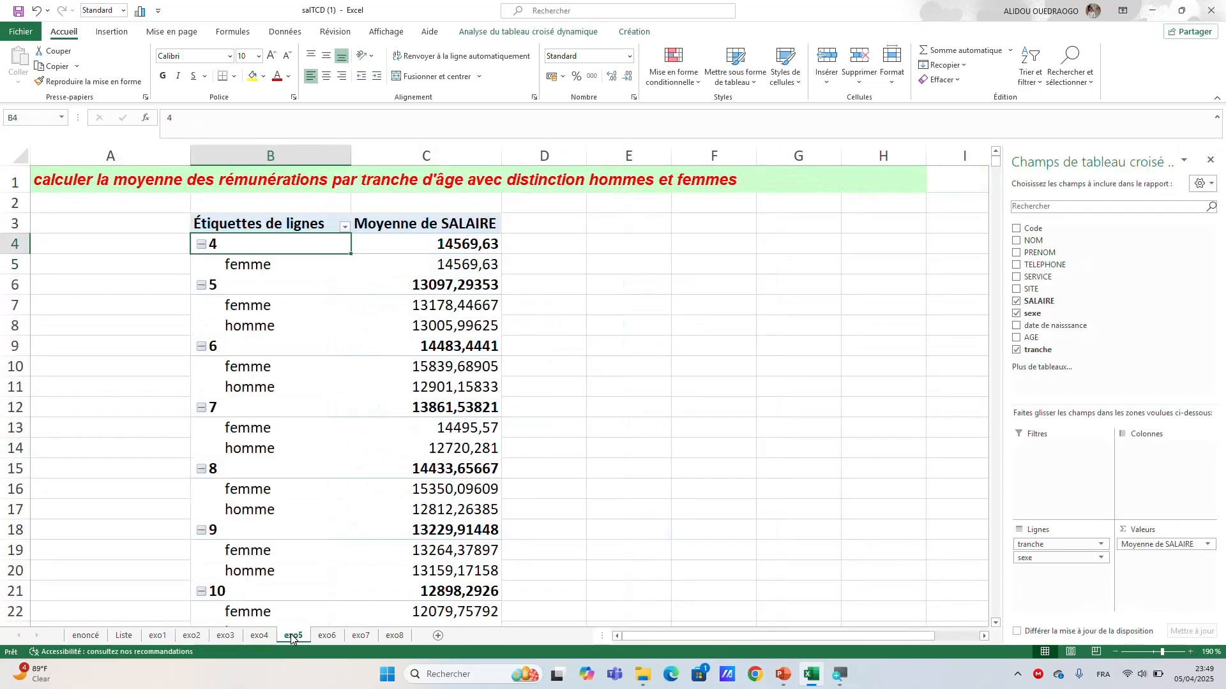
pyautogui.click(329, 639)
pyautogui.click(362, 637)
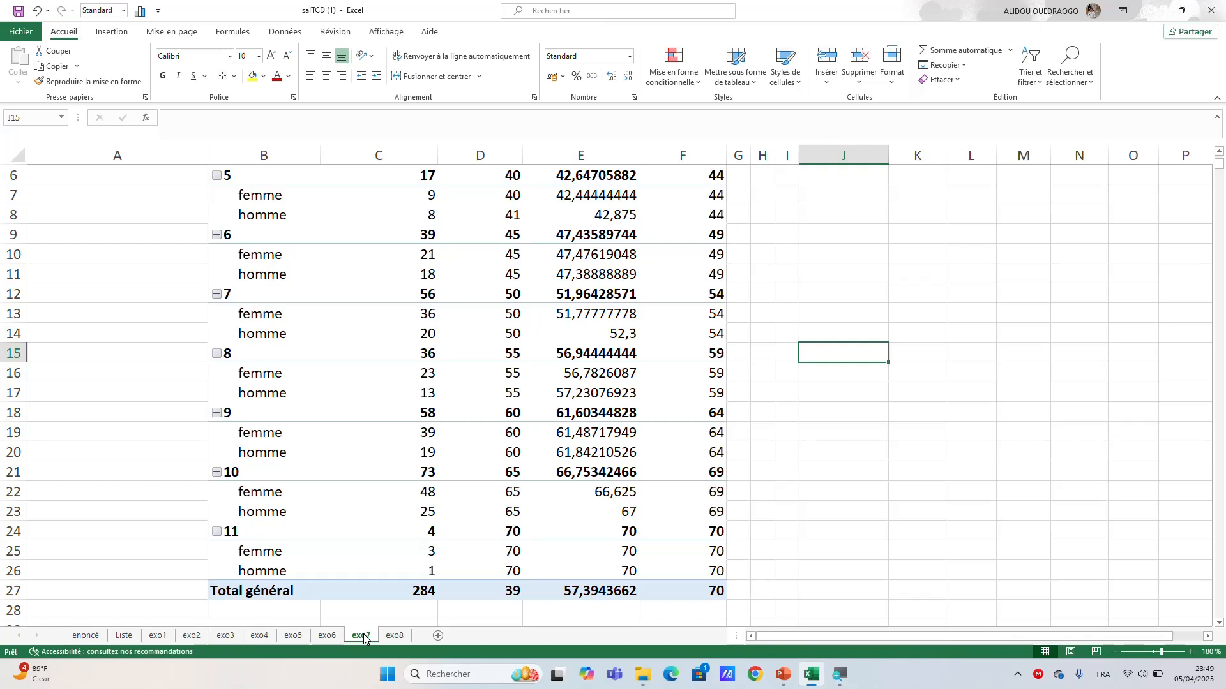
pyautogui.click(397, 637)
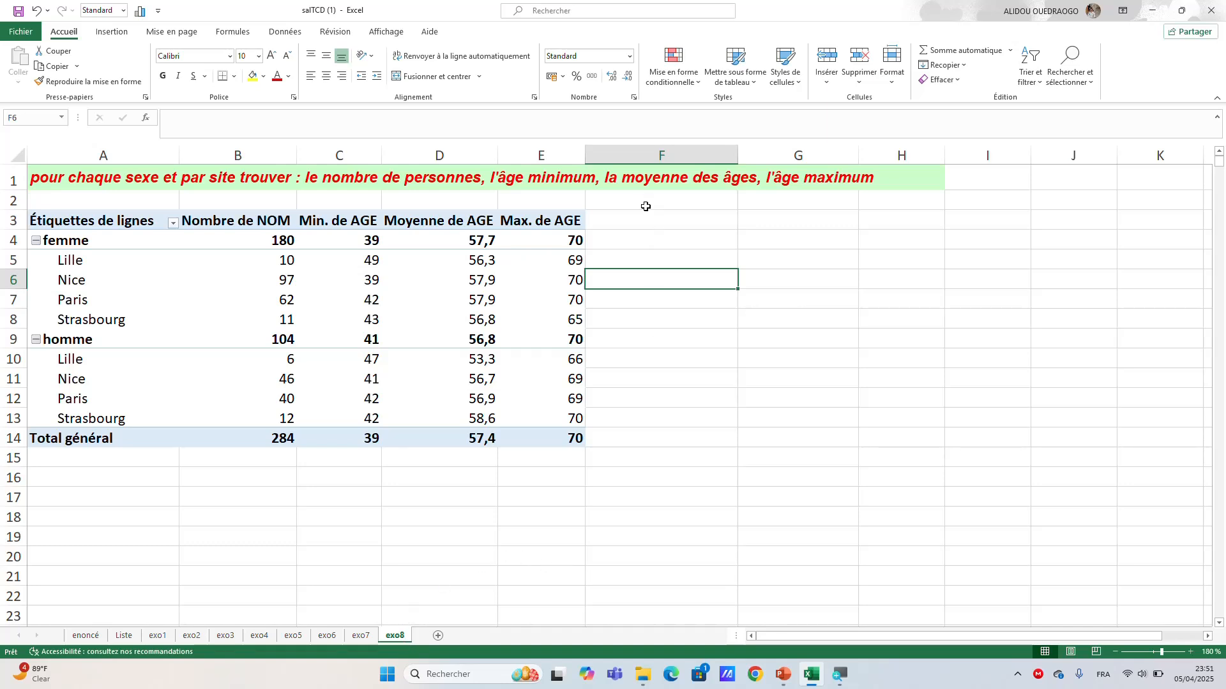
pyautogui.click(643, 221)
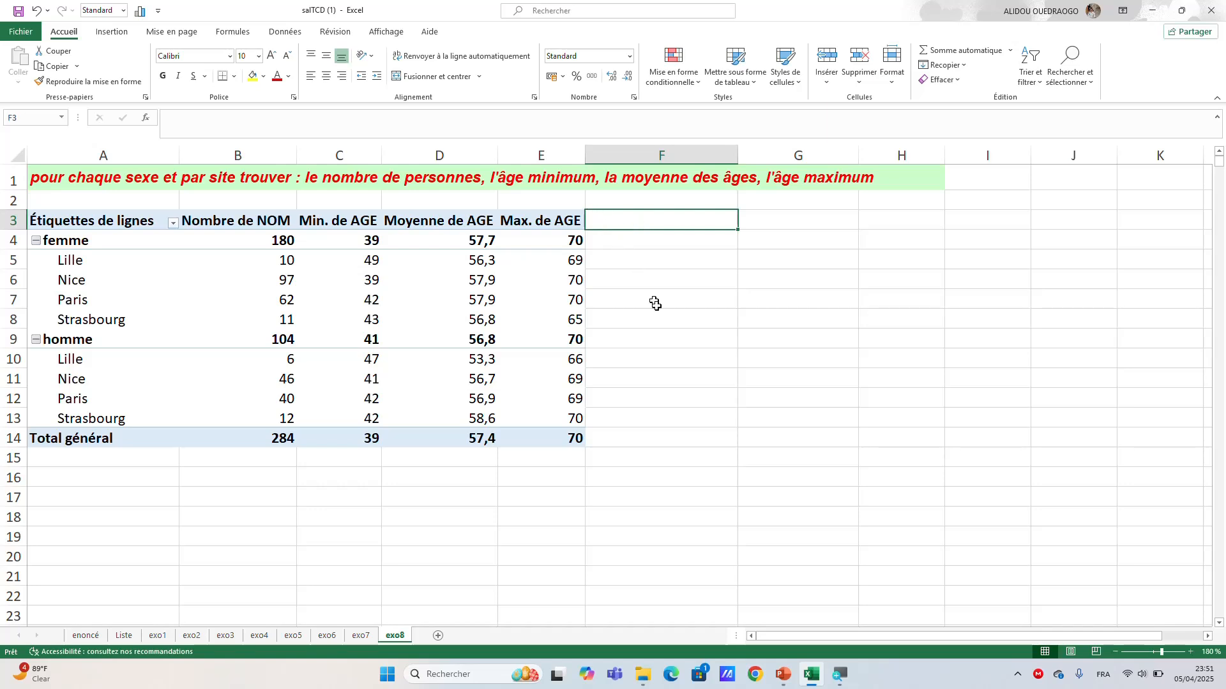
pyautogui.moveTo(813, 682)
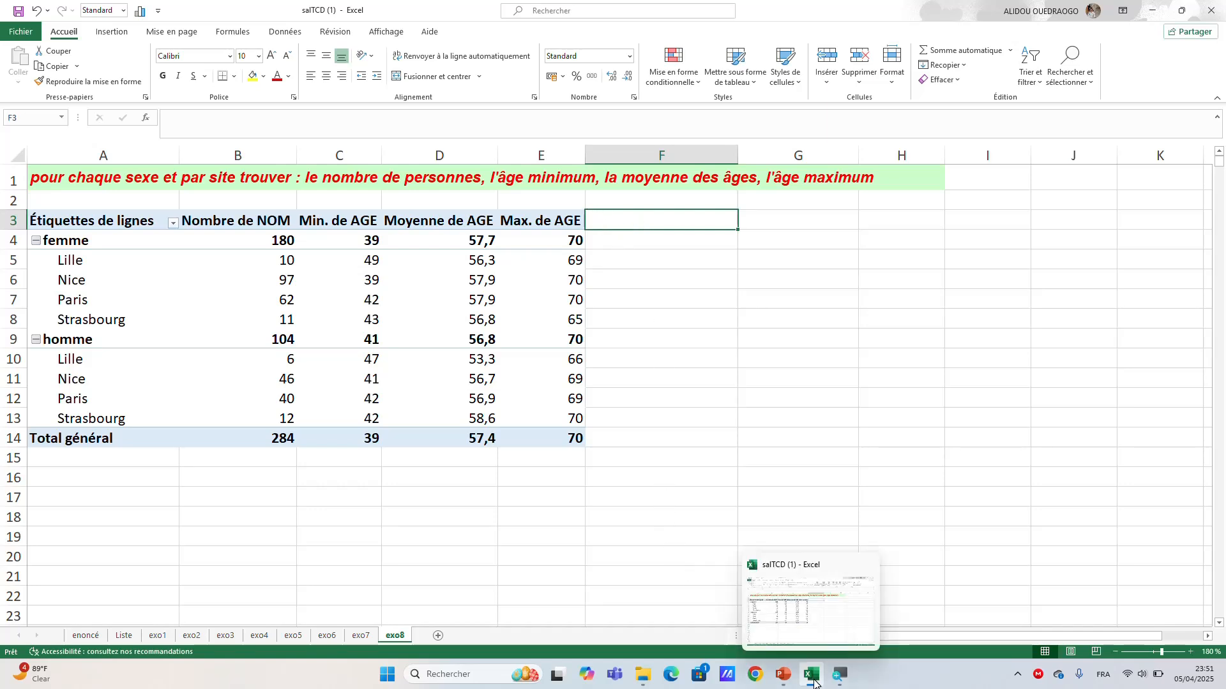